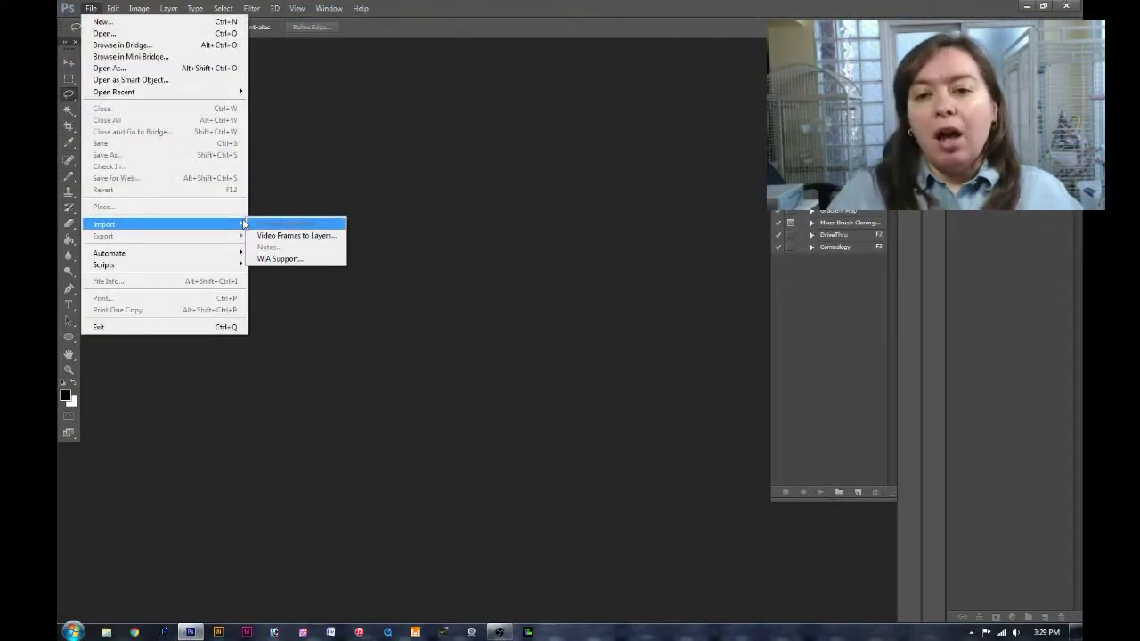
# Scan the inked fox drawing, crop it to the selection and rotate it 90° counter-clockwise.
pyautogui.click(285, 224)
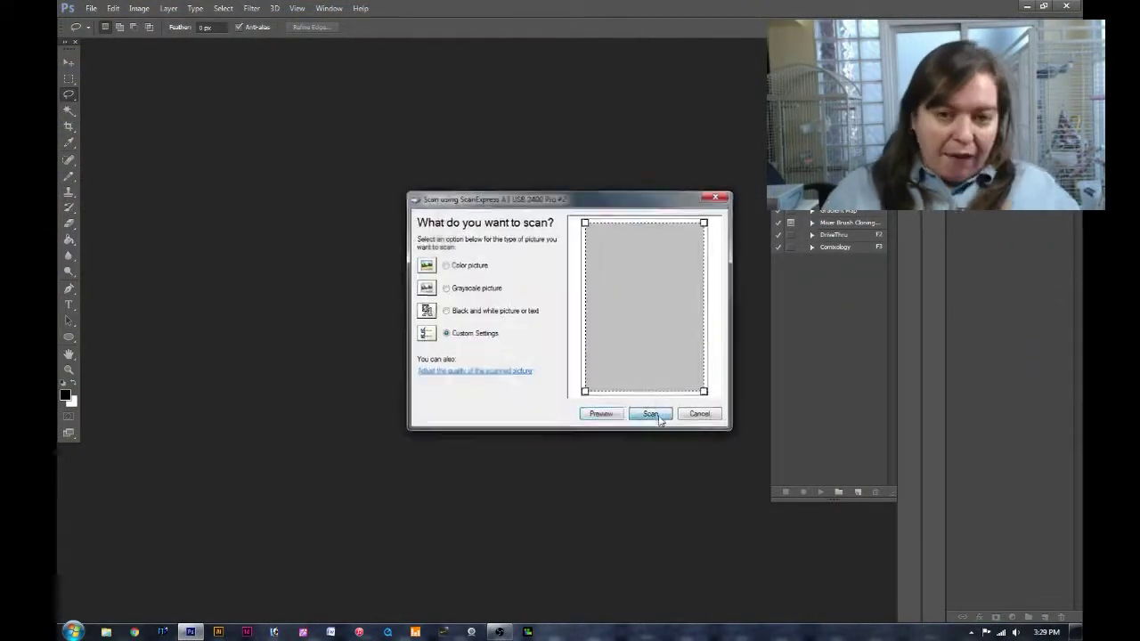
pyautogui.click(657, 415)
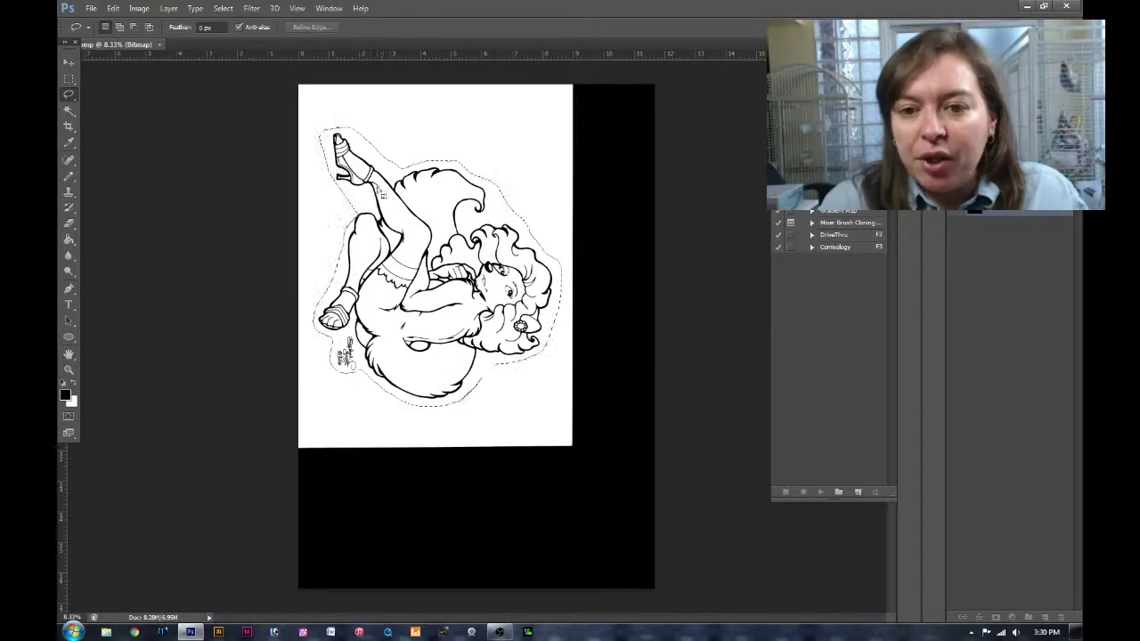
pyautogui.click(139, 8)
pyautogui.click(170, 124)
pyautogui.click(139, 8)
pyautogui.moveTo(169, 112)
pyautogui.click(312, 140)
# Widen the canvas to 12 inches.
pyautogui.click(139, 8)
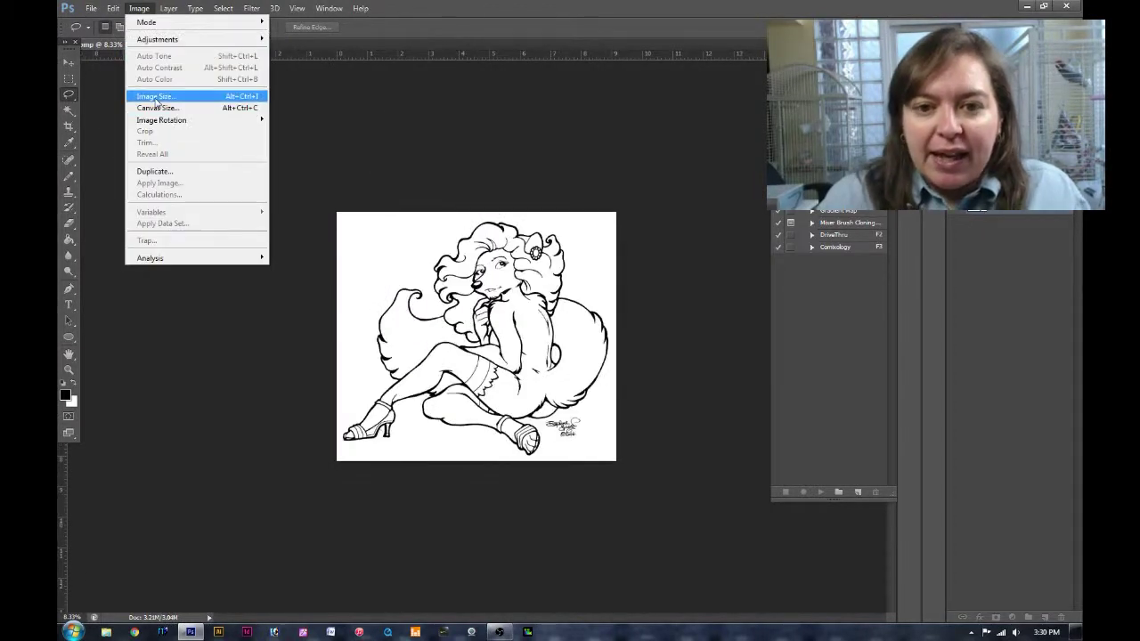
pyautogui.click(169, 100)
pyautogui.write('12')
pyautogui.click(674, 165)
# Save the line art as lineart.tif.
pyautogui.click(91, 8)
pyautogui.click(116, 145)
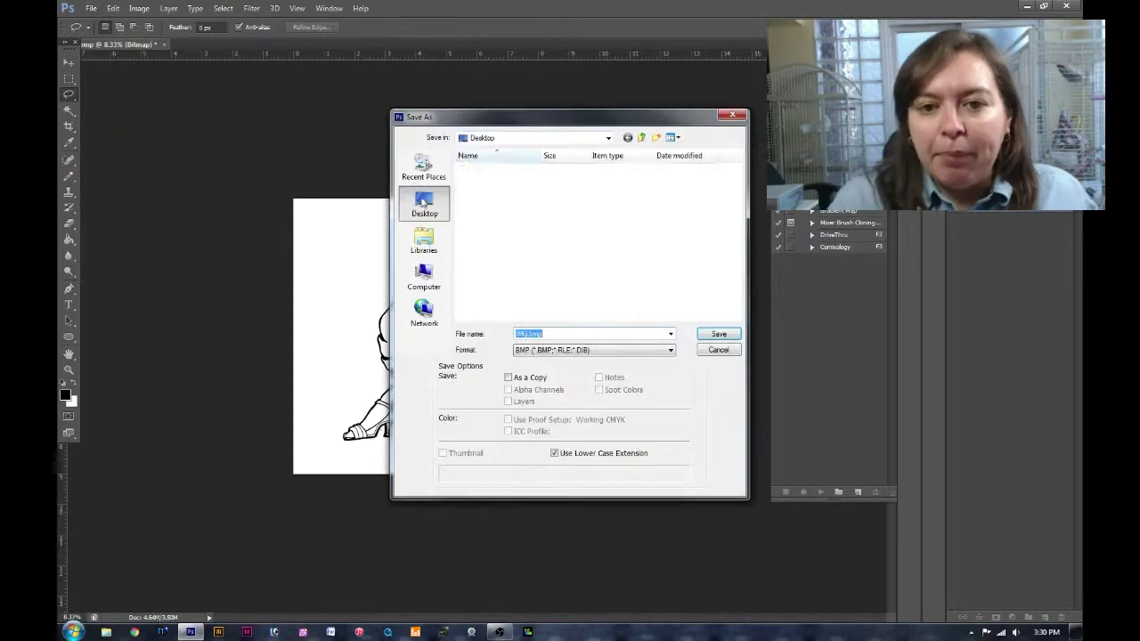
pyautogui.click(718, 335)
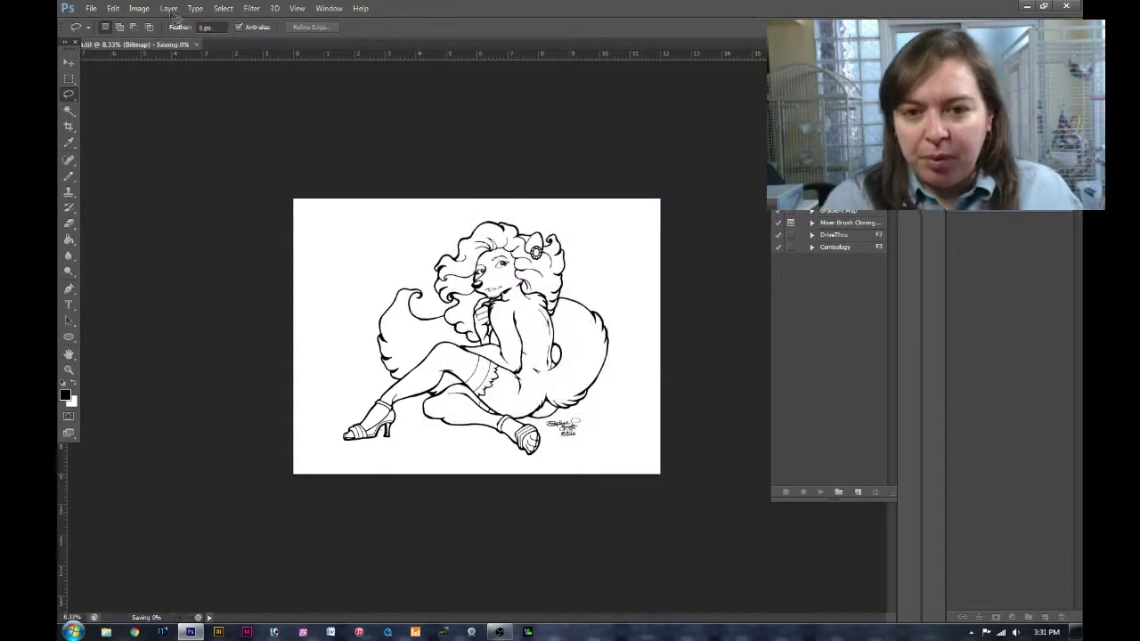
# Adjust the image size and save the line art as a layered PSD.
pyautogui.click(139, 8)
pyautogui.click(169, 89)
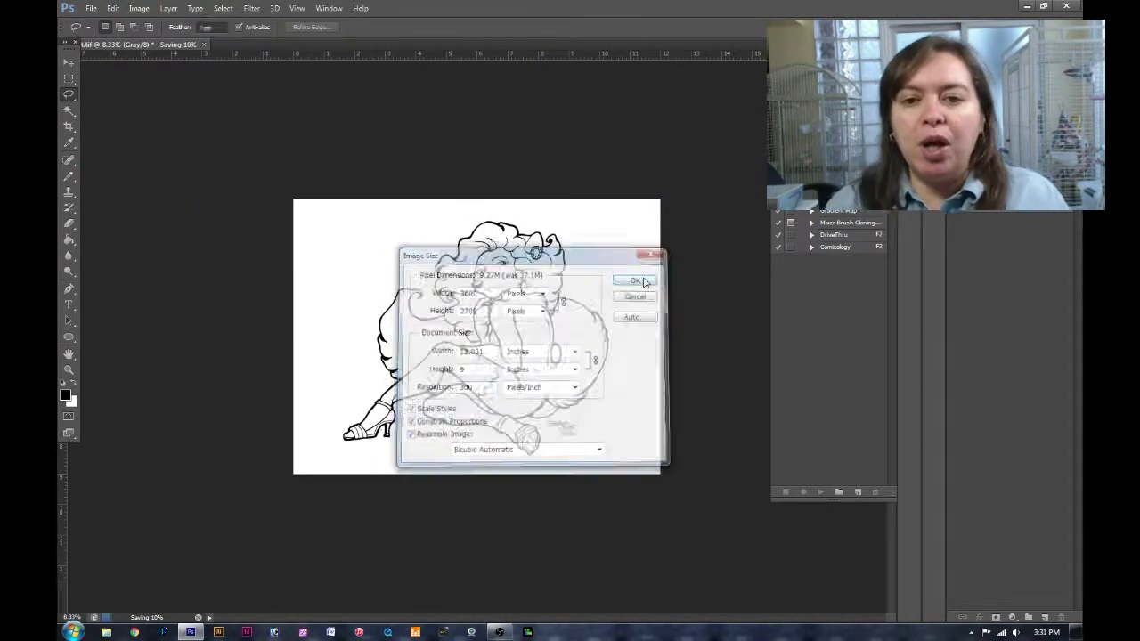
pyautogui.hotkey('ctrl', '+')
pyautogui.hotkey('ctrl', '+')
pyautogui.hotkey('ctrl', '+')
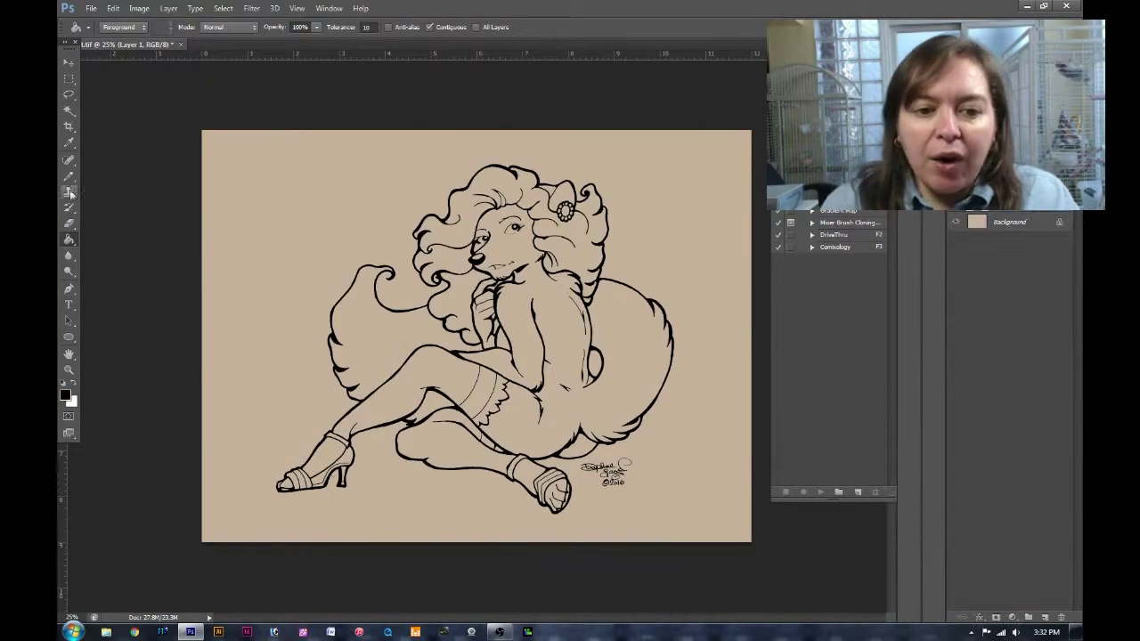
pyautogui.click(69, 176)
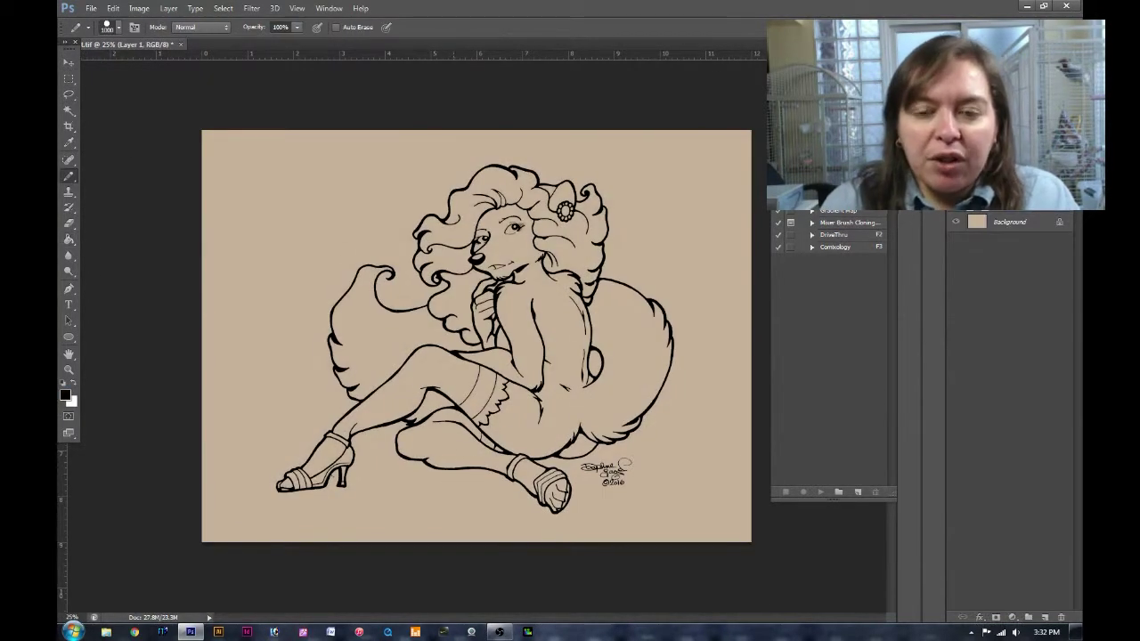
pyautogui.click(91, 8)
pyautogui.click(115, 148)
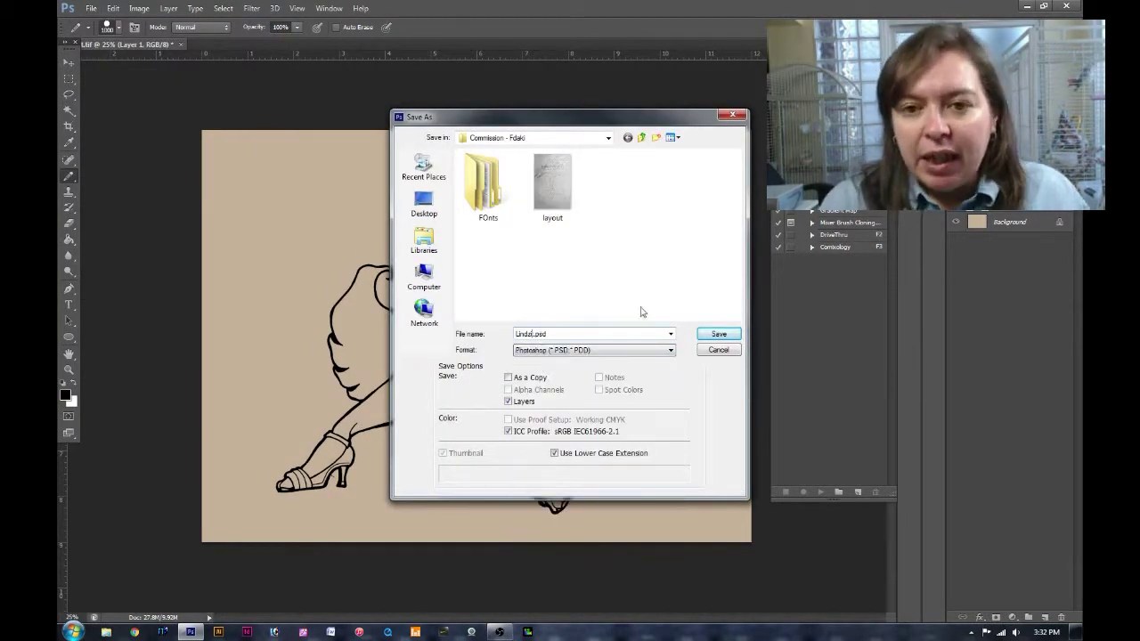
pyautogui.click(733, 336)
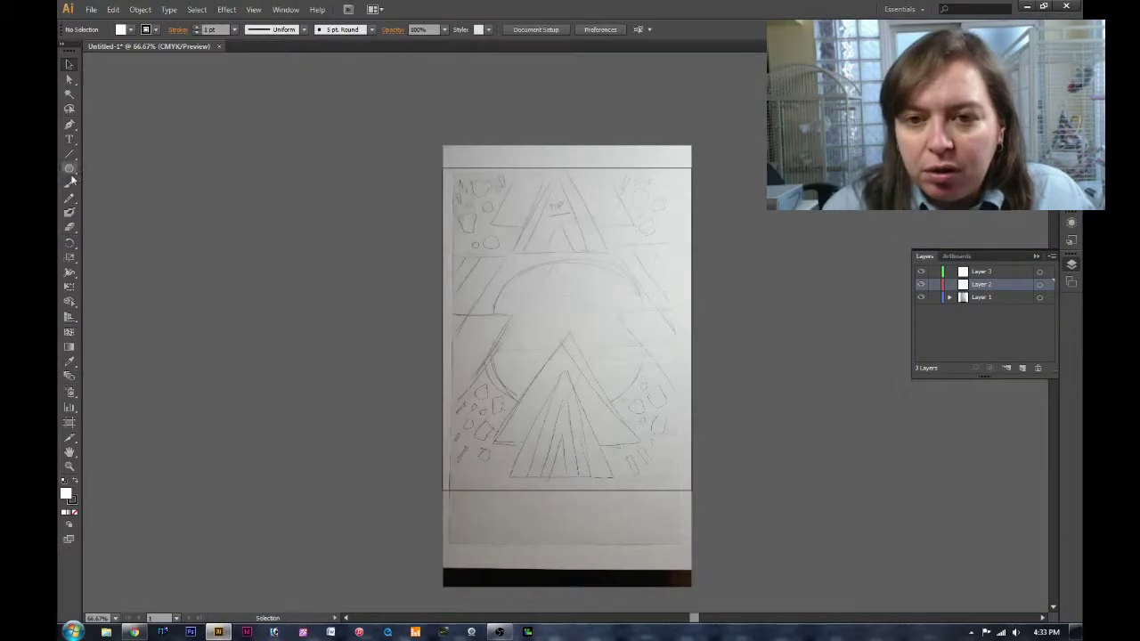
# Centre a white circle on the page and place a white triangle above it.
pyautogui.click(557, 300)
pyautogui.press('Return')
pyautogui.moveTo(644, 329); pyautogui.dragTo(579, 294)
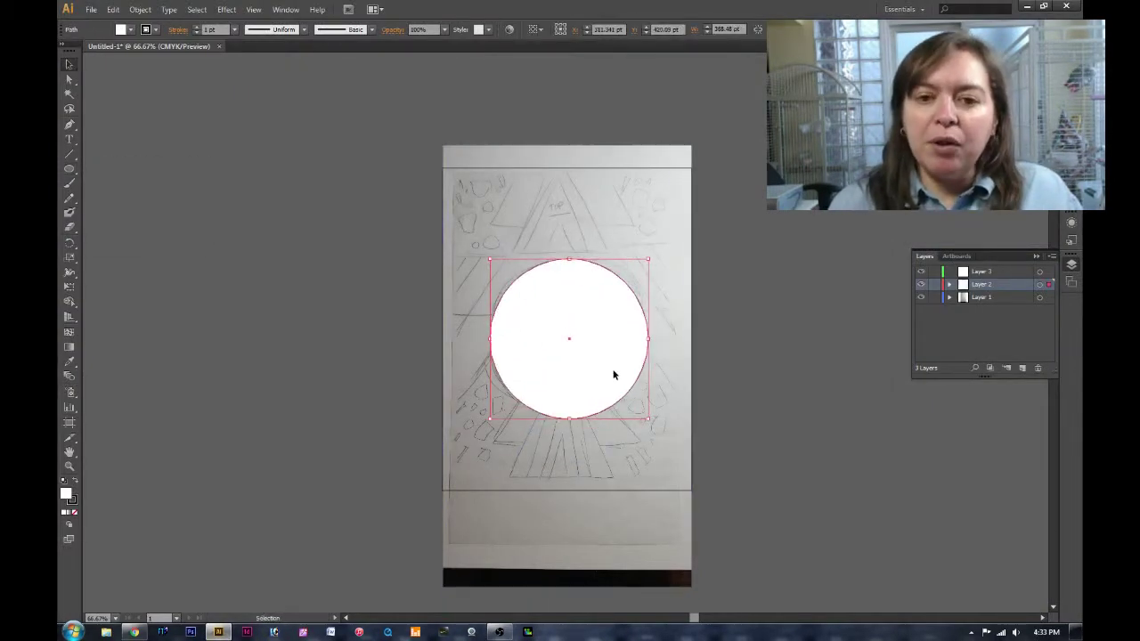
pyautogui.hotkey('ctrl', 'v')
pyautogui.moveTo(600, 103); pyautogui.dragTo(614, 162)
pyautogui.click(650, 98)
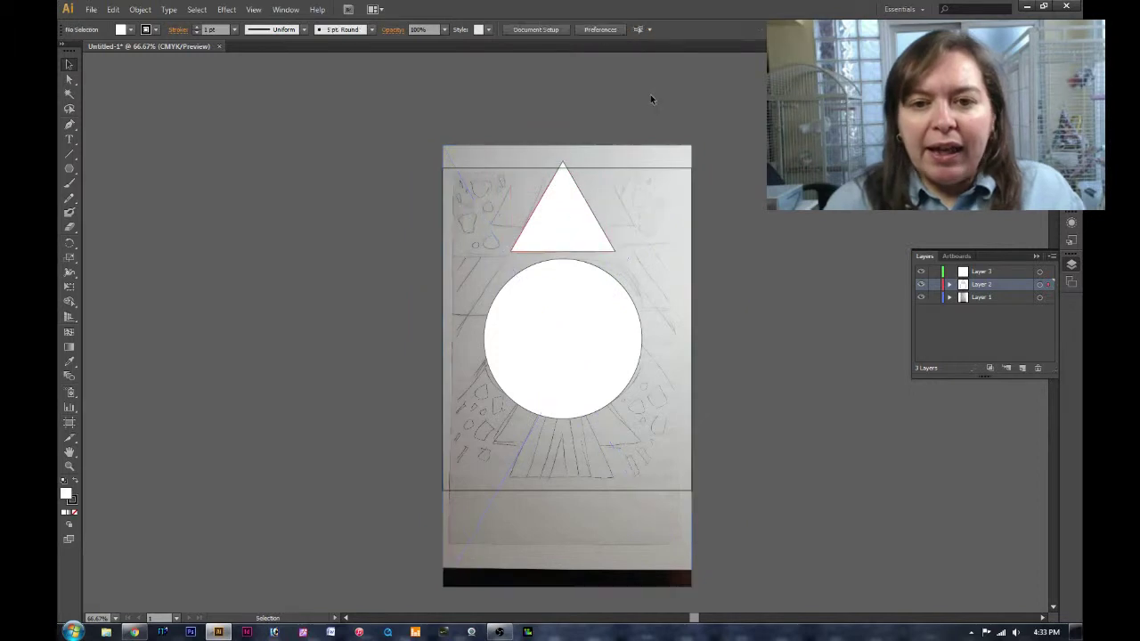
# Draw a green triangle and fit it inside the white triangle.
pyautogui.click(470, 174)
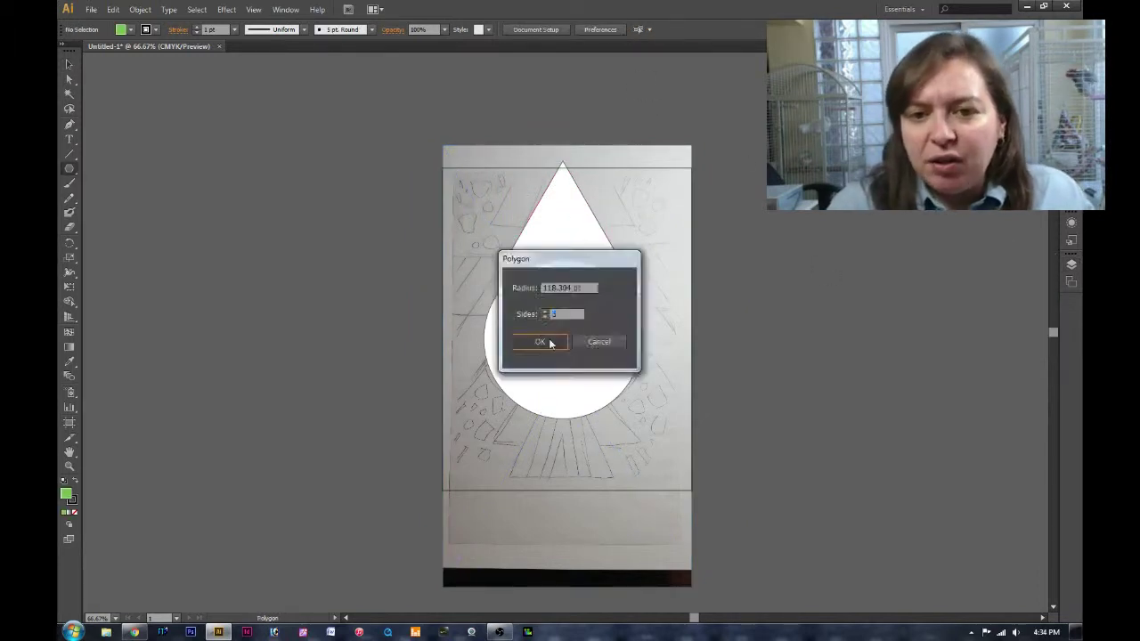
pyautogui.click(547, 339)
pyautogui.moveTo(497, 193); pyautogui.dragTo(505, 192)
pyautogui.moveTo(583, 239); pyautogui.dragTo(564, 225)
pyautogui.click(807, 233)
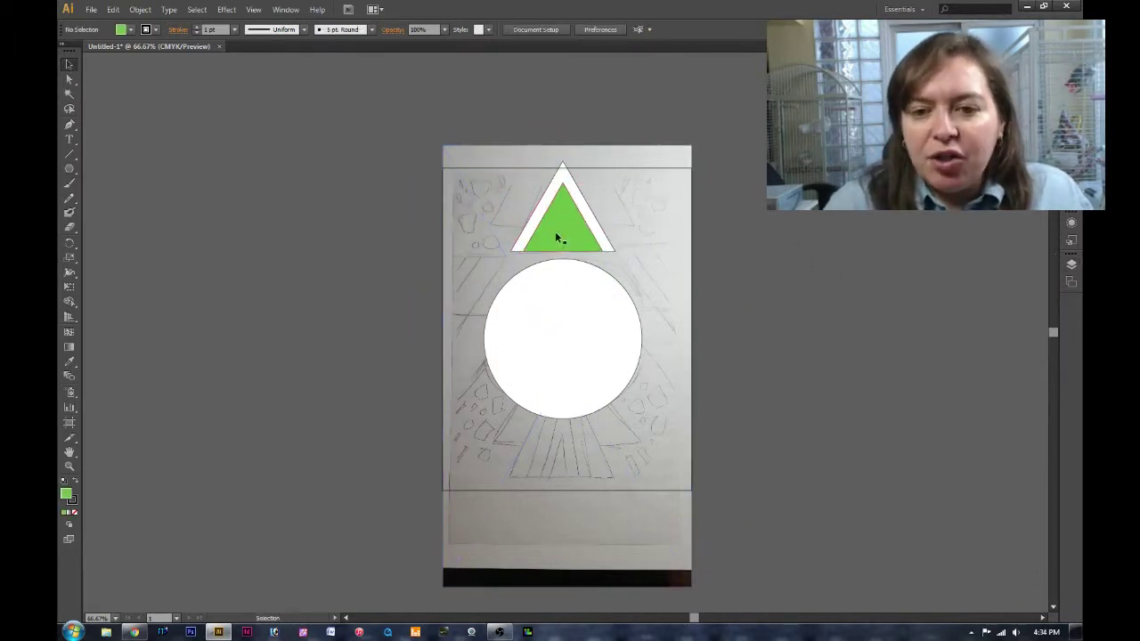
# Draw a red triangle and shrink it inside the green one.
pyautogui.click(461, 173)
pyautogui.press('Return')
pyautogui.press('v')
pyautogui.moveTo(461, 173); pyautogui.dragTo(559, 216)
pyautogui.moveTo(603, 178); pyautogui.dragTo(592, 206)
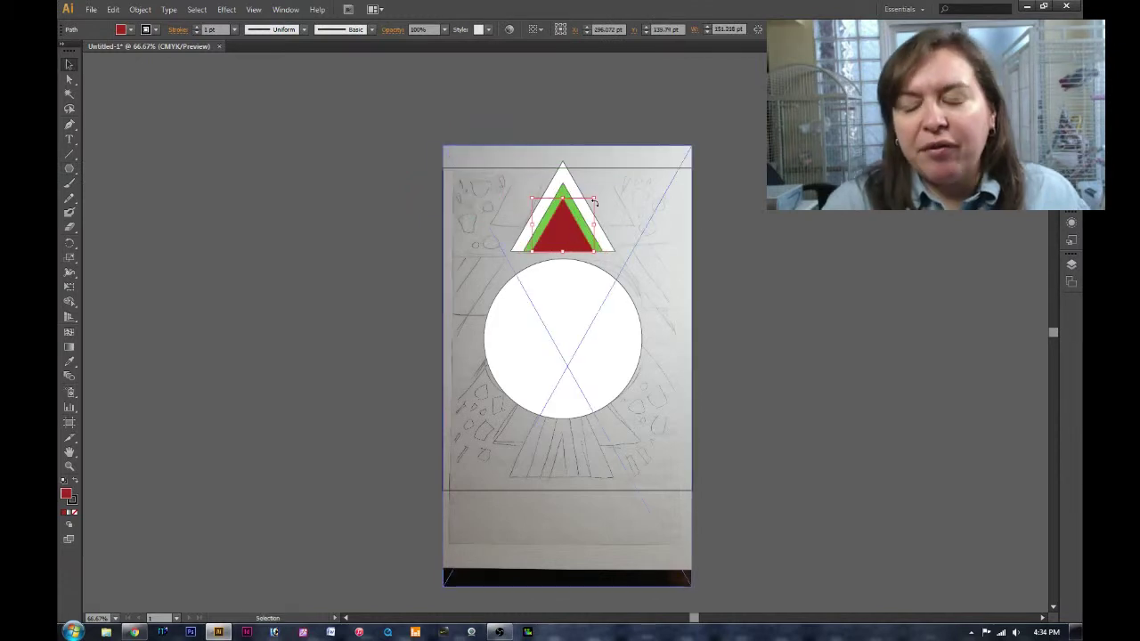
pyautogui.click(764, 220)
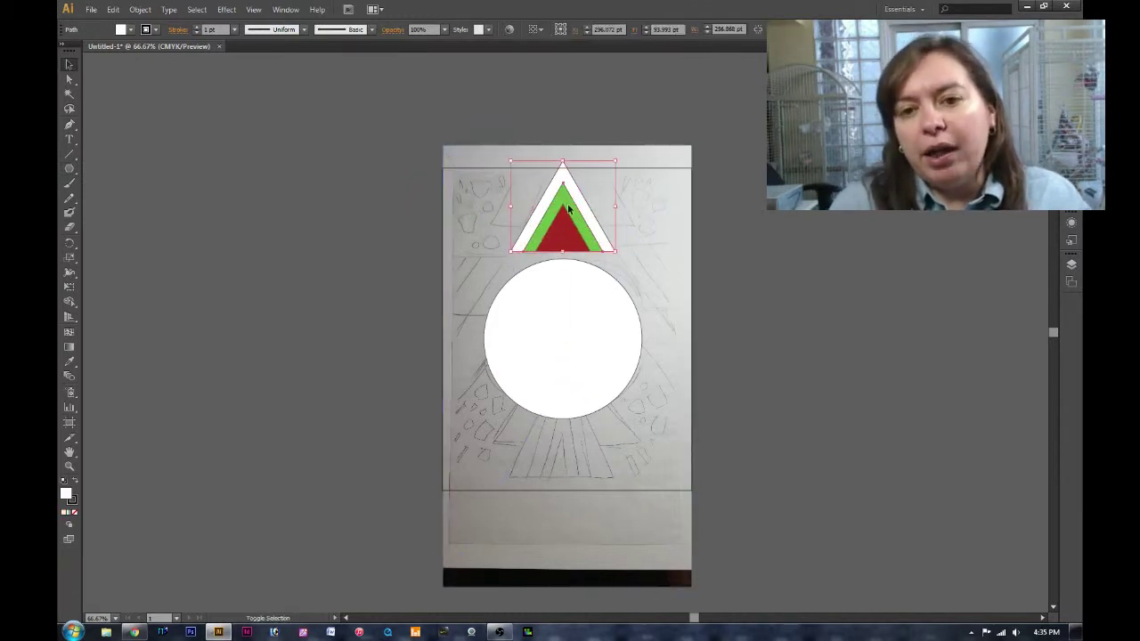
# Add a larger lime triangle over the white triangle, undoing an accidental resize.
pyautogui.click(492, 204)
pyautogui.press('Return')
pyautogui.press('v')
pyautogui.moveTo(492, 200); pyautogui.dragTo(603, 200)
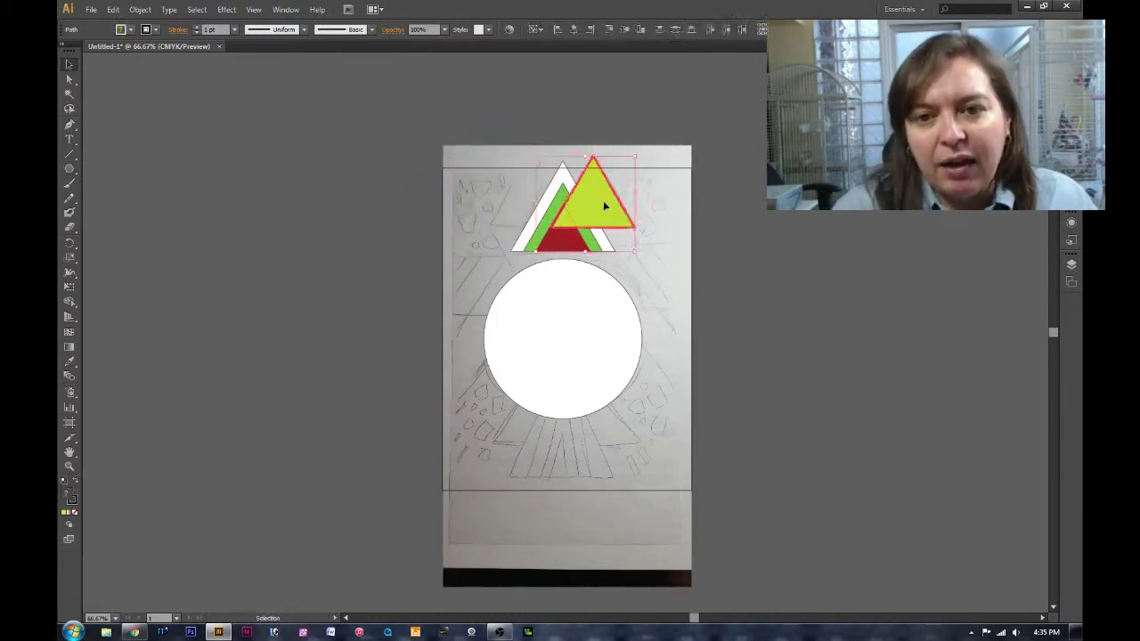
pyautogui.moveTo(560, 159); pyautogui.dragTo(485, 101)
pyautogui.rightClick(594, 201)
pyautogui.click(630, 204)
pyautogui.hotkey('ctrl', 'shift', 'z')
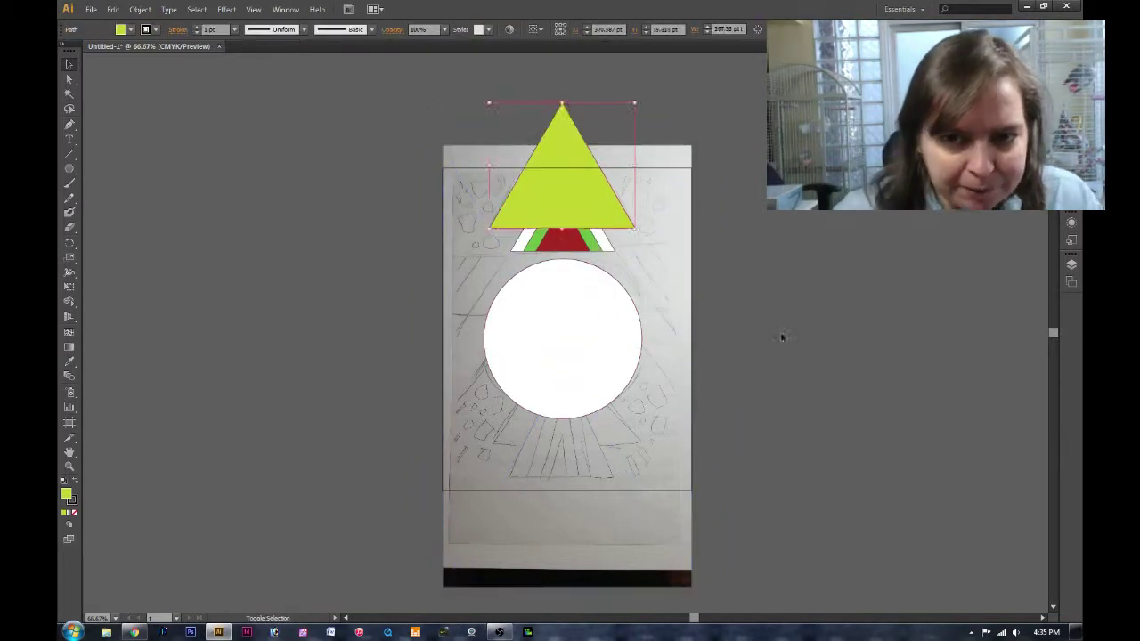
# Bring the white, green and red triangle stack in front of the lime triangle.
pyautogui.click(521, 242)
pyautogui.rightClick(574, 242)
pyautogui.click(646, 247)
pyautogui.rightClick(588, 240)
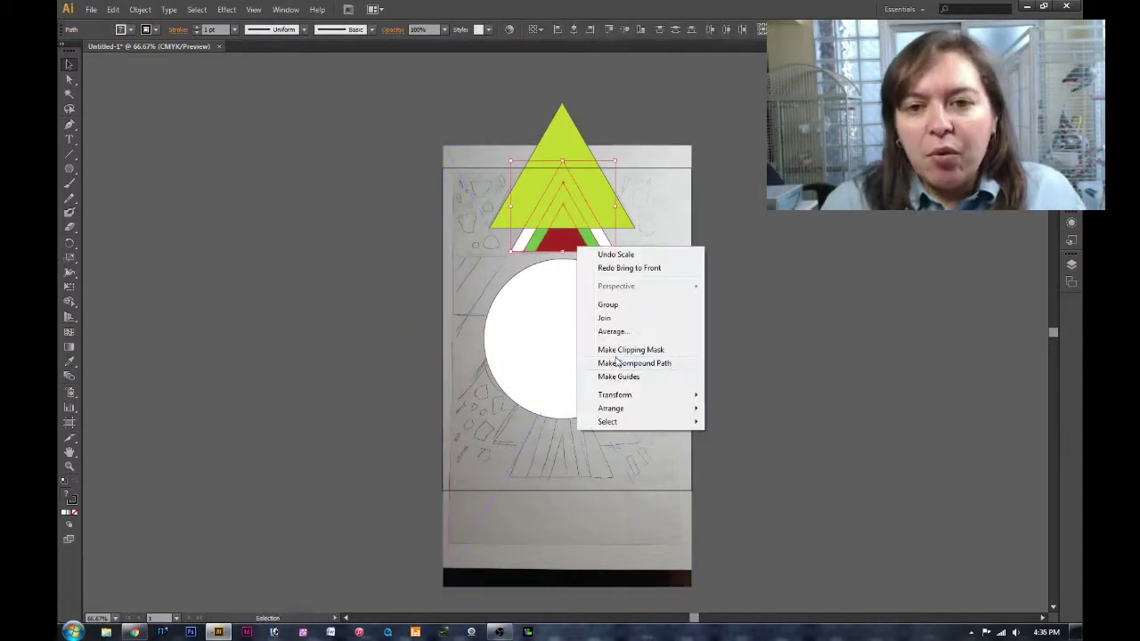
pyautogui.click(739, 416)
# Copy and flip the triangle group below and to the sides of the circle.
pyautogui.moveTo(588, 228); pyautogui.dragTo(587, 356)
pyautogui.moveTo(638, 407); pyautogui.dragTo(719, 319)
pyautogui.moveTo(684, 276); pyautogui.dragTo(454, 276)
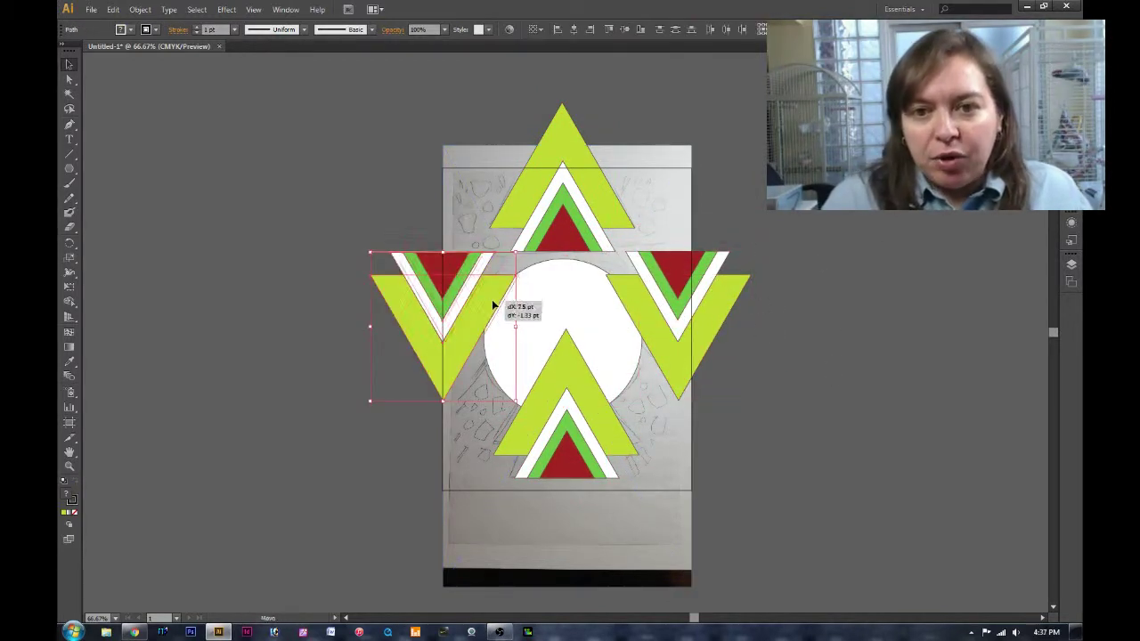
pyautogui.click(898, 265)
# Draw a small blue bar, tilt it diagonally and copy it around the star.
pyautogui.press('m')
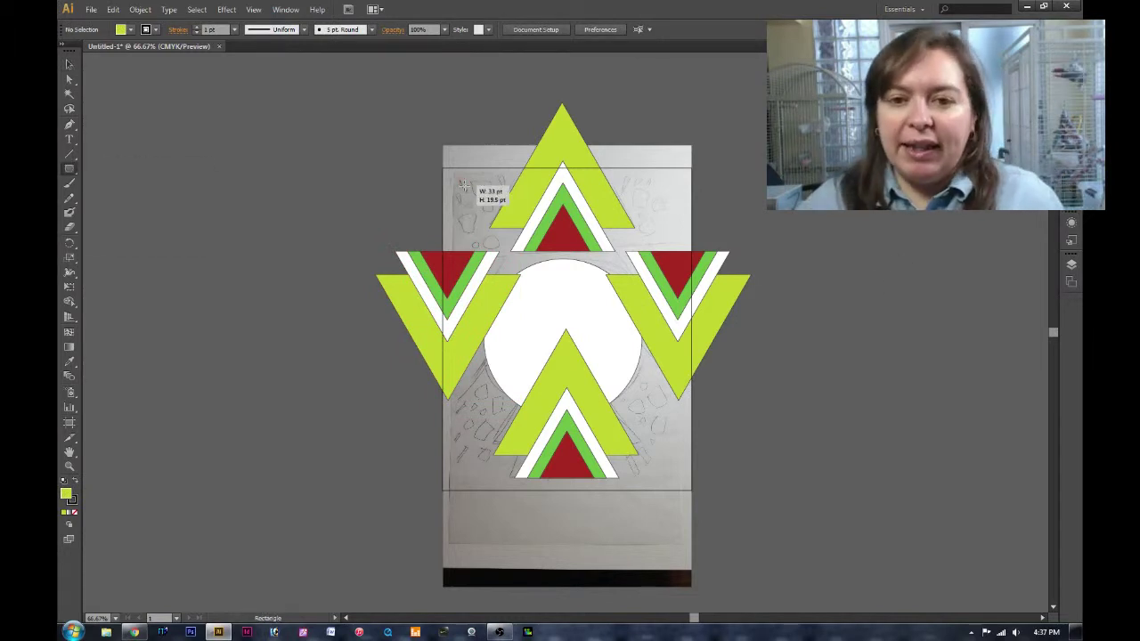
pyautogui.moveTo(451, 177)
pyautogui.mouseDown()
pyautogui.moveTo(476, 192)
pyautogui.moveTo(565, 326)
pyautogui.moveTo(463, 224)
pyautogui.mouseUp()
pyautogui.moveTo(572, 336); pyautogui.dragTo(789, 417)
pyautogui.moveTo(654, 419); pyautogui.dragTo(659, 192)
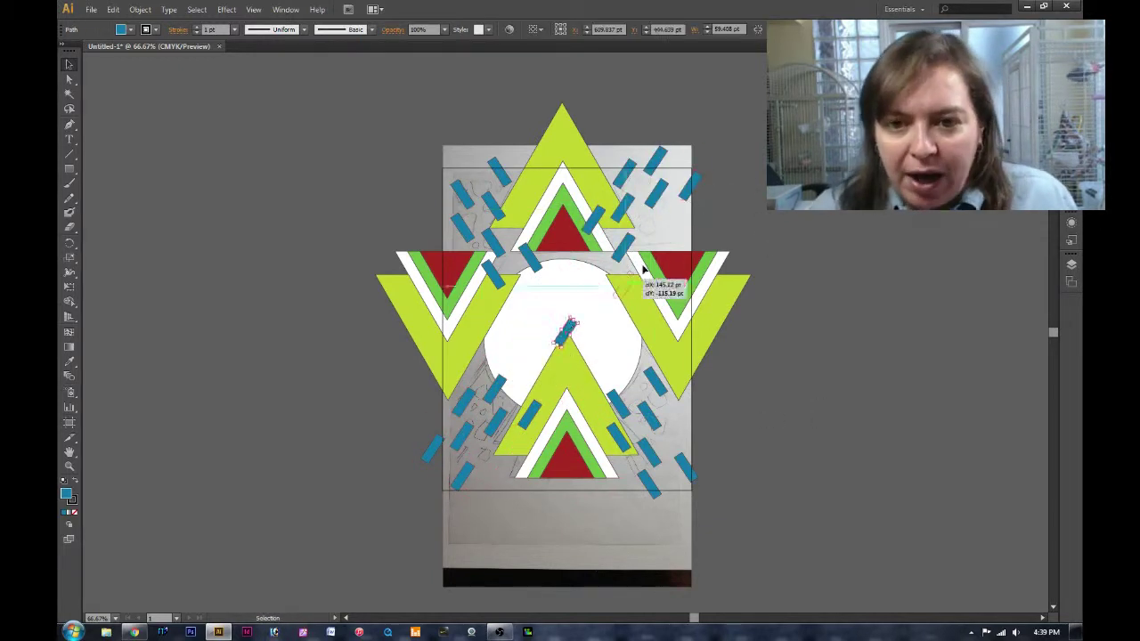
pyautogui.click(803, 384)
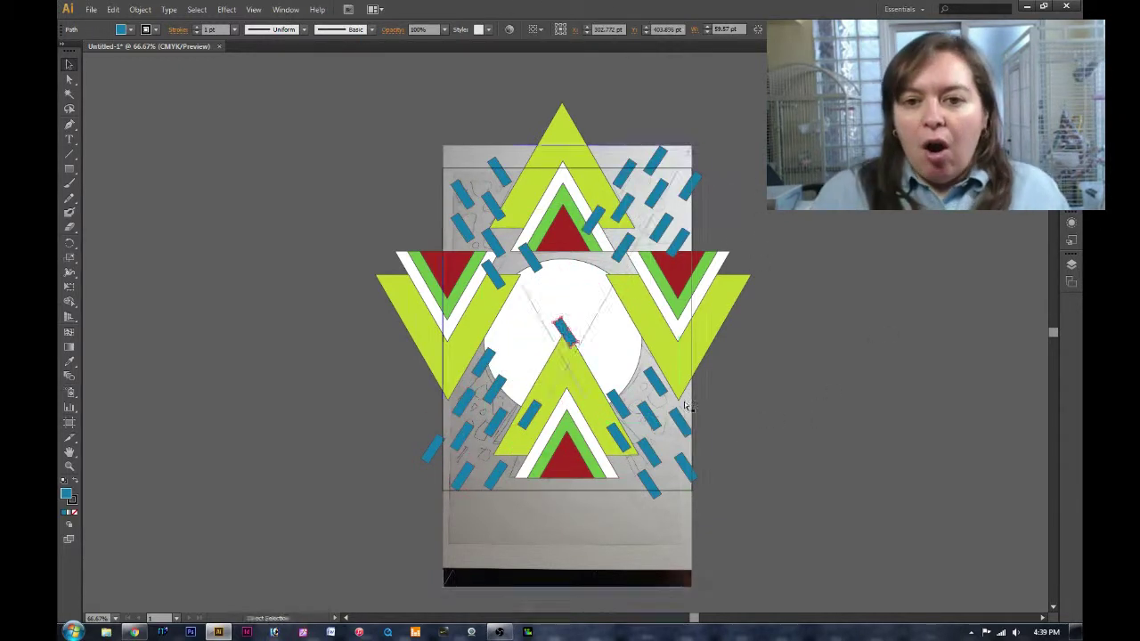
# Draw a red dot and scatter copies of it around the triangle star.
pyautogui.moveTo(663, 474)
pyautogui.mouseDown()
pyautogui.moveTo(684, 488)
pyautogui.moveTo(667, 440)
pyautogui.moveTo(670, 481)
pyautogui.moveTo(565, 332)
pyautogui.mouseUp()
pyautogui.press('v')
pyautogui.moveTo(565, 332); pyautogui.dragTo(639, 389)
pyautogui.moveTo(667, 480); pyautogui.dragTo(625, 490)
pyautogui.click(568, 334)
pyautogui.moveTo(667, 440); pyautogui.dragTo(675, 174)
pyautogui.moveTo(675, 174); pyautogui.dragTo(645, 221)
pyautogui.moveTo(645, 221); pyautogui.dragTo(447, 463)
pyautogui.click(567, 333)
pyautogui.moveTo(565, 332); pyautogui.dragTo(450, 240)
pyautogui.moveTo(450, 239); pyautogui.dragTo(514, 168)
pyautogui.moveTo(565, 332); pyautogui.dragTo(484, 184)
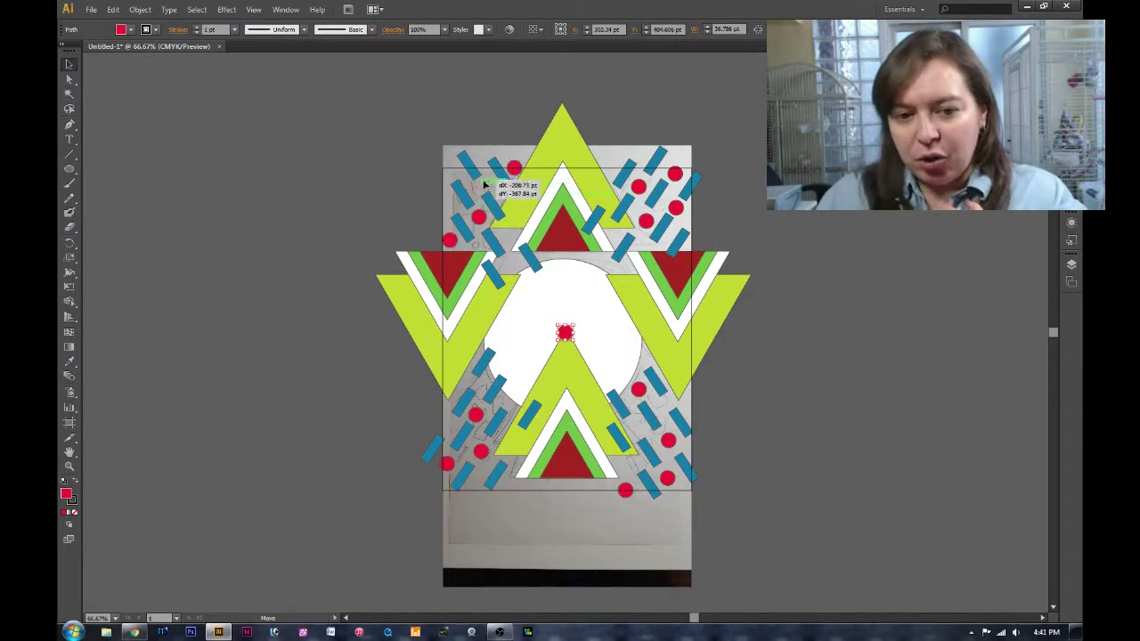
# Reorder the star's stacking, move a red dot to the bottom row, and cut the star out.
pyautogui.click(593, 374)
pyautogui.rightClick(454, 281)
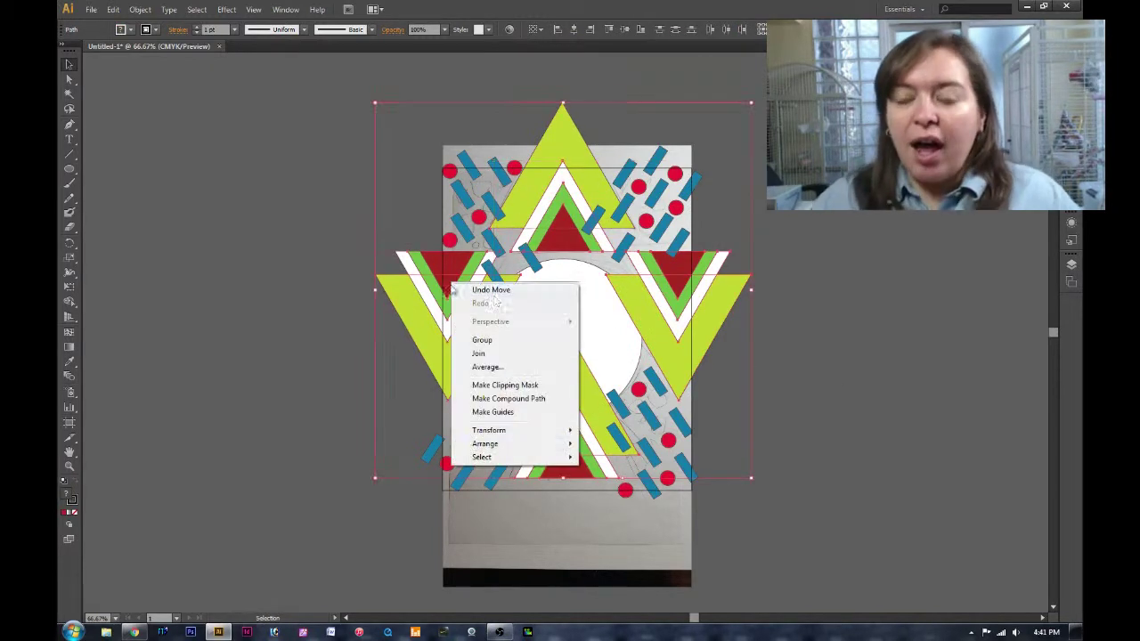
pyautogui.click(374, 445)
pyautogui.click(566, 334)
pyautogui.moveTo(570, 335); pyautogui.dragTo(571, 493)
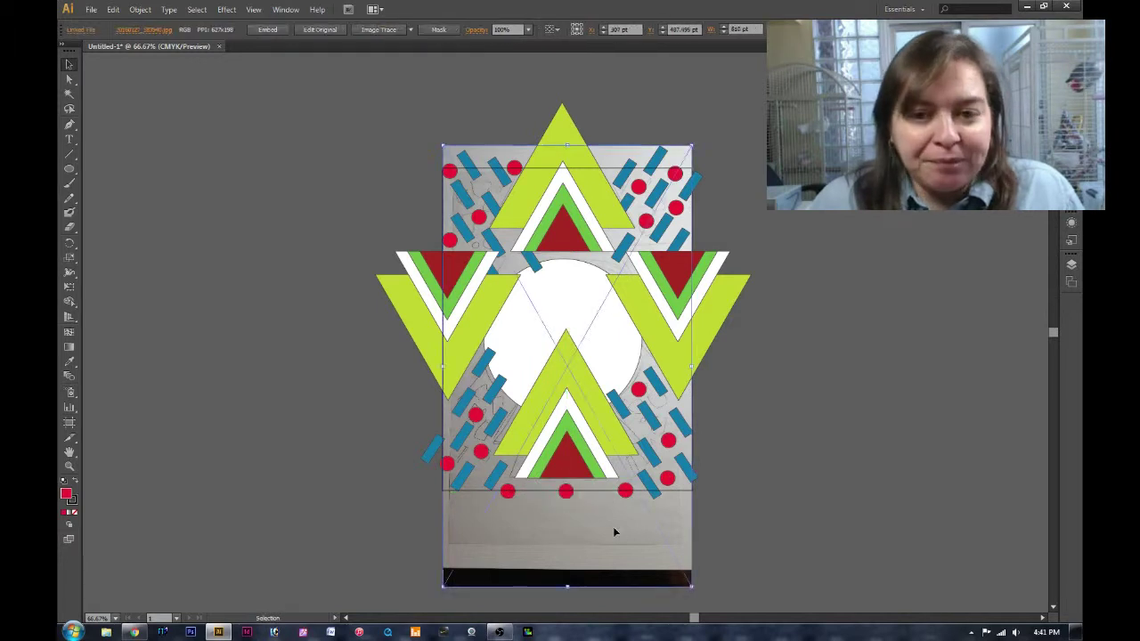
pyautogui.click(877, 385)
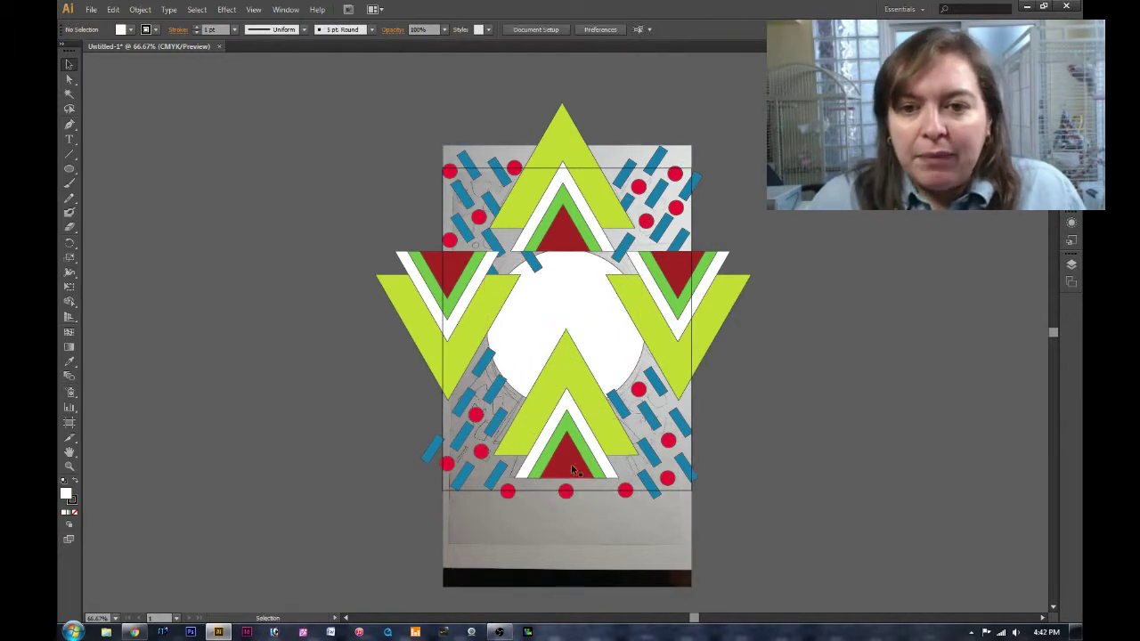
pyautogui.click(605, 364)
pyautogui.hotkey('ctrl', 'x')
# Paste the triangle star onto Layer 3 and nudge it upward.
pyautogui.click(1072, 265)
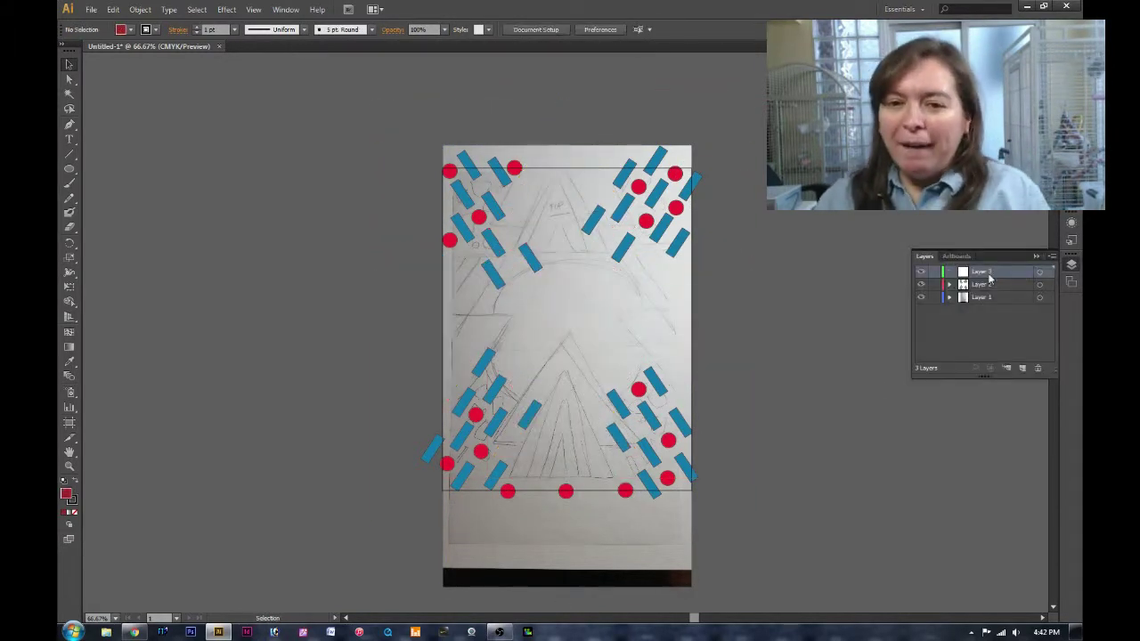
pyautogui.hotkey('ctrl', 'v')
pyautogui.moveTo(603, 342); pyautogui.dragTo(600, 336)
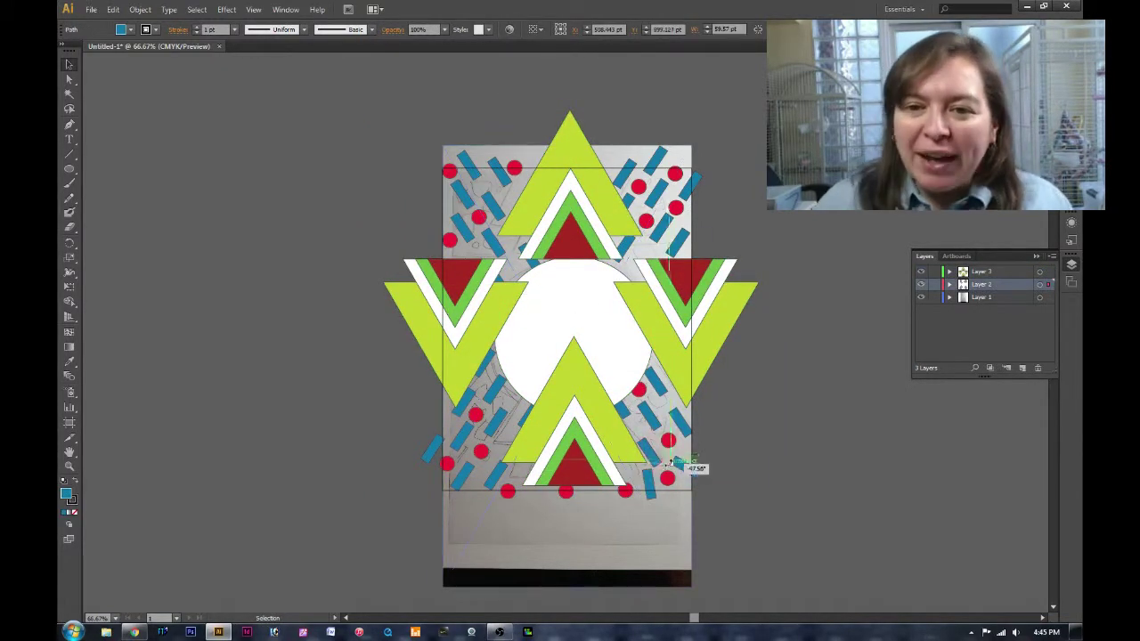
# Rotate and reposition several blue bars into the confetti clusters.
pyautogui.moveTo(670, 463); pyautogui.dragTo(664, 428)
pyautogui.moveTo(490, 492); pyautogui.dragTo(459, 495)
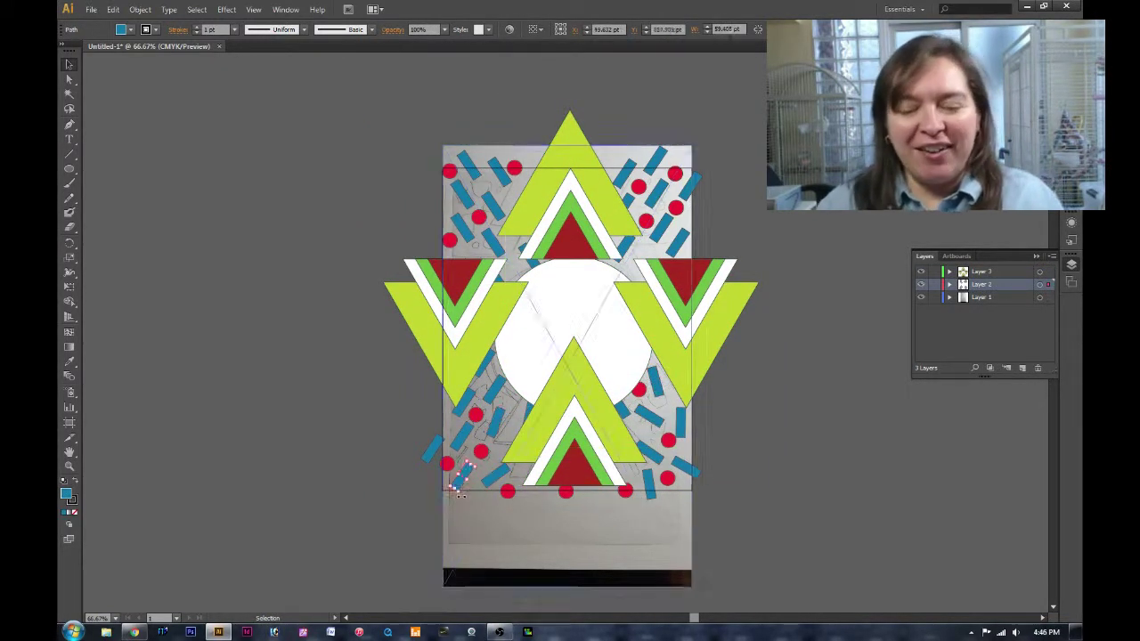
pyautogui.moveTo(475, 401); pyautogui.dragTo(510, 263)
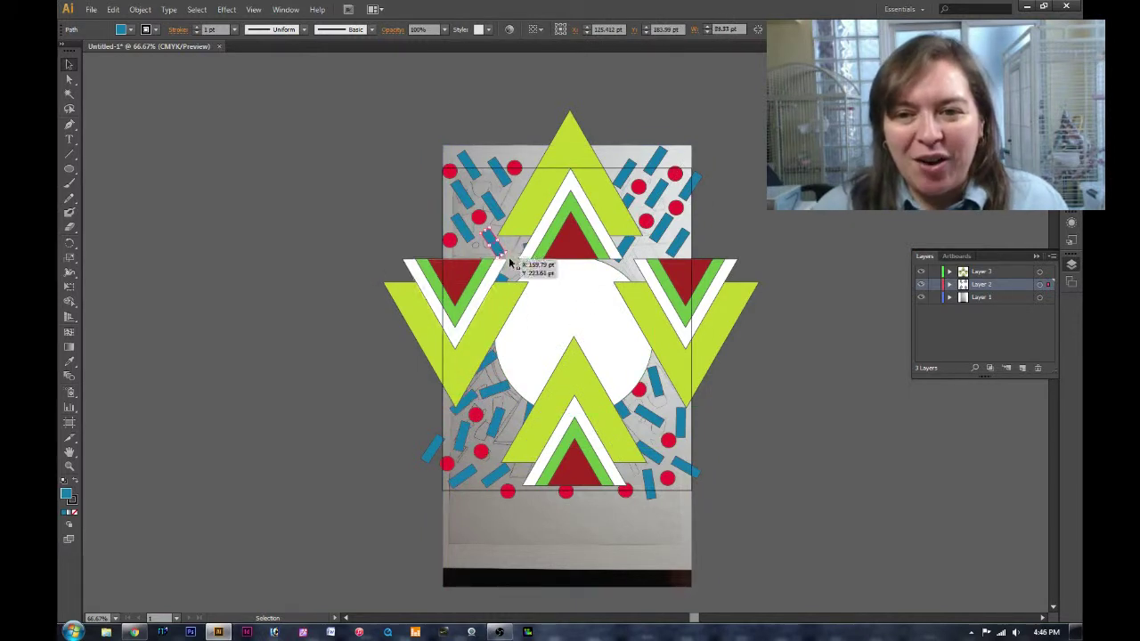
pyautogui.moveTo(445, 186); pyautogui.dragTo(448, 188)
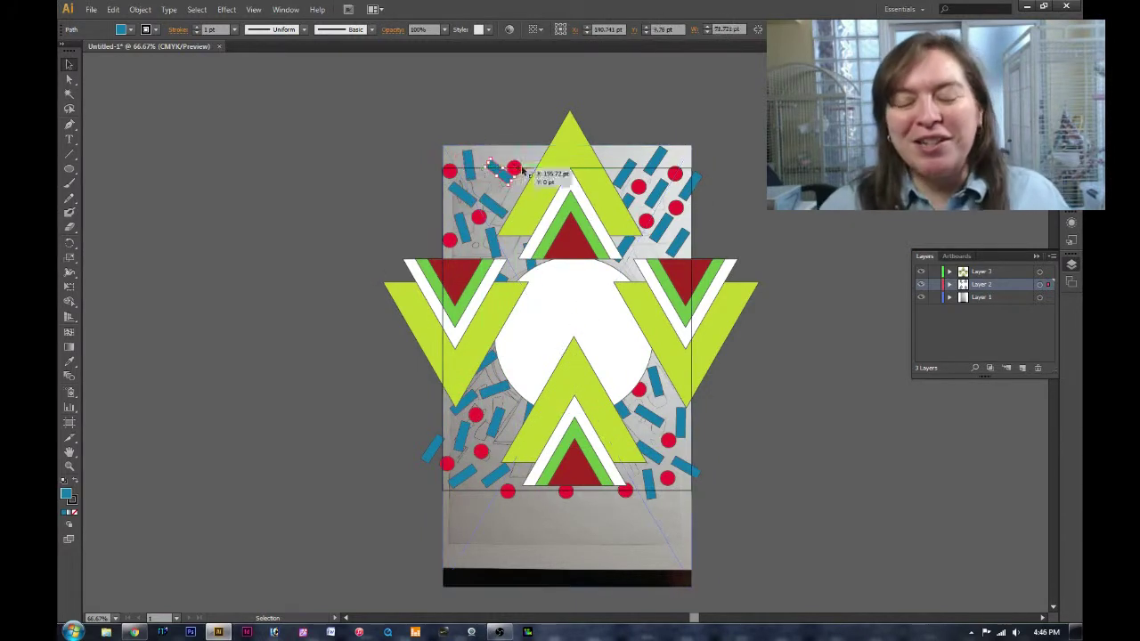
pyautogui.click(686, 182)
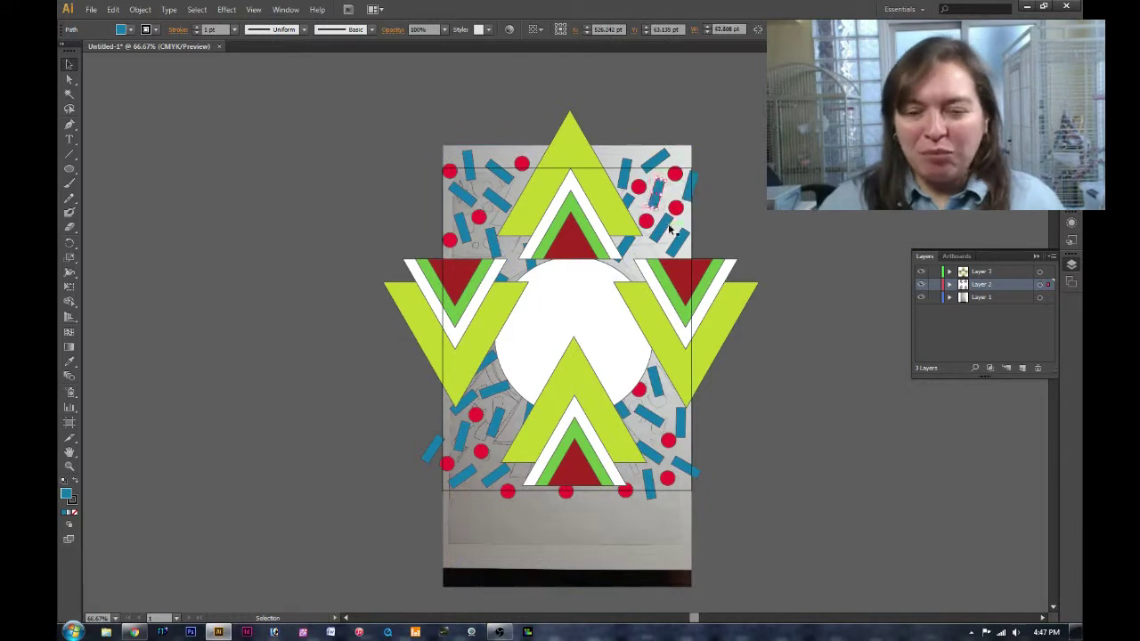
pyautogui.moveTo(672, 230); pyautogui.dragTo(703, 238)
# Draw a small purple triangle at confetti size near the top right.
pyautogui.press('F7')
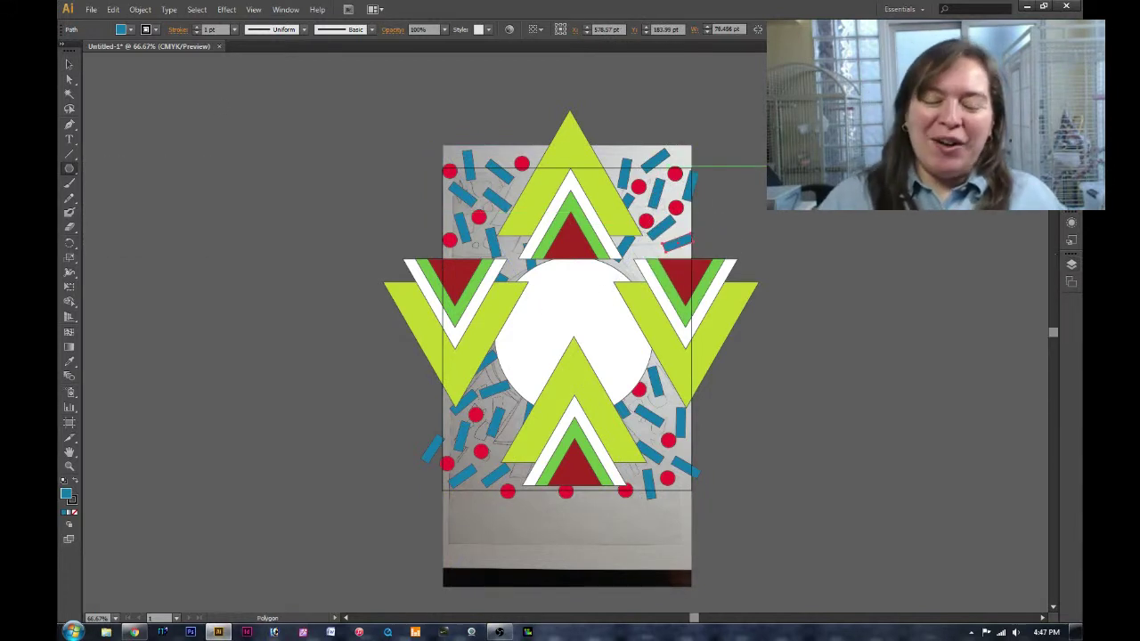
pyautogui.click(643, 148)
pyautogui.press('Return')
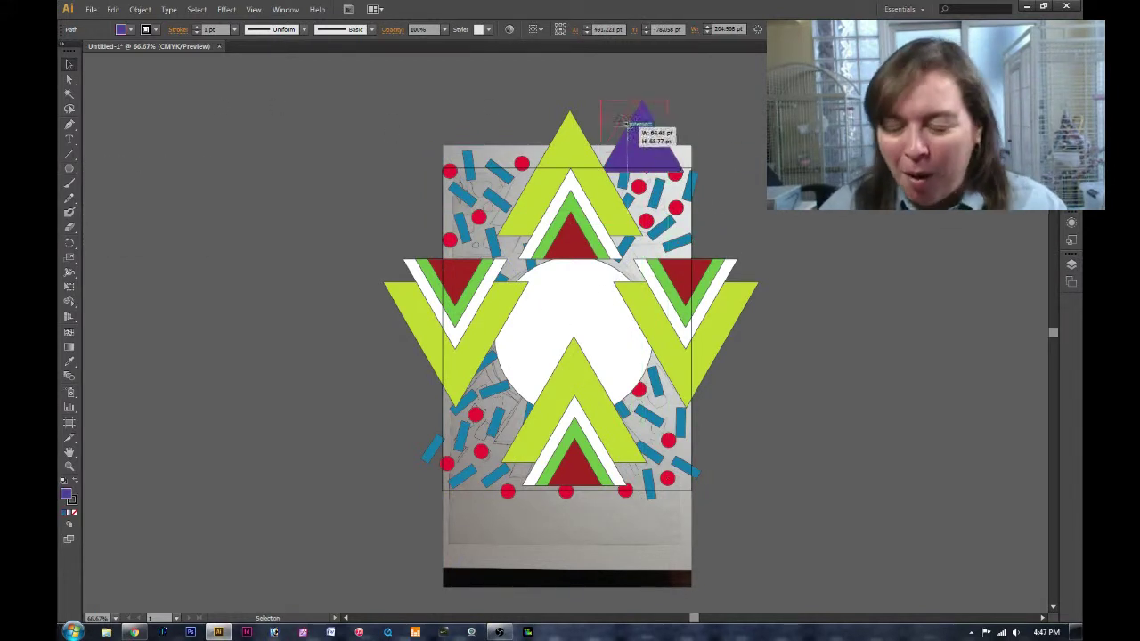
pyautogui.moveTo(629, 123); pyautogui.dragTo(661, 186)
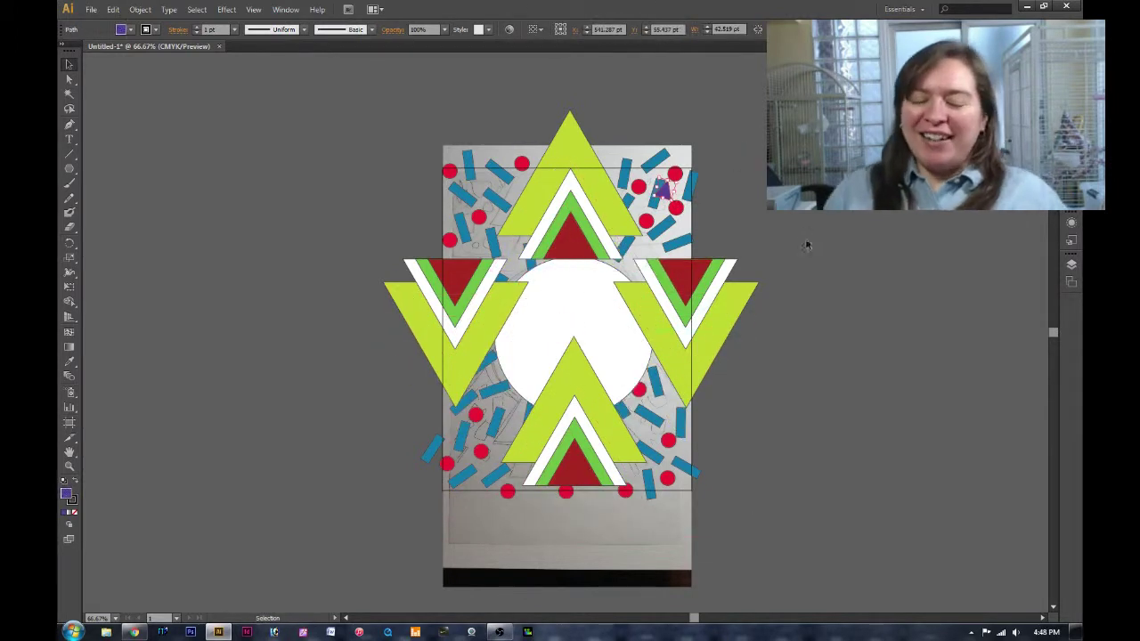
# Spread purple triangle copies into the clusters, show the triangles layer and hide the sketch.
pyautogui.moveTo(570, 332); pyautogui.dragTo(766, 269)
pyautogui.moveTo(610, 355); pyautogui.dragTo(613, 352)
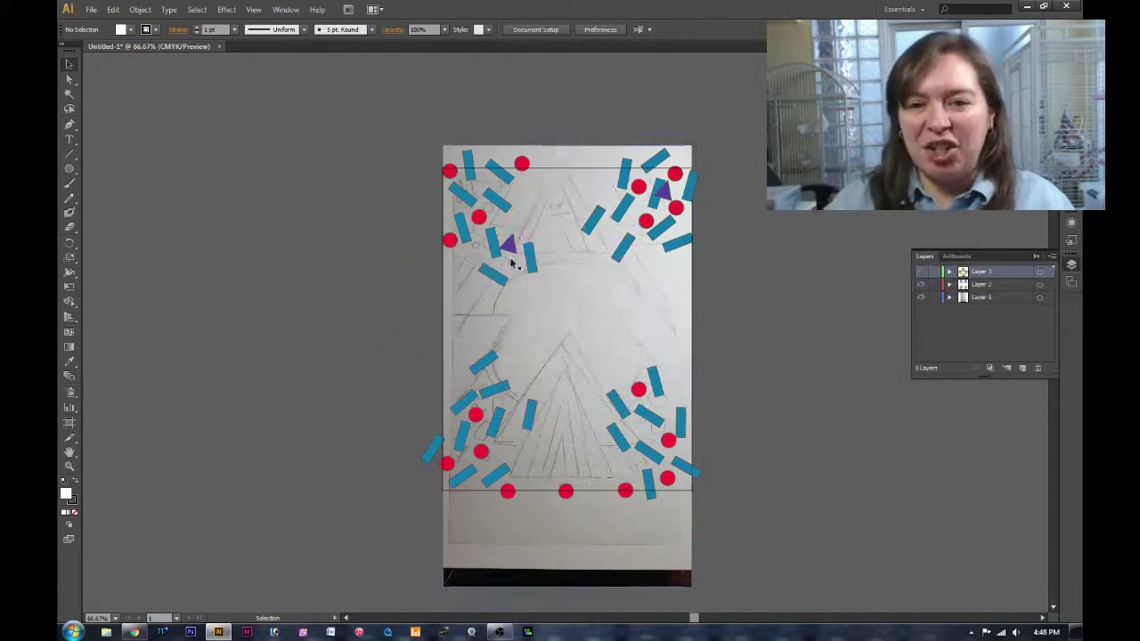
pyautogui.moveTo(568, 334); pyautogui.dragTo(626, 240)
pyautogui.moveTo(574, 340); pyautogui.dragTo(459, 404)
pyautogui.moveTo(648, 473); pyautogui.dragTo(659, 410)
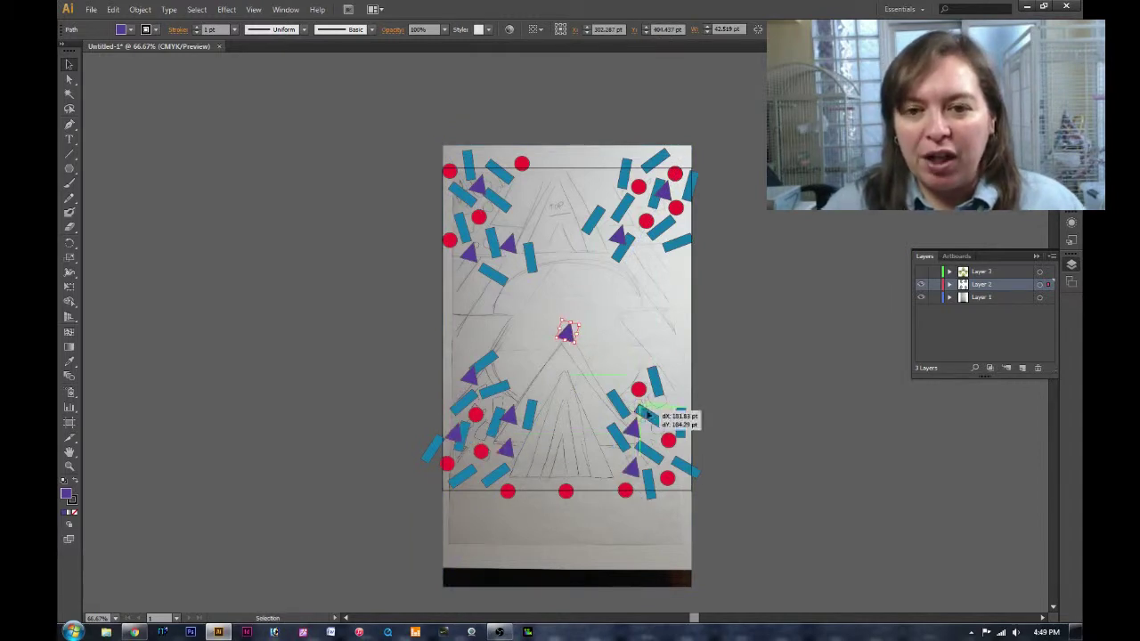
pyautogui.click(569, 336)
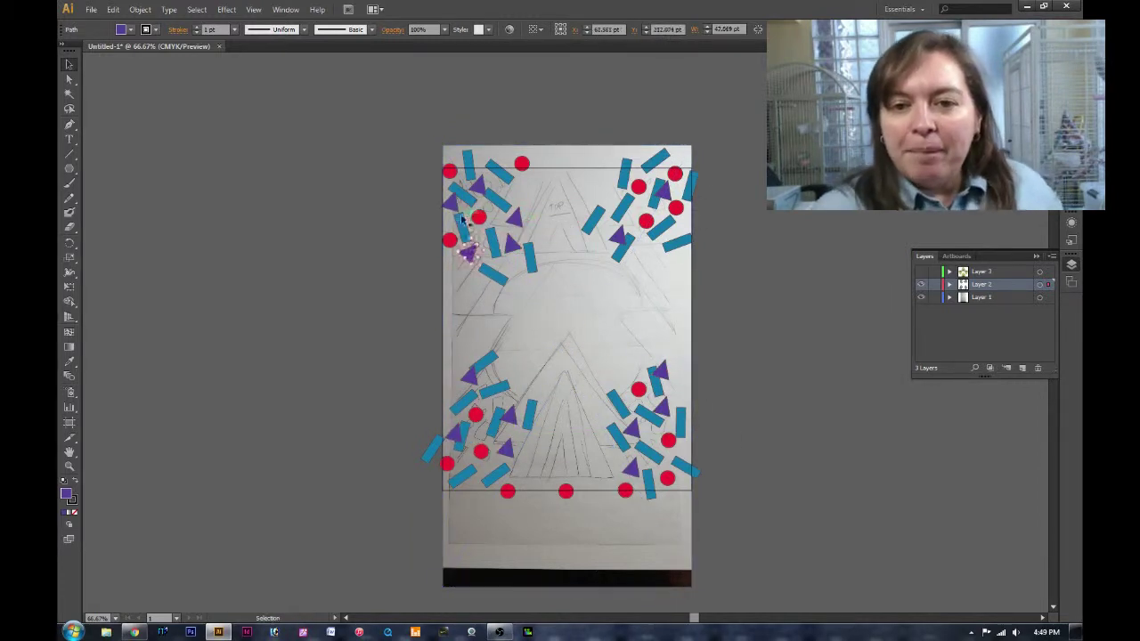
pyautogui.moveTo(626, 252); pyautogui.dragTo(628, 198)
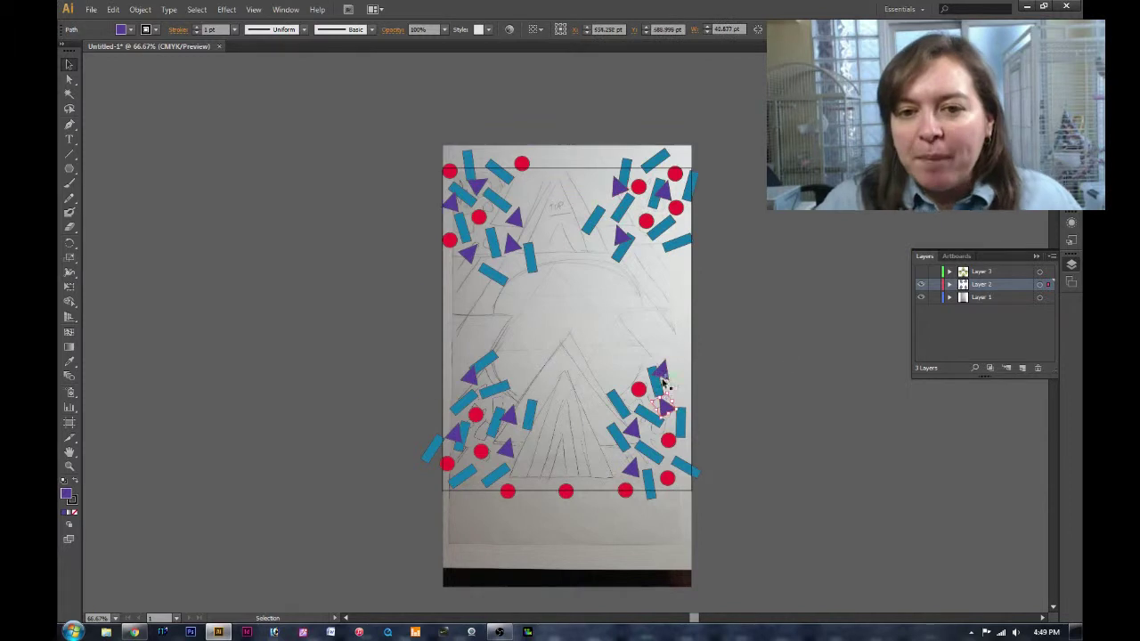
pyautogui.click(852, 477)
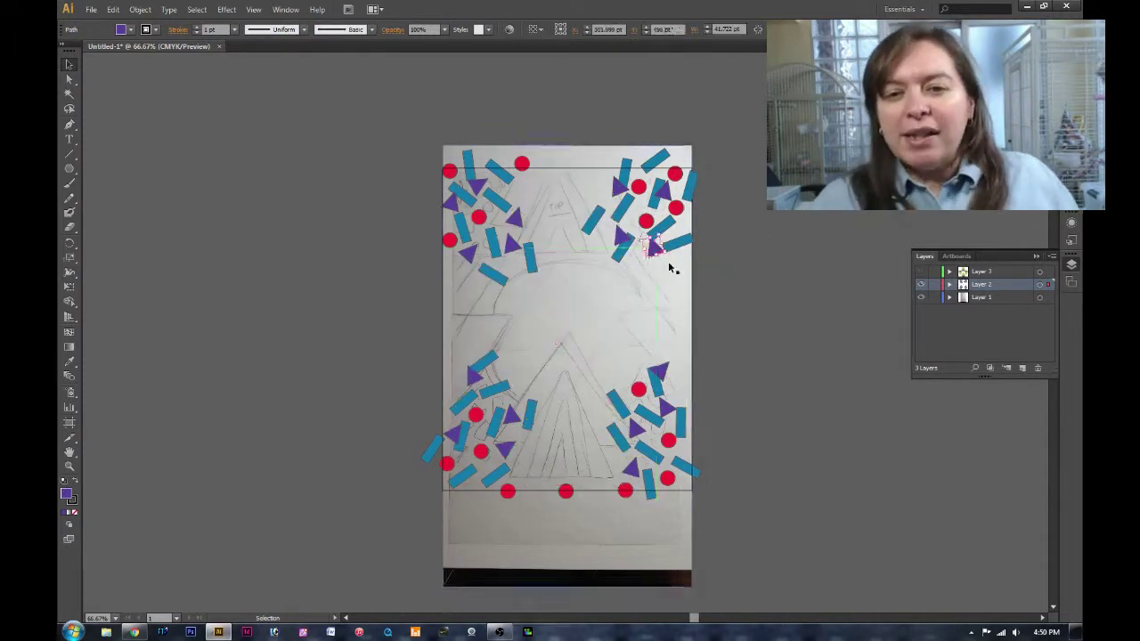
pyautogui.click(921, 271)
pyautogui.click(921, 297)
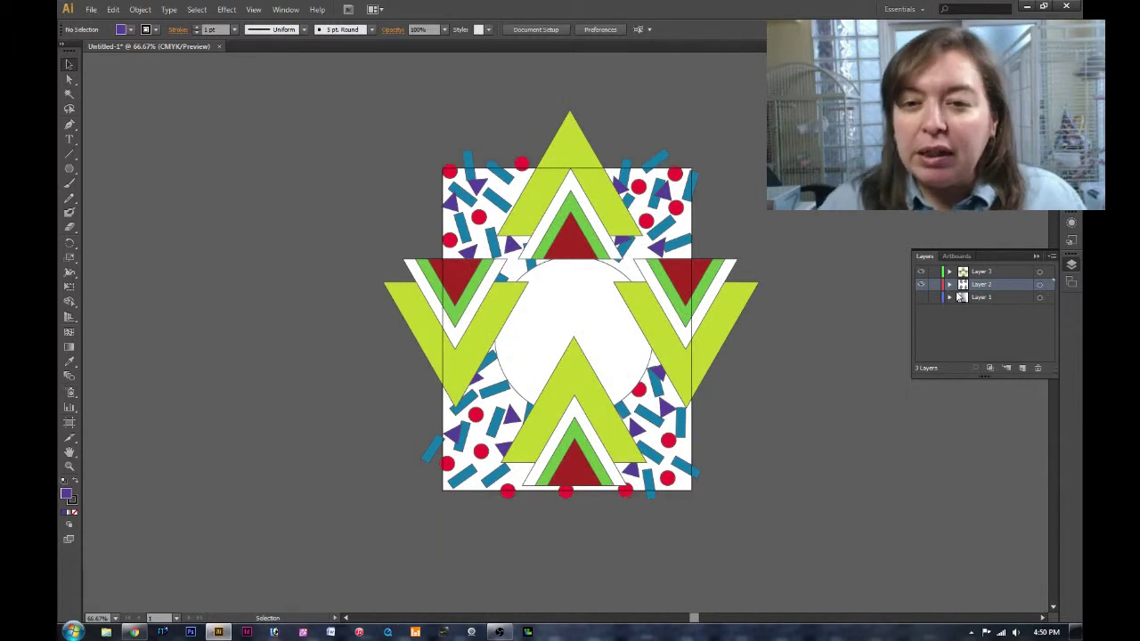
# Save the artwork as background.ai with the default Illustrator options.
pyautogui.hotkey('alt', 'f')
pyautogui.write('abackground.ai')
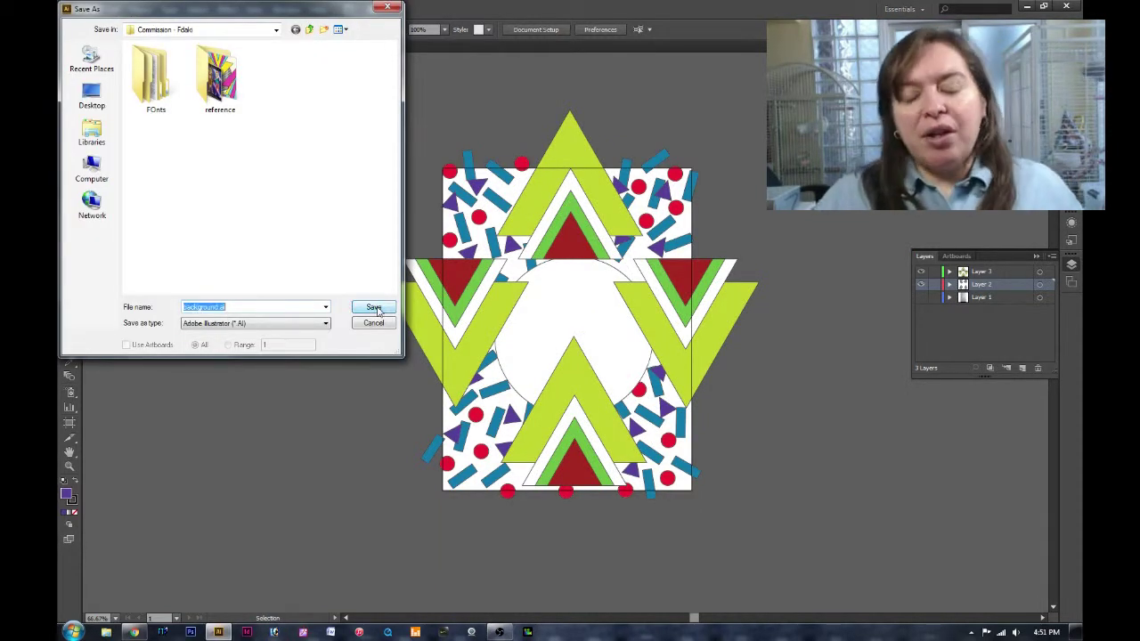
pyautogui.click(374, 307)
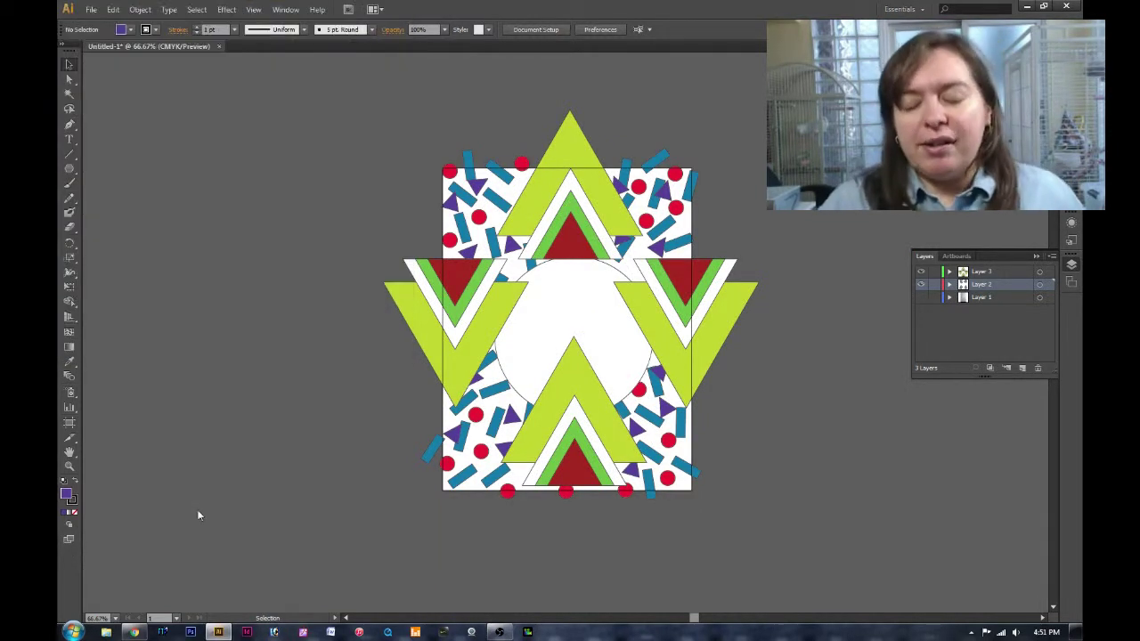
pyautogui.click(628, 490)
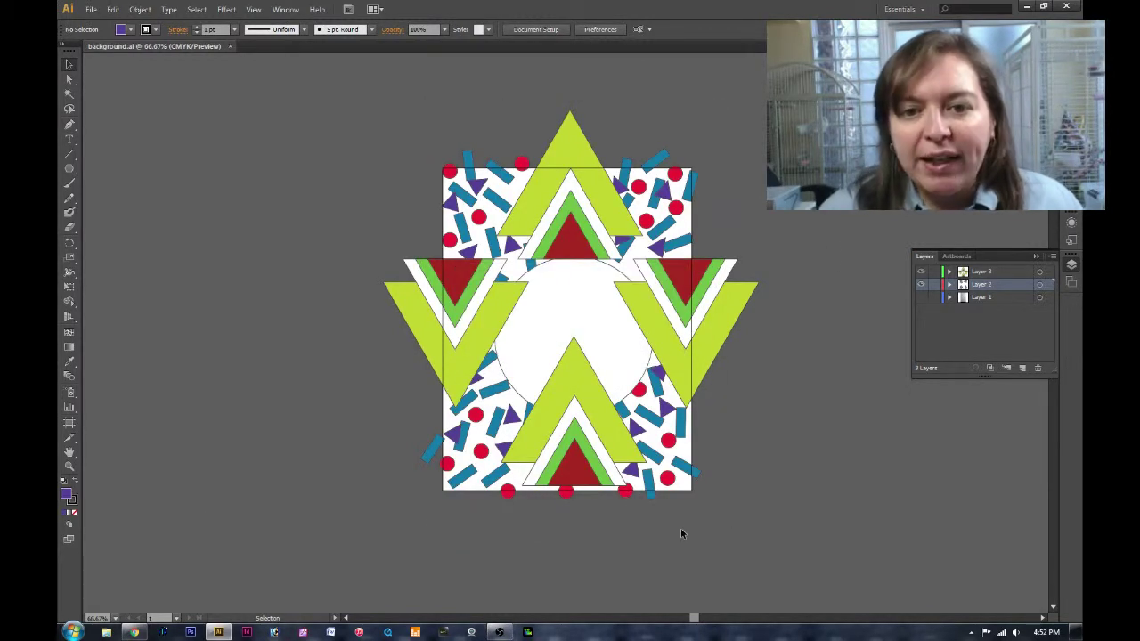
# Move the centre red dot to the artboard's right edge and resave background.ai.
pyautogui.click(564, 332)
pyautogui.hotkey('ctrl', 'alt', 'shift', '3')
pyautogui.moveTo(564, 333); pyautogui.dragTo(692, 256)
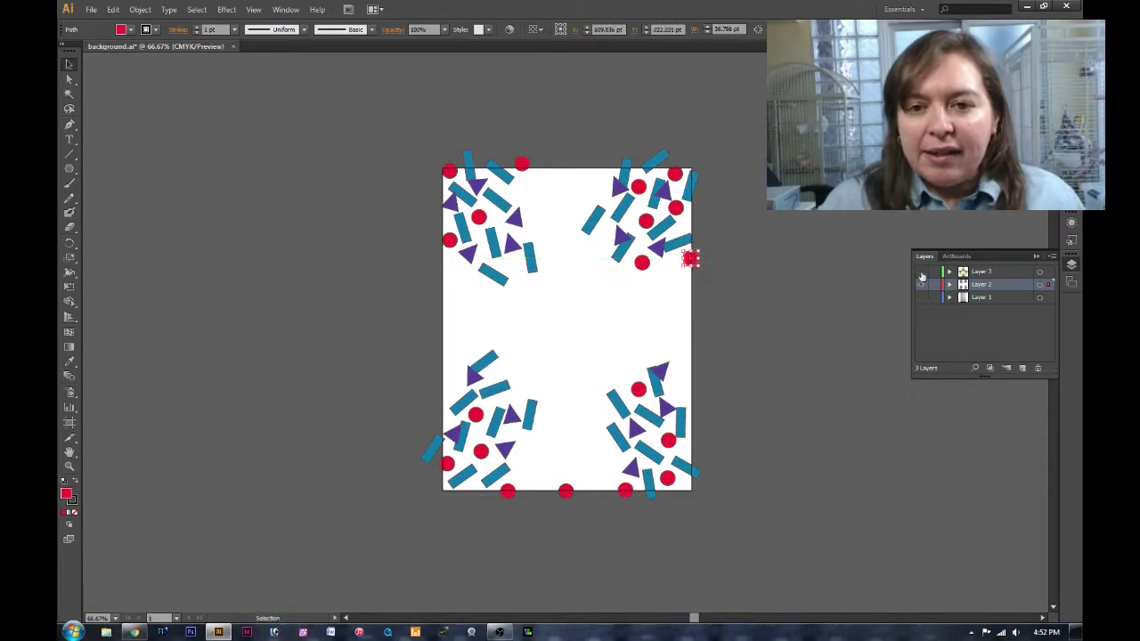
pyautogui.hotkey('ctrl', 'alt', '3')
pyautogui.hotkey('ctrl', 'shift', 'a')
pyautogui.hotkey('ctrl', 's')
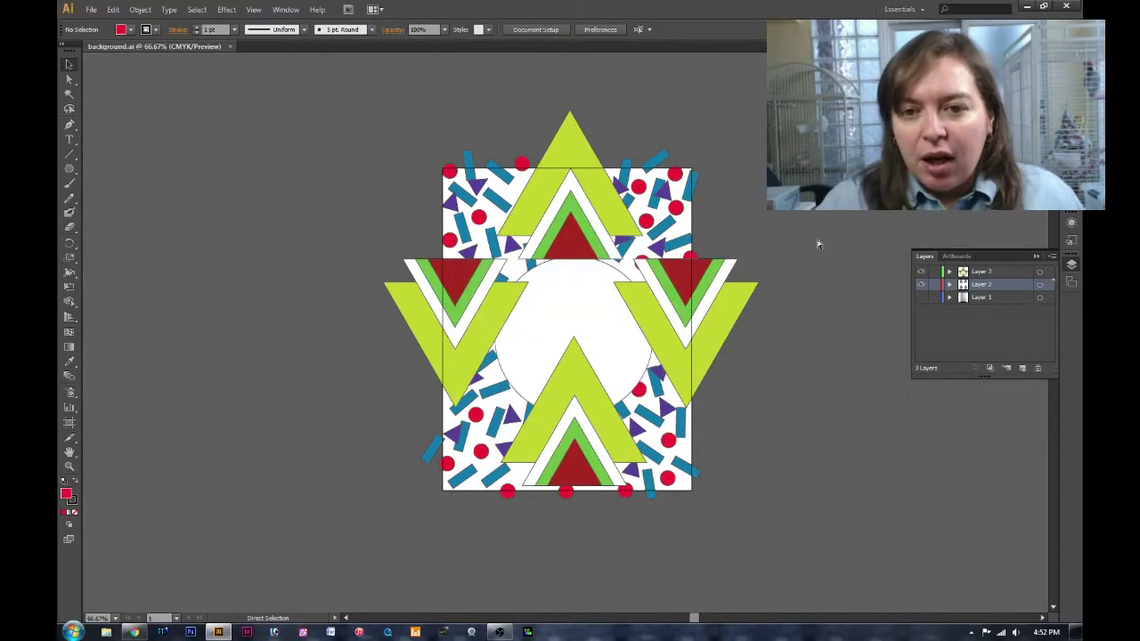
# Browse 80s pattern references in the browser, then return to Illustrator.
pyautogui.click(133, 632)
pyautogui.scroll(-10, 662, 455)
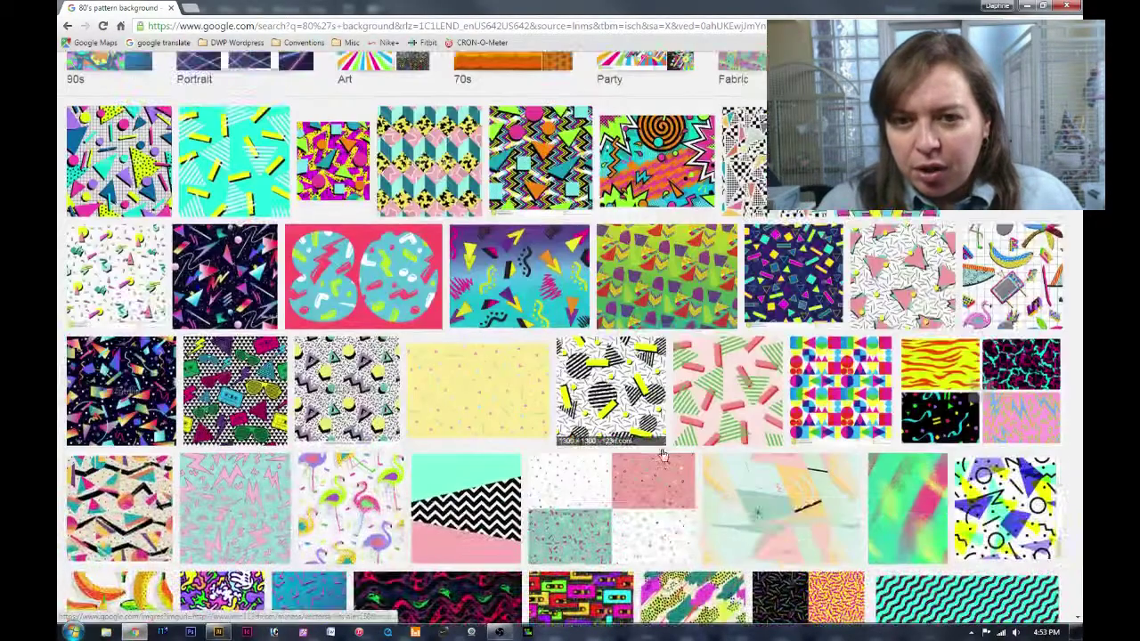
pyautogui.scroll(5, 661, 455)
pyautogui.hotkey('alt', 'Tab')
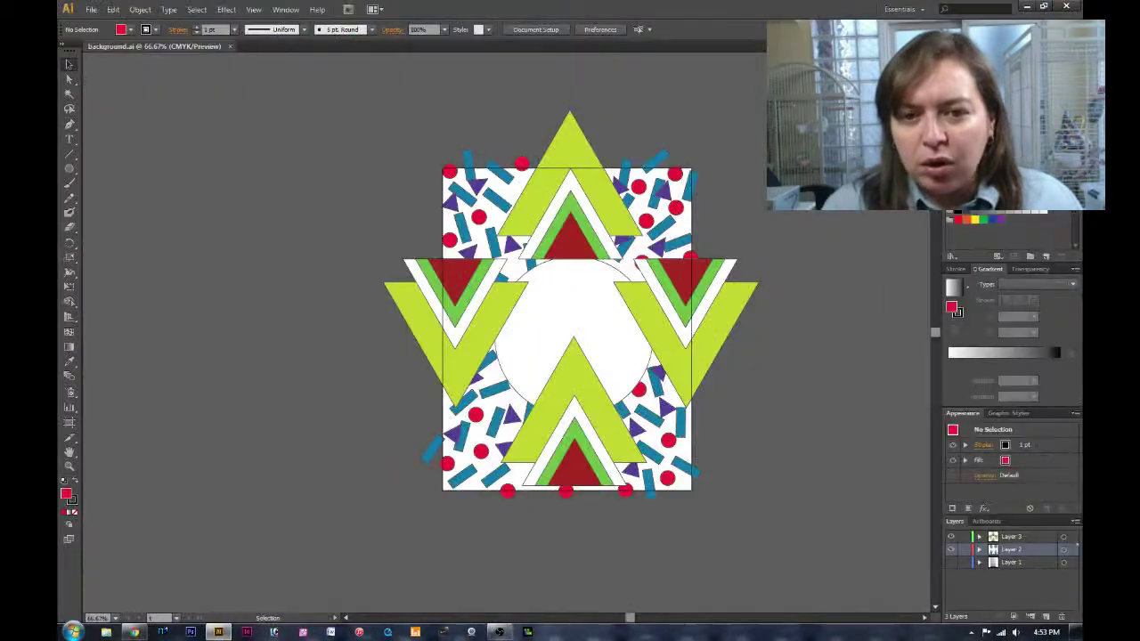
# Open the retro 80s pattern image and sample its yellow into the top triangle.
pyautogui.click(91, 9)
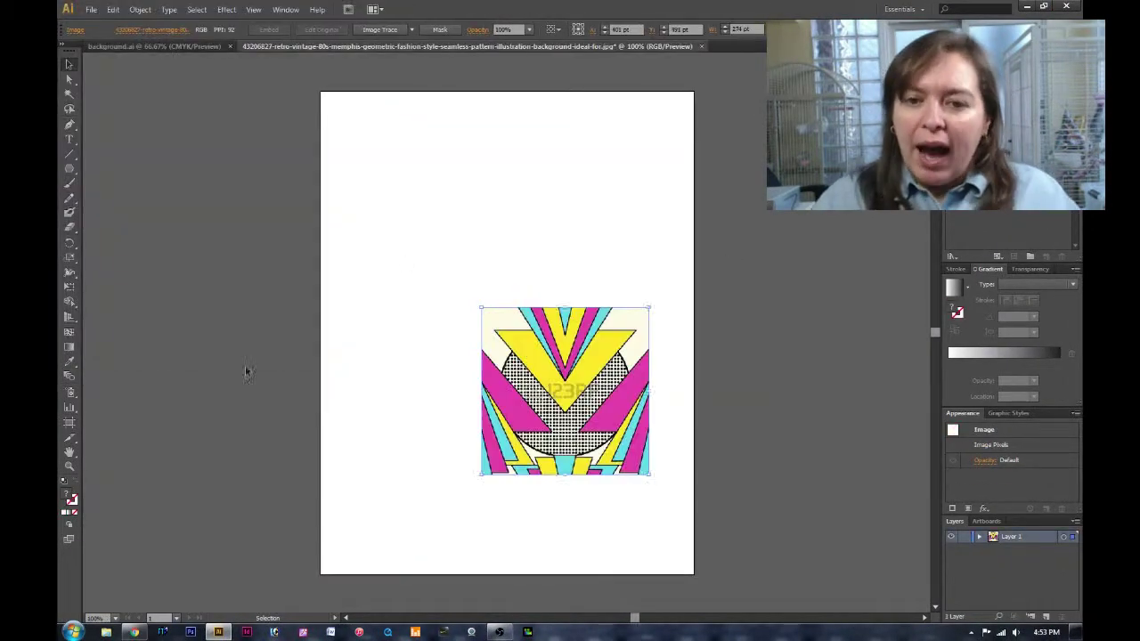
pyautogui.click(160, 46)
pyautogui.press('v')
pyautogui.click(576, 138)
pyautogui.hotkey('ctrl', 'Tab')
pyautogui.press('i')
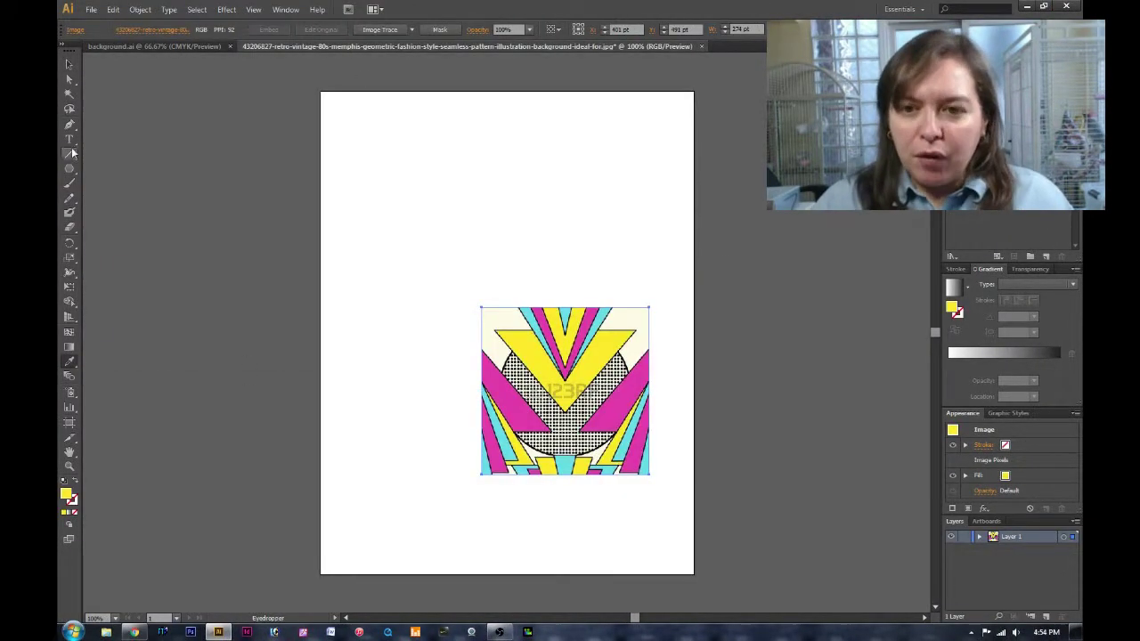
pyautogui.hotkey('ctrl', 'Tab')
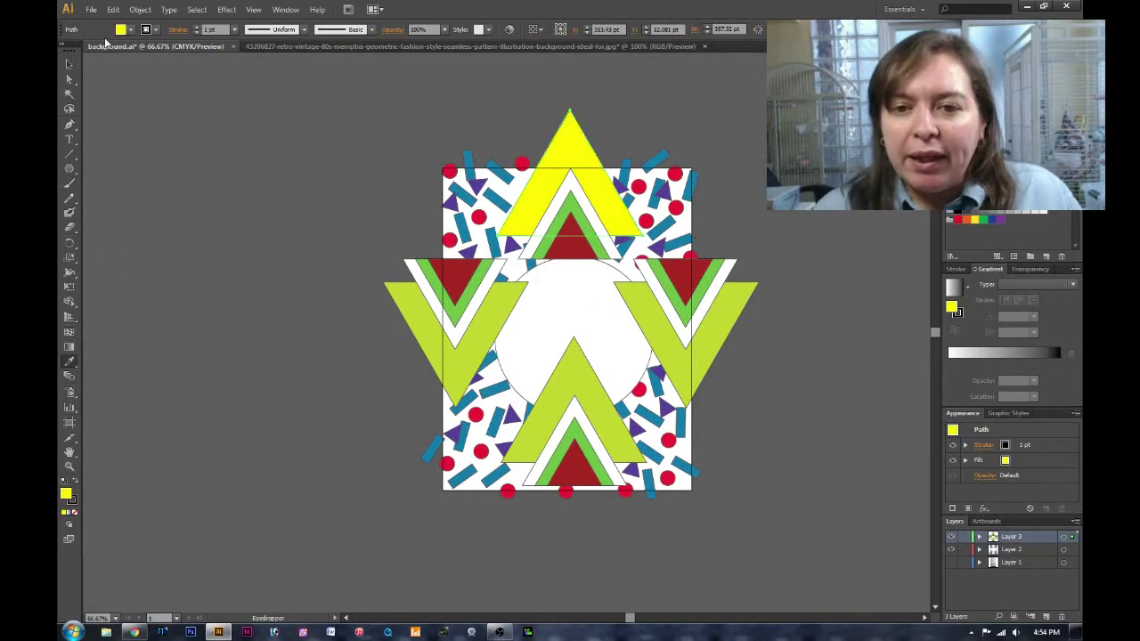
# Fill the side and bottom triangles with the same yellow.
pyautogui.keyDown('alt'); pyautogui.click(418, 320); pyautogui.keyUp('alt')
pyautogui.keyDown('alt'); pyautogui.click(721, 321); pyautogui.keyUp('alt')
pyautogui.keyDown('alt'); pyautogui.click(570, 401); pyautogui.keyUp('alt')
pyautogui.hotkey('ctrl', 'Tab')
pyautogui.press('v')
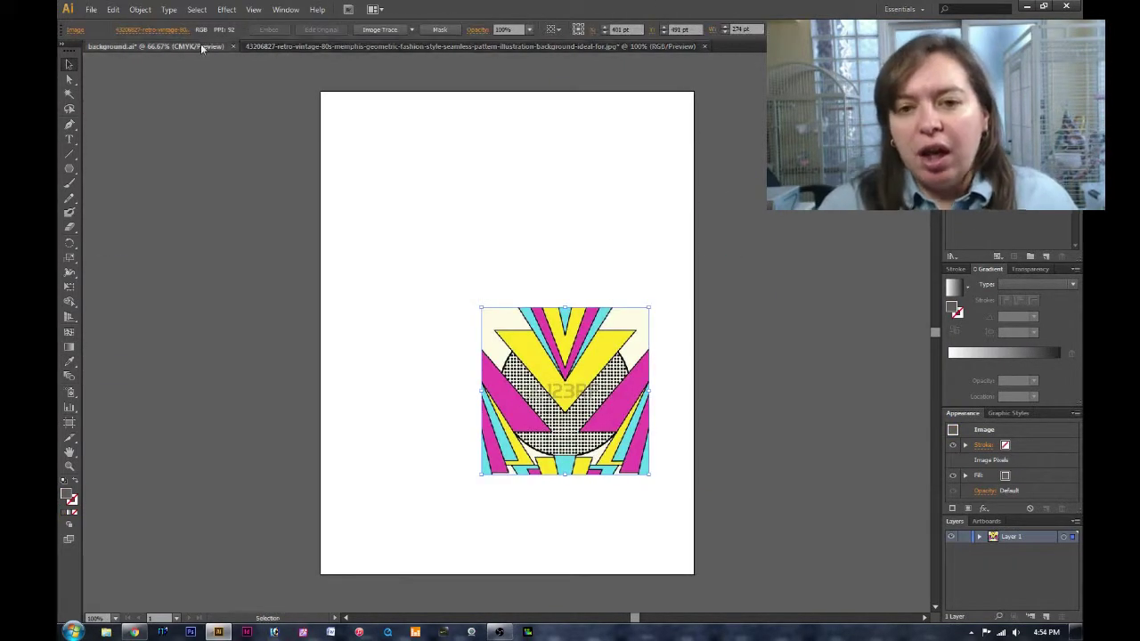
pyautogui.click(203, 49)
# Load a swatch library and recolour the triangle stripes purple, cyan and green.
pyautogui.click(951, 256)
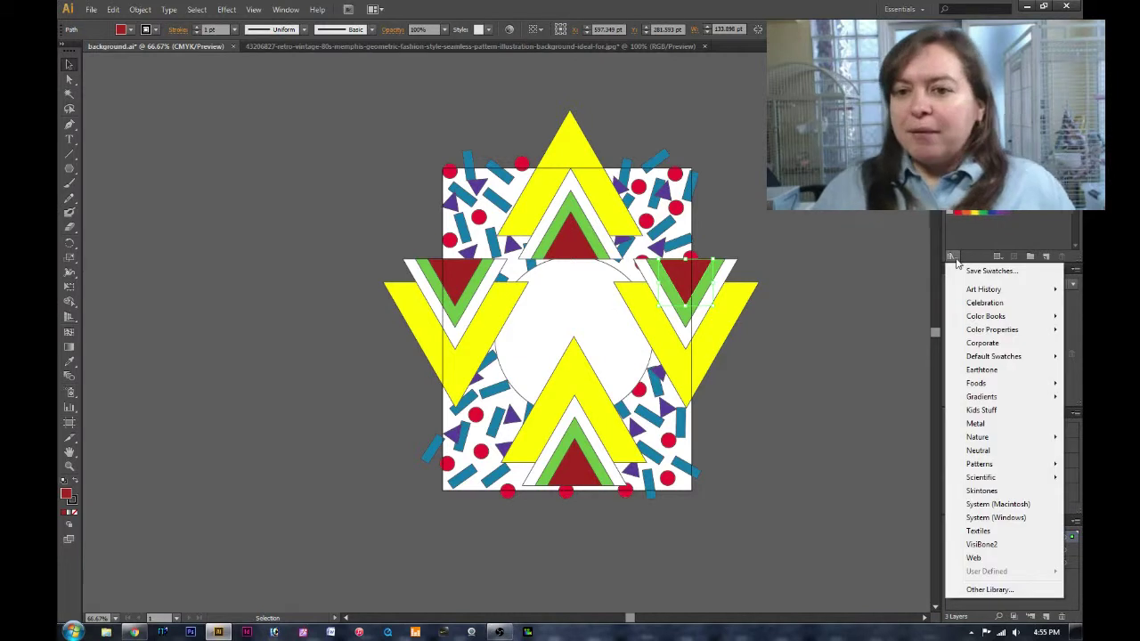
pyautogui.click(981, 409)
pyautogui.click(634, 270)
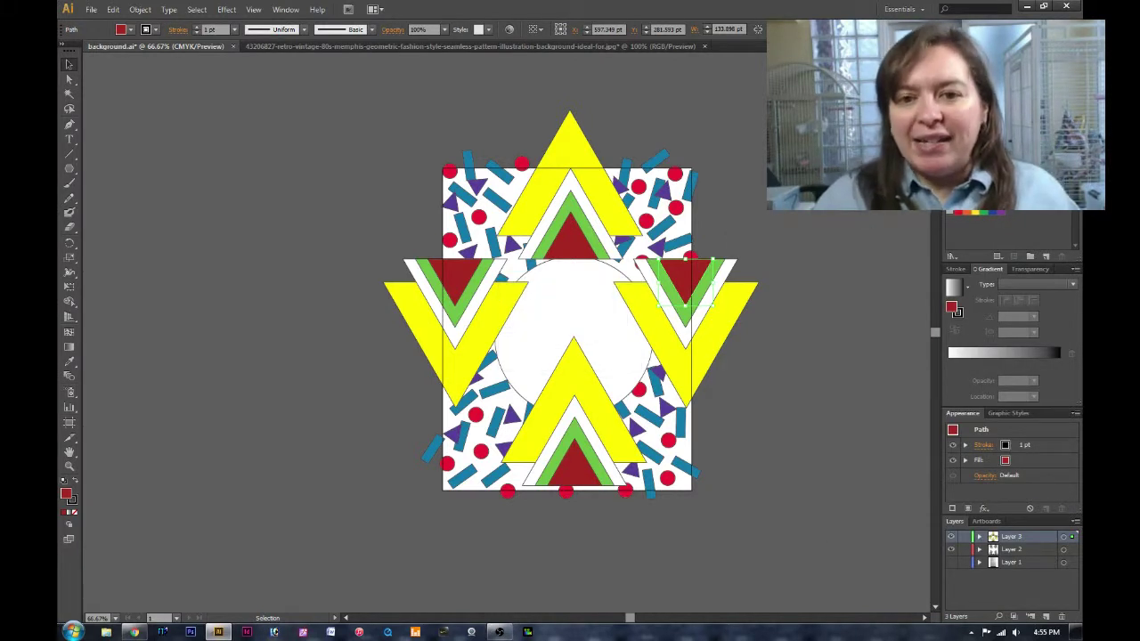
pyautogui.hotkey('ctrl', 'z')
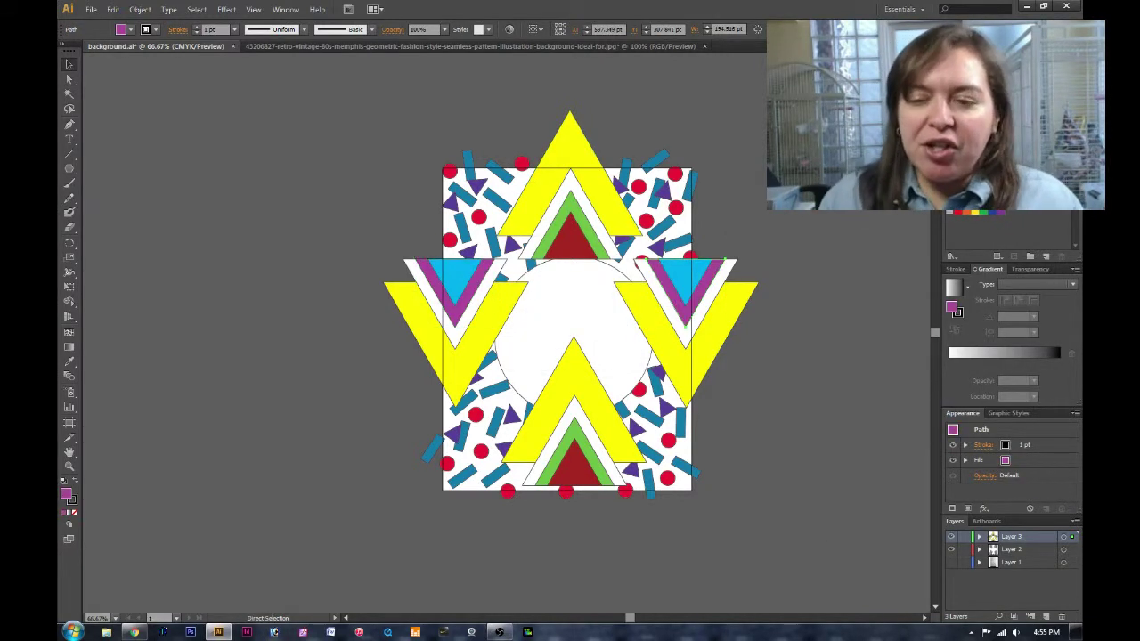
pyautogui.hotkey('ctrl', 'z')
pyautogui.hotkey('ctrl', 'z')
pyautogui.hotkey('ctrl', 'z')
pyautogui.hotkey('ctrl', 'z')
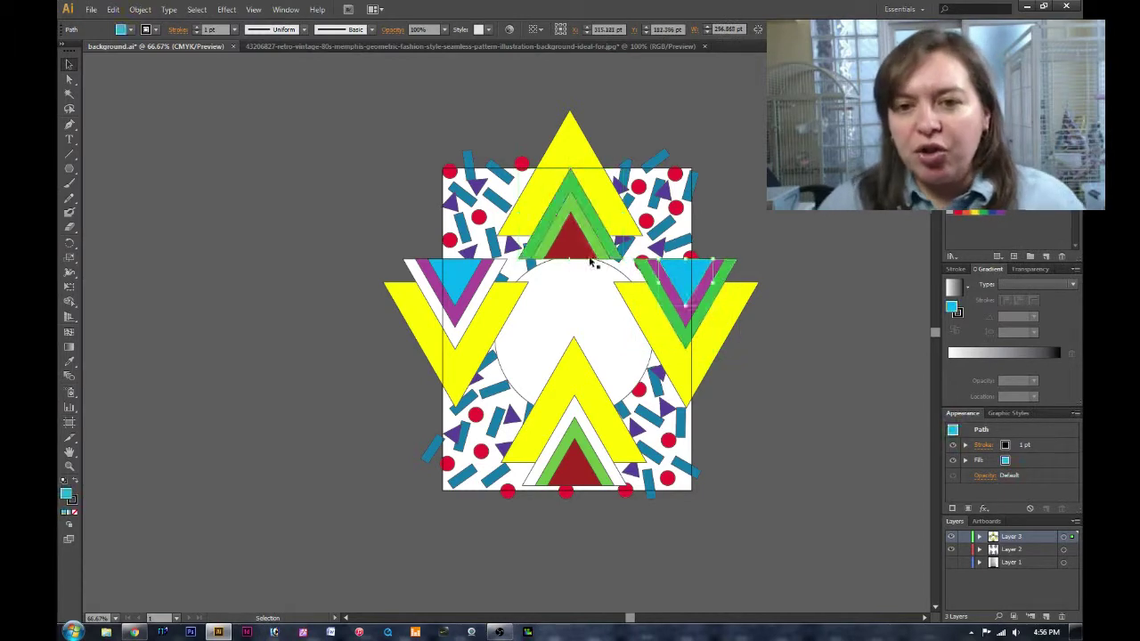
pyautogui.hotkey('ctrl', 'z')
pyautogui.hotkey('ctrl', 'z')
pyautogui.hotkey('ctrl', 'z')
pyautogui.hotkey('ctrl', 'z')
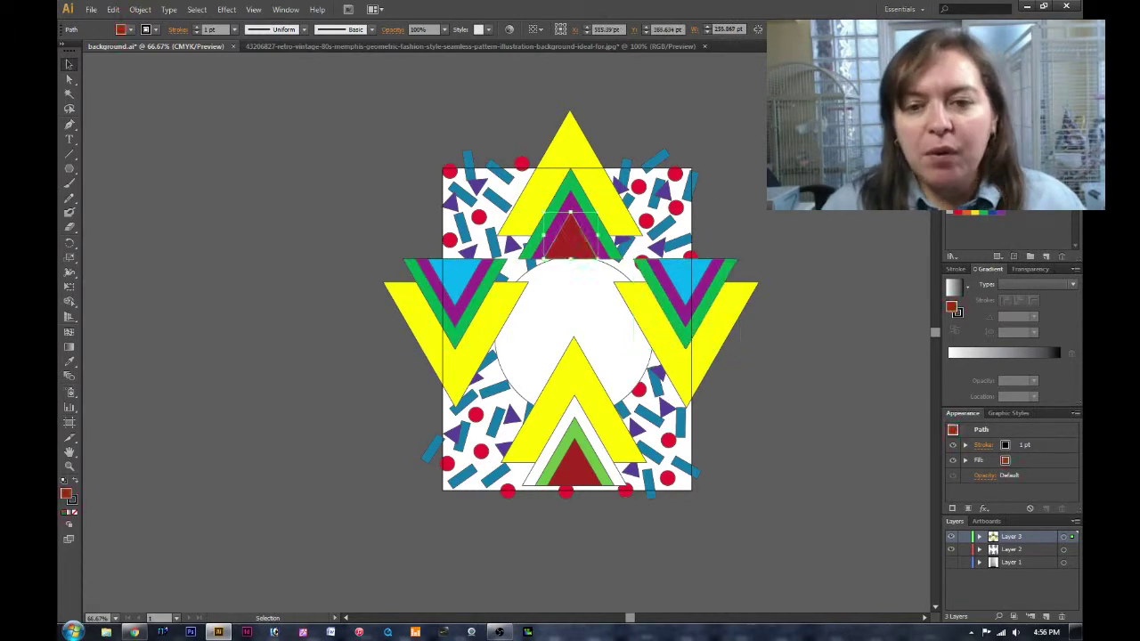
pyautogui.click(505, 45)
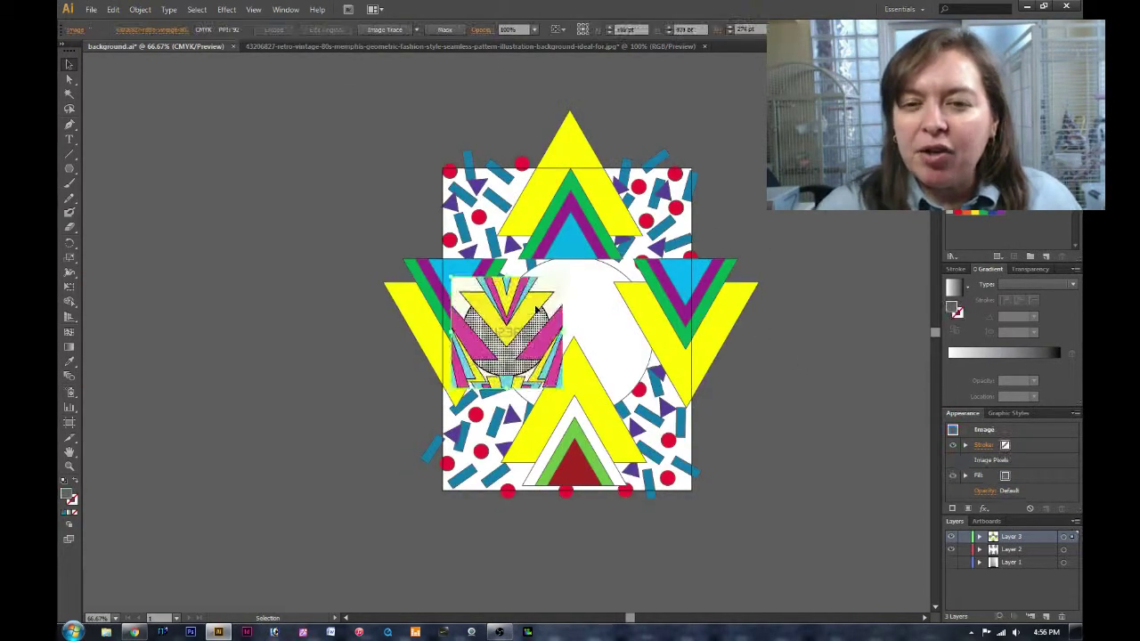
# Recolour the triangle stripes with pink sampled from the pattern image.
pyautogui.press('i')
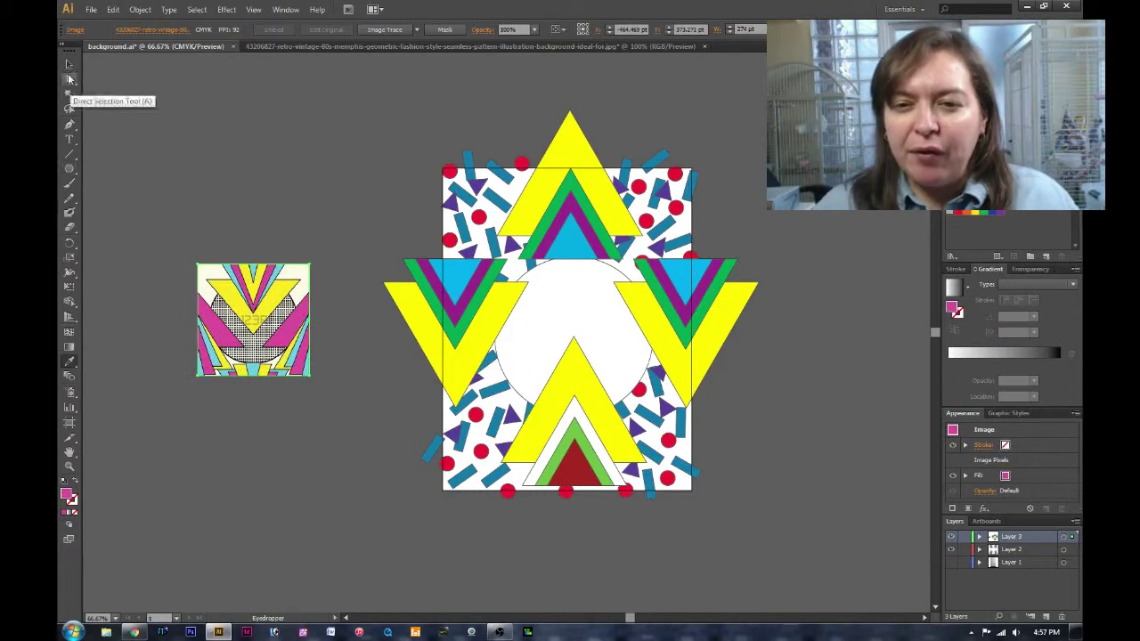
pyautogui.press('v')
pyautogui.hotkey('ctrl', 'z')
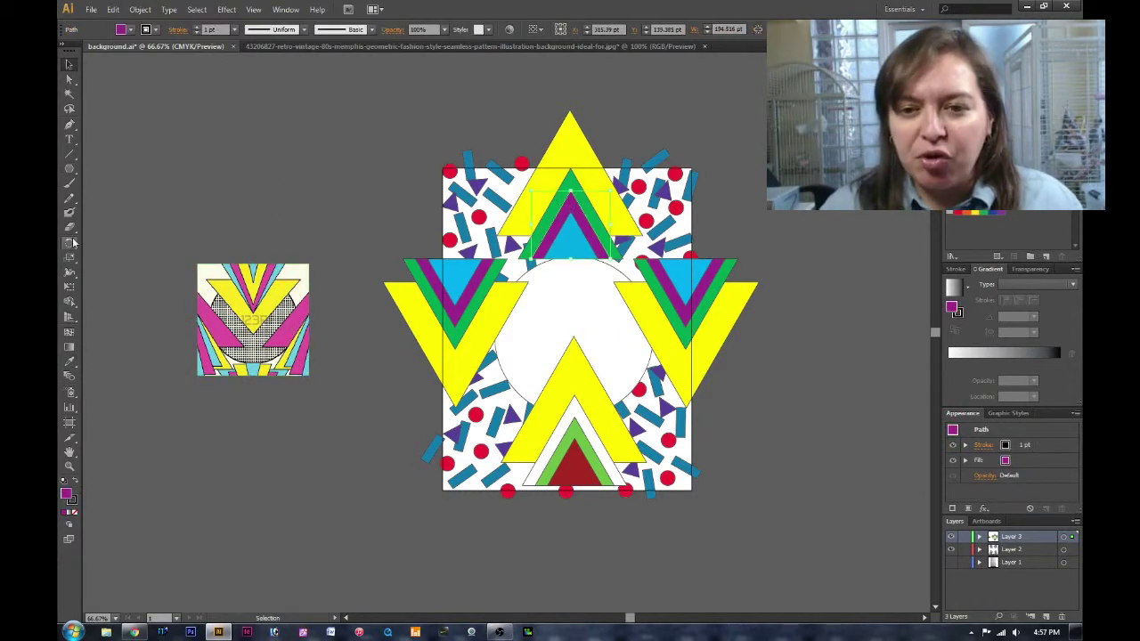
pyautogui.press('i')
pyautogui.click(229, 326)
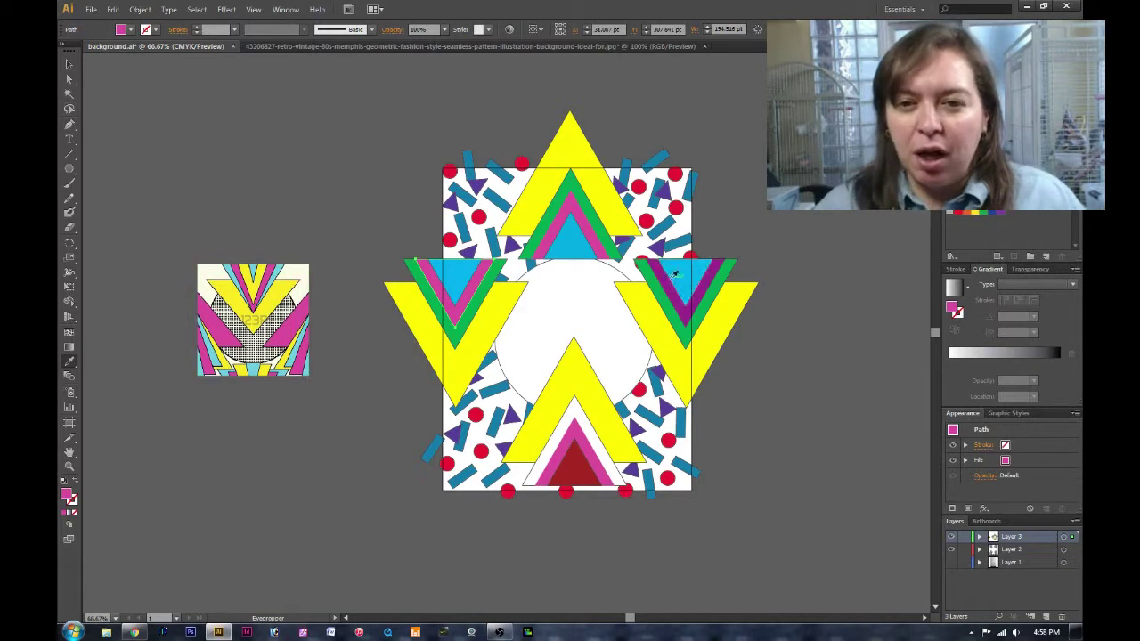
pyautogui.click(214, 331)
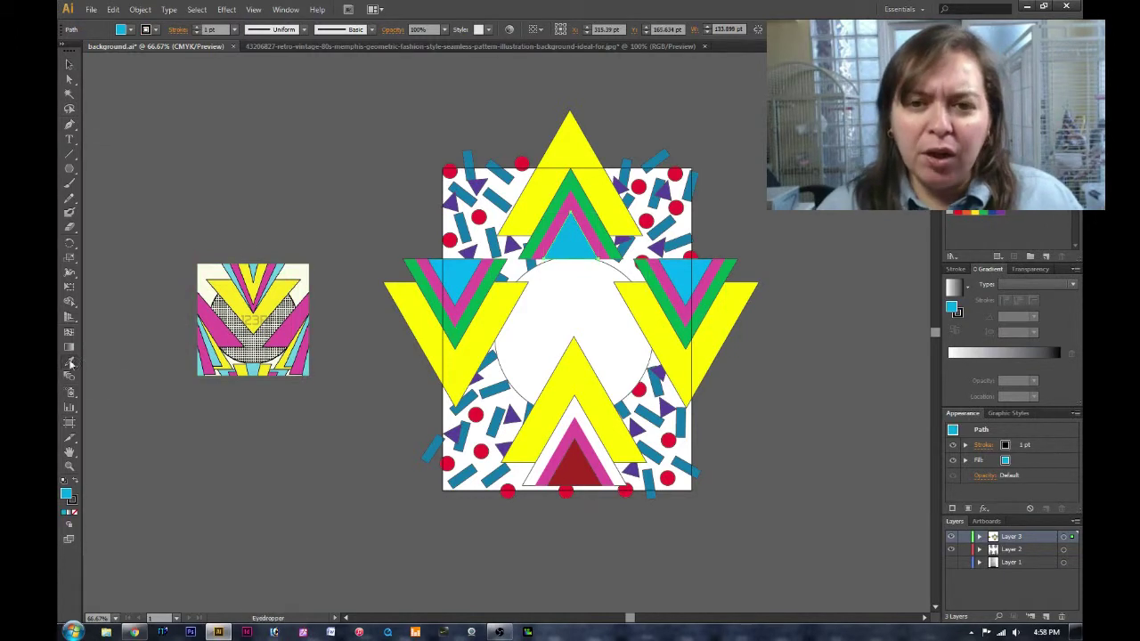
# Keep the stripes pink and eyedrop cyan from the reference onto the side triangles.
pyautogui.click(70, 64)
pyautogui.click(641, 354)
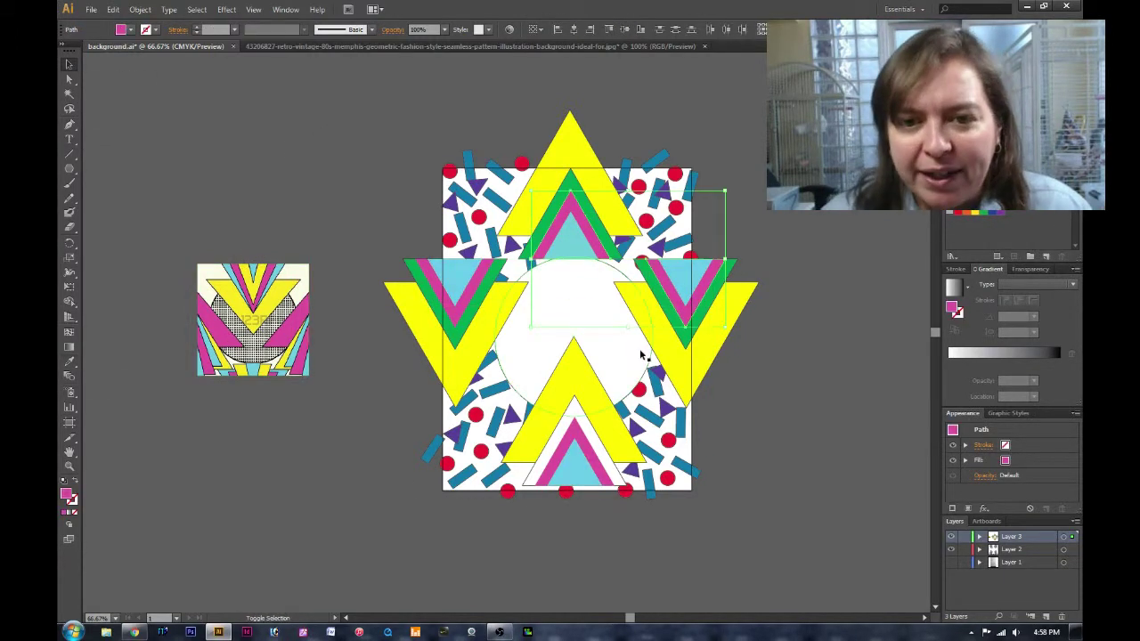
pyautogui.hotkey('ctrl', 'z')
pyautogui.hotkey('ctrl', 'z')
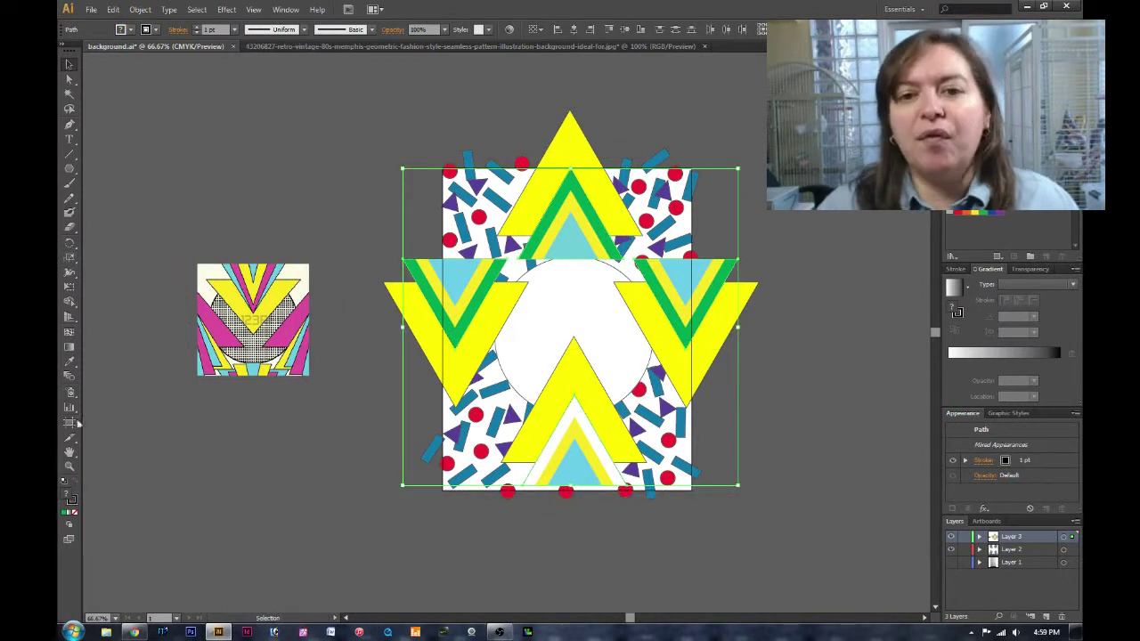
pyautogui.hotkey('ctrl', 'shift', 'z')
pyautogui.hotkey('ctrl', 'shift', 'z')
pyautogui.hotkey('ctrl', 'shift', 'z')
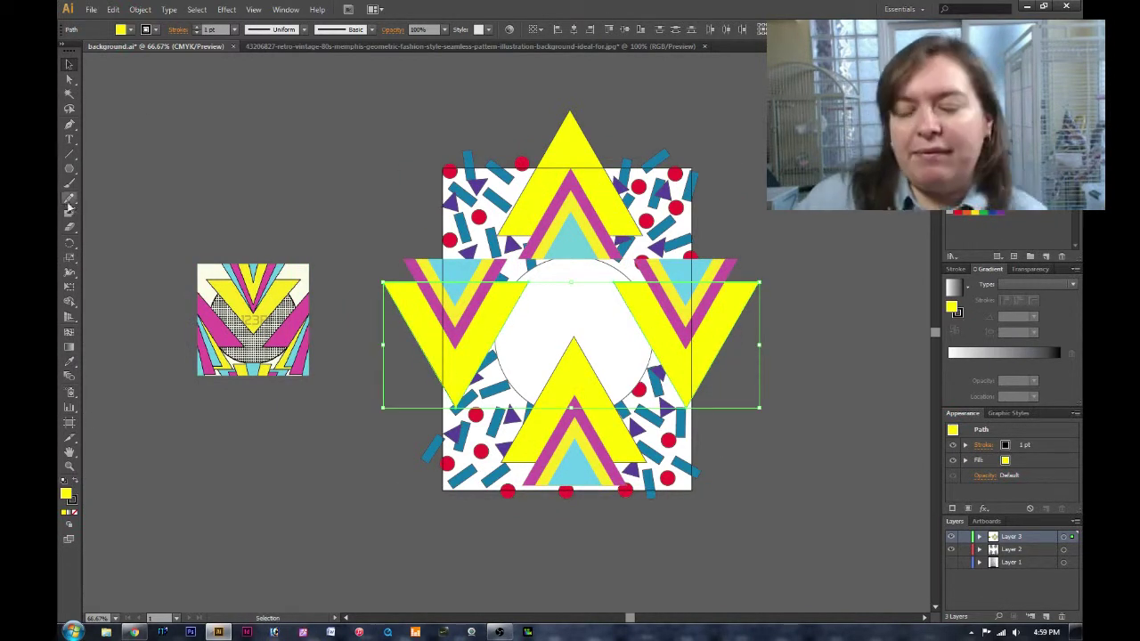
pyautogui.press('i')
pyautogui.click(213, 345)
# Give the central circle an 8 pt stroke, swap fill and stroke, and show only confetti.
pyautogui.press('v')
pyautogui.click(535, 303)
pyautogui.hotkey('ctrl', 'z')
pyautogui.click(583, 293)
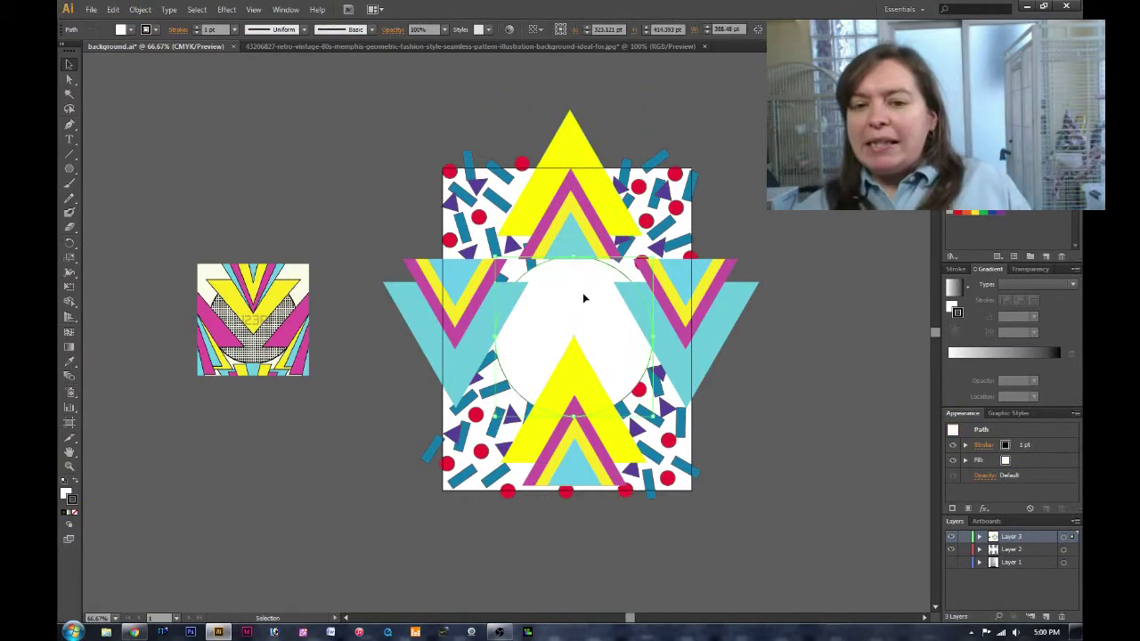
pyautogui.write('8')
pyautogui.click(334, 134)
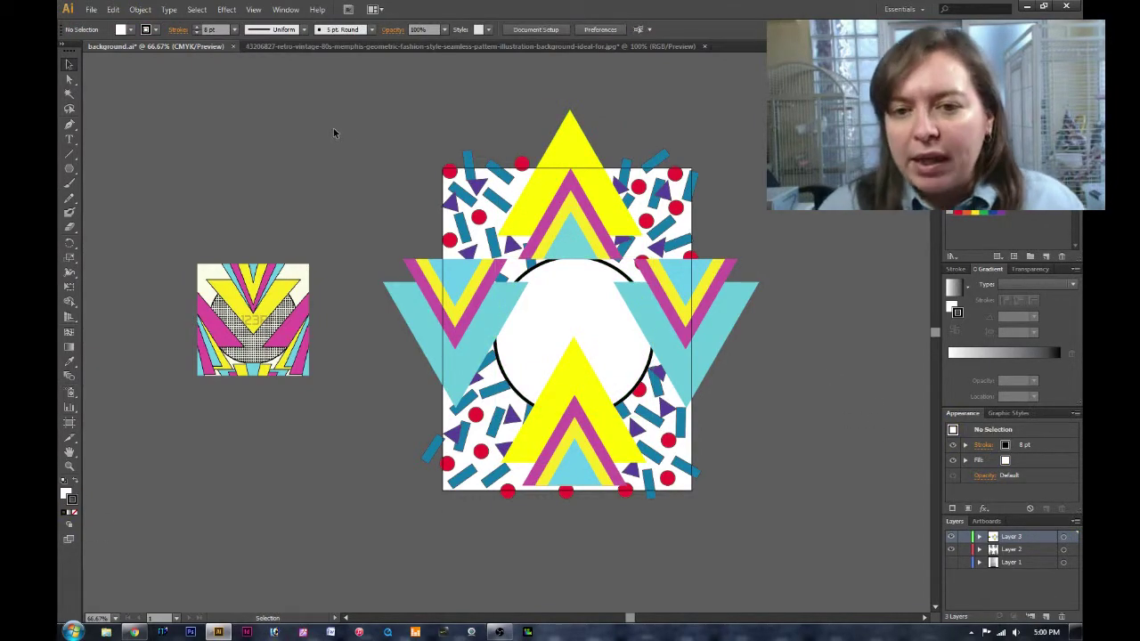
pyautogui.click(75, 482)
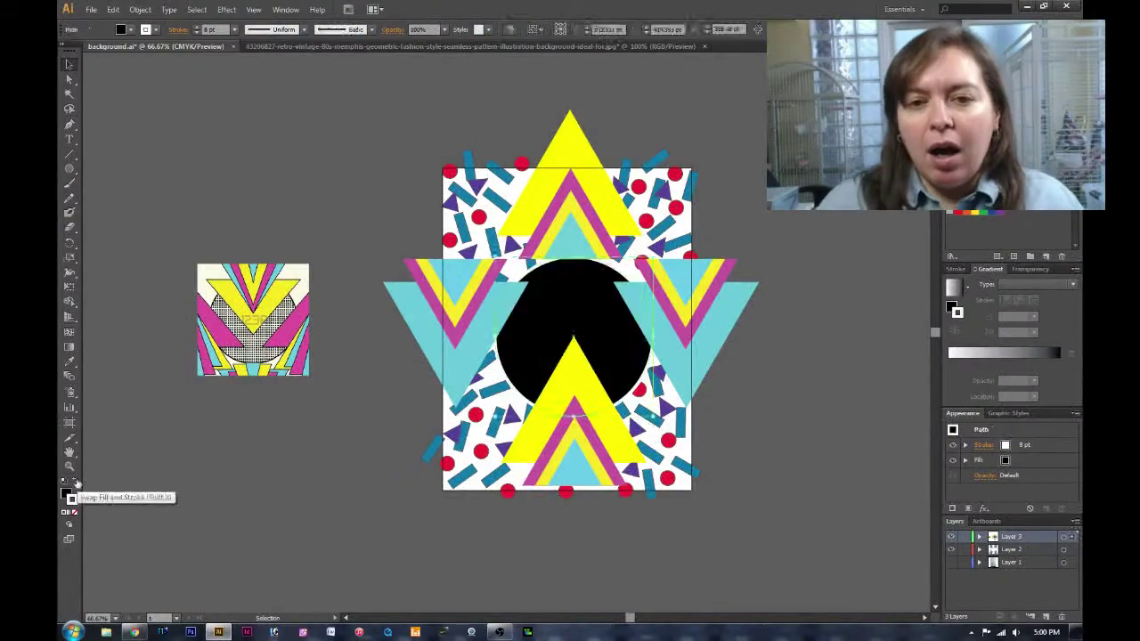
pyautogui.click(216, 486)
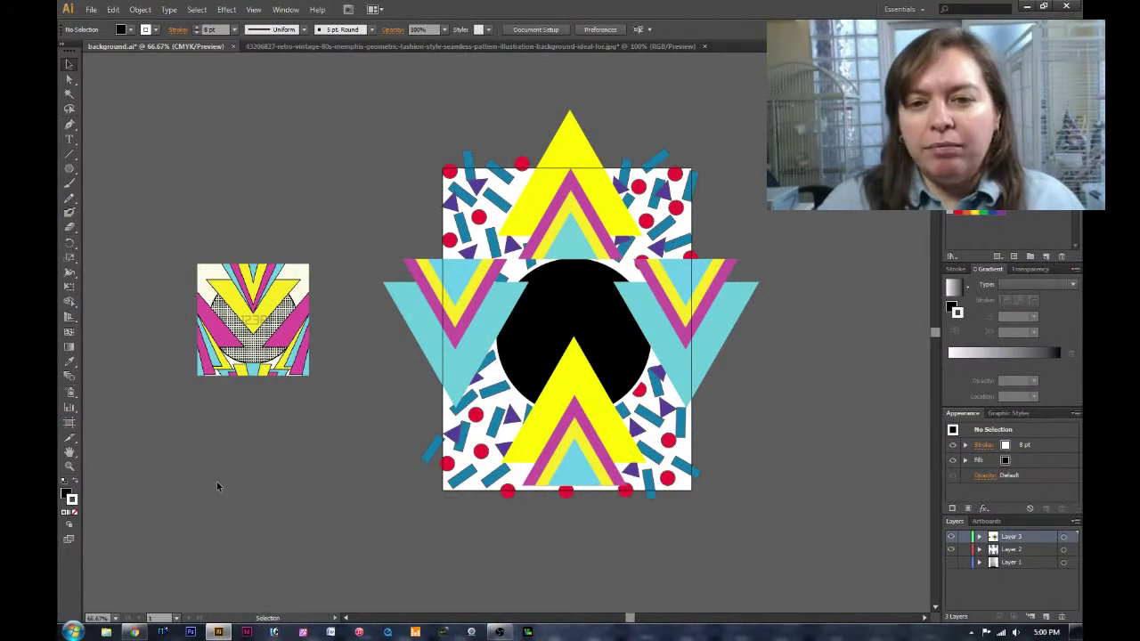
pyautogui.keyDown('alt'); pyautogui.click(978, 549); pyautogui.keyUp('alt')
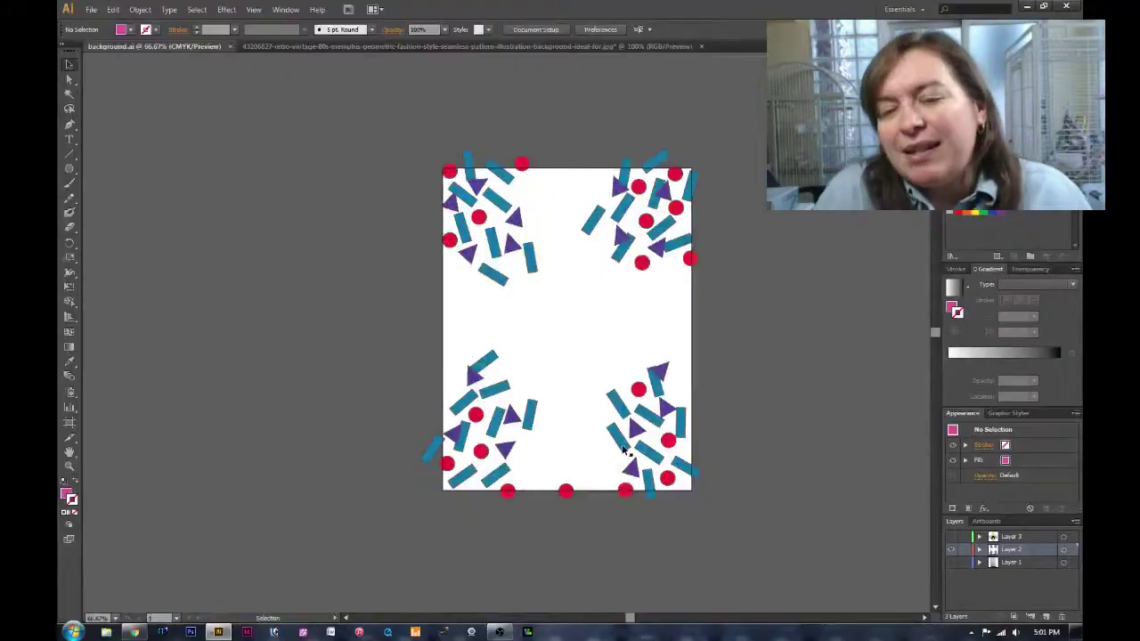
# Give the lower-right and lower-left confetti clusters 6 pt outlines.
pyautogui.click(652, 426)
pyautogui.keyDown('shift'); pyautogui.click(651, 485); pyautogui.keyUp('shift')
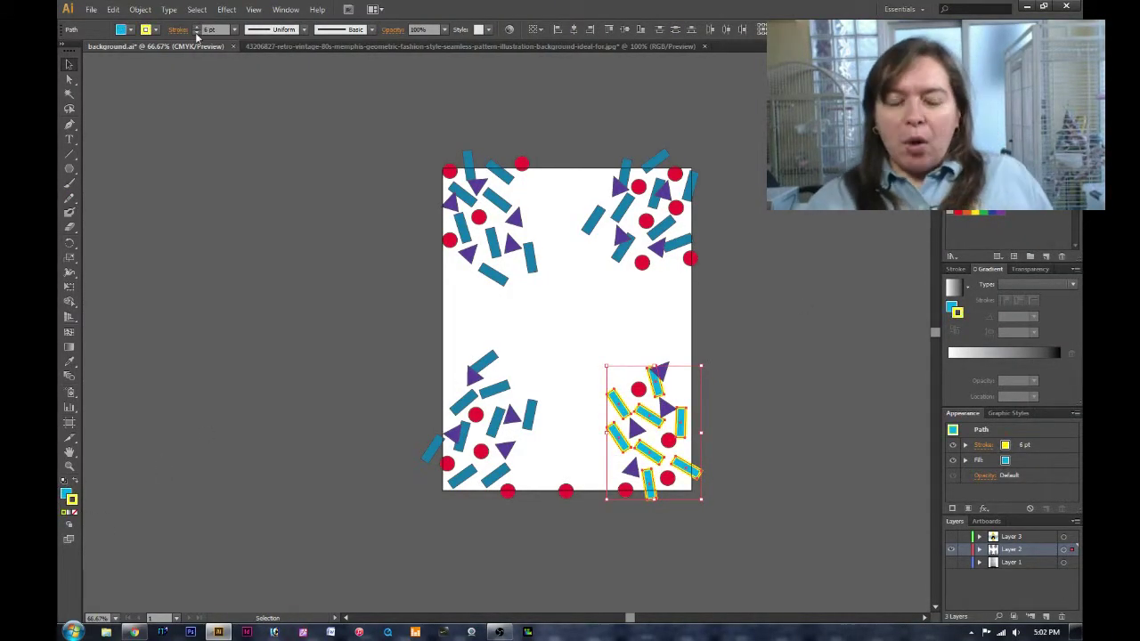
pyautogui.click(292, 217)
pyautogui.click(464, 405)
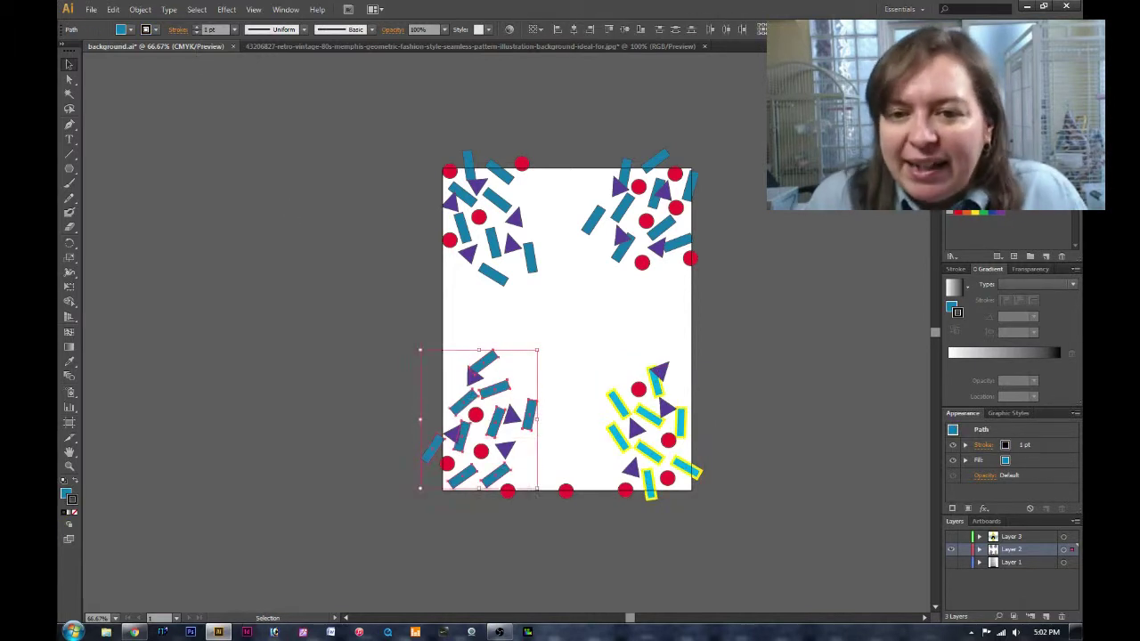
pyautogui.click(197, 26)
pyautogui.click(197, 26)
pyautogui.click(197, 27)
pyautogui.click(197, 27)
pyautogui.click(197, 27)
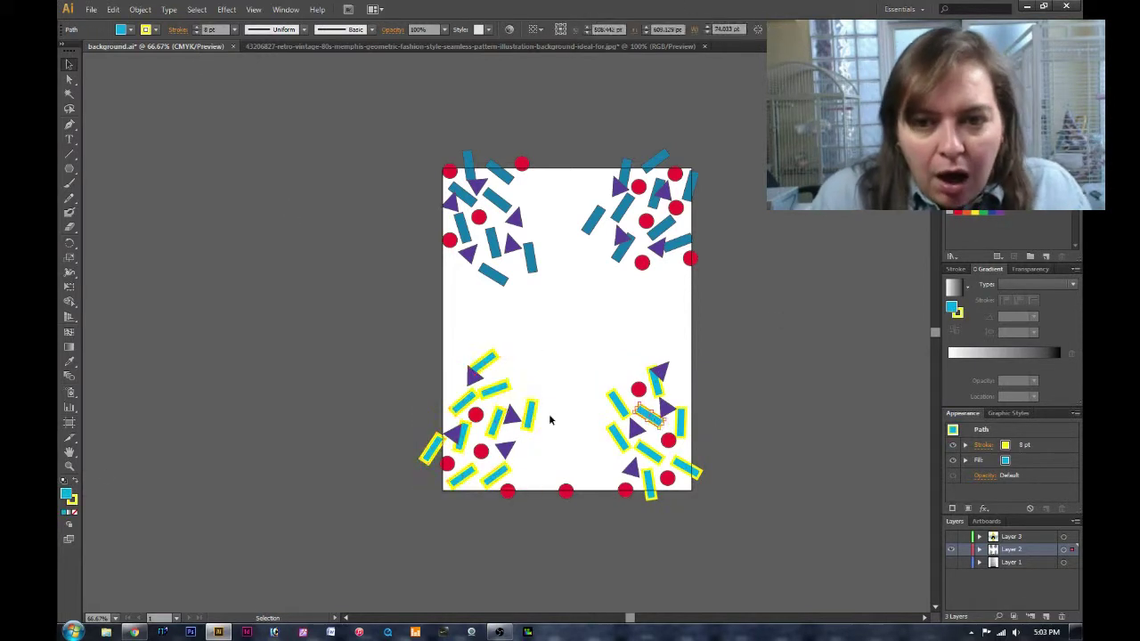
pyautogui.click(252, 184)
# Add yellow outlines to the upper bars, outline triangles and dots, and reshow the star layer.
pyautogui.click(457, 191)
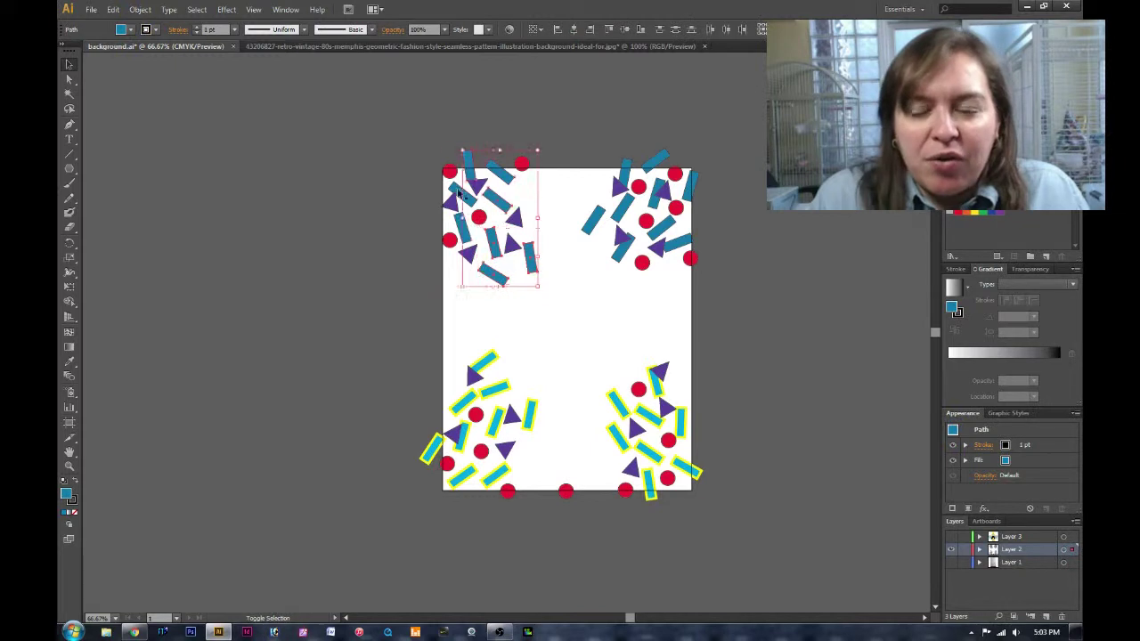
pyautogui.click(197, 29)
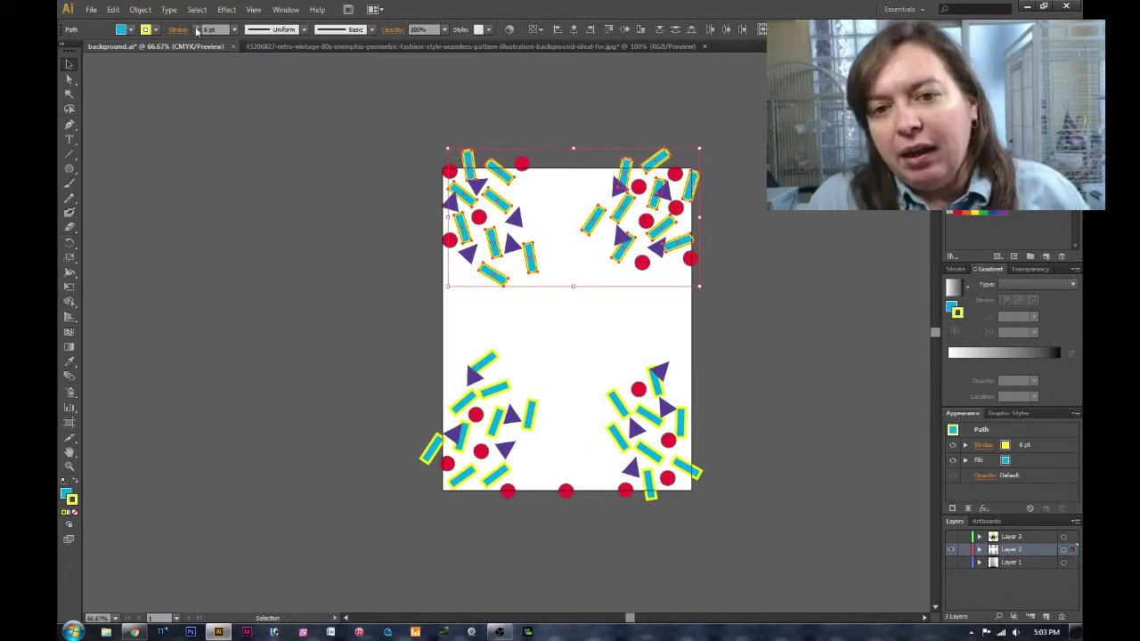
pyautogui.click(663, 198)
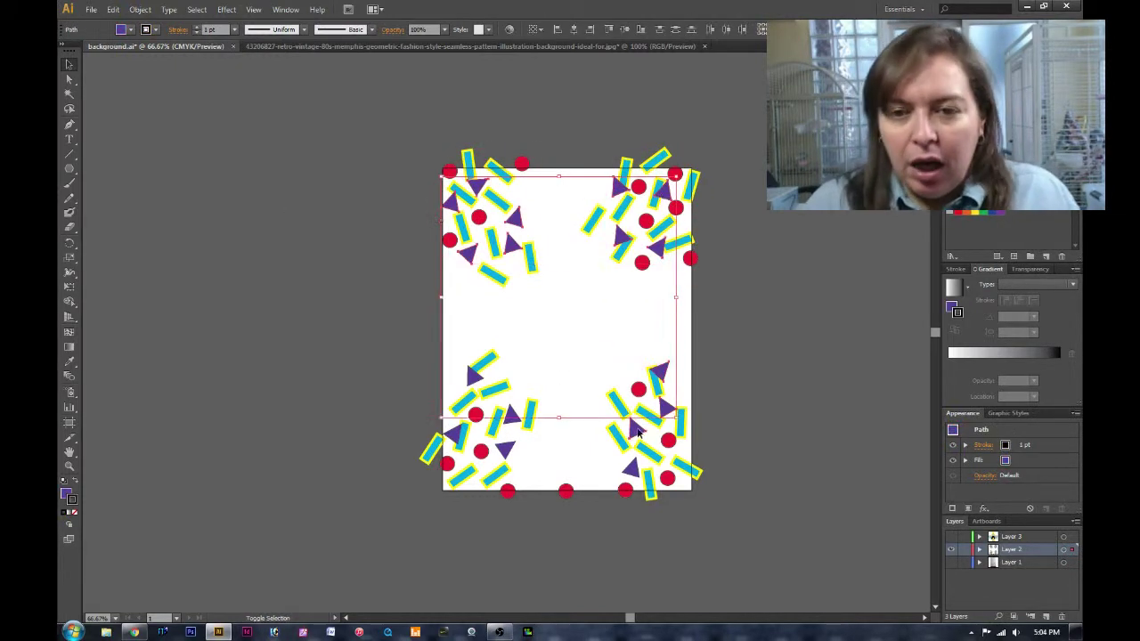
pyautogui.click(247, 170)
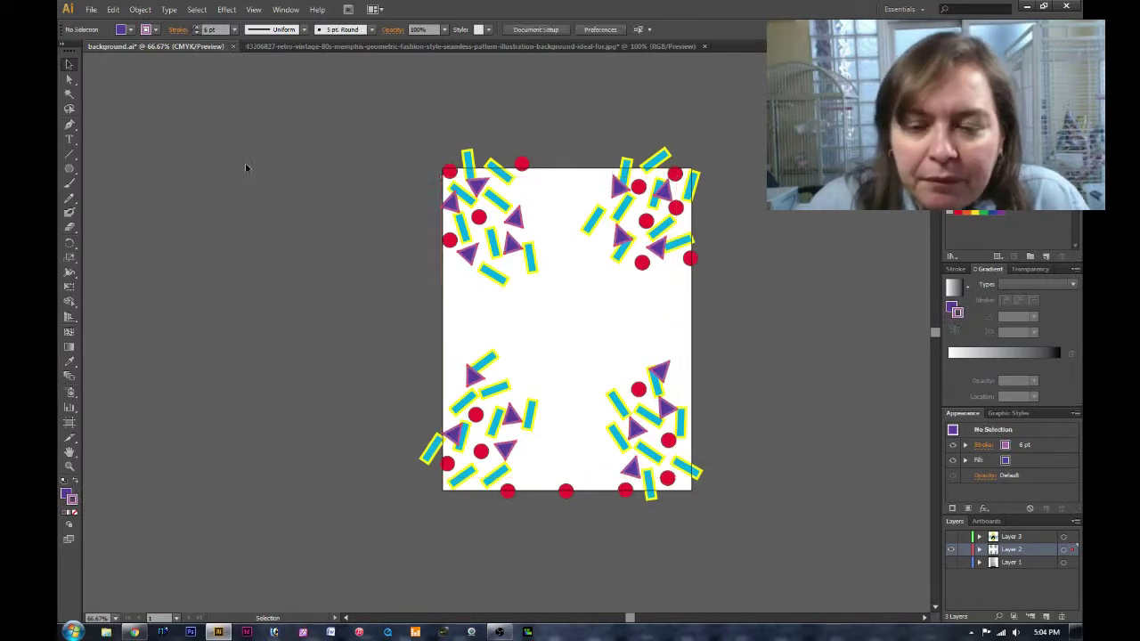
pyautogui.click(133, 633)
pyautogui.hotkey('alt', 'Tab')
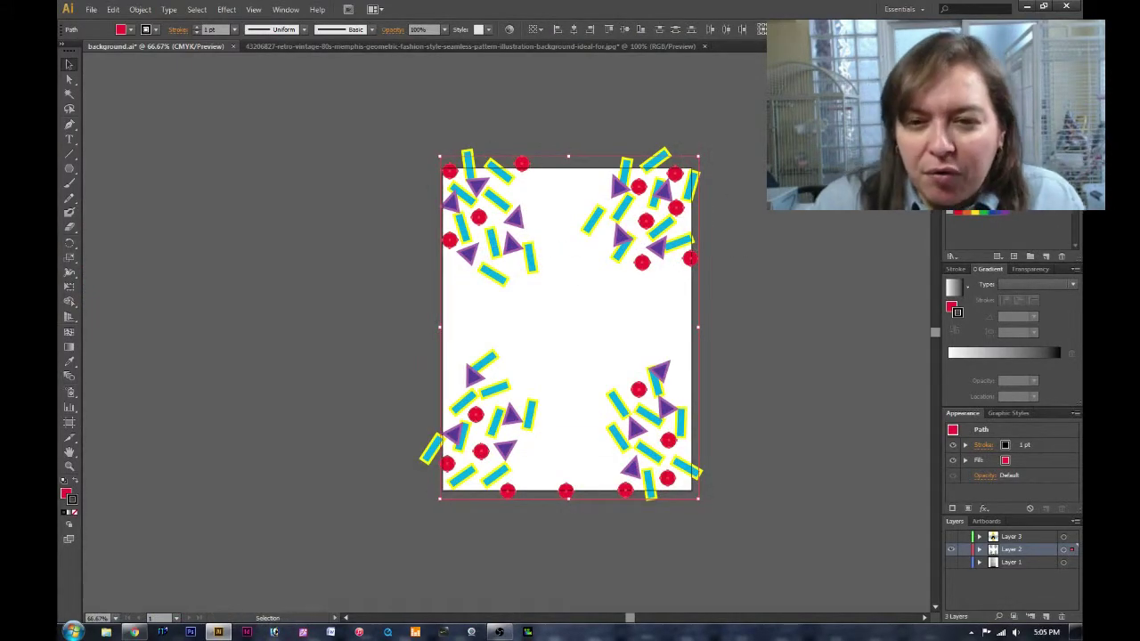
pyautogui.click(321, 263)
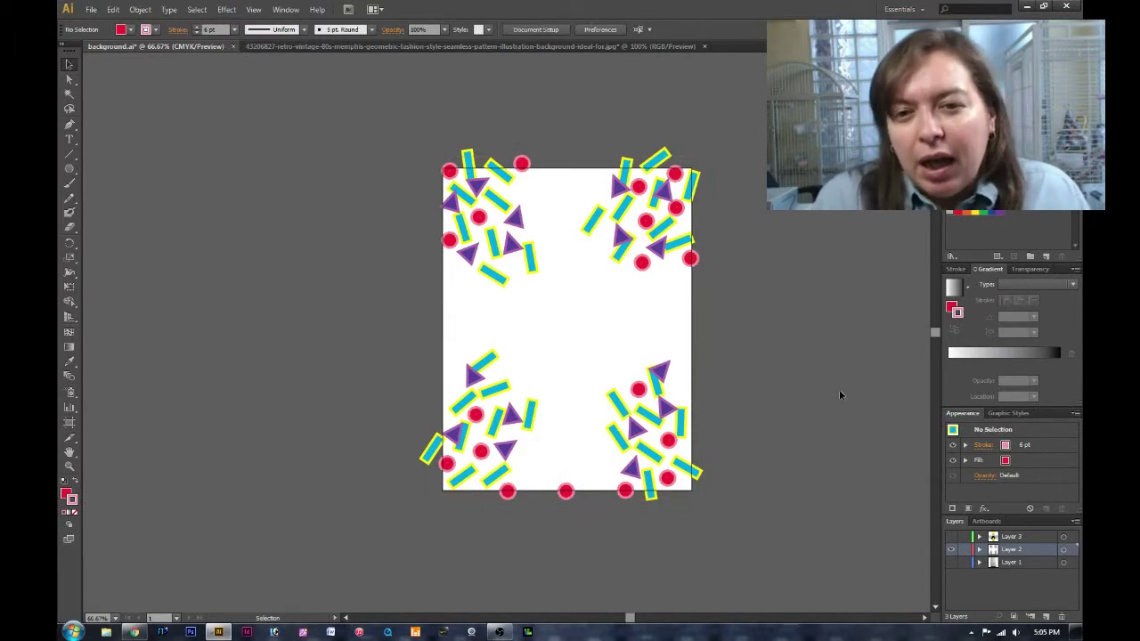
pyautogui.click(951, 536)
# Outline the cyan side triangles and give the black circle a thick magenta stroke.
pyautogui.click(1064, 536)
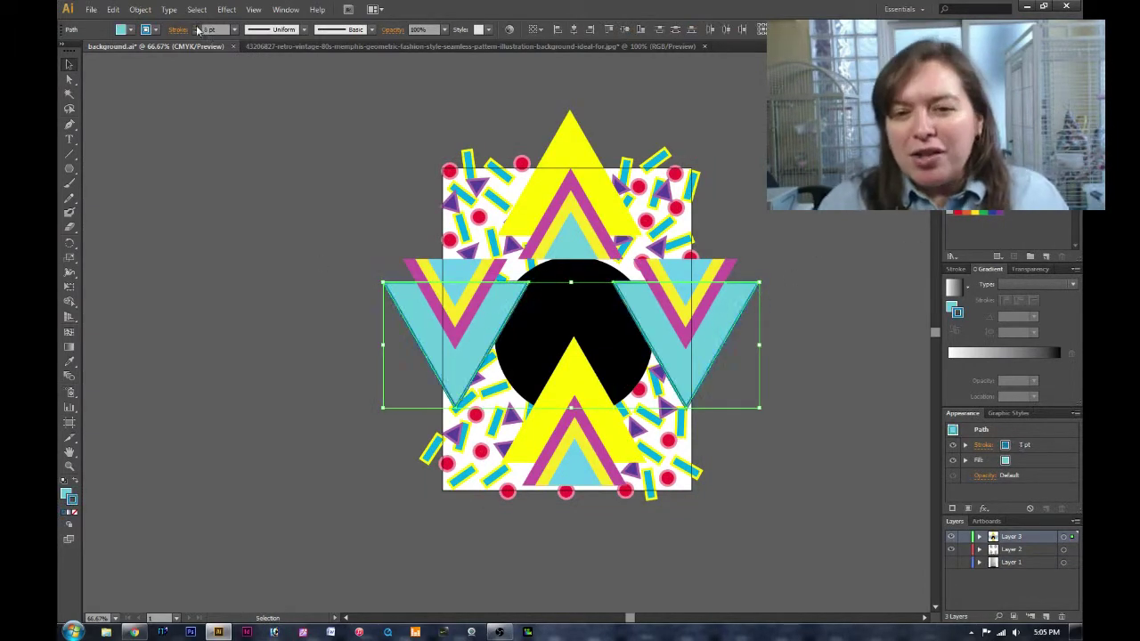
pyautogui.click(249, 152)
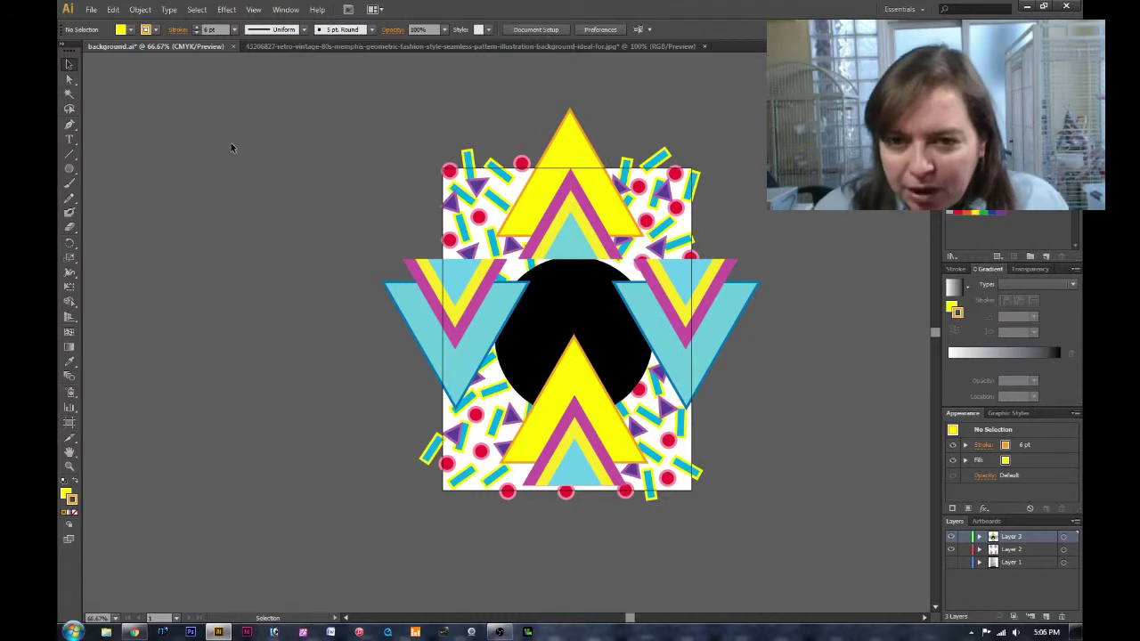
pyautogui.click(979, 178)
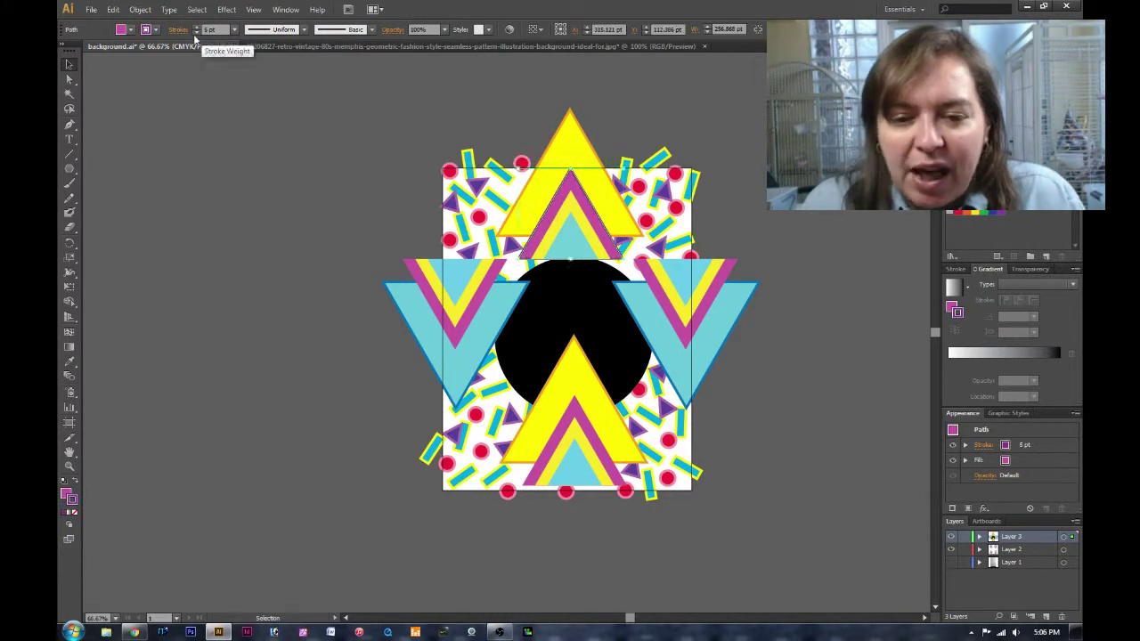
pyautogui.click(565, 321)
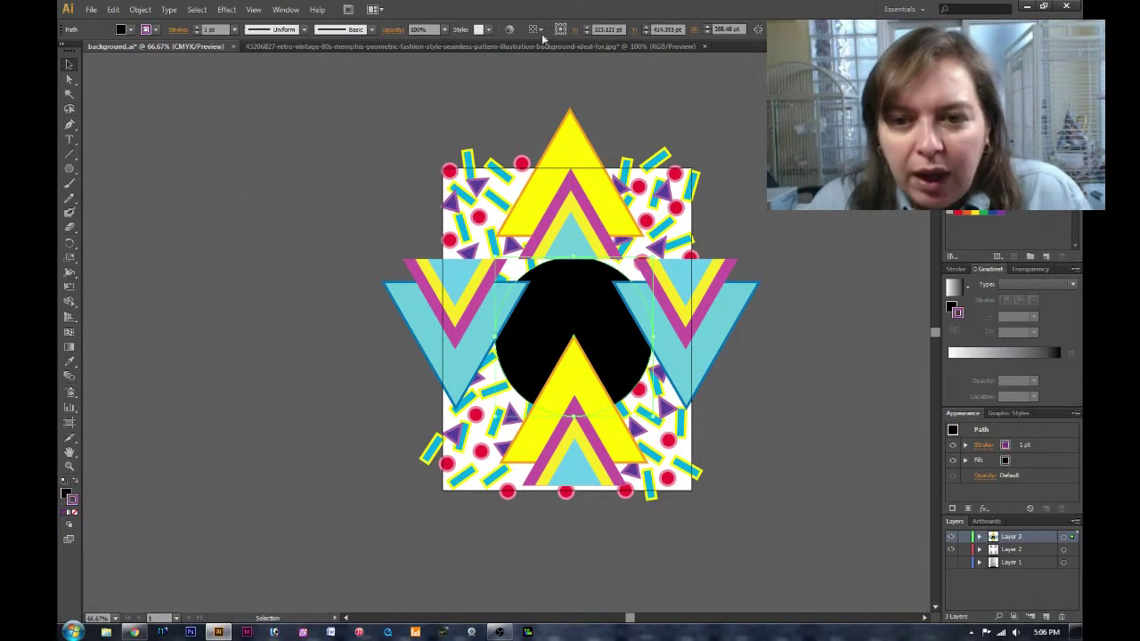
pyautogui.click(255, 369)
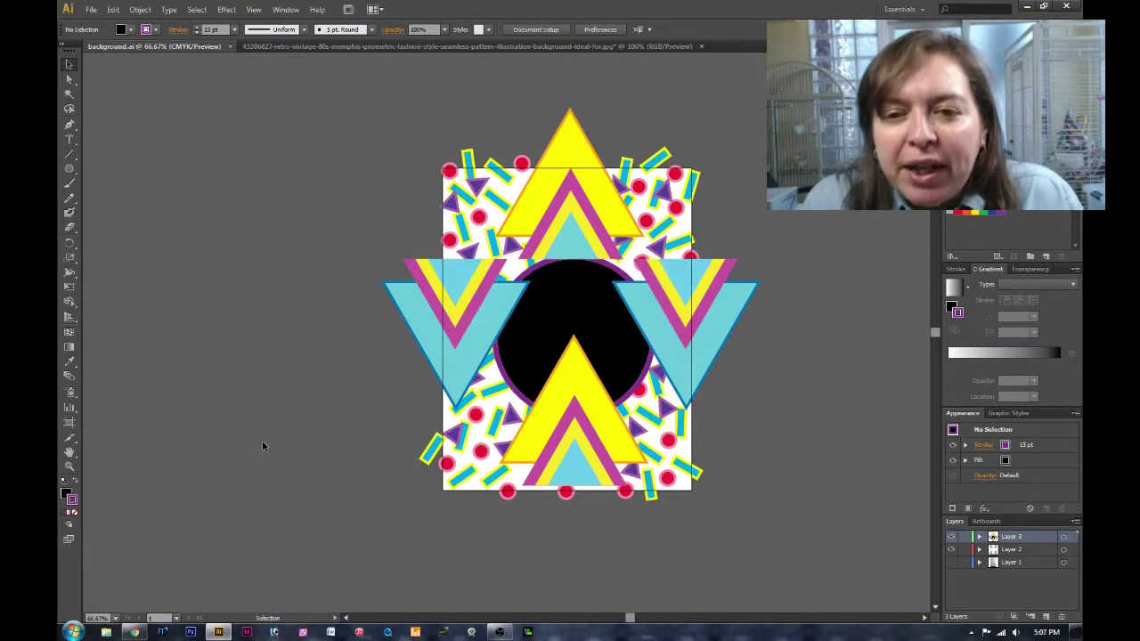
# Add a new layer with a black rectangle covering the whole artboard and save.
pyautogui.click(1045, 617)
pyautogui.click(69, 169)
pyautogui.moveTo(438, 161); pyautogui.dragTo(692, 493)
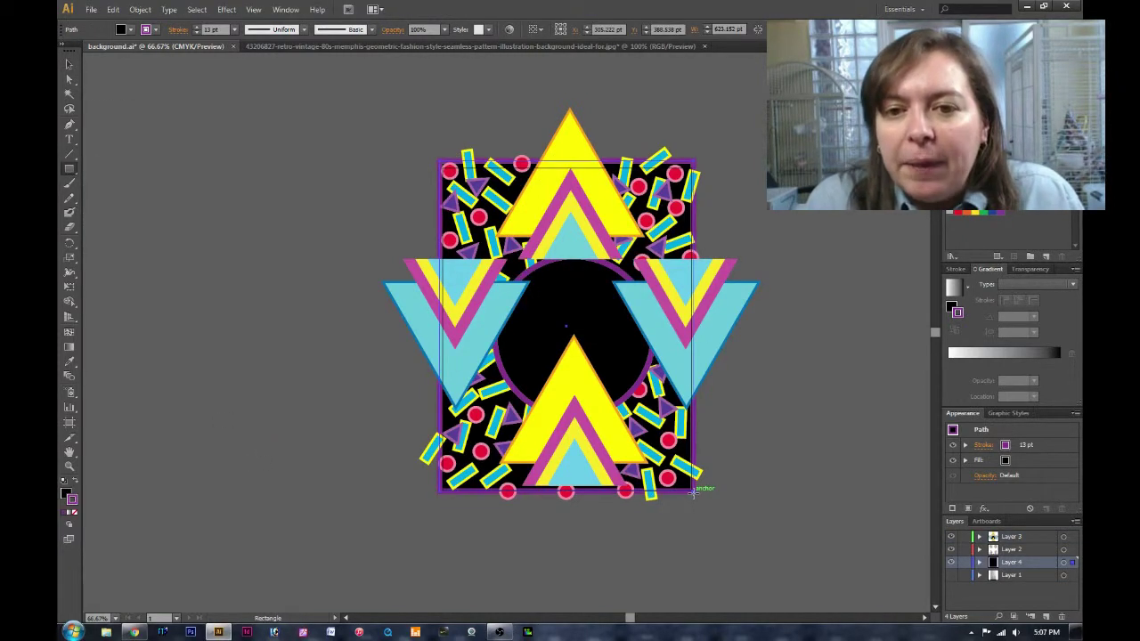
pyautogui.press('v')
pyautogui.click(300, 168)
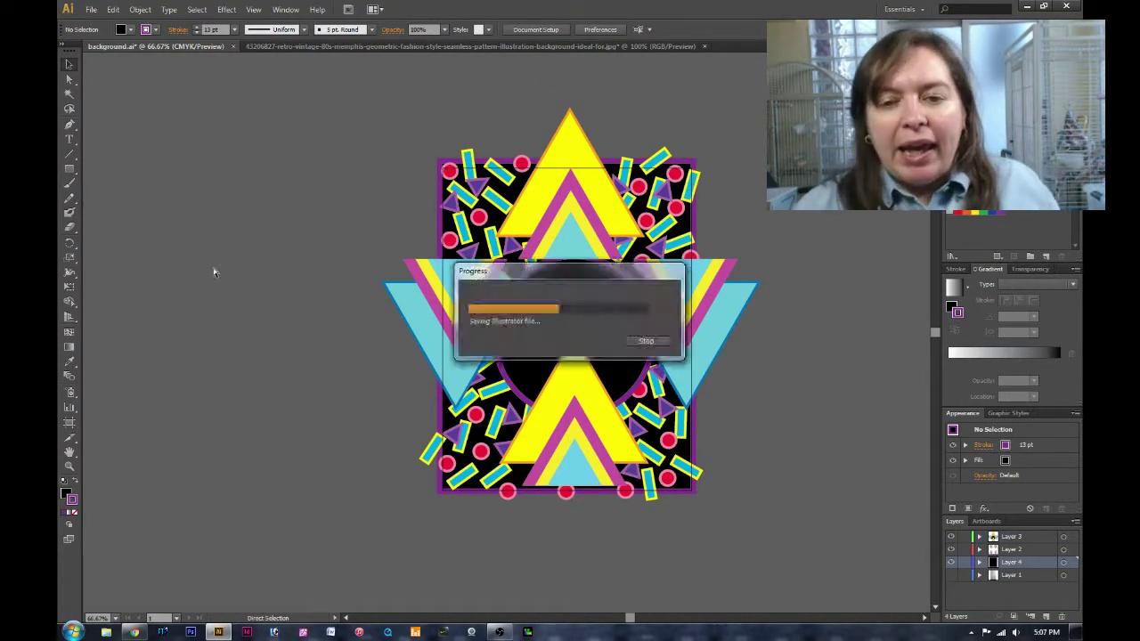
# Start a Letter-size new document, review its advanced options, then cancel it.
pyautogui.click(91, 9)
pyautogui.click(97, 21)
pyautogui.click(191, 113)
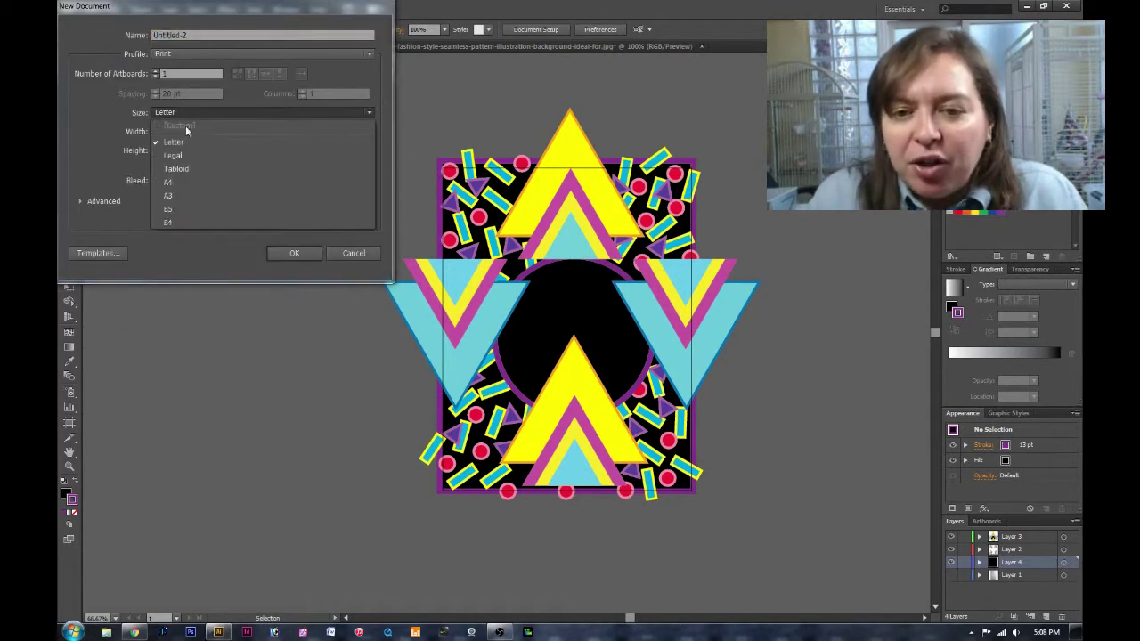
pyautogui.click(191, 129)
pyautogui.click(80, 201)
pyautogui.click(368, 53)
pyautogui.press('Escape')
pyautogui.press('Escape')
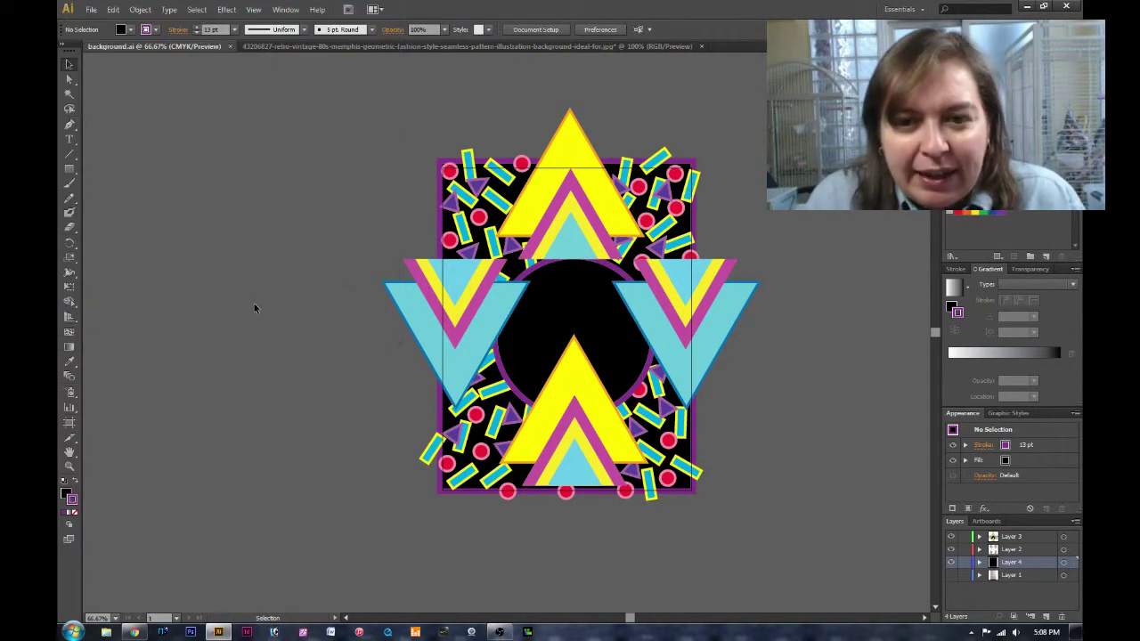
# Open the fox line-art file in Photoshop and zoom in on the face.
pyautogui.hotkey('alt', 'Tab')
pyautogui.hotkey('ctrl', 'o')
pyautogui.click(549, 428)
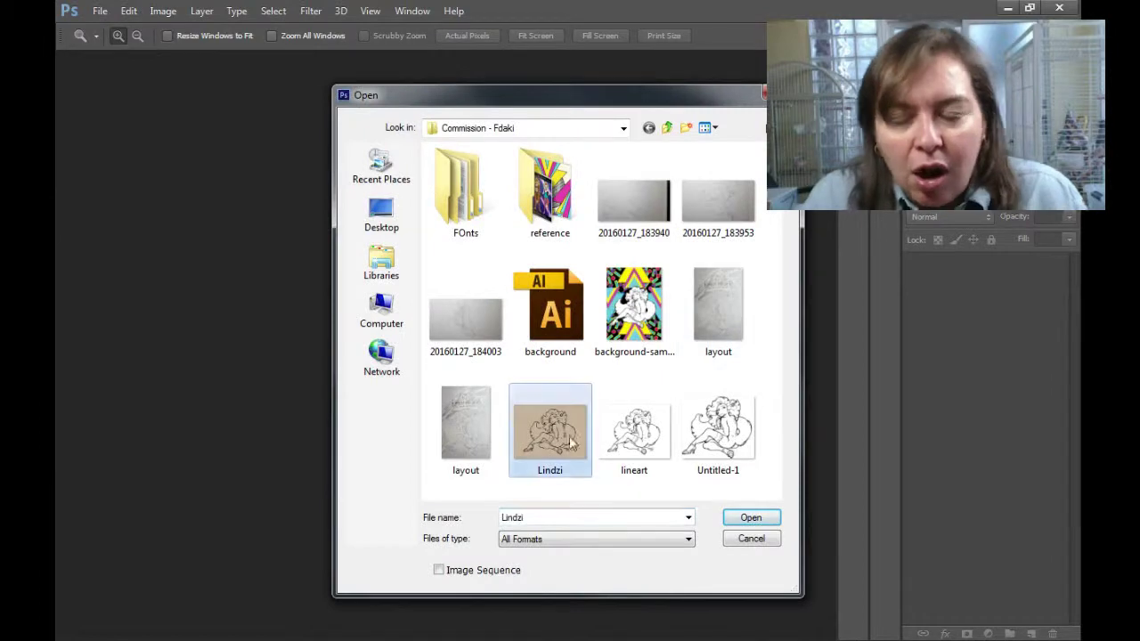
pyautogui.click(751, 516)
pyautogui.click(409, 300)
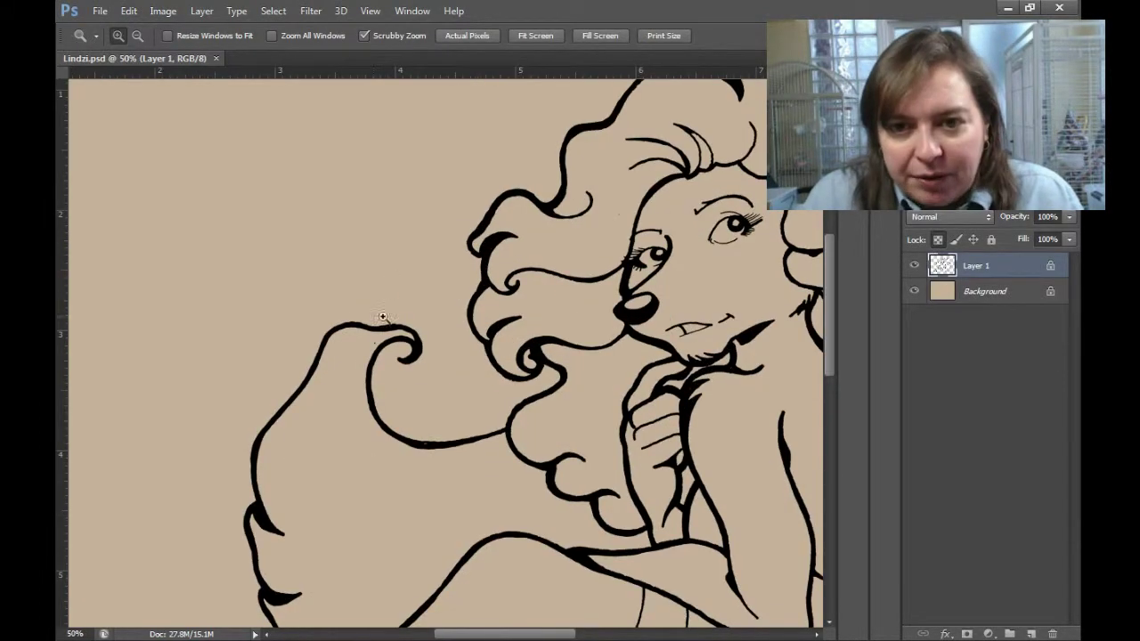
pyautogui.moveTo(90, 98); pyautogui.dragTo(63, 80)
# Add an empty layer below the line art for painting, undoing a stray cyan spill.
pyautogui.click(1031, 635)
pyautogui.hotkey('ctrl', '[')
pyautogui.press('b')
pyautogui.moveTo(680, 388); pyautogui.dragTo(397, 490)
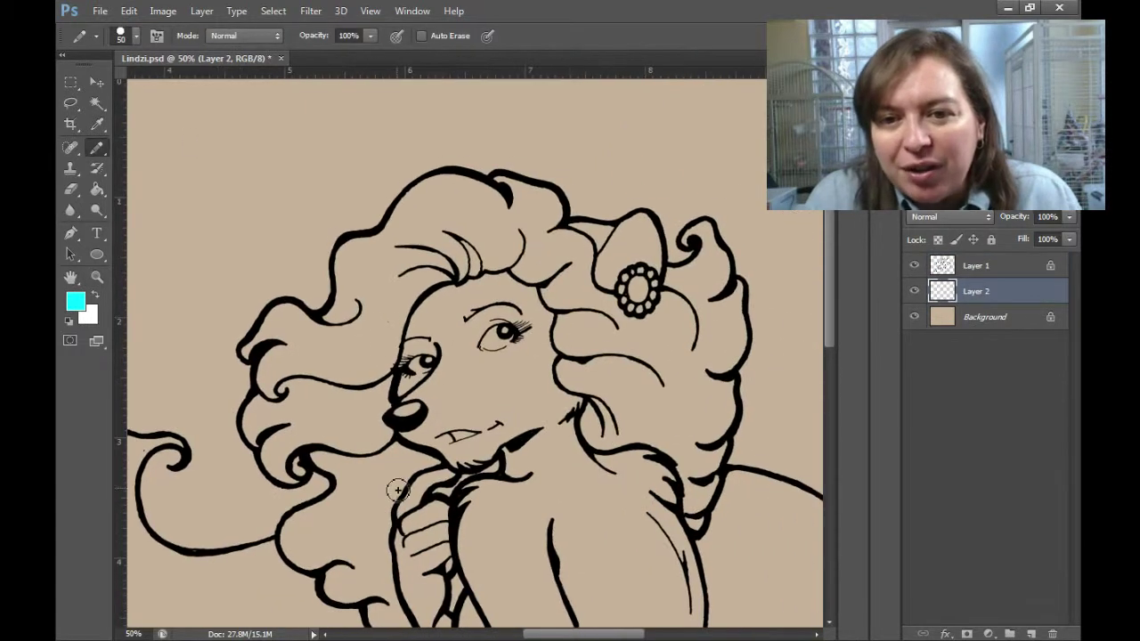
pyautogui.hotkey('ctrl', 'z')
pyautogui.press('e')
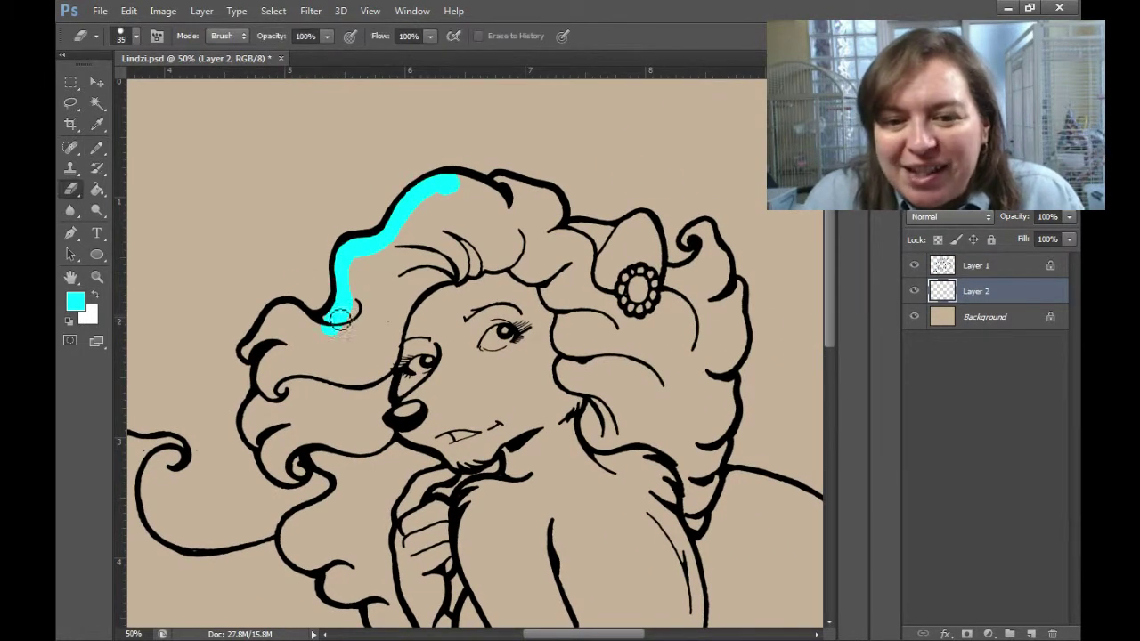
pyautogui.press('b')
# Paint cyan along the hair's edge and the figure's outer outline.
pyautogui.moveTo(352, 313); pyautogui.dragTo(289, 312)
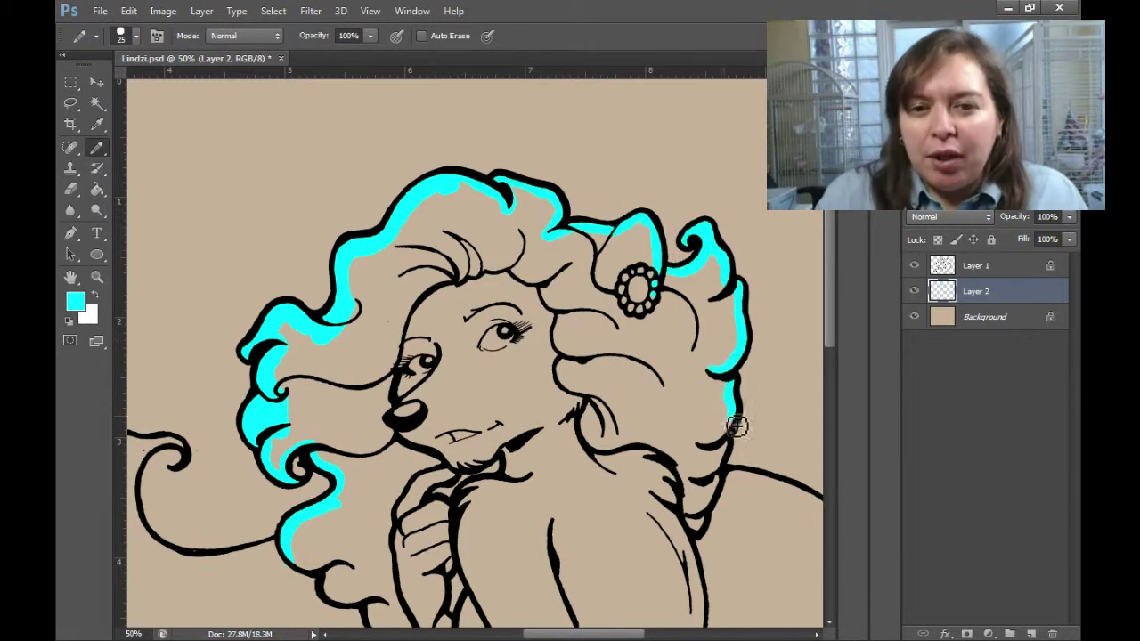
pyautogui.moveTo(760, 543); pyautogui.dragTo(536, 386)
pyautogui.moveTo(501, 314); pyautogui.dragTo(579, 338)
pyautogui.scroll(-5, 673, 539)
pyautogui.moveTo(665, 331); pyautogui.dragTo(621, 406)
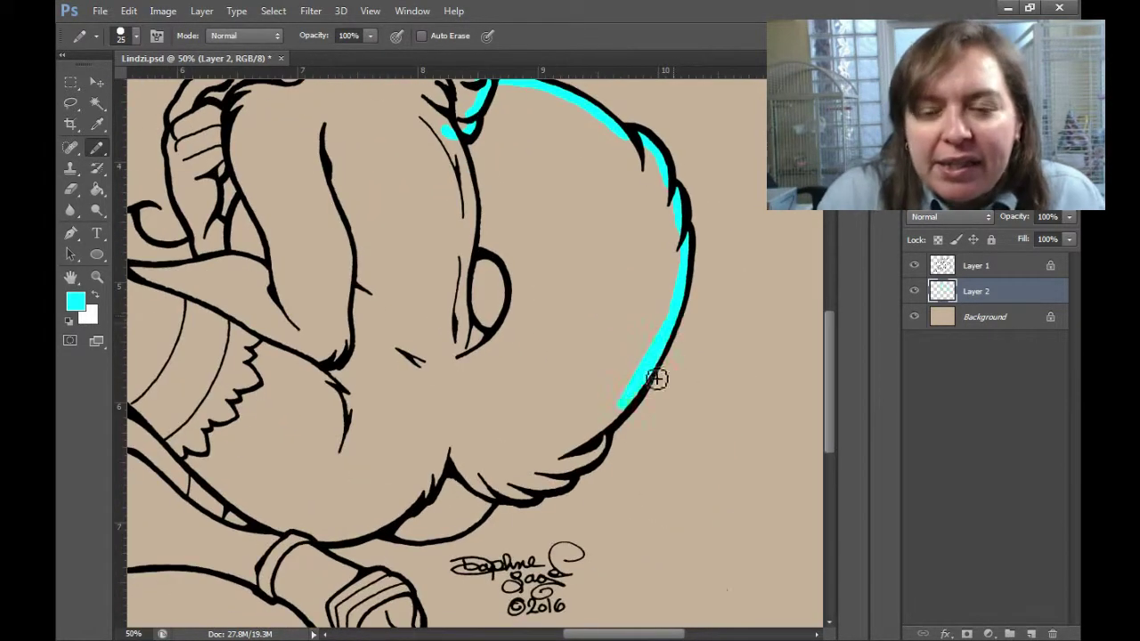
pyautogui.moveTo(422, 545); pyautogui.dragTo(644, 522)
pyautogui.moveTo(542, 534); pyautogui.dragTo(660, 604)
pyautogui.scroll(-2, 660, 605)
pyautogui.rightClick(590, 424)
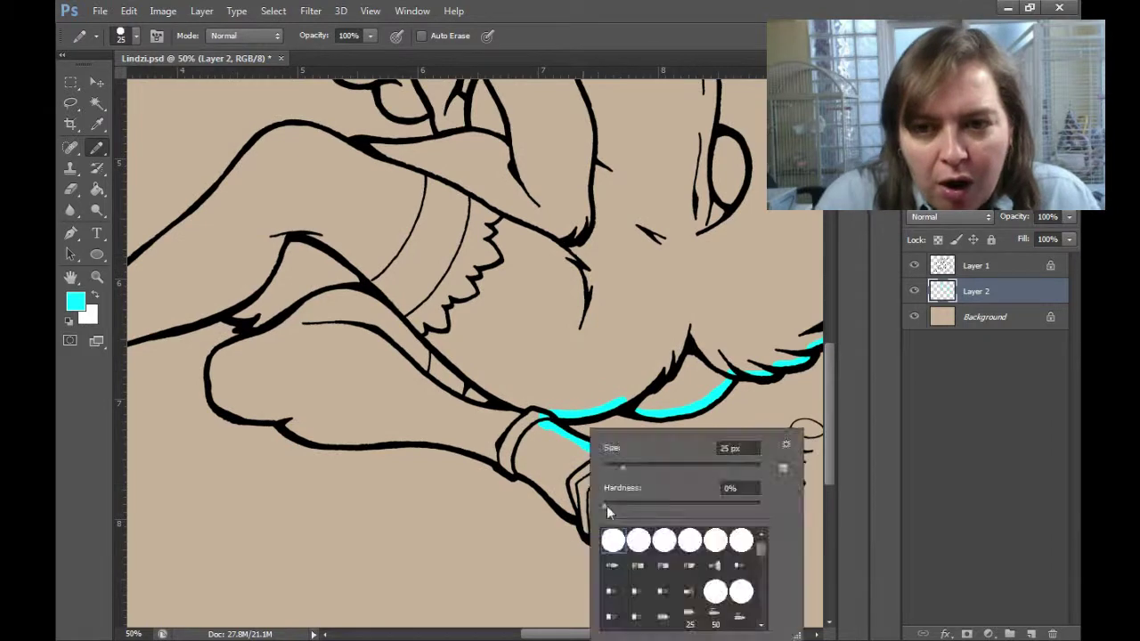
pyautogui.moveTo(586, 524); pyautogui.dragTo(802, 587)
# Extend cyan along the leg, shoe sole, chin and hair curl, then fill the interior.
pyautogui.moveTo(388, 364); pyautogui.dragTo(416, 371)
pyautogui.moveTo(295, 316); pyautogui.dragTo(522, 405)
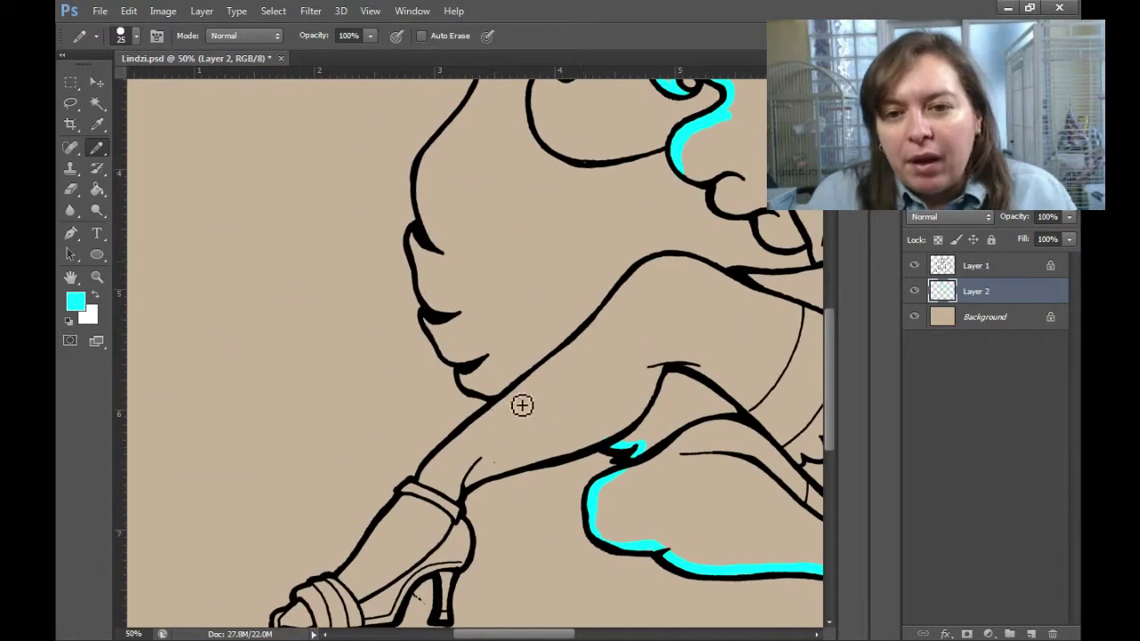
pyautogui.moveTo(318, 591); pyautogui.dragTo(423, 423)
pyautogui.moveTo(383, 458); pyautogui.dragTo(483, 463)
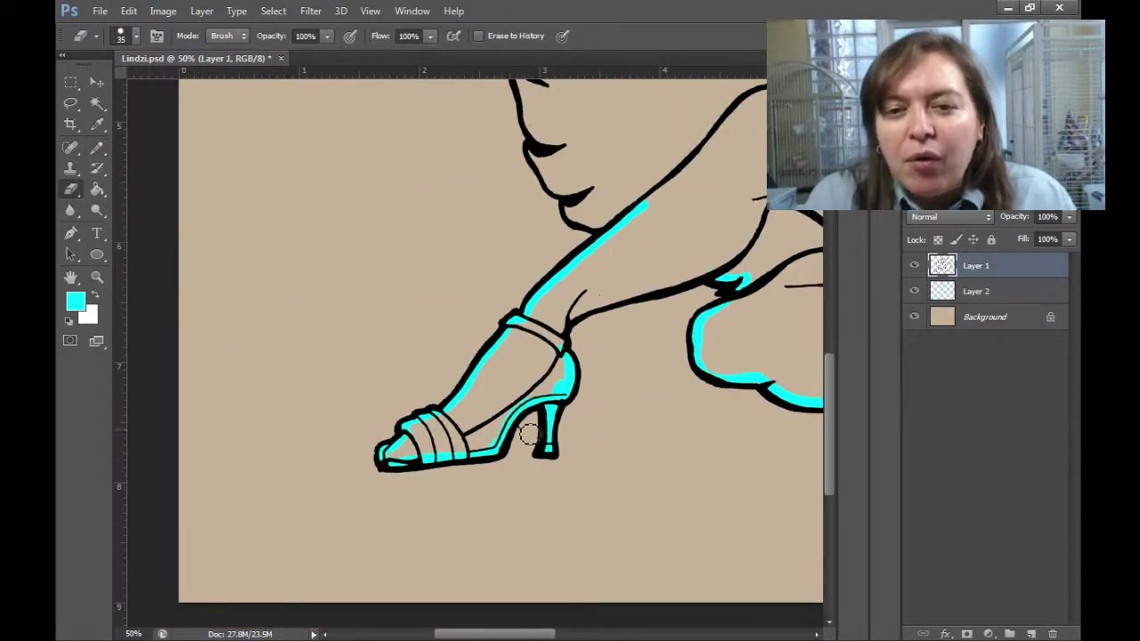
pyautogui.moveTo(726, 267); pyautogui.dragTo(655, 450)
pyautogui.moveTo(533, 402); pyautogui.dragTo(509, 385)
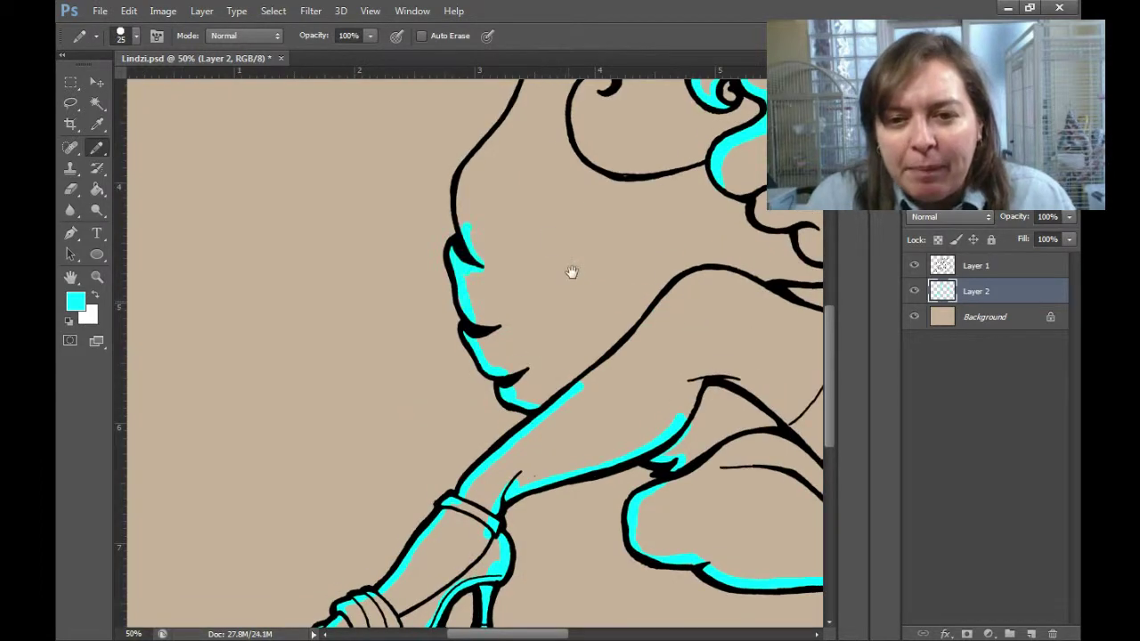
pyautogui.moveTo(571, 272); pyautogui.dragTo(535, 472)
pyautogui.moveTo(419, 392); pyautogui.dragTo(575, 272)
pyautogui.press('h')
pyautogui.moveTo(647, 382); pyautogui.dragTo(622, 478)
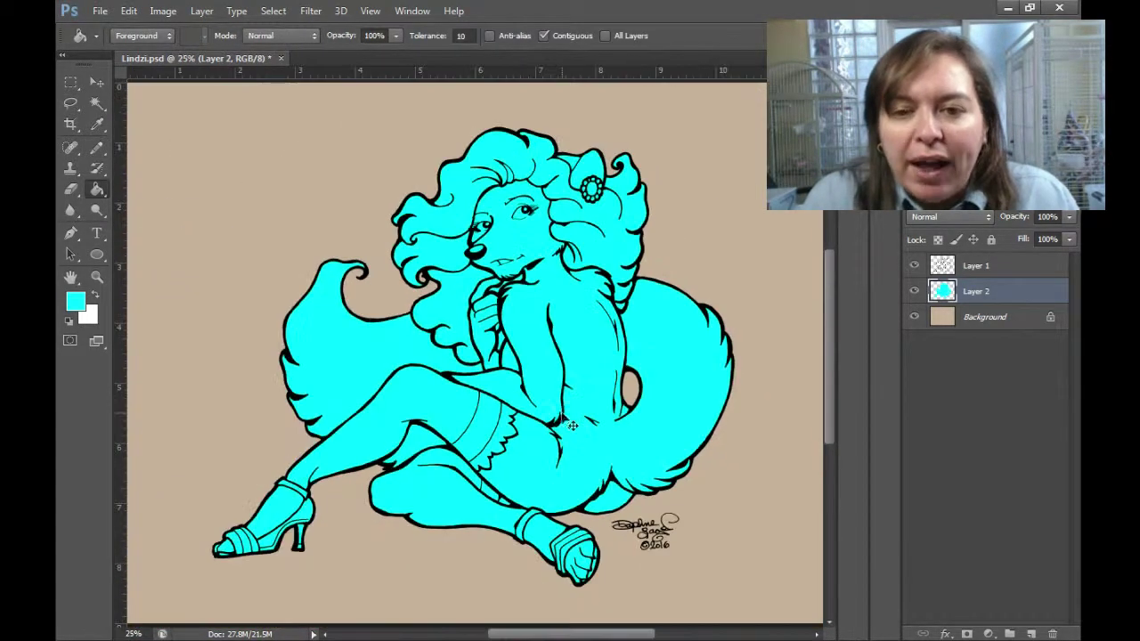
pyautogui.click(1030, 634)
# On a new Layer 3, outline the ear's shading with the 2 px Pencil and fill it blue.
pyautogui.press('i')
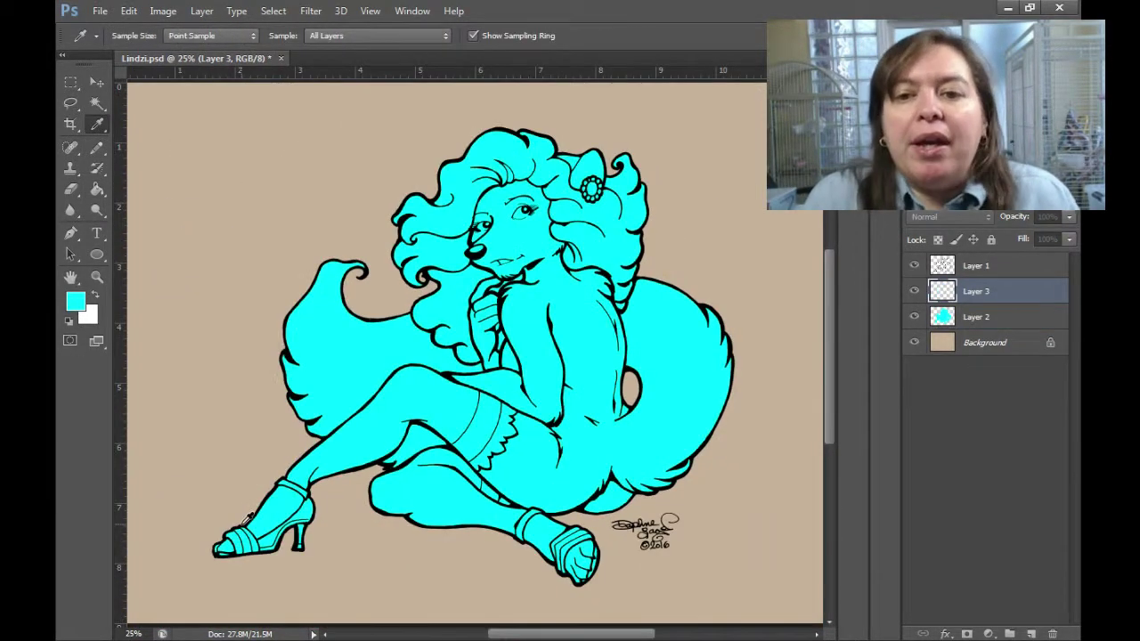
pyautogui.press('z')
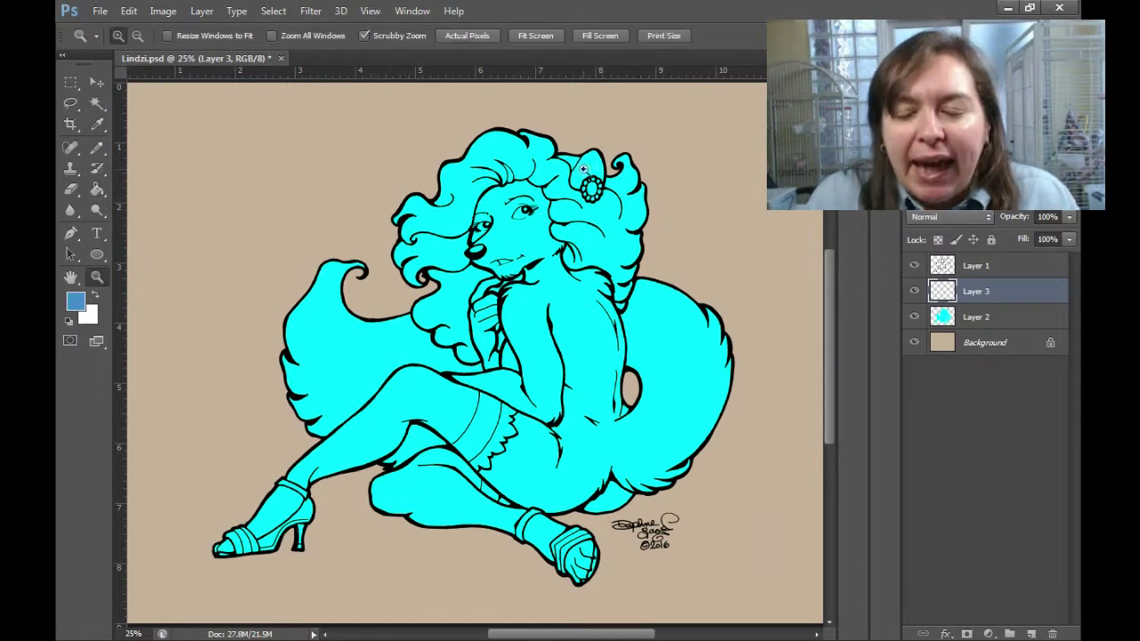
pyautogui.click(247, 248)
pyautogui.moveTo(297, 272); pyautogui.dragTo(388, 211)
pyautogui.press('b')
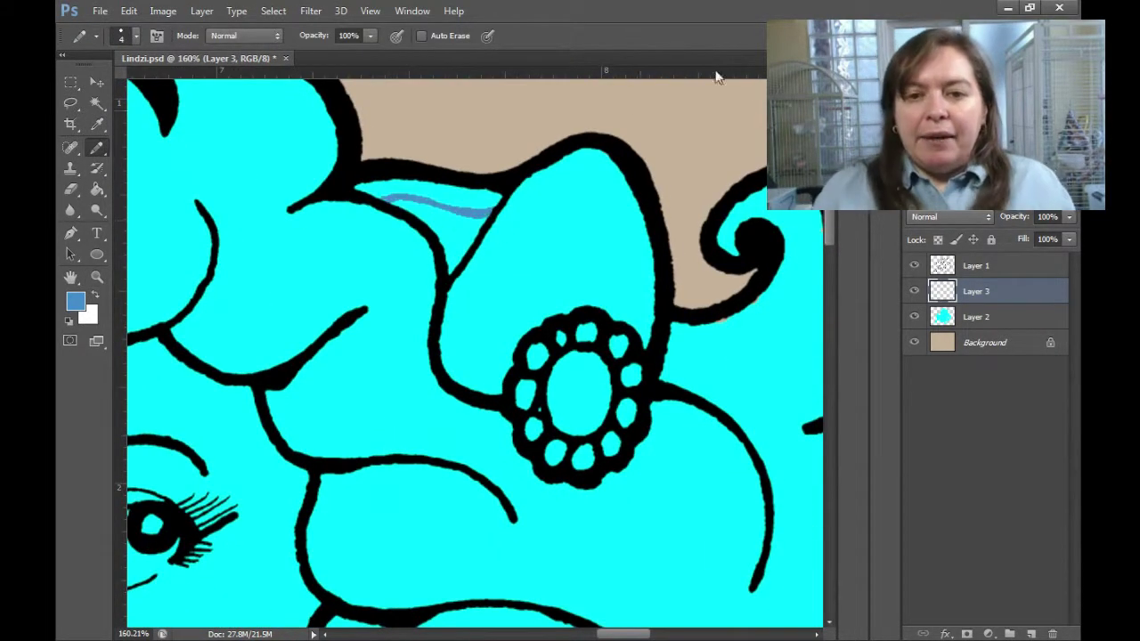
pyautogui.moveTo(479, 229)
pyautogui.mouseDown()
pyautogui.moveTo(564, 195)
pyautogui.moveTo(620, 218)
pyautogui.moveTo(623, 316)
pyautogui.mouseUp()
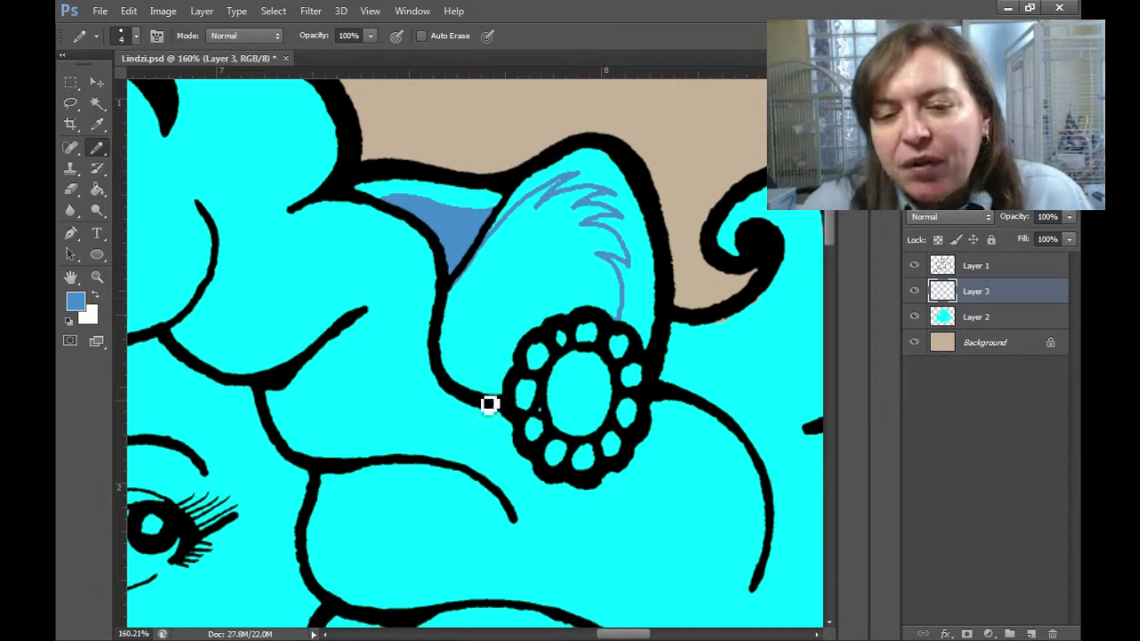
pyautogui.press('g')
pyautogui.click(559, 193)
# Fill the hair flower's upper and two lower petals with blue.
pyautogui.press('b')
pyautogui.scroll(-3, 529, 261)
pyautogui.click(521, 331)
pyautogui.hotkey('ctrl', '+')
pyautogui.hotkey('ctrl', '+')
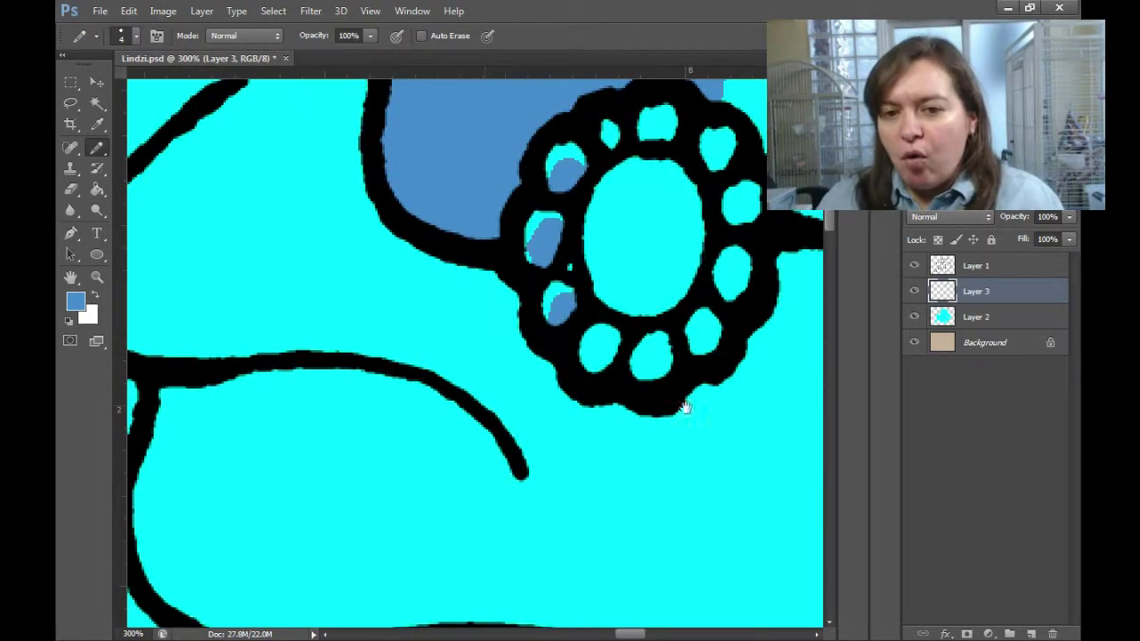
pyautogui.click(481, 397)
pyautogui.click(533, 405)
# Draw a shading curve inside the jewel's oval and fill its top with blue.
pyautogui.moveTo(481, 258); pyautogui.dragTo(572, 312)
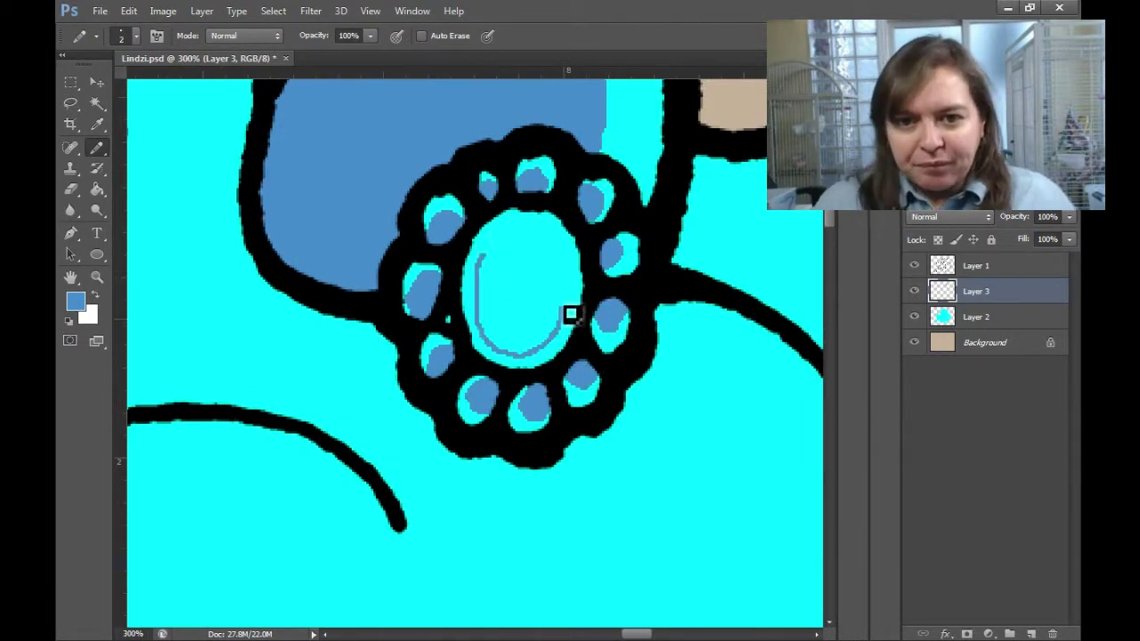
pyautogui.press('g')
pyautogui.click(484, 280)
pyautogui.hotkey('ctrl', '-')
pyautogui.hotkey('ctrl', '-')
pyautogui.hotkey('ctrl', '-')
pyautogui.press('z')
pyautogui.hotkey('ctrl', '+')
pyautogui.press('b')
# Sample the ear's blue shade on Layer 3 and fill the hair tuft beside the ear.
pyautogui.keyDown('alt'); pyautogui.click(223, 205); pyautogui.keyUp('alt')
pyautogui.hotkey('alt', '[')
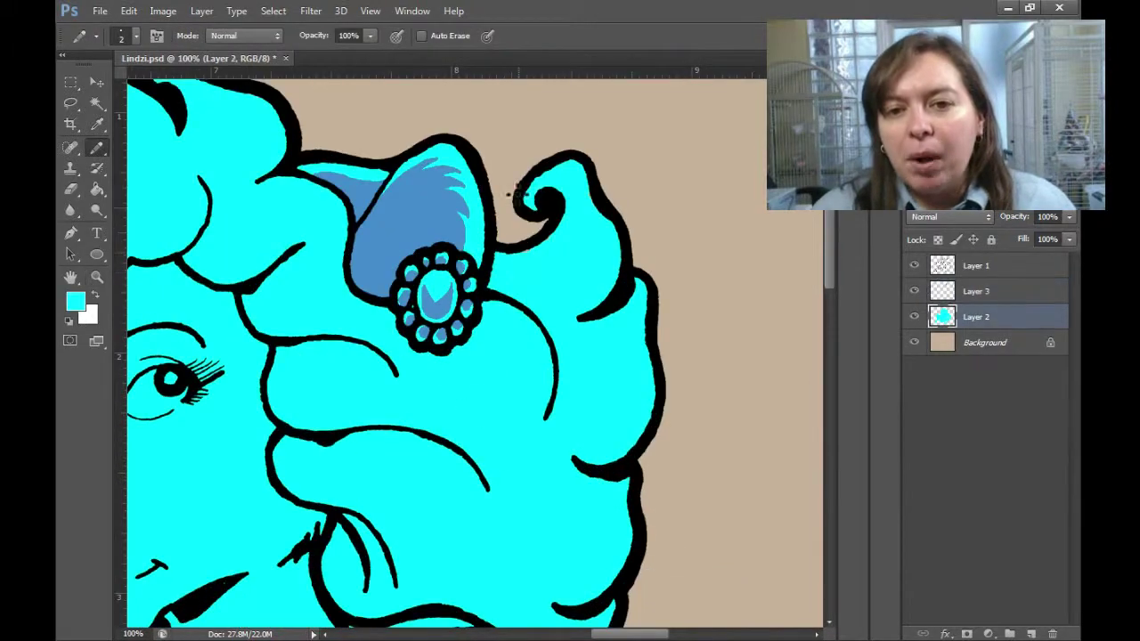
pyautogui.click(968, 295)
pyautogui.keyDown('alt'); pyautogui.click(435, 244); pyautogui.keyUp('alt')
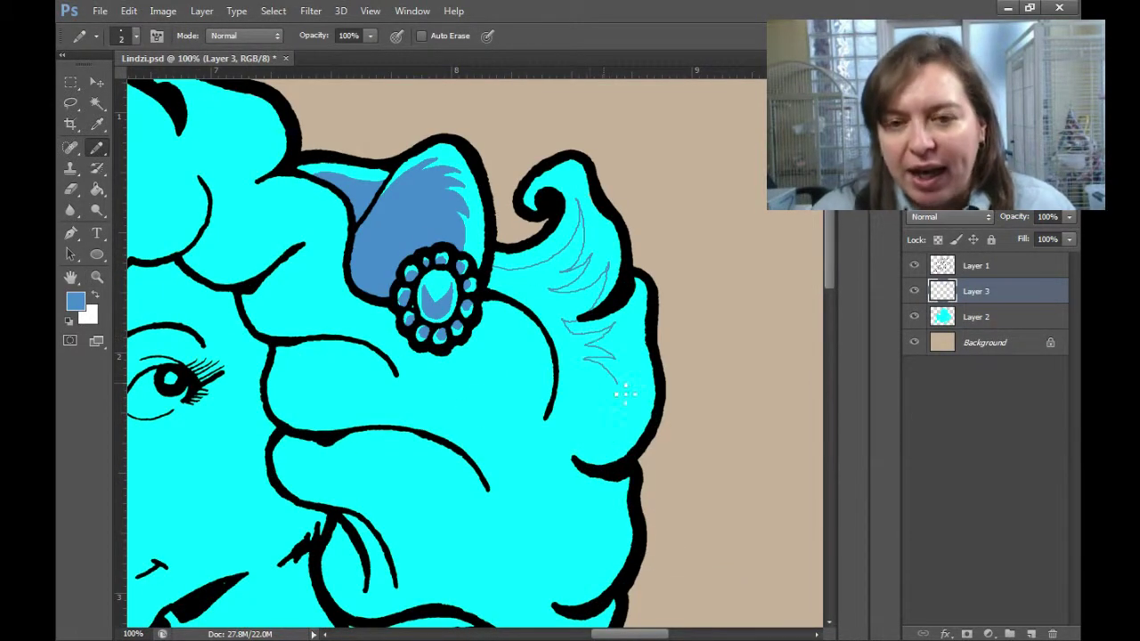
pyautogui.press('g')
pyautogui.click(555, 306)
# Check the filled tuft up close, then fill the outlined area by the jewel with blue.
pyautogui.press('b')
pyautogui.hotkey('ctrl', '+')
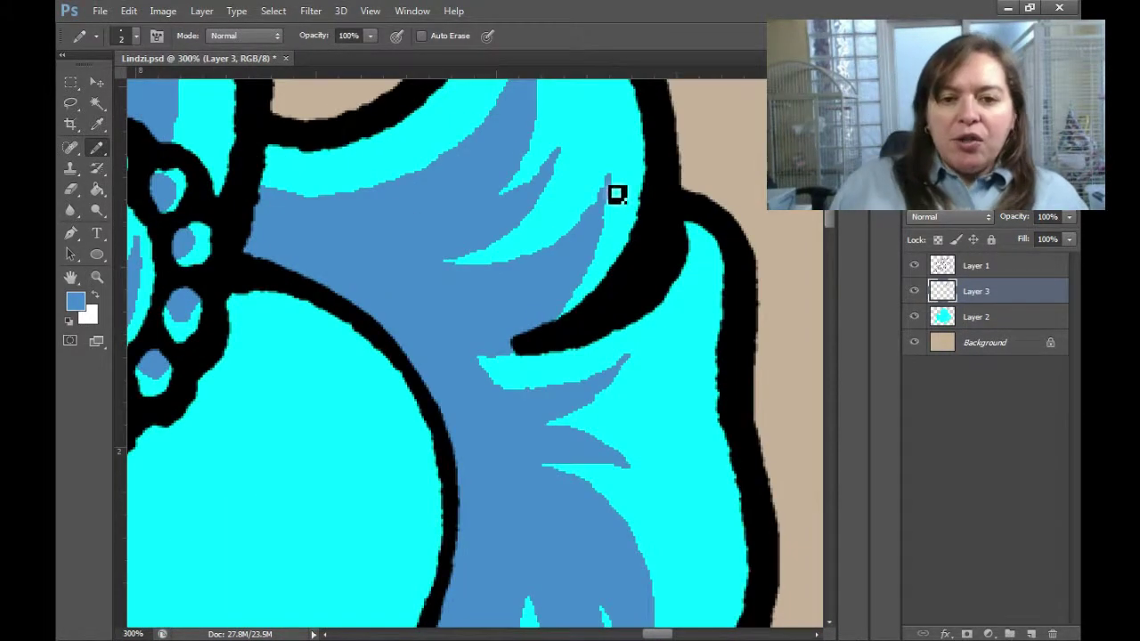
pyautogui.hotkey('ctrl', '+')
pyautogui.hotkey('ctrl', '-')
pyautogui.hotkey('ctrl', '-')
pyautogui.rightClick(471, 261)
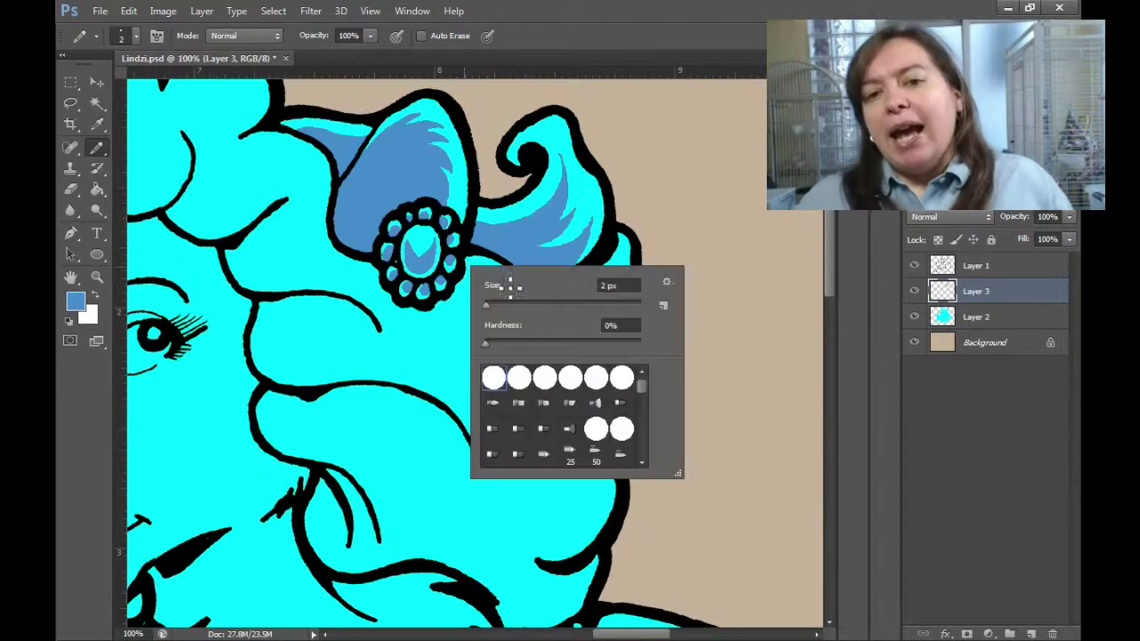
pyautogui.press('Escape')
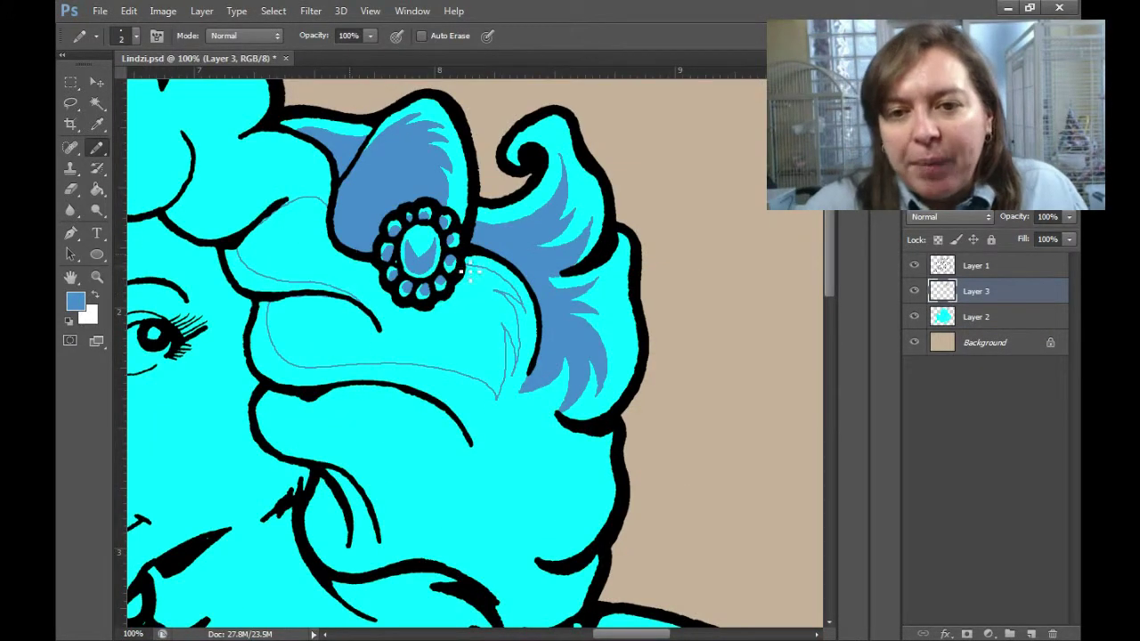
pyautogui.hotkey('alt', 'BackSpace')
# Outline a shaded section through the lower hair strands and fill it blue.
pyautogui.press('z')
pyautogui.moveTo(465, 281); pyautogui.dragTo(554, 455)
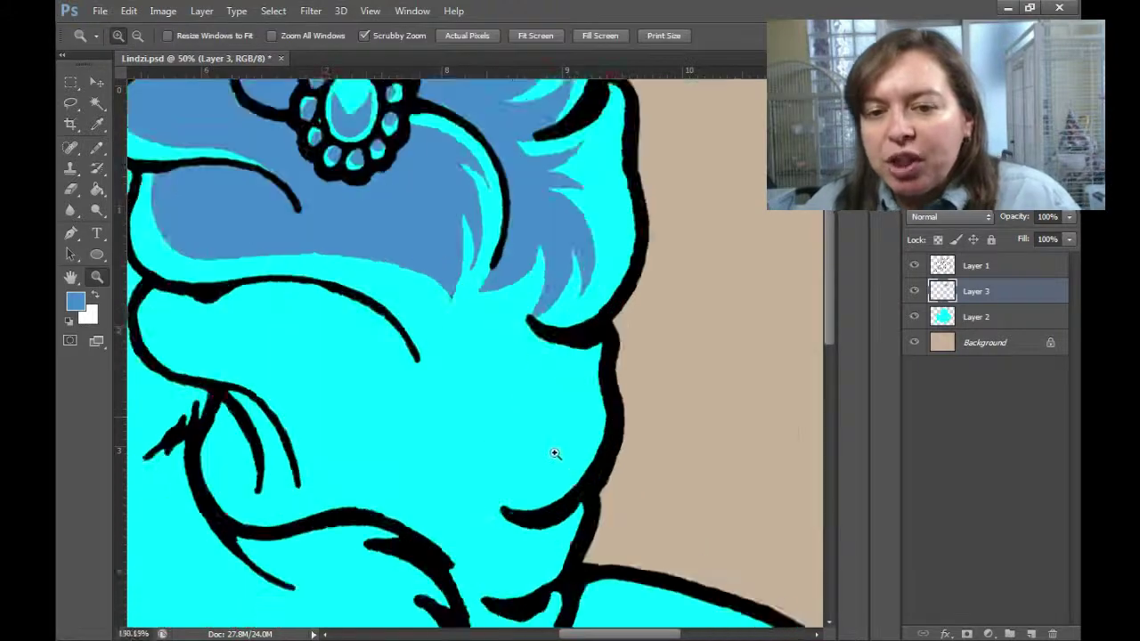
pyautogui.press('b')
pyautogui.moveTo(287, 294); pyautogui.dragTo(428, 450)
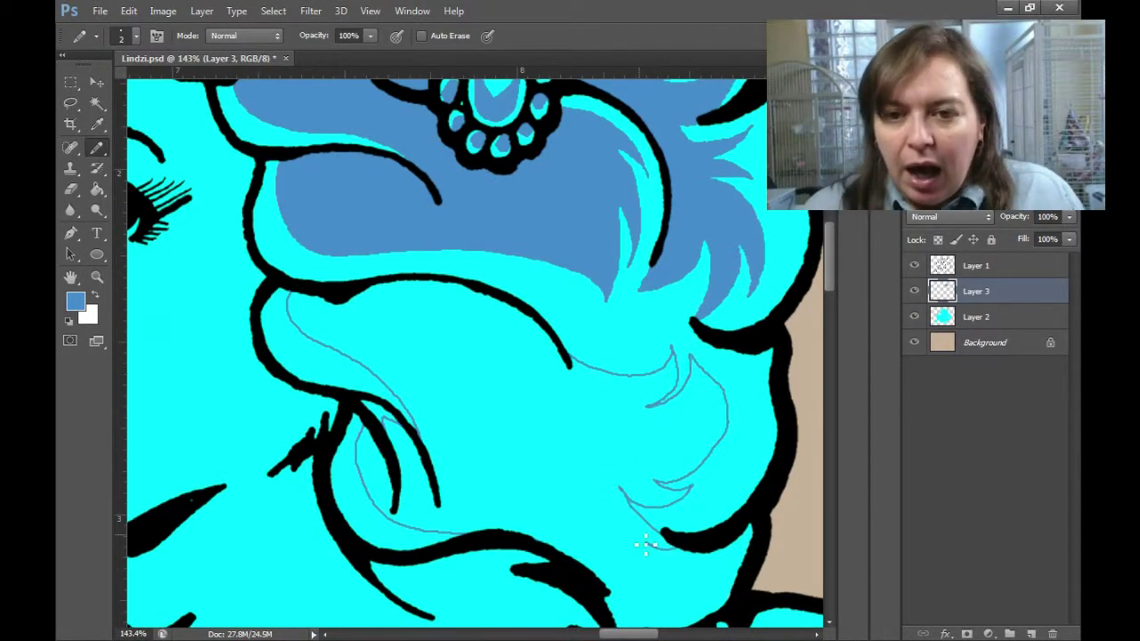
pyautogui.press('g')
pyautogui.click(744, 368)
pyautogui.hotkey('ctrl', '-')
pyautogui.hotkey('ctrl', '-')
# Outline a second shaded hair section and fill it with darker blue.
pyautogui.press('z')
pyautogui.moveTo(535, 445); pyautogui.dragTo(623, 445)
pyautogui.press('b')
pyautogui.moveTo(526, 285); pyautogui.dragTo(550, 396)
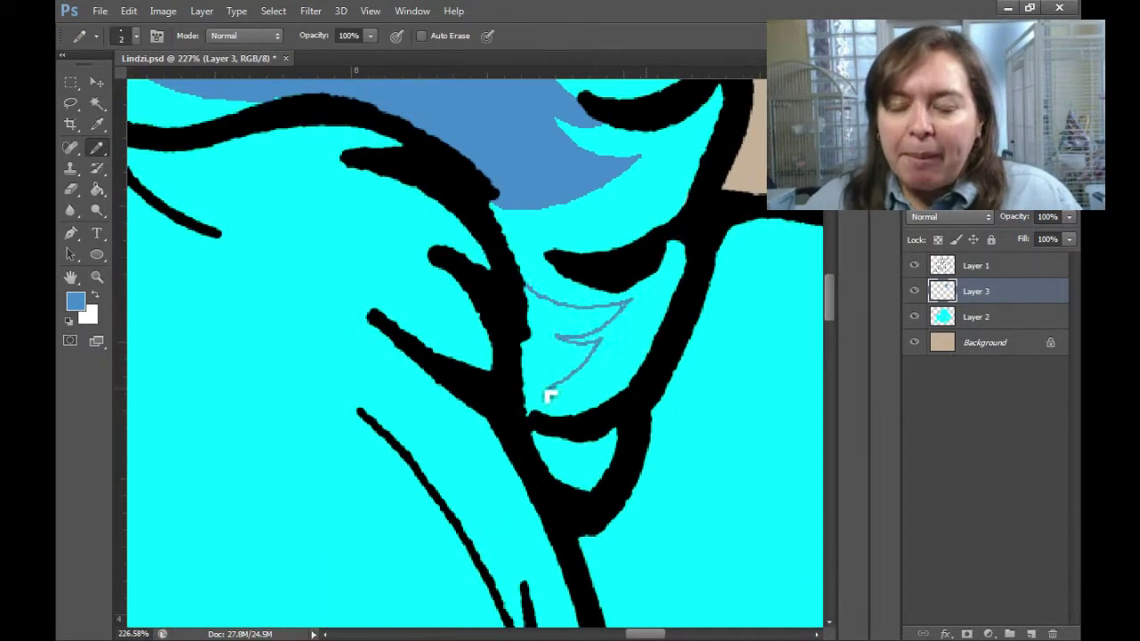
pyautogui.press('g')
pyautogui.click(579, 356)
pyautogui.hotkey('ctrl', '-')
pyautogui.hotkey('ctrl', '-')
pyautogui.hotkey('ctrl', '-')
# Fill the upper hair region and the next outlined hair area with darker blue.
pyautogui.press('z')
pyautogui.moveTo(541, 357); pyautogui.dragTo(526, 397)
pyautogui.press('b')
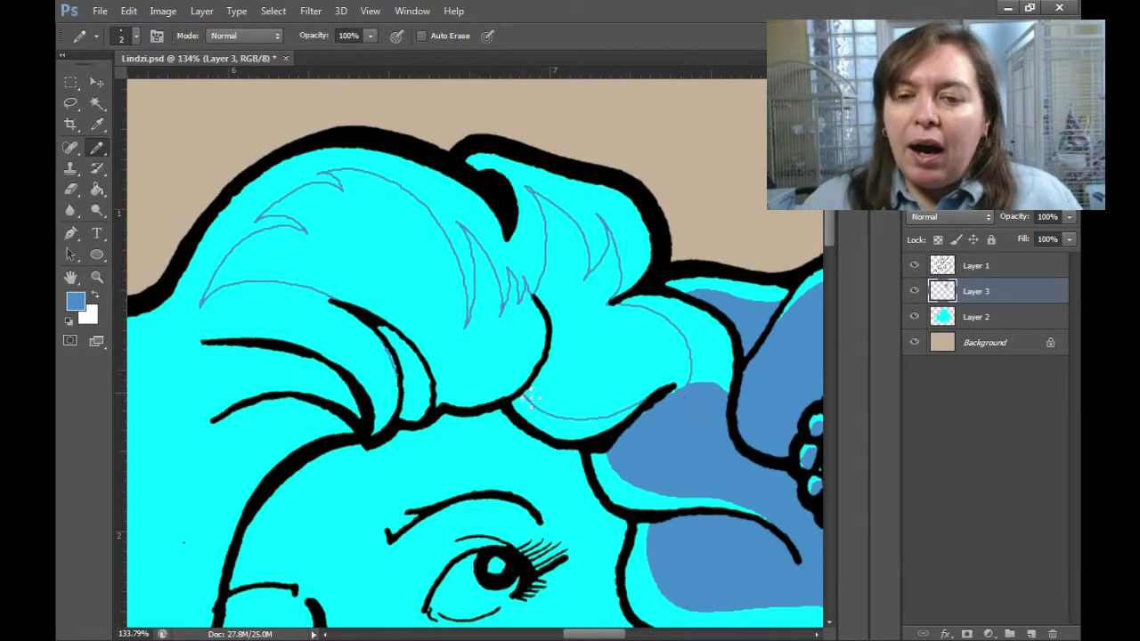
pyautogui.press('g')
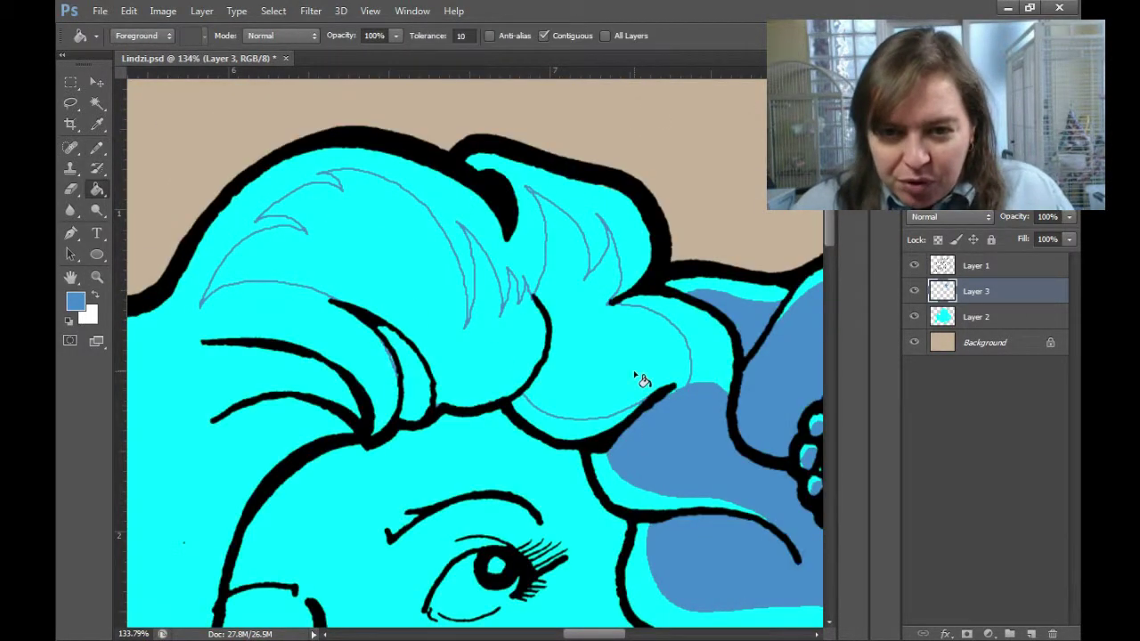
pyautogui.click(636, 377)
pyautogui.press('b')
pyautogui.moveTo(405, 372); pyautogui.dragTo(615, 412)
pyautogui.press('g')
pyautogui.click(374, 534)
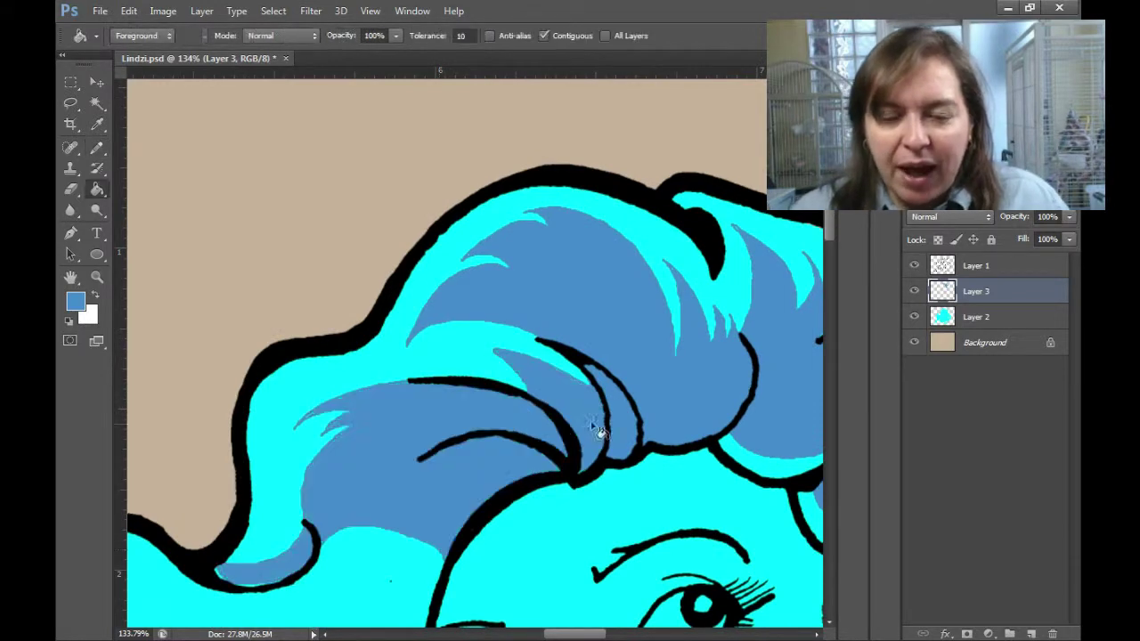
# Fill another hair area with darker blue, then return to Layer 3.
pyautogui.press('b')
pyautogui.moveTo(383, 498)
pyautogui.mouseDown()
pyautogui.moveTo(400, 412)
pyautogui.moveTo(743, 240)
pyautogui.mouseUp()
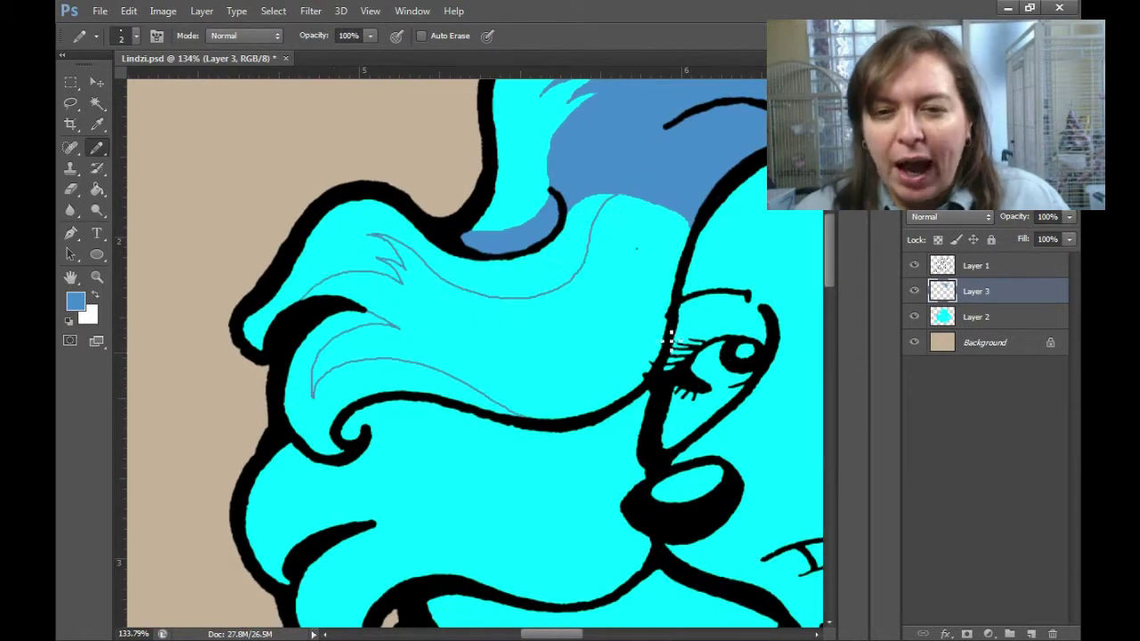
pyautogui.press('g')
pyautogui.click(632, 326)
pyautogui.press('z')
pyautogui.click(396, 254)
pyautogui.press('b')
pyautogui.hotkey('alt', ']')
pyautogui.moveTo(394, 204)
pyautogui.mouseDown()
pyautogui.moveTo(644, 348)
pyautogui.moveTo(397, 356)
pyautogui.moveTo(680, 430)
pyautogui.moveTo(574, 567)
pyautogui.moveTo(392, 285)
pyautogui.moveTo(593, 400)
pyautogui.moveTo(595, 301)
pyautogui.mouseUp()
pyautogui.hotkey('alt', '[')
# Outline the strands beside the face and fill them and the gaps between with dark blue.
pyautogui.hotkey('ctrl', '0')
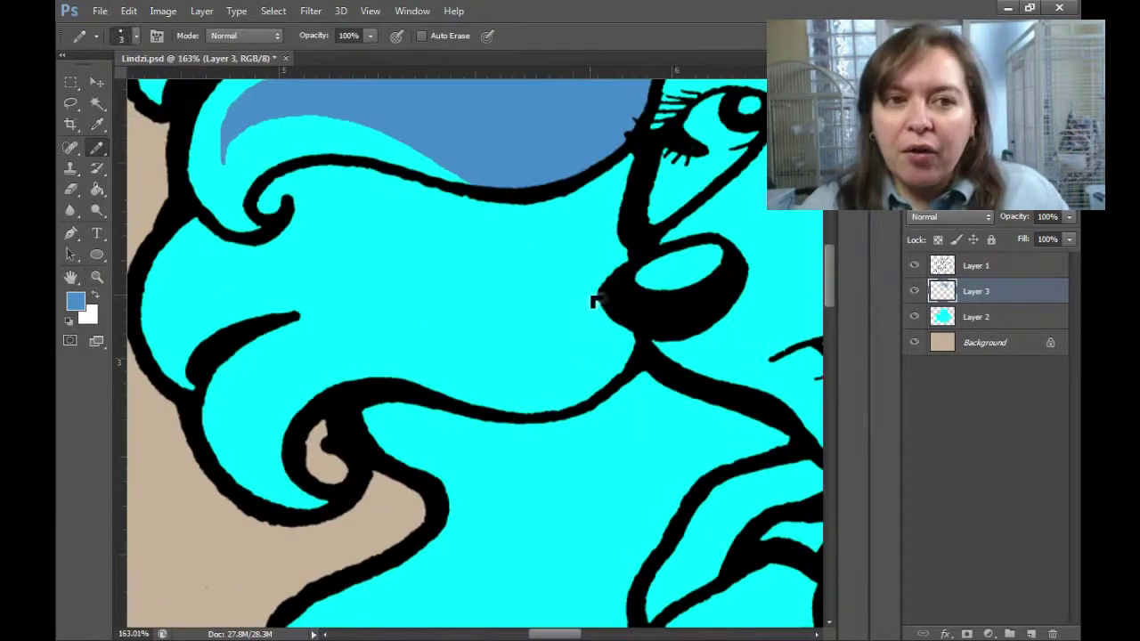
pyautogui.moveTo(554, 203)
pyautogui.mouseDown()
pyautogui.moveTo(364, 229)
pyautogui.moveTo(496, 415)
pyautogui.mouseUp()
pyautogui.press('g')
pyautogui.click(598, 412)
pyautogui.press('b')
pyautogui.moveTo(598, 412); pyautogui.dragTo(592, 160)
pyautogui.moveTo(427, 156)
pyautogui.mouseDown()
pyautogui.moveTo(336, 449)
pyautogui.moveTo(585, 305)
pyautogui.moveTo(631, 400)
pyautogui.moveTo(682, 157)
pyautogui.mouseUp()
pyautogui.press('g')
pyautogui.click(550, 147)
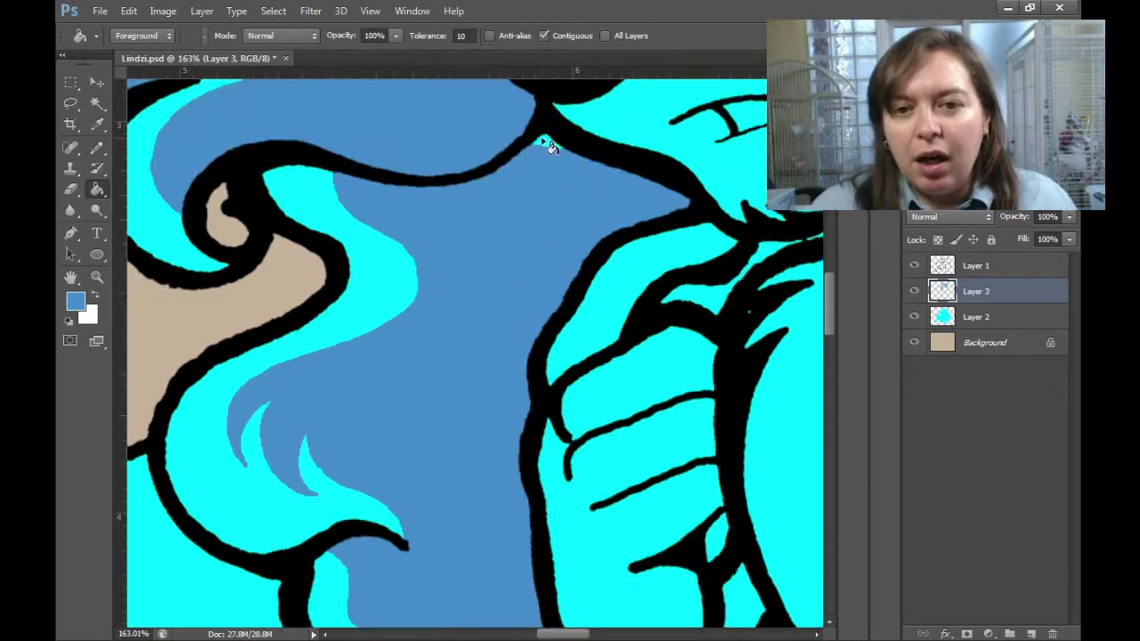
# Fill the gap between strands near the hand, then view the whole figure.
pyautogui.hotkey('ctrl', '0')
pyautogui.moveTo(539, 254); pyautogui.dragTo(455, 377)
pyautogui.click(535, 301)
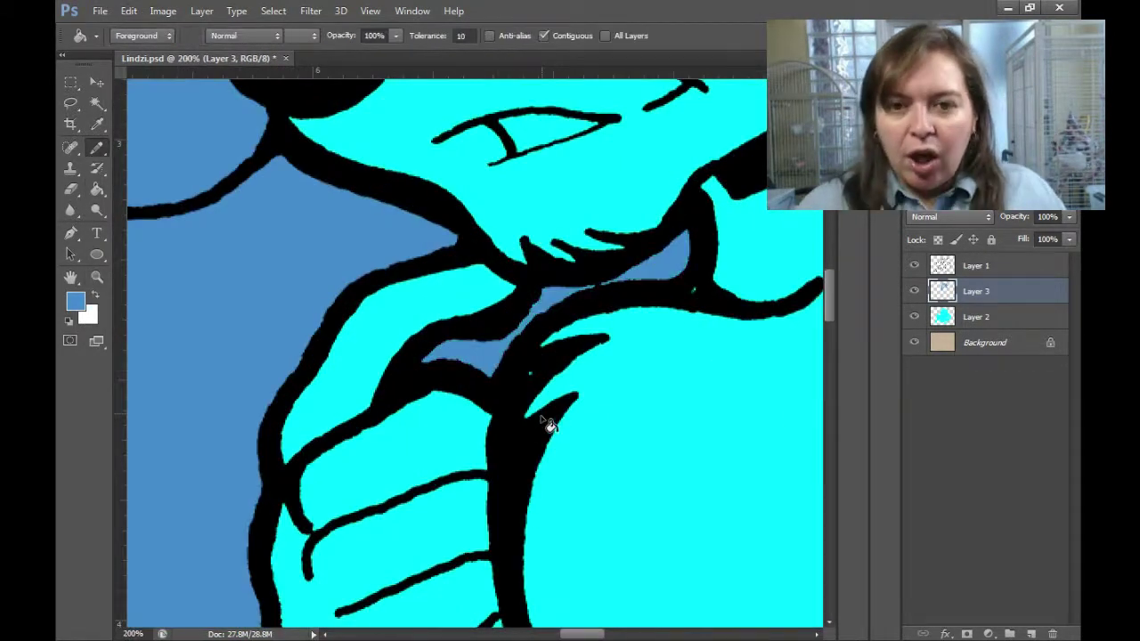
pyautogui.moveTo(550, 426); pyautogui.dragTo(491, 273)
pyautogui.hotkey('ctrl', '0')
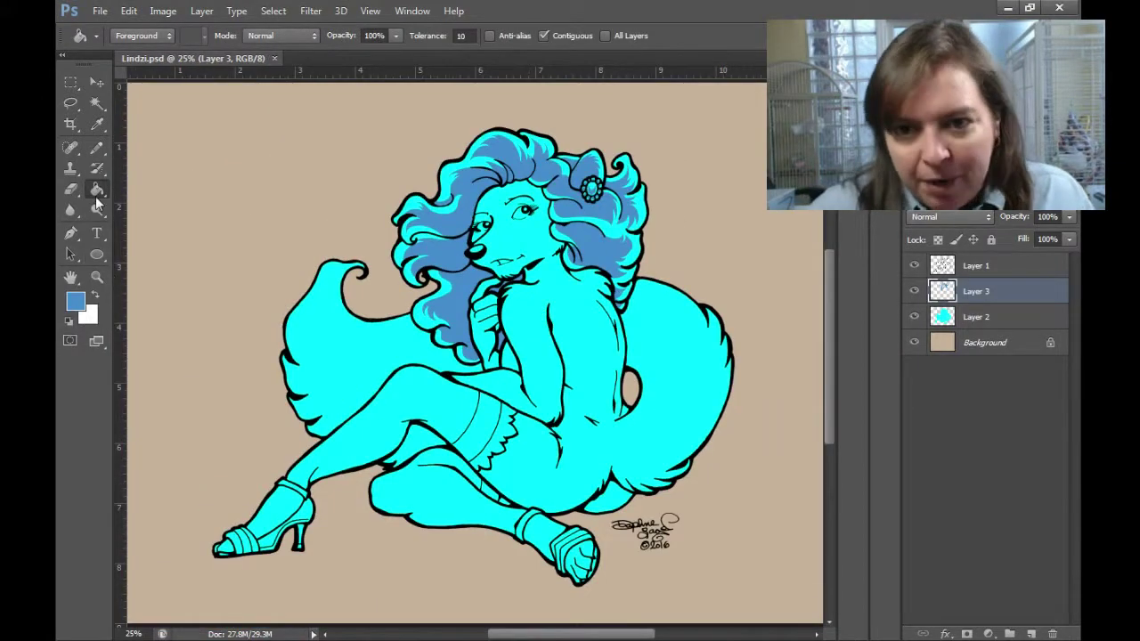
# Fill the area above the right eye and the left forehead with darker blue.
pyautogui.press('b')
pyautogui.scroll(5, 531, 194)
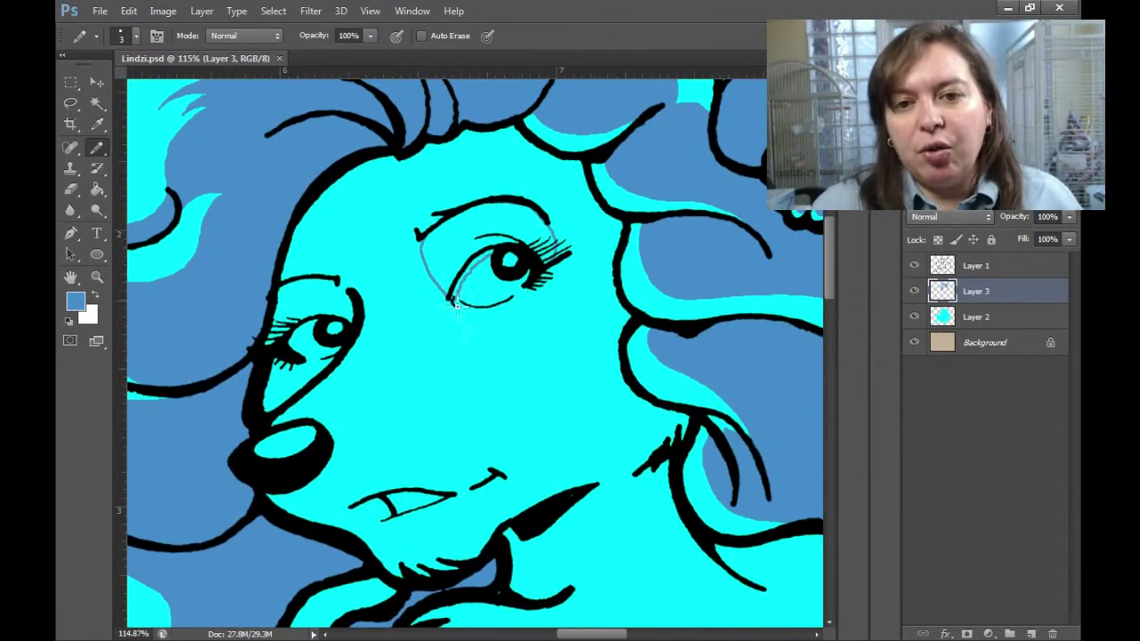
pyautogui.press('g')
pyautogui.click(467, 258)
pyautogui.scroll(2, 468, 258)
pyautogui.press('b')
pyautogui.scroll(-1, 575, 223)
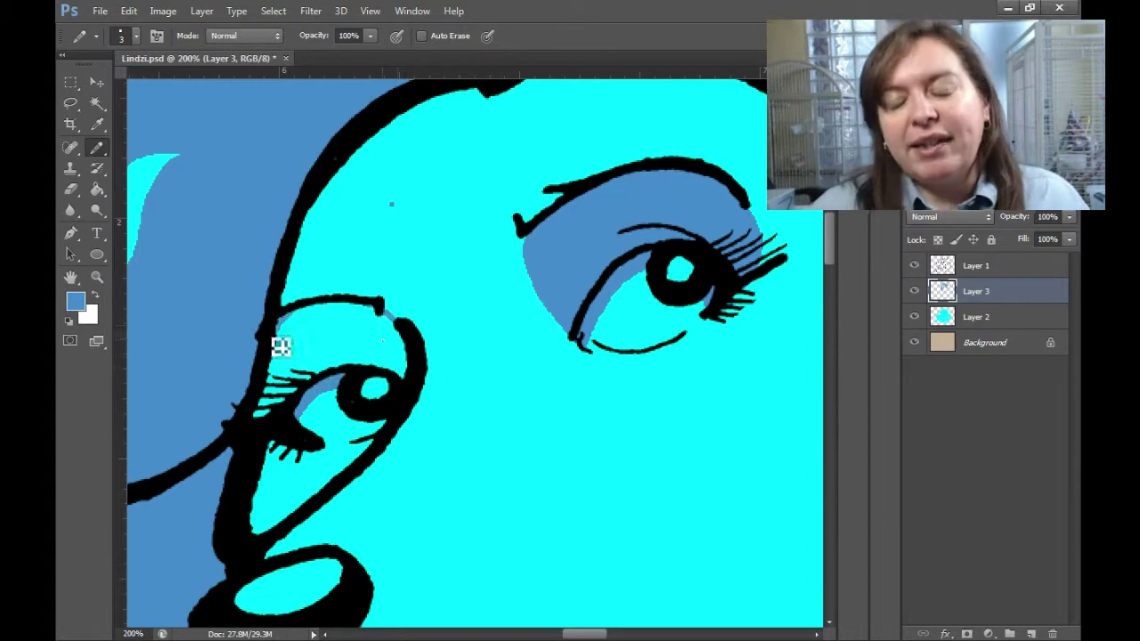
pyautogui.scroll(-3, 280, 346)
pyautogui.scroll(5, 364, 339)
pyautogui.moveTo(374, 433); pyautogui.dragTo(394, 302)
pyautogui.press('g')
pyautogui.click(364, 359)
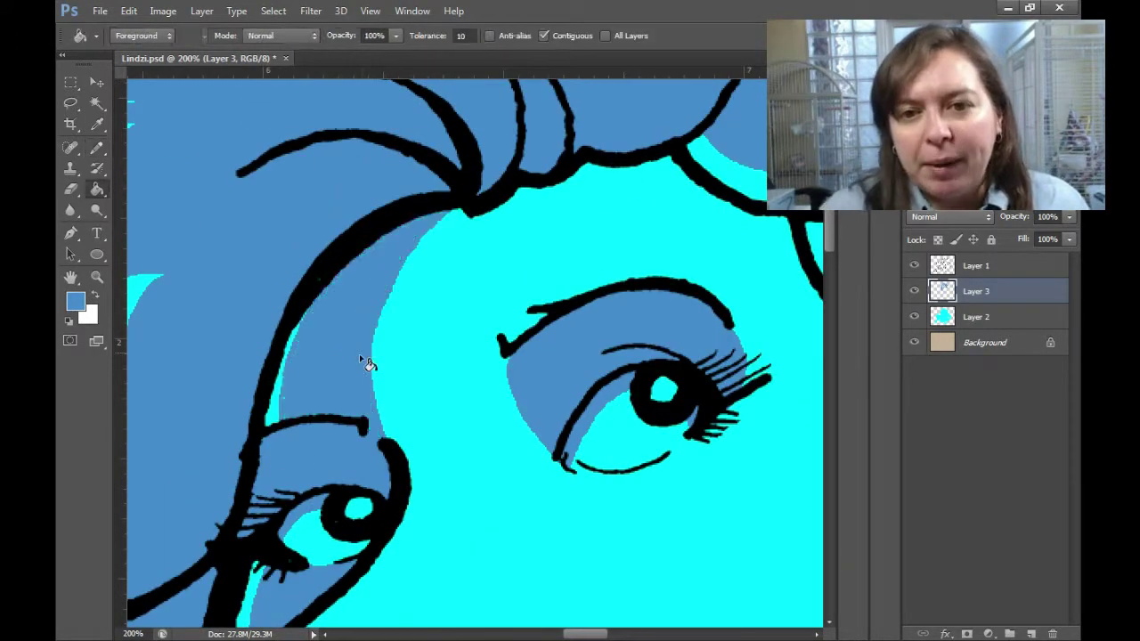
# Draw shading lines around the right eye, briefly hiding the line art to check them.
pyautogui.press('b')
pyautogui.hscroll(3, 368, 363)
pyautogui.moveTo(526, 262)
pyautogui.mouseDown()
pyautogui.moveTo(572, 184)
pyautogui.moveTo(649, 351)
pyautogui.moveTo(796, 497)
pyautogui.mouseUp()
pyautogui.scroll(-3, 573, 184)
pyautogui.scroll(3, 673, 309)
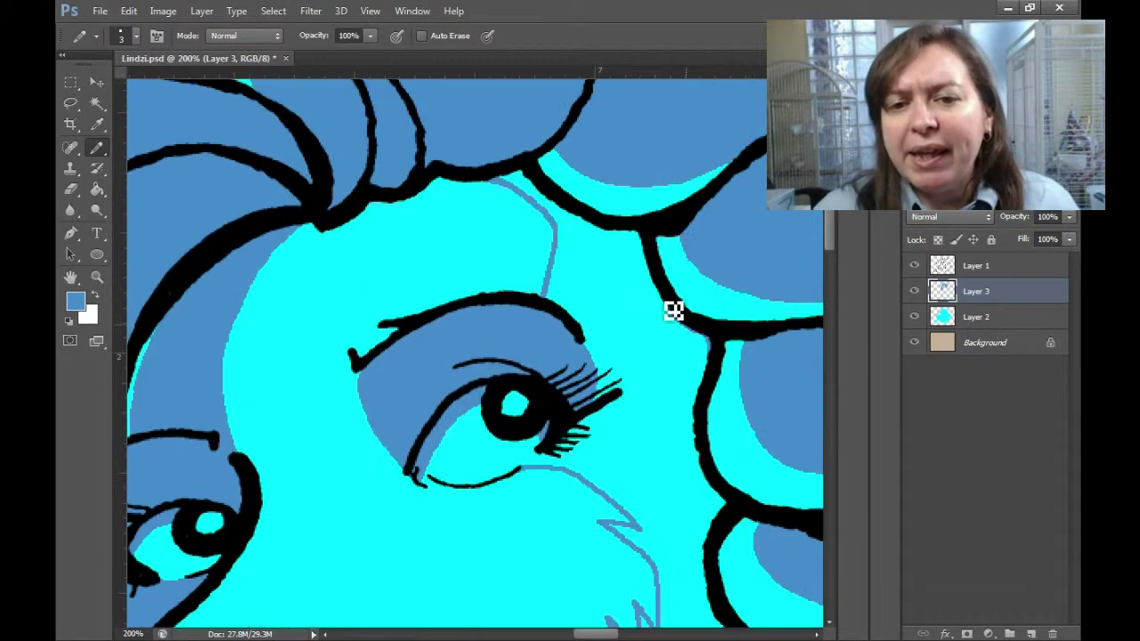
pyautogui.press('g')
pyautogui.click(913, 266)
pyautogui.click(914, 265)
pyautogui.press('b')
pyautogui.scroll(-3, 611, 437)
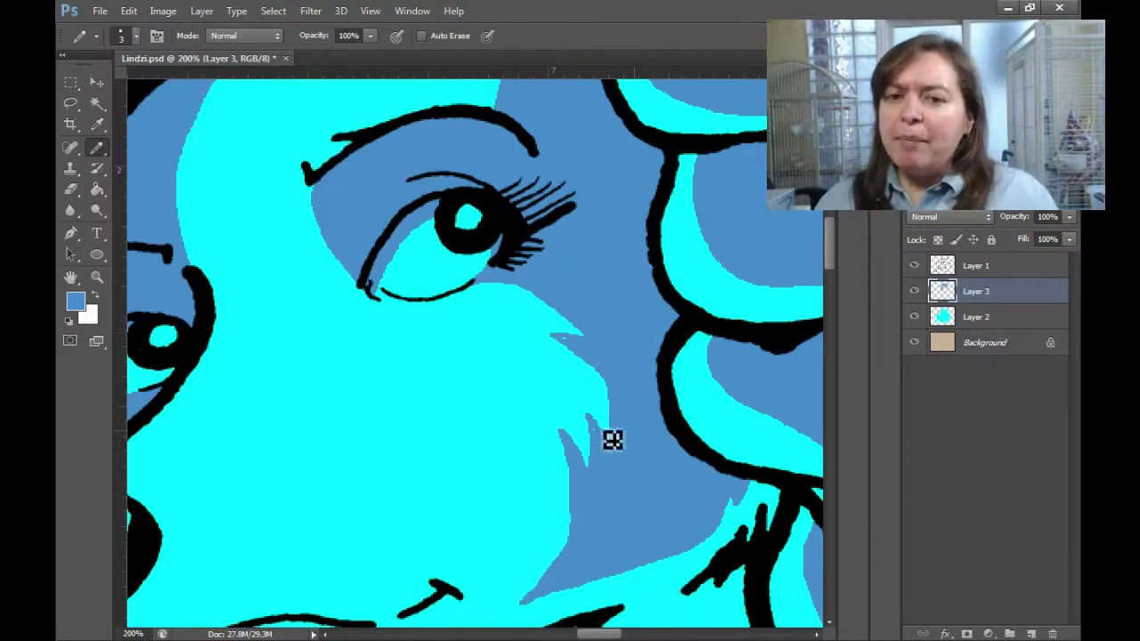
pyautogui.press('z')
pyautogui.scroll(-2, 406, 426)
pyautogui.scroll(3, 406, 427)
# Outline a shadow under the mouth and fill it darker blue.
pyautogui.press('b')
pyautogui.moveTo(342, 415); pyautogui.dragTo(482, 492)
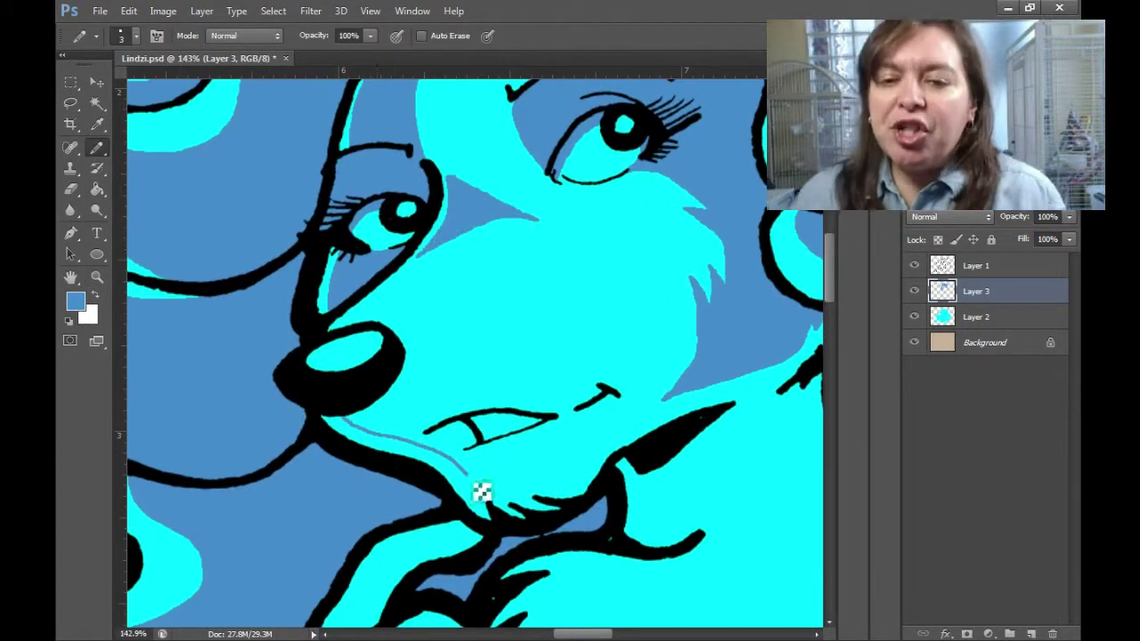
pyautogui.hotkey('ctrl', 'alt', 'z')
pyautogui.hotkey('ctrl', 'alt', 'z')
pyautogui.press('z')
pyautogui.scroll(3, 607, 437)
pyautogui.press('b')
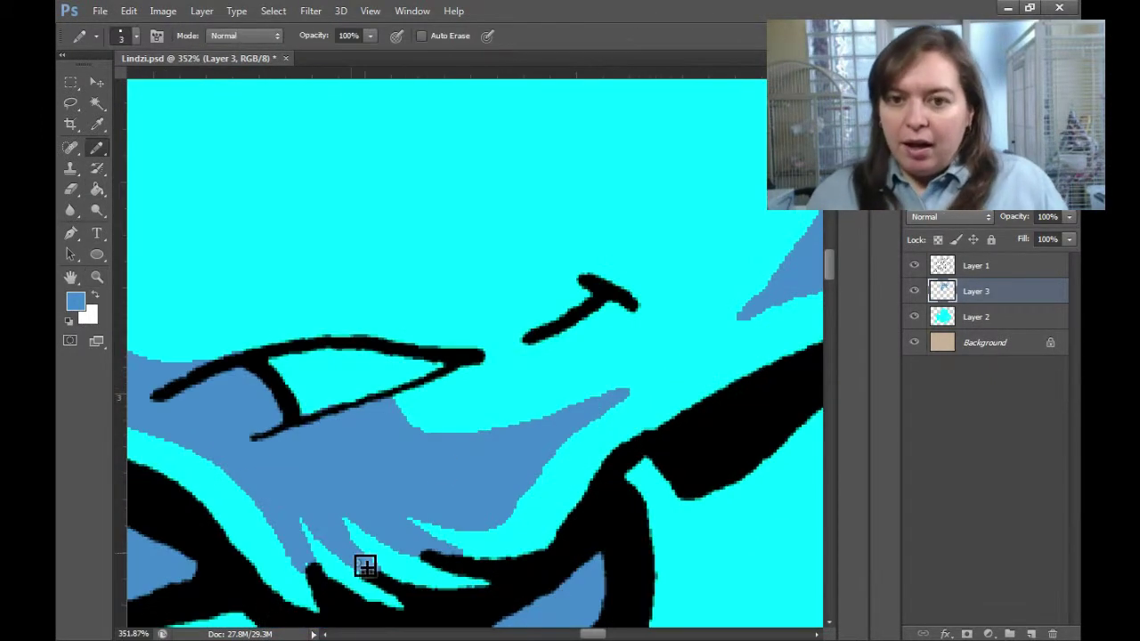
pyautogui.moveTo(595, 267); pyautogui.dragTo(641, 308)
pyautogui.scroll(-5, 474, 354)
pyautogui.press('z')
pyautogui.scroll(3, 326, 356)
pyautogui.press('b')
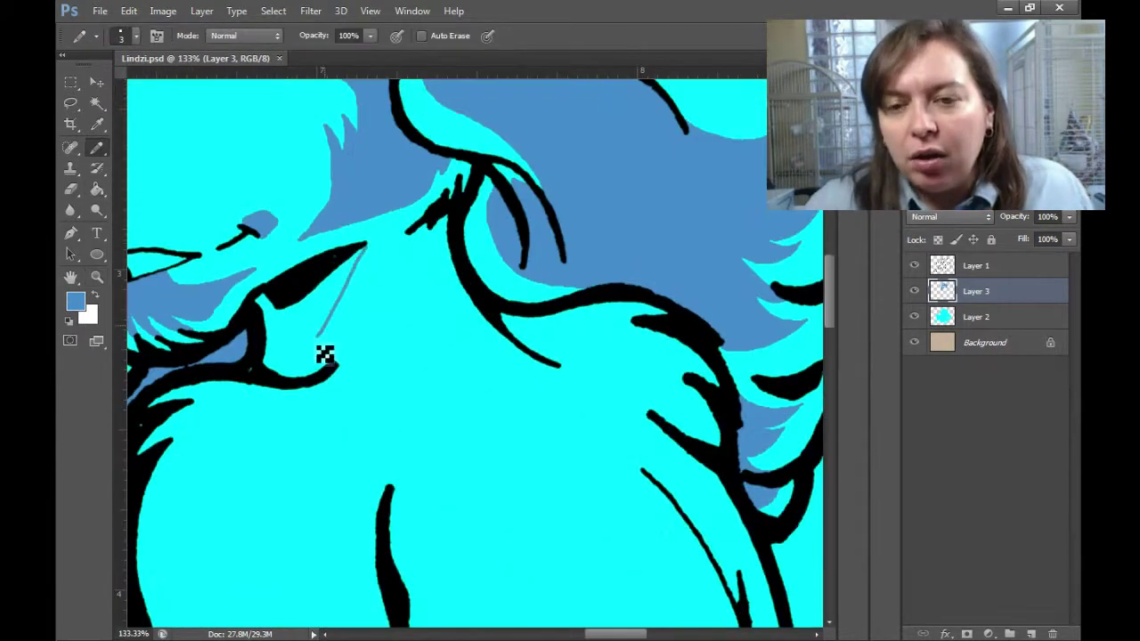
pyautogui.press('g')
pyautogui.click(328, 309)
# Draw a shadow boundary below the face and down the arm, then fill the gap darker blue.
pyautogui.press('b')
pyautogui.moveTo(504, 327); pyautogui.dragTo(418, 253)
pyautogui.moveTo(418, 254); pyautogui.dragTo(574, 263)
pyautogui.moveTo(428, 516)
pyautogui.mouseDown()
pyautogui.moveTo(446, 535)
pyautogui.moveTo(445, 223)
pyautogui.moveTo(461, 547)
pyautogui.moveTo(481, 279)
pyautogui.mouseUp()
pyautogui.moveTo(481, 279); pyautogui.dragTo(563, 547)
pyautogui.scroll(3, 561, 445)
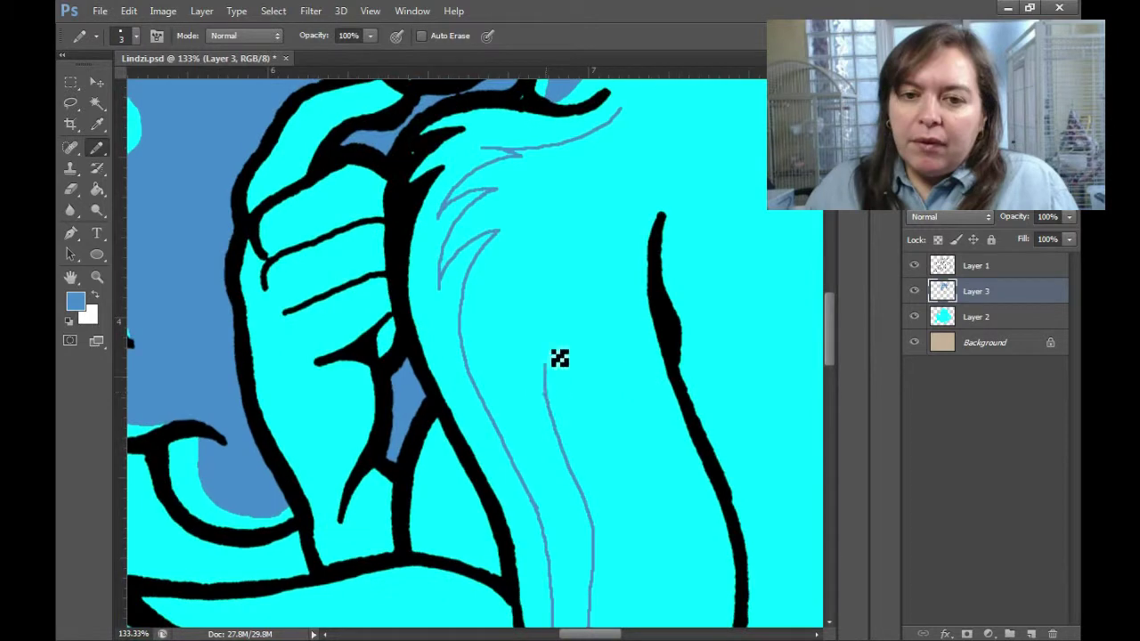
pyautogui.moveTo(560, 356); pyautogui.dragTo(635, 111)
pyautogui.press('g')
pyautogui.click(525, 267)
# Fill a fur wisp darker blue and darken the cyan beside the arm line.
pyautogui.press('b')
pyautogui.scroll(-5, 713, 395)
pyautogui.moveTo(552, 381)
pyautogui.mouseDown()
pyautogui.moveTo(662, 407)
pyautogui.moveTo(570, 455)
pyautogui.mouseUp()
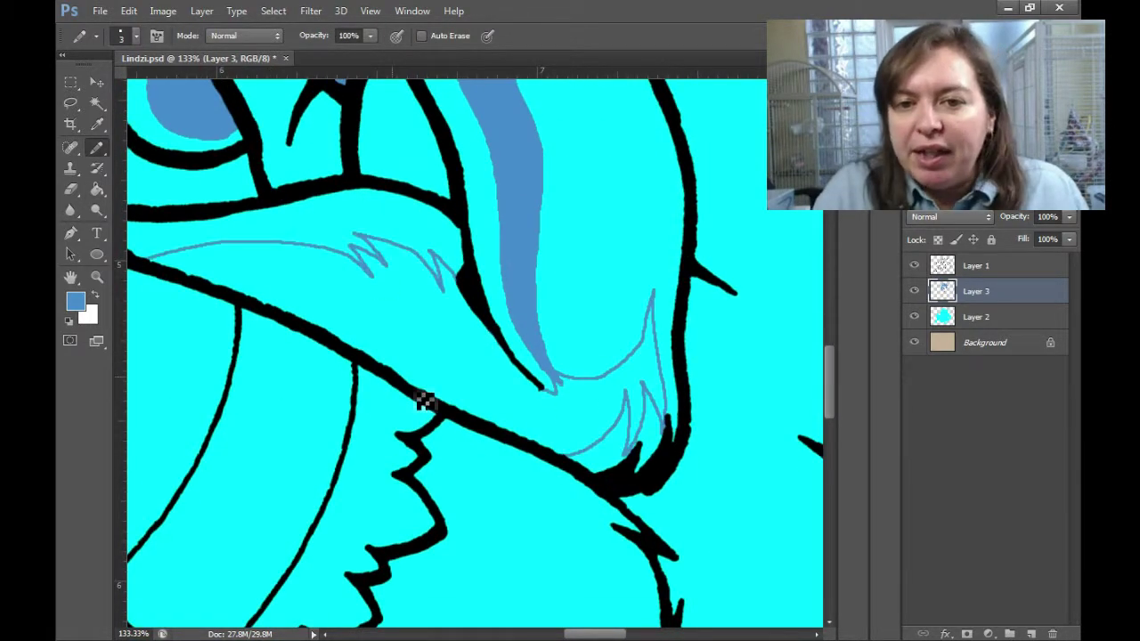
pyautogui.click(632, 458)
pyautogui.hotkey('ctrl', '0')
pyautogui.scroll(5, 551, 332)
pyautogui.moveTo(551, 331); pyautogui.dragTo(565, 413)
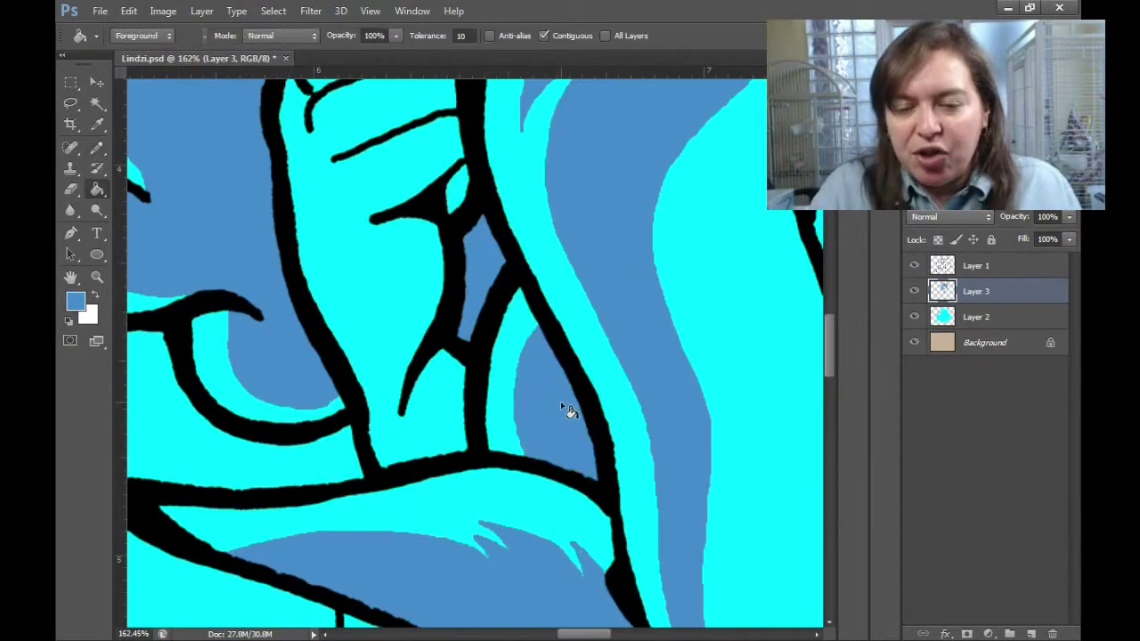
pyautogui.scroll(5, 555, 216)
# Draw shadow strokes on the fist and between the fingers.
pyautogui.moveTo(554, 219)
pyautogui.mouseDown()
pyautogui.moveTo(385, 373)
pyautogui.moveTo(570, 222)
pyautogui.moveTo(485, 255)
pyautogui.mouseUp()
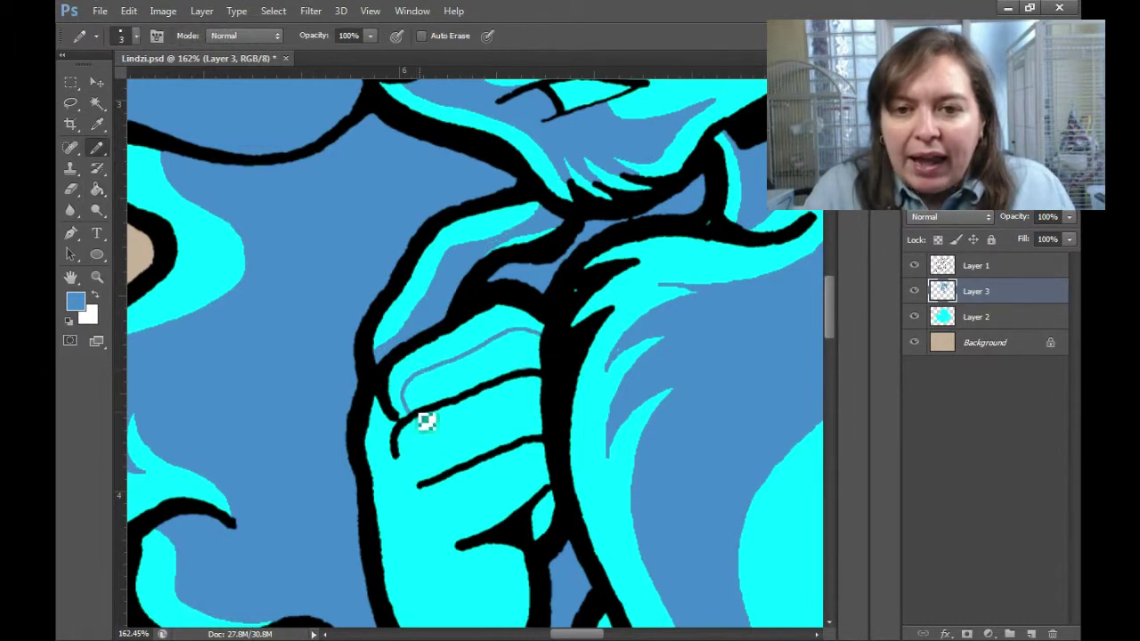
pyautogui.moveTo(463, 498); pyautogui.dragTo(502, 374)
pyautogui.scroll(-5, 502, 375)
pyautogui.moveTo(399, 285); pyautogui.dragTo(516, 496)
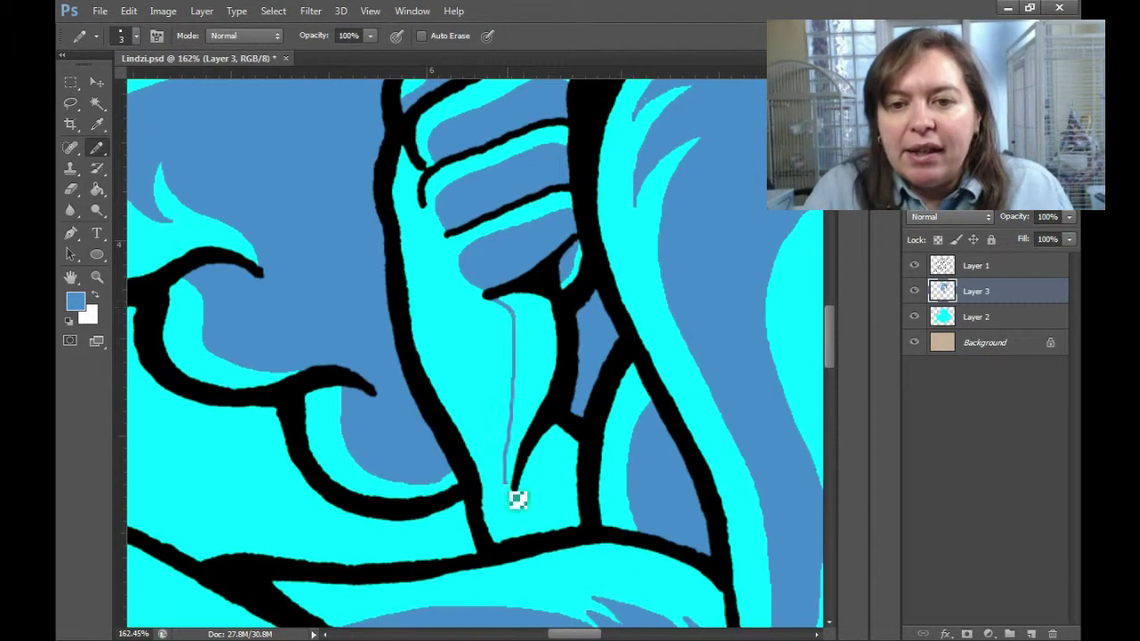
pyautogui.moveTo(545, 423); pyautogui.dragTo(537, 343)
pyautogui.press('g')
pyautogui.hotkey('ctrl', '0')
# Outline the chest shadow down the torso and fill it blue.
pyautogui.press('z')
pyautogui.moveTo(587, 316); pyautogui.dragTo(624, 316)
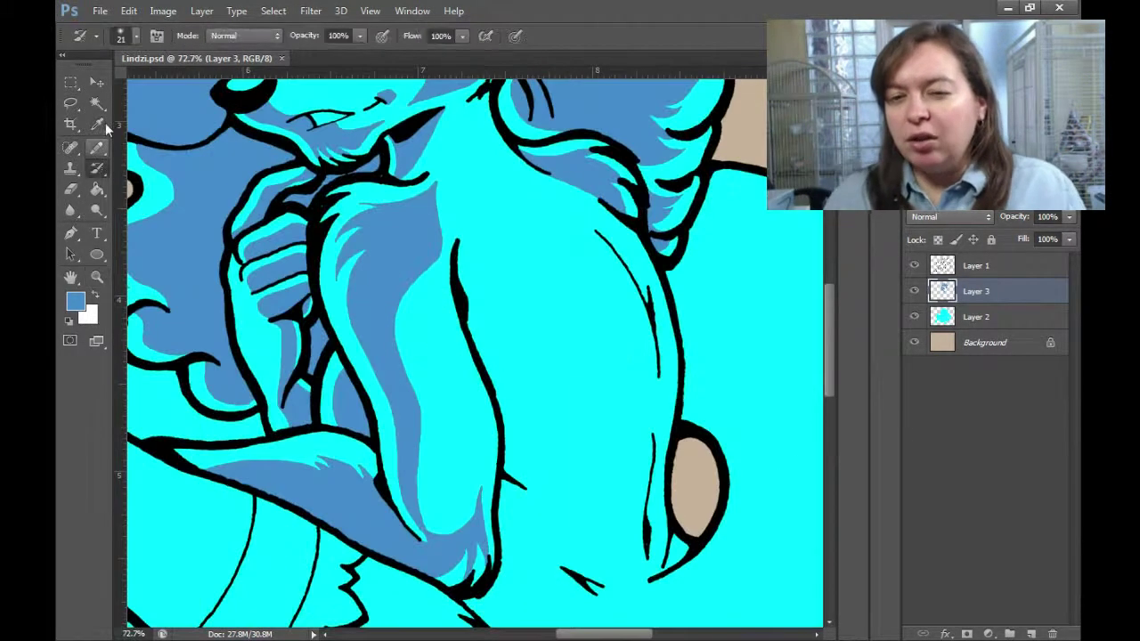
pyautogui.press('b')
pyautogui.moveTo(458, 245); pyautogui.dragTo(603, 286)
pyautogui.hotkey('ctrl', '1')
pyautogui.hotkey('ctrl', 'z')
pyautogui.moveTo(347, 174); pyautogui.dragTo(470, 364)
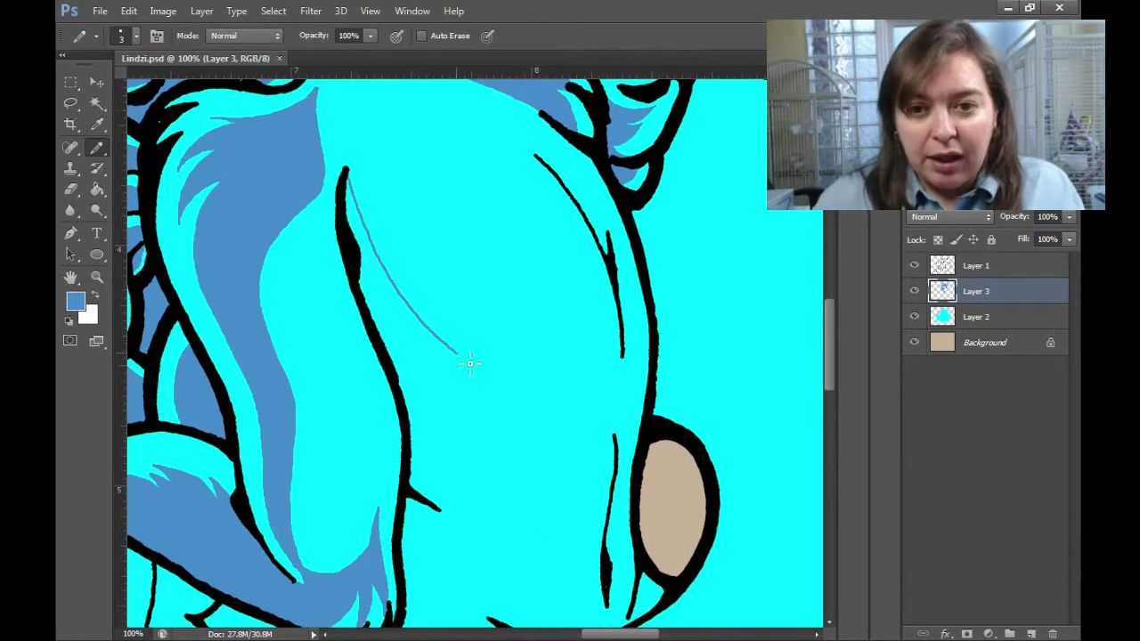
pyautogui.press('g')
pyautogui.click(563, 198)
pyautogui.press('b')
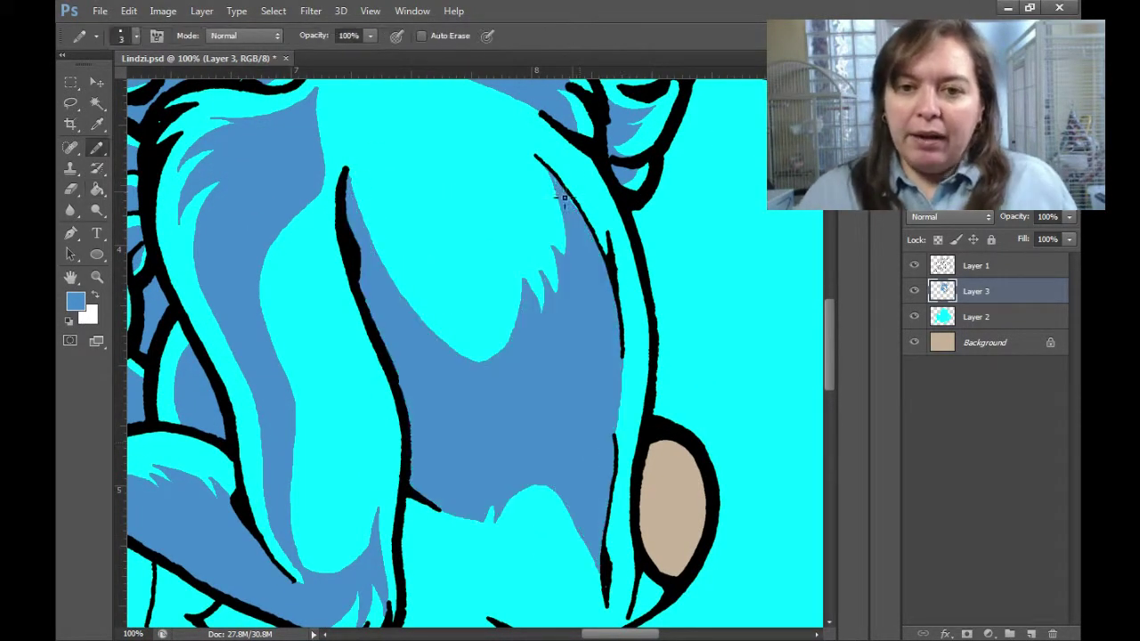
# Draw fur shadow lines down the tail and paint blue fur strokes under its outline.
pyautogui.scroll(-5, 669, 326)
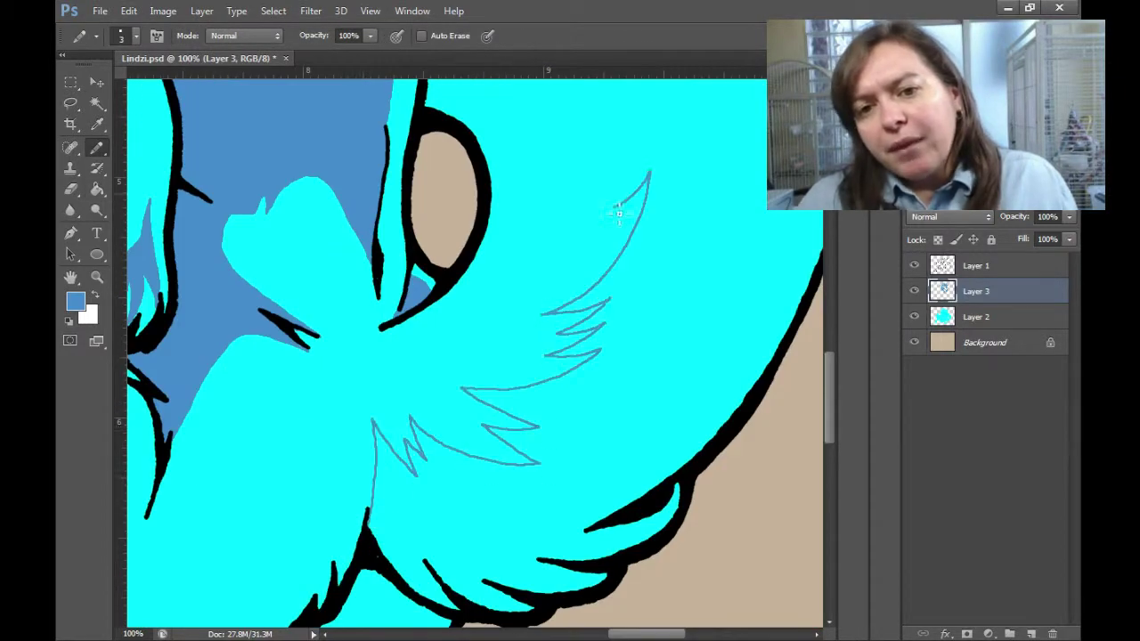
pyautogui.scroll(6, 619, 214)
pyautogui.moveTo(612, 502); pyautogui.dragTo(584, 319)
pyautogui.moveTo(767, 398); pyautogui.dragTo(792, 532)
pyautogui.moveTo(792, 532); pyautogui.dragTo(662, 242)
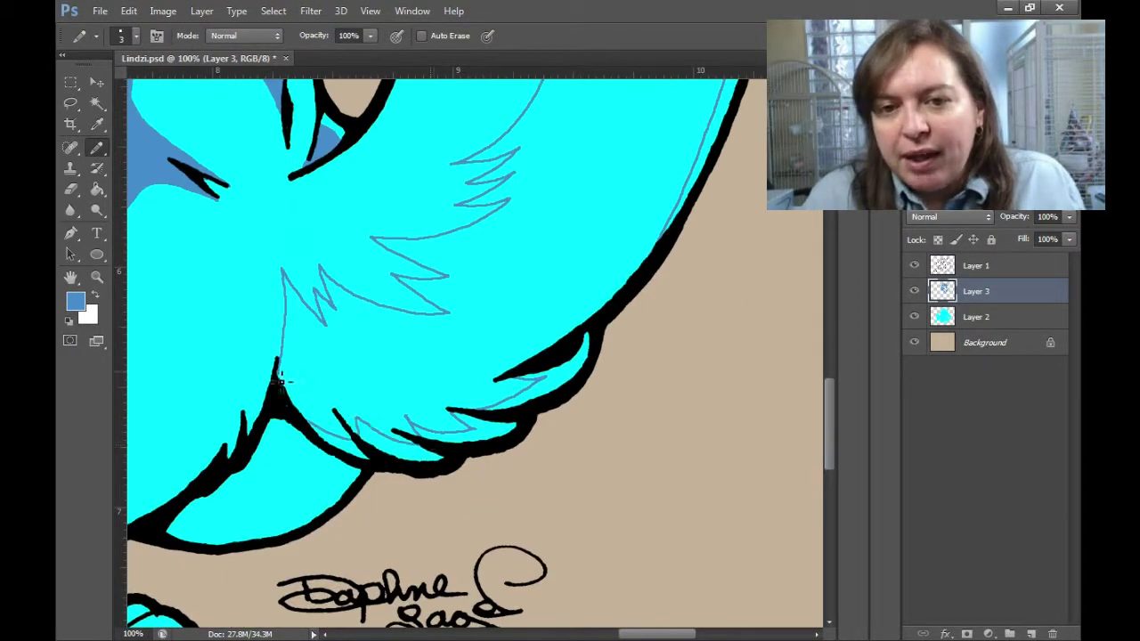
pyautogui.hotkey('ctrl', '0')
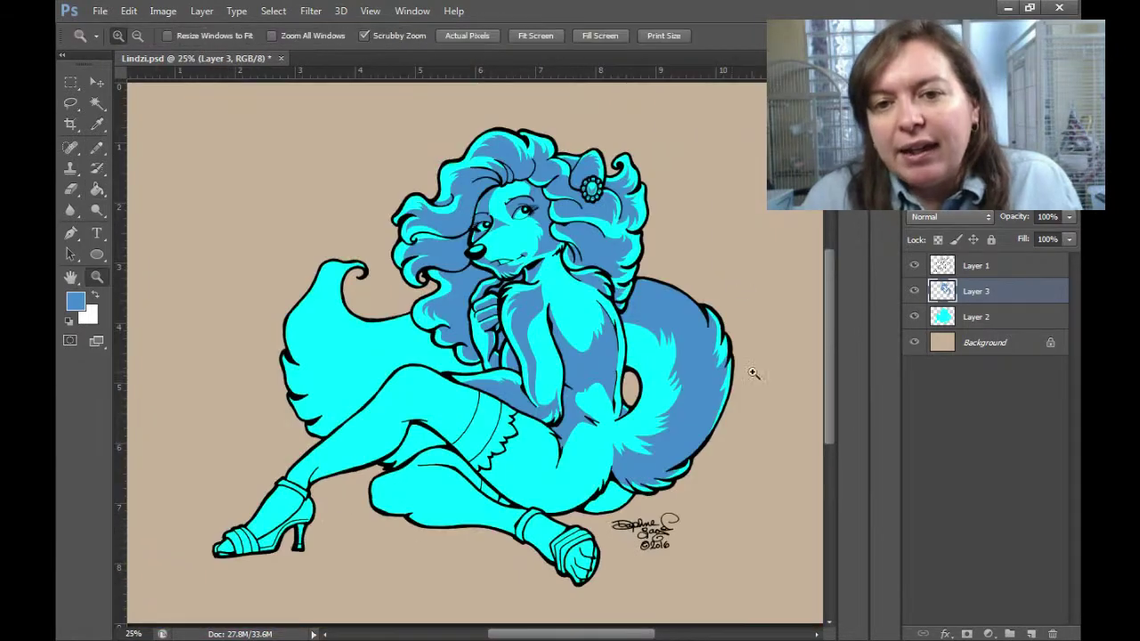
pyautogui.scroll(5, 608, 433)
pyautogui.moveTo(607, 433)
pyautogui.mouseDown()
pyautogui.moveTo(458, 496)
pyautogui.moveTo(603, 445)
pyautogui.mouseUp()
pyautogui.hscroll(-5, 739, 472)
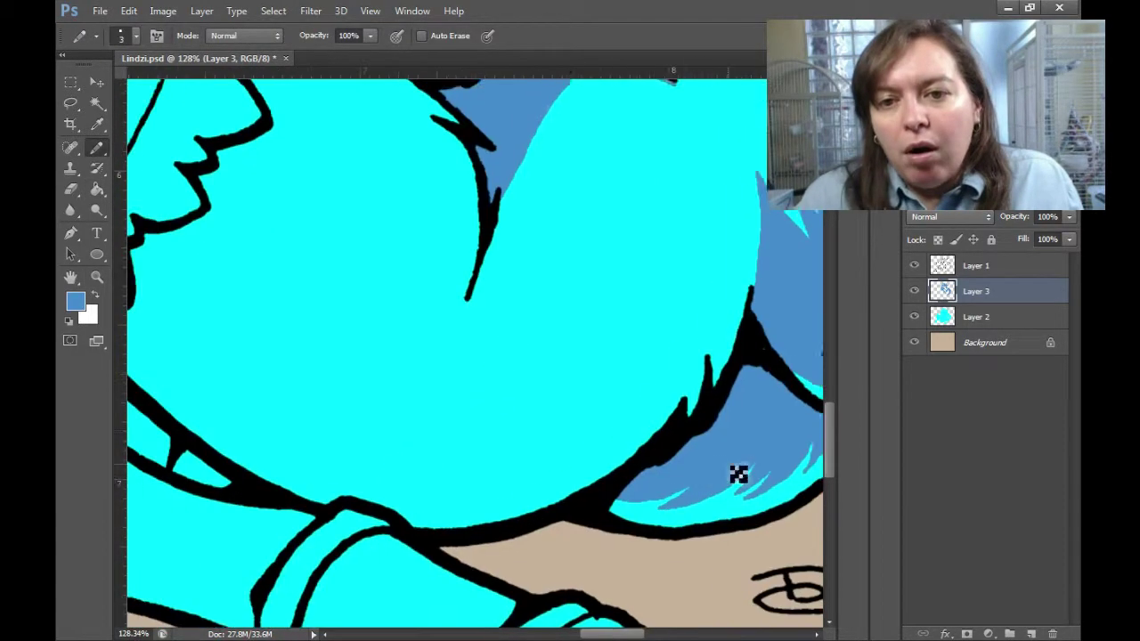
pyautogui.scroll(-4, 697, 437)
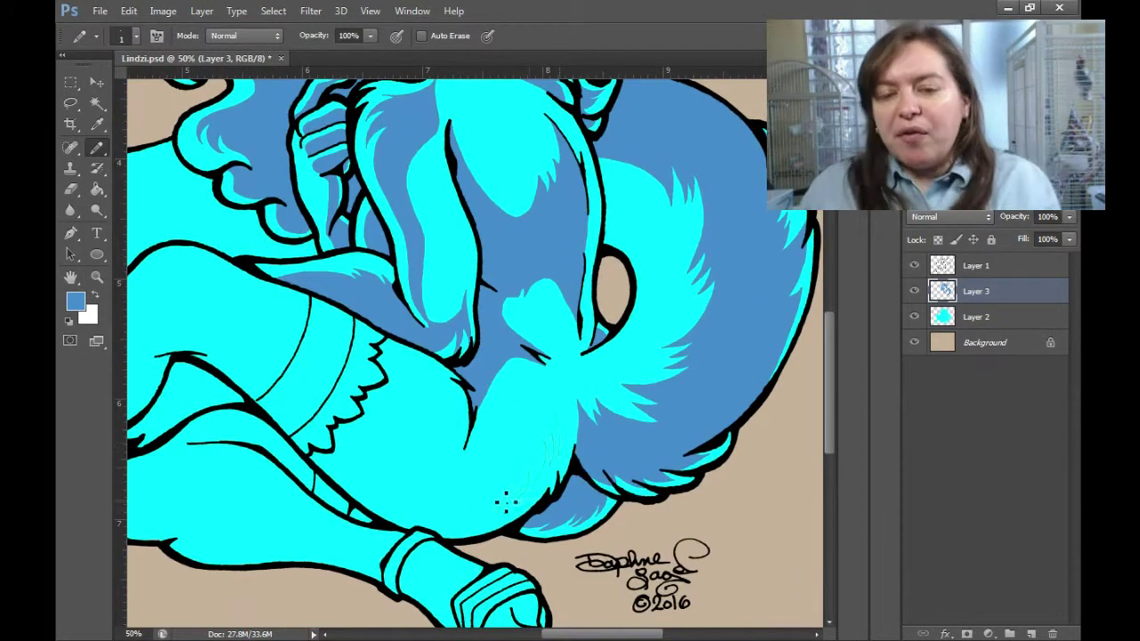
# Draw a shadow boundary across the tail curl and fill the tail region blue.
pyautogui.moveTo(383, 446); pyautogui.dragTo(635, 385)
pyautogui.scroll(-3, 634, 385)
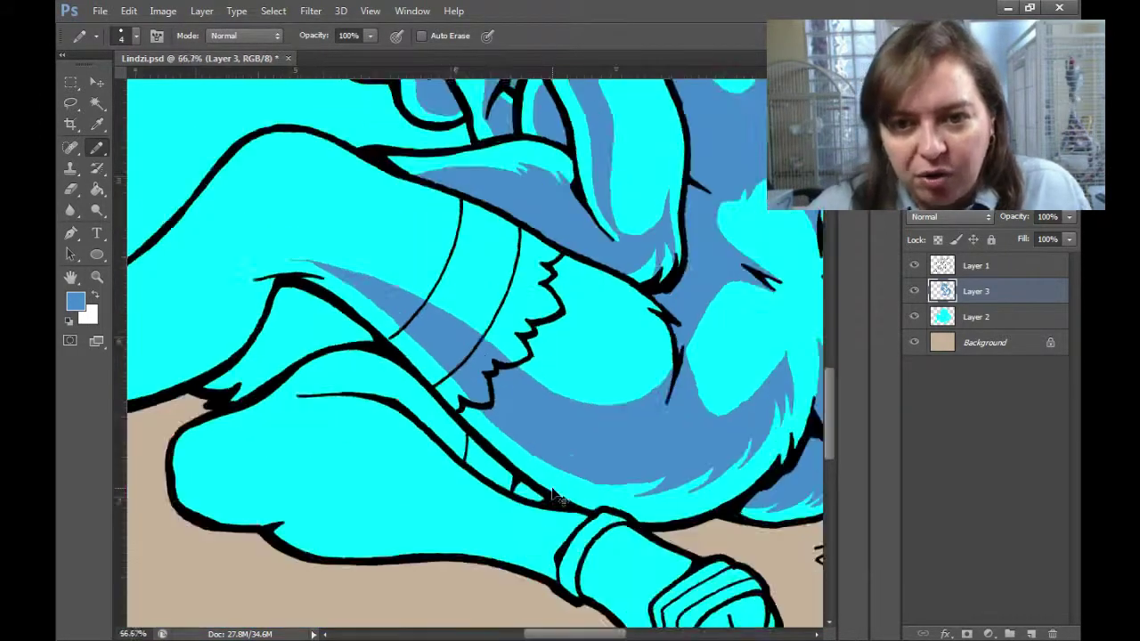
pyautogui.scroll(-3, 553, 492)
pyautogui.moveTo(498, 445); pyautogui.dragTo(565, 354)
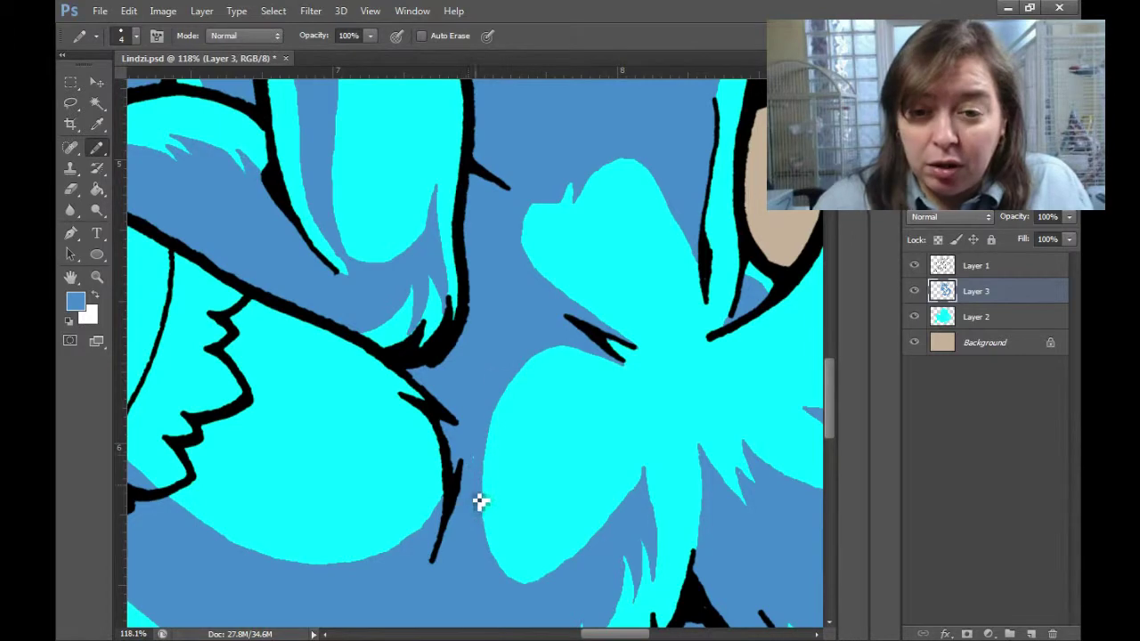
pyautogui.scroll(-5, 478, 501)
pyautogui.moveTo(493, 381); pyautogui.dragTo(588, 348)
pyautogui.moveTo(599, 237); pyautogui.dragTo(358, 147)
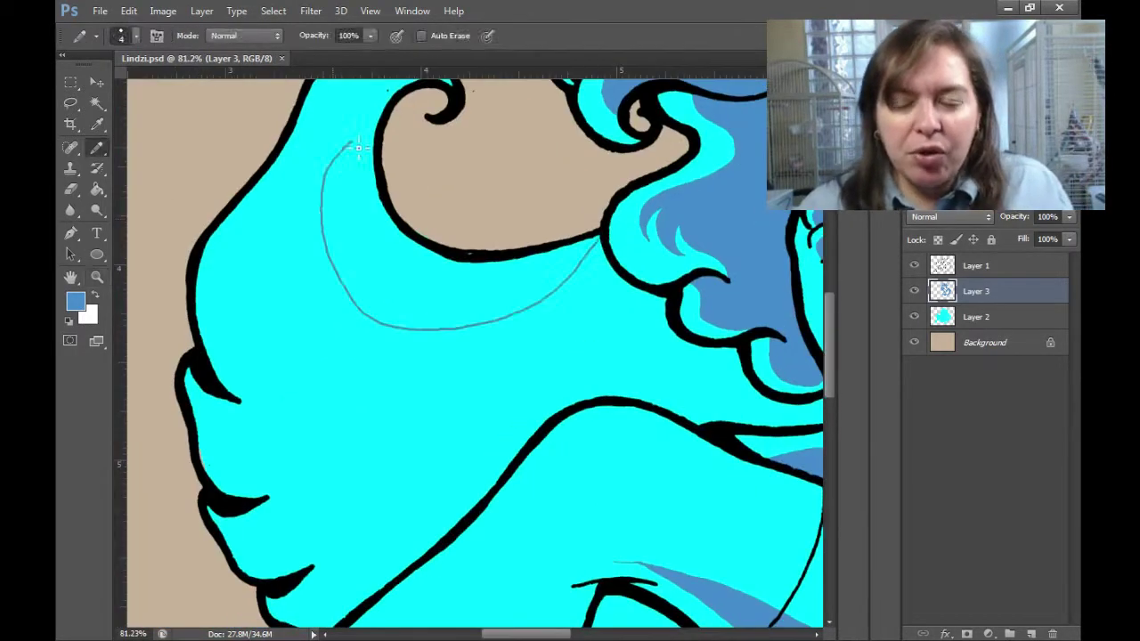
pyautogui.moveTo(693, 553); pyautogui.dragTo(603, 400)
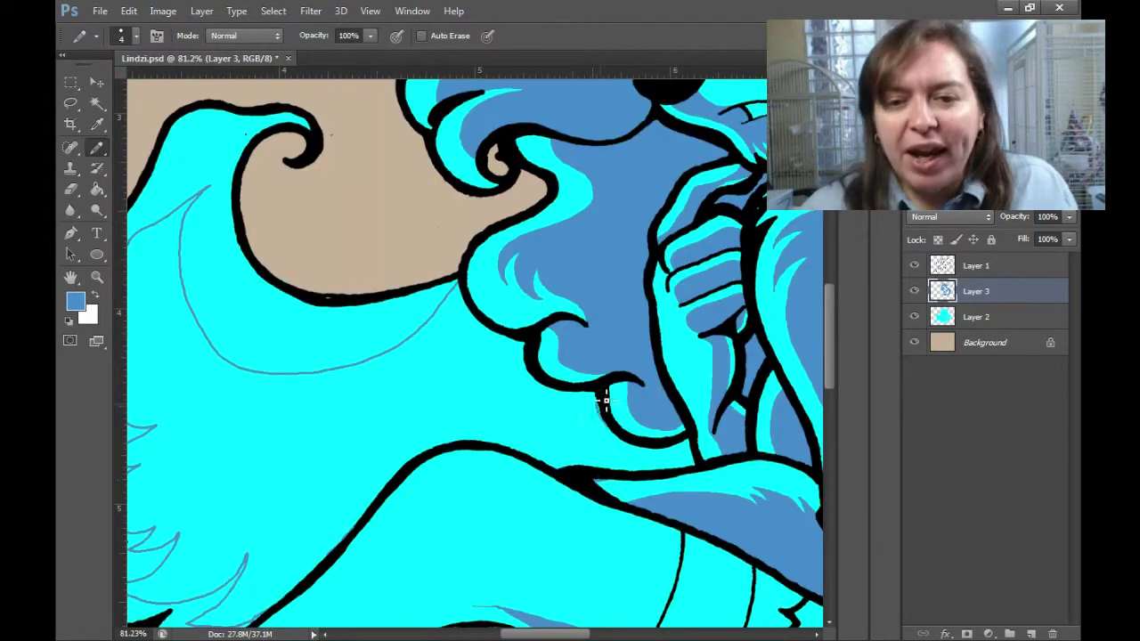
pyautogui.press('g')
pyautogui.click(517, 387)
pyautogui.press('b')
# Review the hair beside the tail and return to the blue shading layer.
pyautogui.moveTo(623, 486); pyautogui.dragTo(557, 470)
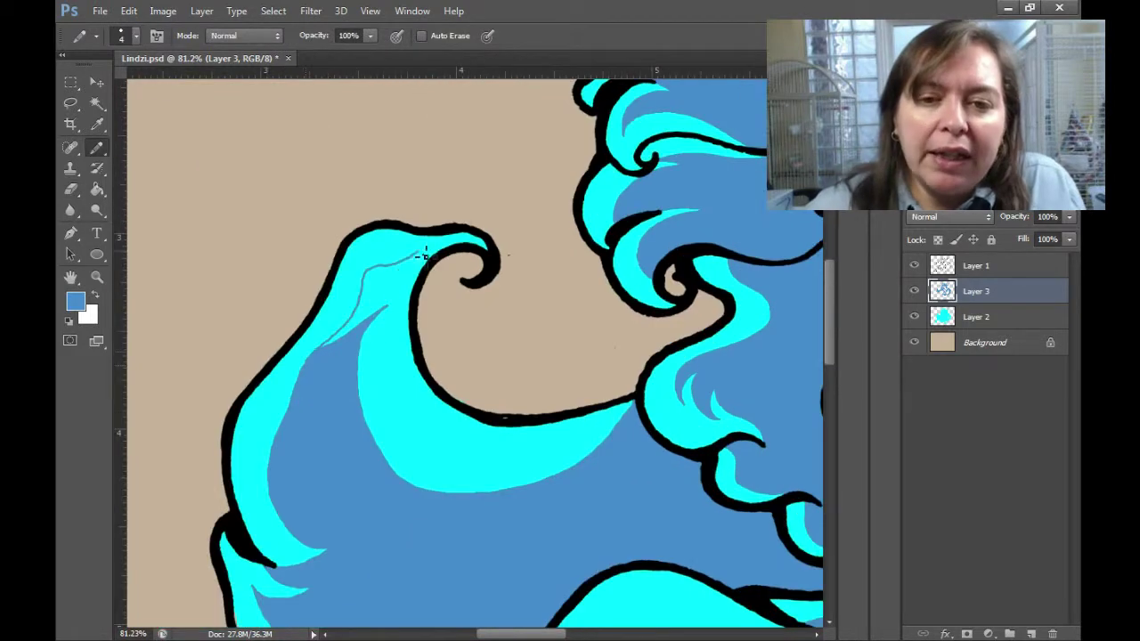
pyautogui.hotkey('alt', '[')
pyautogui.moveTo(263, 564); pyautogui.dragTo(307, 390)
pyautogui.hotkey('alt', ']')
pyautogui.keyDown('alt'); pyautogui.click(558, 446); pyautogui.keyUp('alt')
pyautogui.hotkey('ctrl', '-')
pyautogui.hotkey('ctrl', '-')
pyautogui.hotkey('ctrl', '-')
pyautogui.hotkey('ctrl', '-')
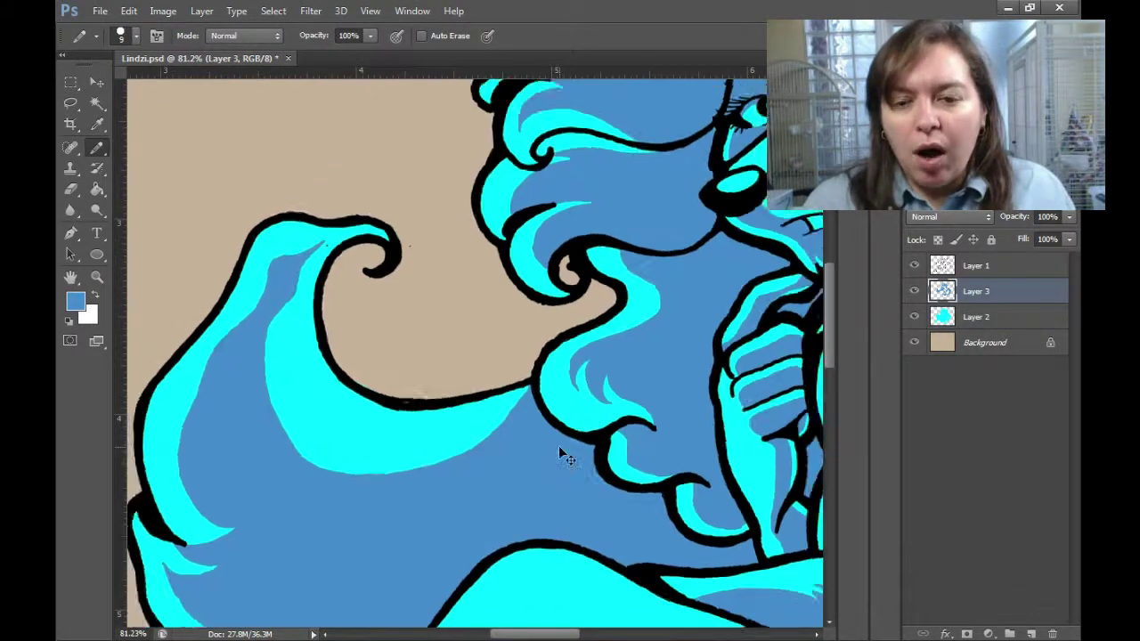
# Shrink the pencil and paint fur flick strokes on the leg.
pyautogui.press('z')
pyautogui.moveTo(563, 453); pyautogui.dragTo(528, 478)
pyautogui.press('[')
pyautogui.press('[')
pyautogui.press('[')
pyautogui.press('[')
pyautogui.press('[')
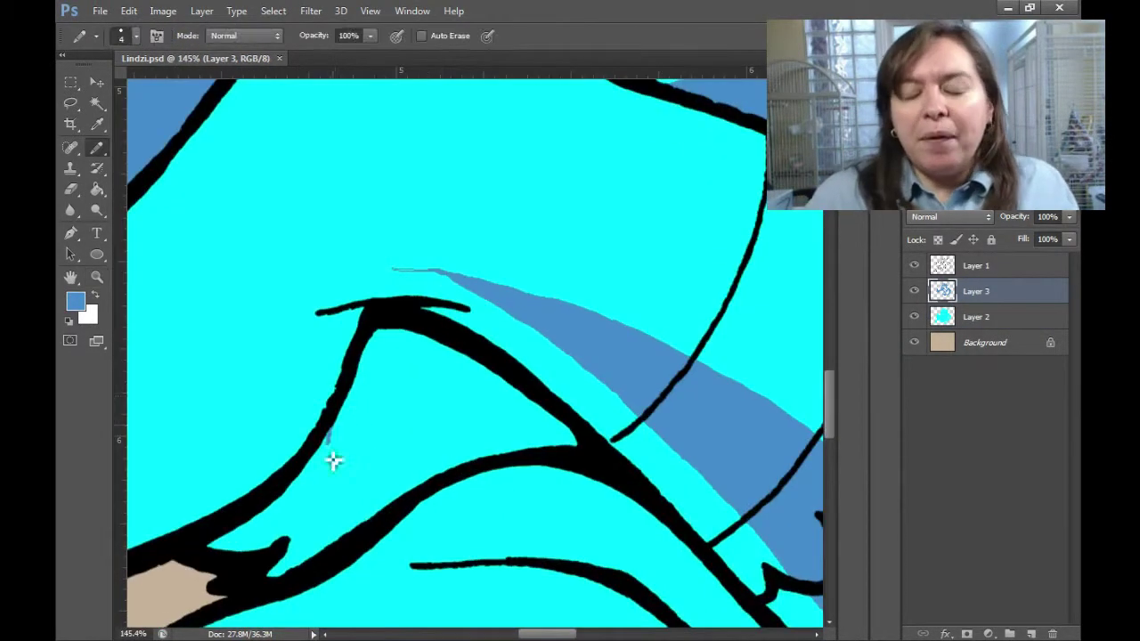
pyautogui.moveTo(330, 460)
pyautogui.mouseDown()
pyautogui.moveTo(554, 463)
pyautogui.moveTo(498, 445)
pyautogui.mouseUp()
pyautogui.hotkey('ctrl', '-')
pyautogui.hotkey('ctrl', '-')
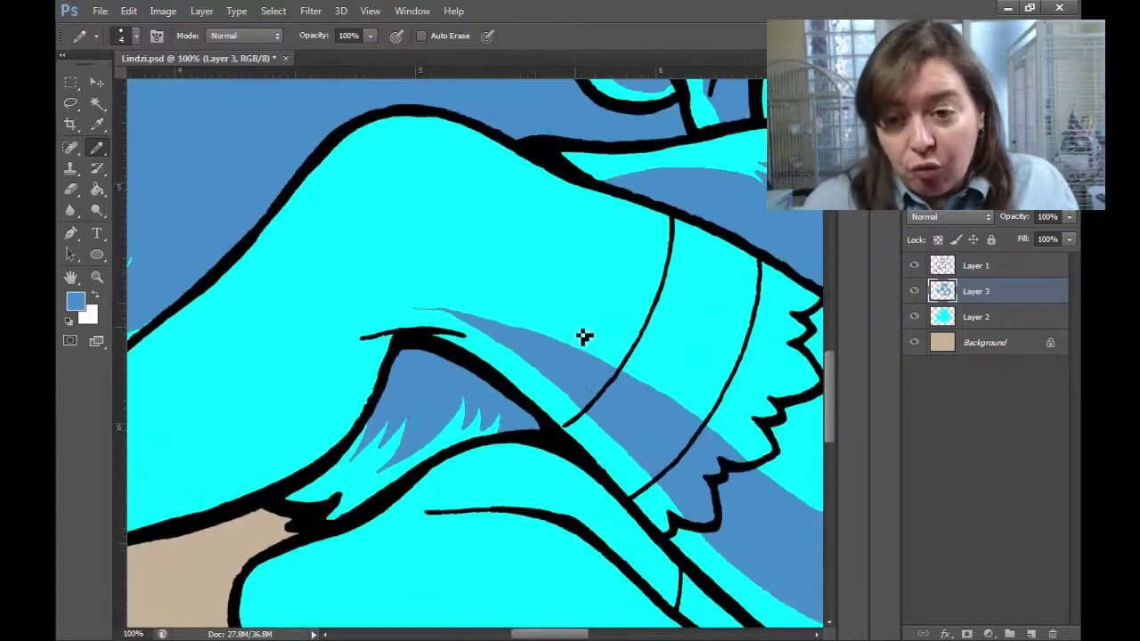
pyautogui.hotkey('ctrl', '+')
# Paint a shadow band along the thigh with fur strokes and a line near the shoe.
pyautogui.moveTo(574, 304); pyautogui.dragTo(183, 481)
pyautogui.moveTo(598, 312); pyautogui.dragTo(478, 420)
pyautogui.moveTo(476, 352); pyautogui.dragTo(387, 465)
pyautogui.moveTo(435, 401)
pyautogui.mouseDown()
pyautogui.moveTo(191, 509)
pyautogui.moveTo(464, 412)
pyautogui.mouseUp()
pyautogui.moveTo(449, 405); pyautogui.dragTo(256, 574)
pyautogui.moveTo(267, 561); pyautogui.dragTo(420, 309)
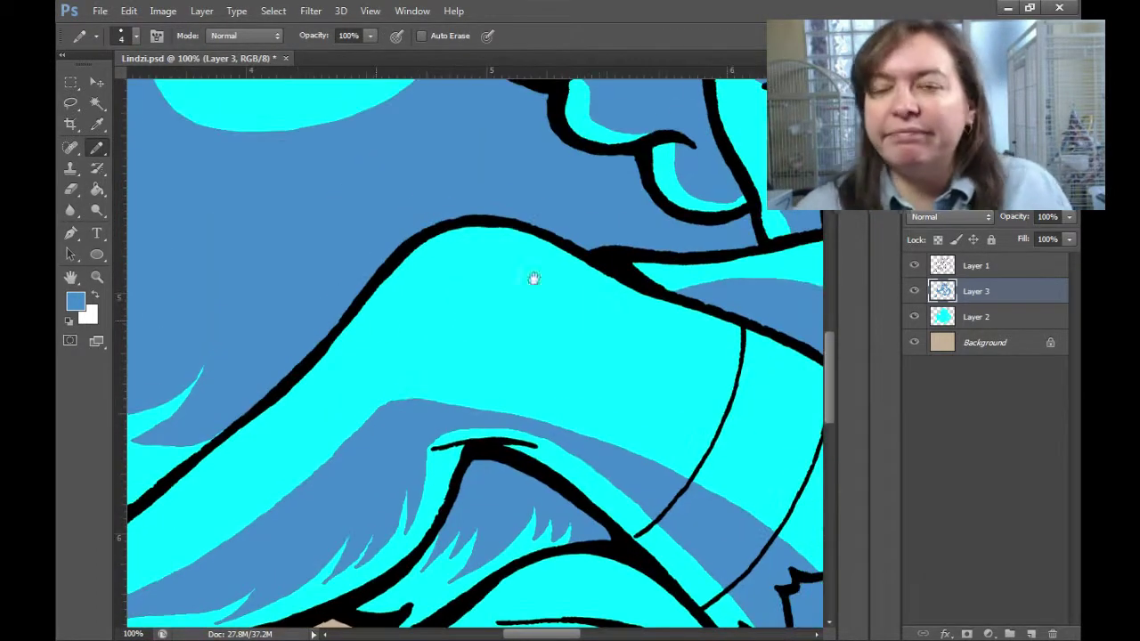
pyautogui.moveTo(445, 325); pyautogui.dragTo(378, 365)
# Outline a shadow on the upper leg and fill its cyan area dark blue.
pyautogui.hotkey('ctrl', '-')
pyautogui.hotkey('ctrl', '-')
pyautogui.hotkey('ctrl', '-')
pyautogui.hotkey('ctrl', '-')
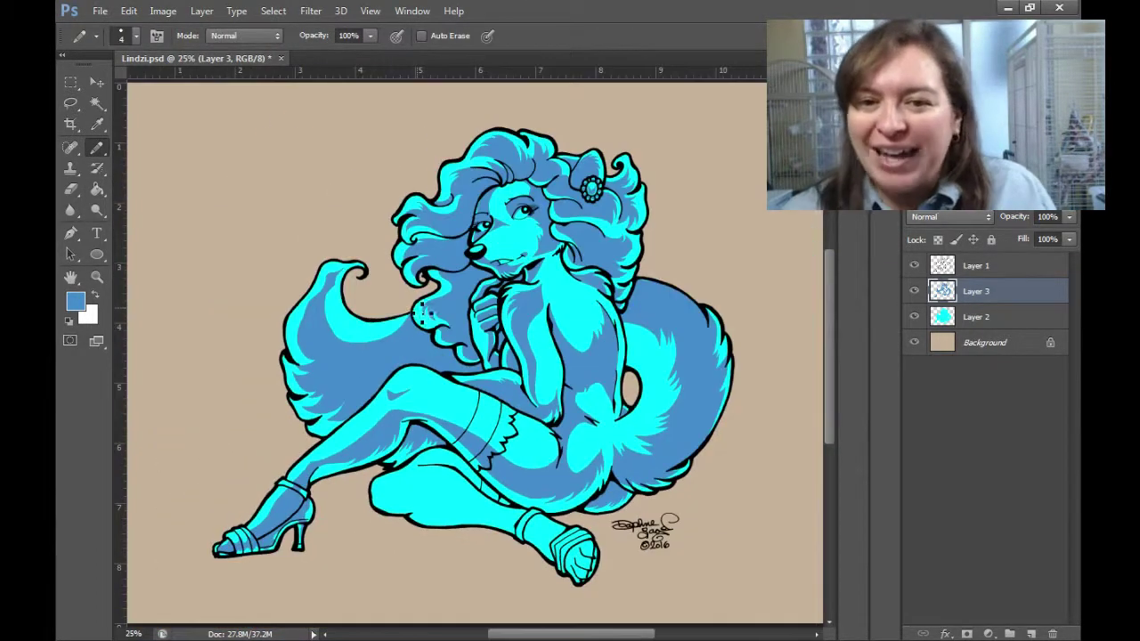
pyautogui.moveTo(422, 309); pyautogui.dragTo(404, 275)
pyautogui.moveTo(463, 330); pyautogui.dragTo(499, 383)
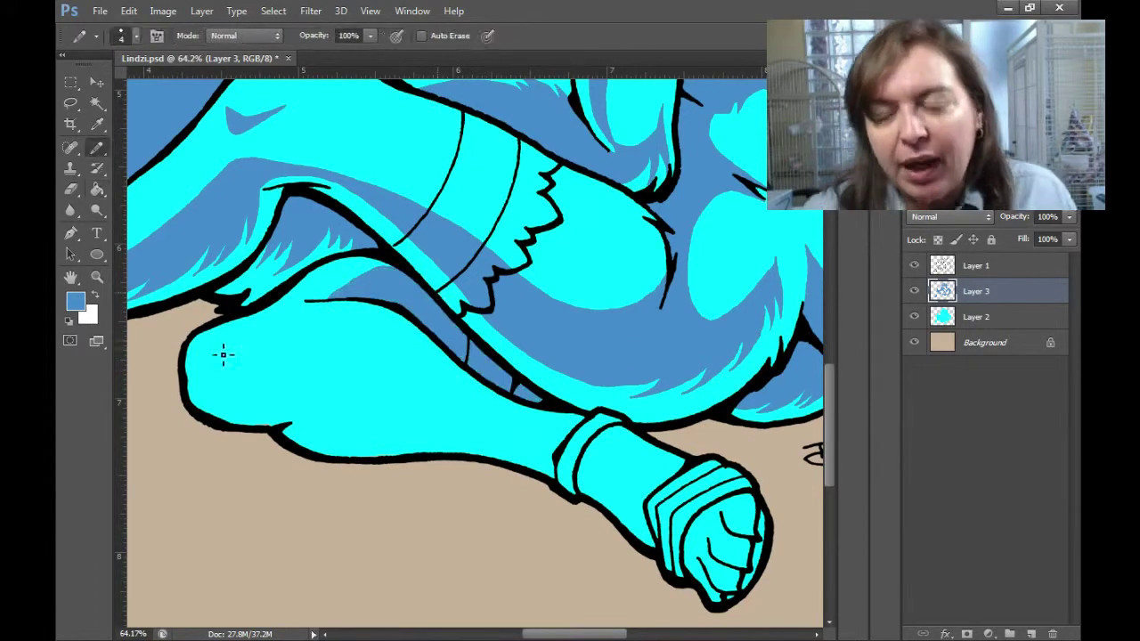
pyautogui.press('g')
pyautogui.click(503, 443)
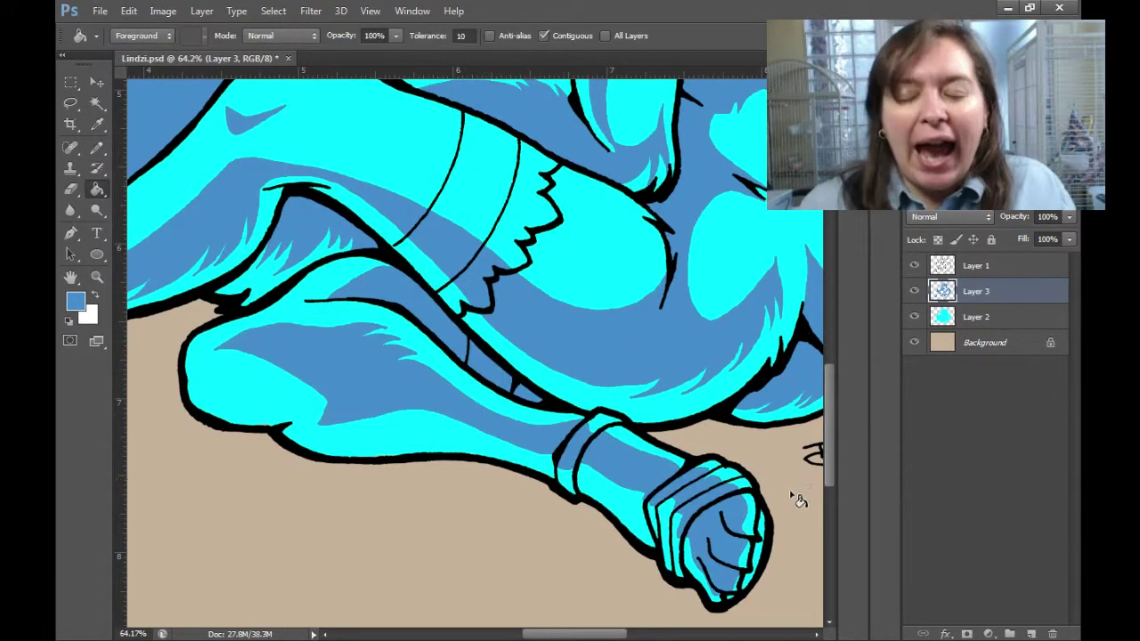
pyautogui.press('b')
pyautogui.press('g')
pyautogui.hotkey('ctrl', '-')
pyautogui.hotkey('ctrl', '-')
pyautogui.hotkey('ctrl', '-')
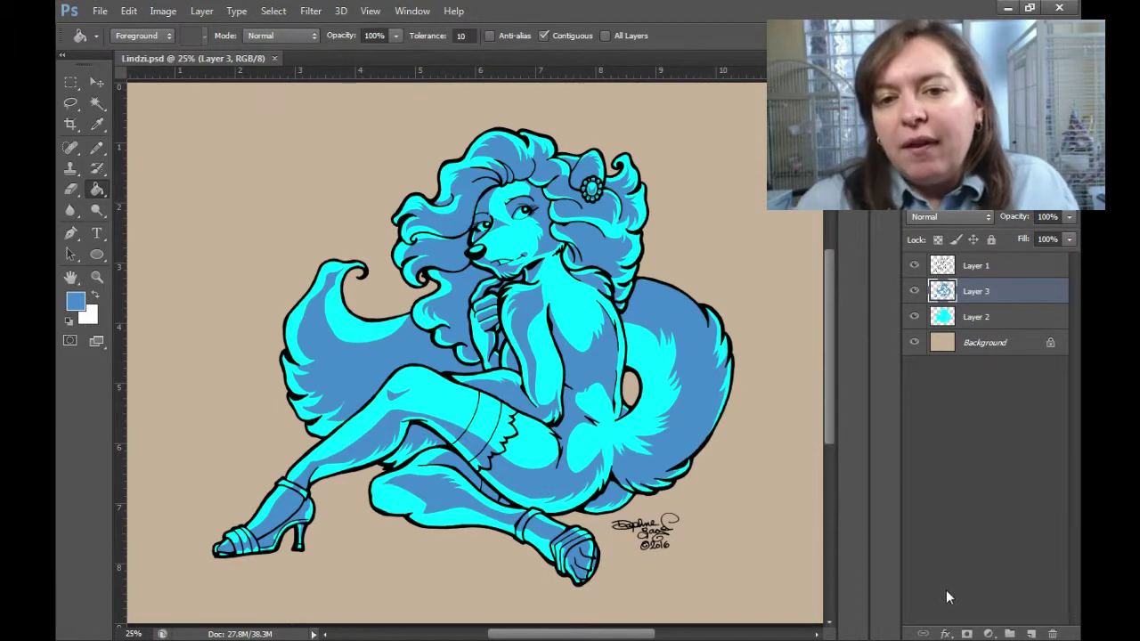
# Add a new layer for the shading and zoom in close on the hair ornament.
pyautogui.press('z')
pyautogui.click(1030, 635)
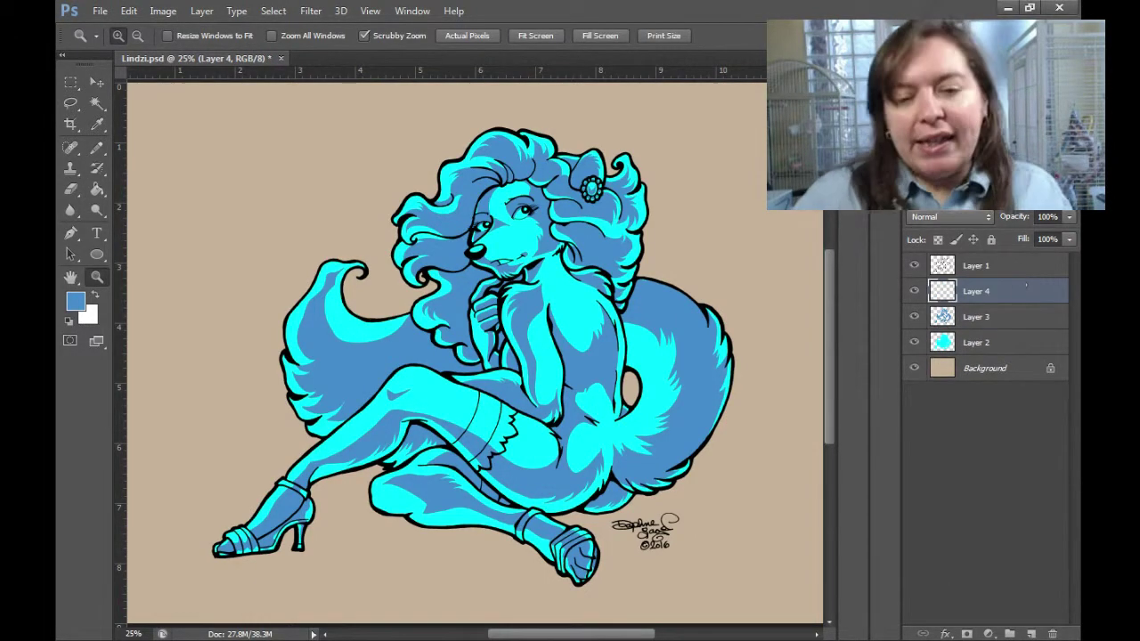
pyautogui.press('b')
pyautogui.press('z')
pyautogui.moveTo(587, 153); pyautogui.dragTo(648, 379)
# Draw a dark-blue shadow line and three curved hair strands, and fill hair wedges beside the ornament.
pyautogui.press('b')
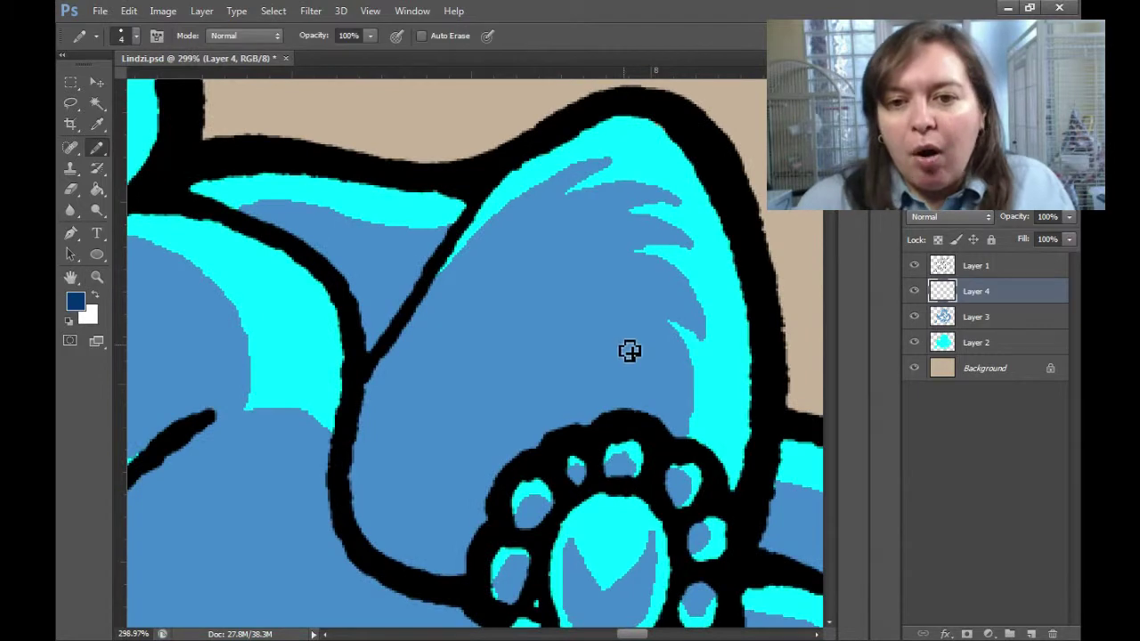
pyautogui.moveTo(472, 218); pyautogui.dragTo(354, 461)
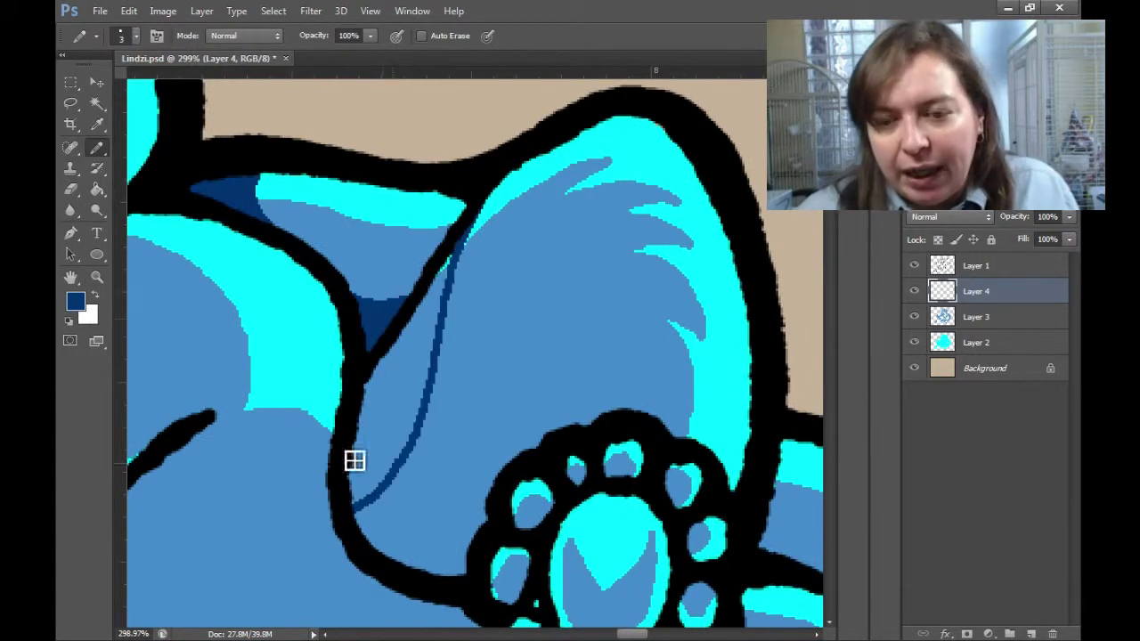
pyautogui.press('g')
pyautogui.click(432, 342)
pyautogui.press('b')
pyautogui.moveTo(445, 369); pyautogui.dragTo(575, 256)
pyautogui.moveTo(445, 367); pyautogui.dragTo(610, 348)
pyautogui.moveTo(481, 376); pyautogui.dragTo(583, 423)
pyautogui.press('g')
pyautogui.click(446, 463)
# Zoom in further and add short dark-blue shadow strokes around the ornament's edge.
pyautogui.press('b')
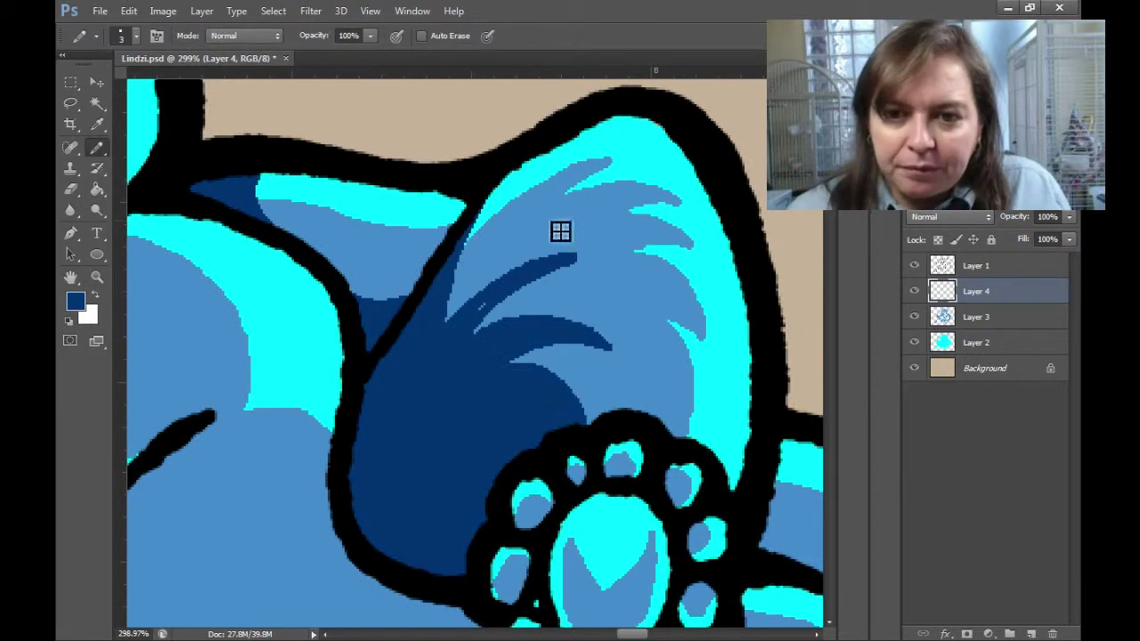
pyautogui.scroll(-3, 641, 374)
pyautogui.hscroll(2, 641, 374)
pyautogui.hotkey('ctrl', '+')
pyautogui.scroll(-2, 657, 439)
pyautogui.hscroll(1, 657, 439)
pyautogui.moveTo(628, 316); pyautogui.dragTo(619, 339)
pyautogui.moveTo(597, 244); pyautogui.dragTo(585, 259)
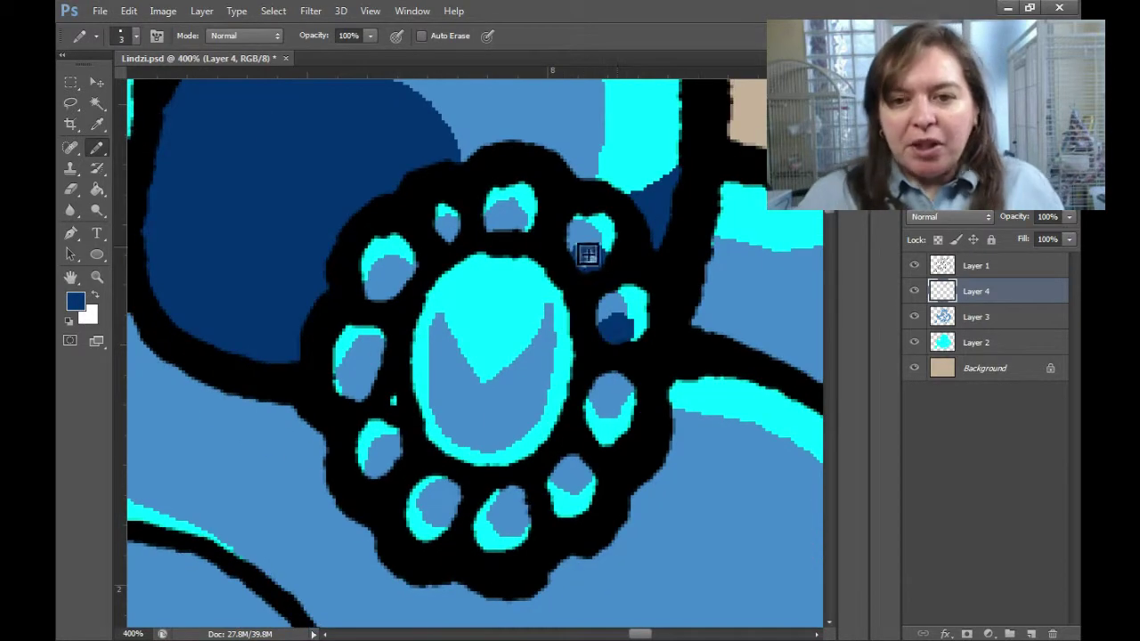
pyautogui.moveTo(533, 206); pyautogui.dragTo(521, 227)
pyautogui.moveTo(407, 253); pyautogui.dragTo(391, 280)
pyautogui.moveTo(376, 334); pyautogui.dragTo(365, 360)
pyautogui.moveTo(394, 432); pyautogui.dragTo(383, 458)
# Shade the small lower ovals and both sides of the large central oval dark blue.
pyautogui.moveTo(445, 485); pyautogui.dragTo(435, 521)
pyautogui.moveTo(515, 492); pyautogui.dragTo(504, 524)
pyautogui.moveTo(584, 458); pyautogui.dragTo(568, 481)
pyautogui.moveTo(619, 378); pyautogui.dragTo(611, 387)
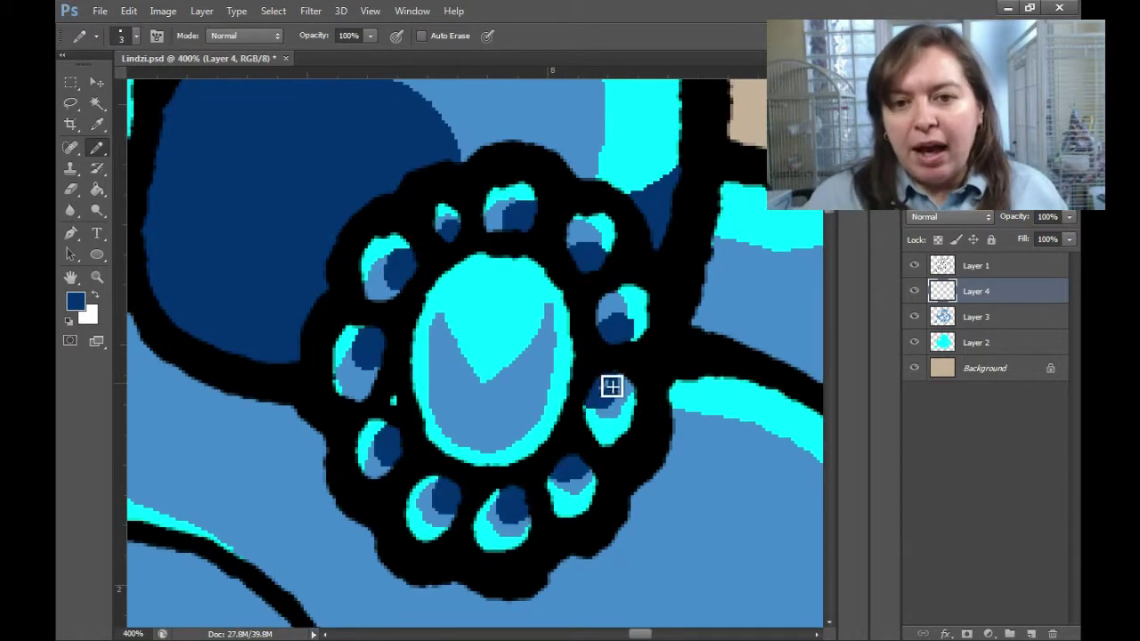
pyautogui.moveTo(446, 285)
pyautogui.mouseDown()
pyautogui.moveTo(537, 437)
pyautogui.moveTo(552, 400)
pyautogui.moveTo(504, 376)
pyautogui.mouseUp()
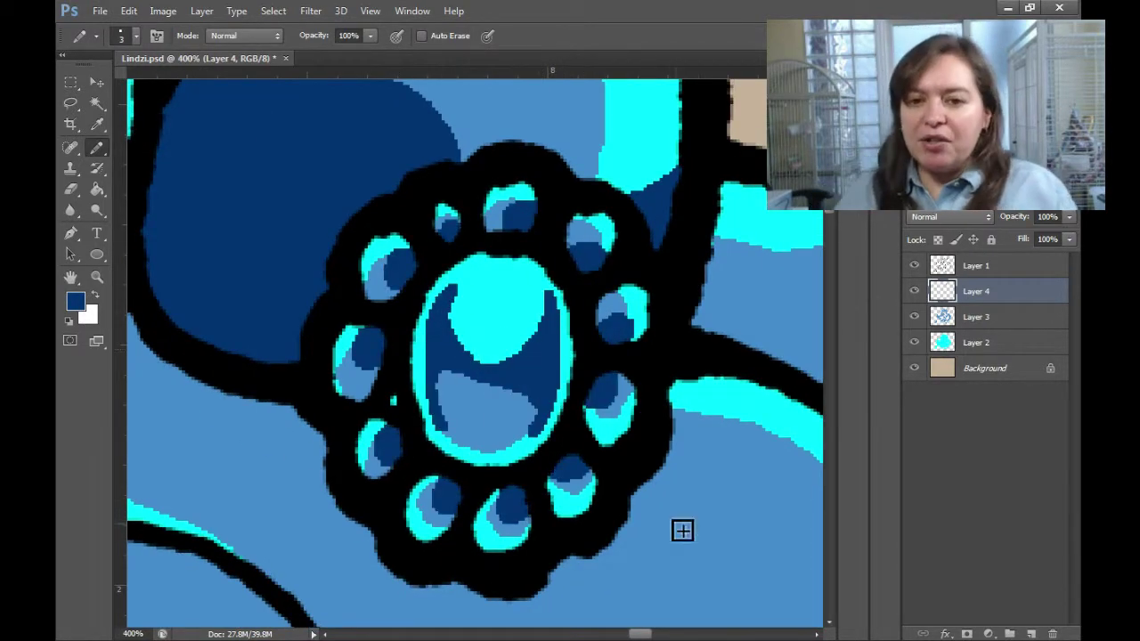
# Outline and fill a fur fold dark blue, then fill the small closed-off area.
pyautogui.moveTo(683, 531)
pyautogui.mouseDown()
pyautogui.moveTo(463, 374)
pyautogui.moveTo(320, 294)
pyautogui.mouseUp()
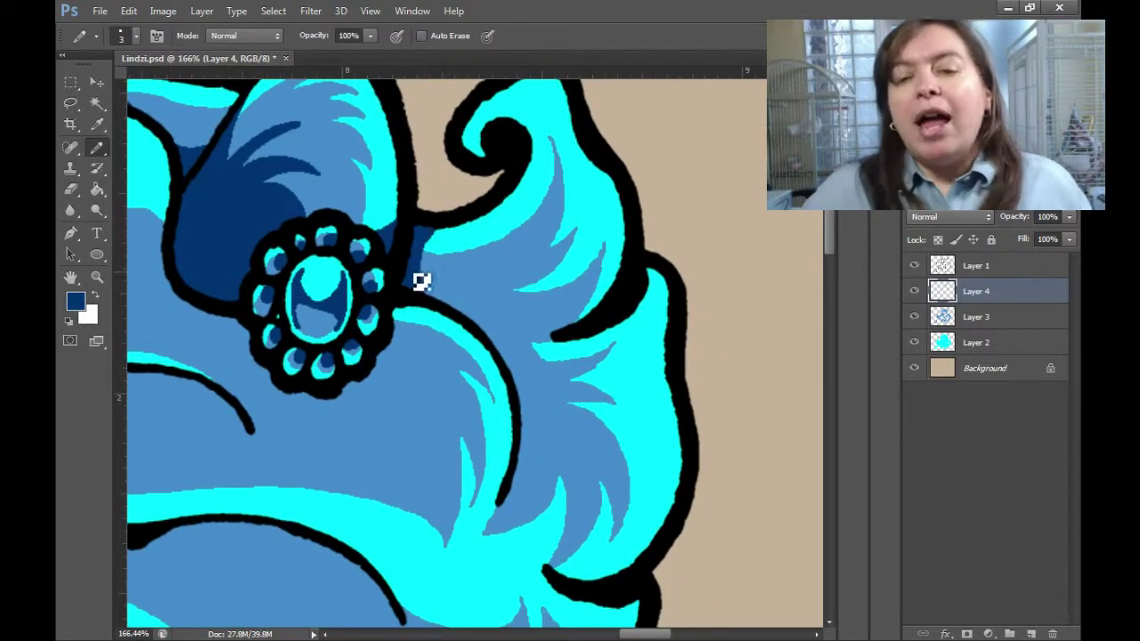
pyautogui.moveTo(421, 282)
pyautogui.mouseDown()
pyautogui.moveTo(534, 356)
pyautogui.moveTo(509, 514)
pyautogui.moveTo(498, 348)
pyautogui.mouseUp()
pyautogui.press('g')
pyautogui.click(491, 308)
pyautogui.press('b')
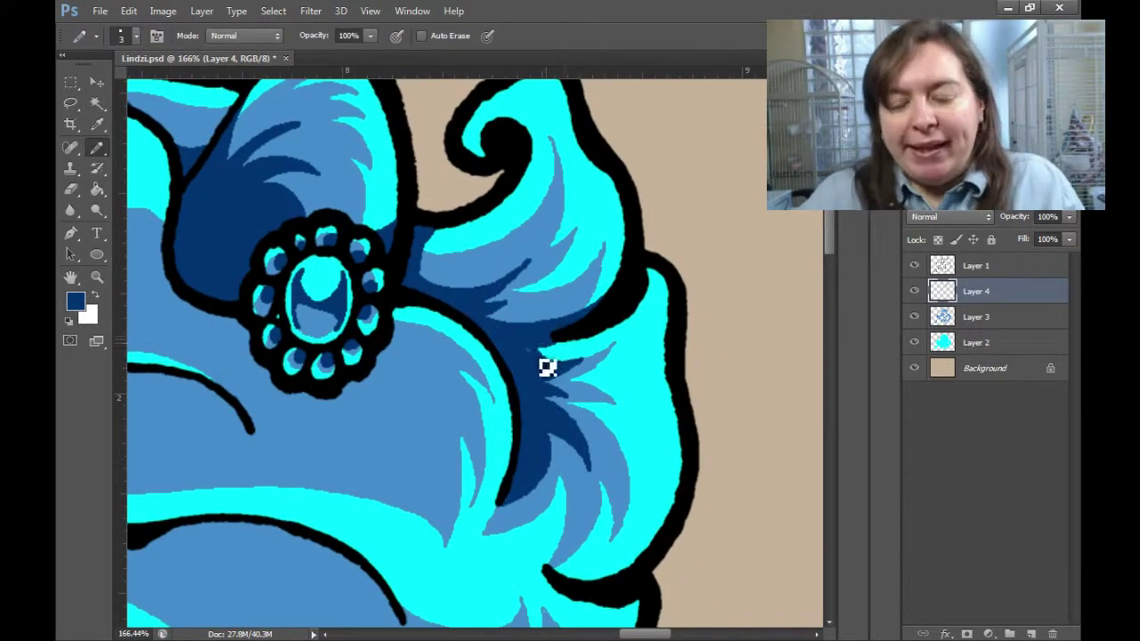
pyautogui.press('g')
pyautogui.click(658, 308)
pyautogui.press('b')
# Add short dark-blue strokes near the ornament and fill a hair section with shadow.
pyautogui.scroll(-2, 720, 318)
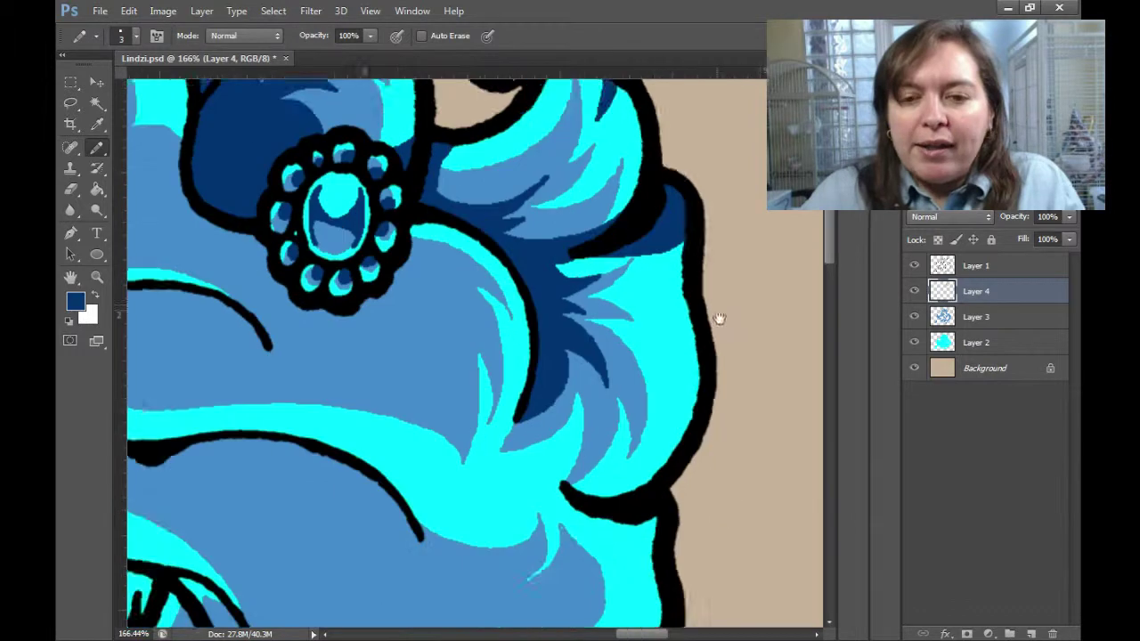
pyautogui.scroll(-3, 692, 330)
pyautogui.keyDown('alt'); pyautogui.click(692, 331); pyautogui.keyUp('alt')
pyautogui.scroll(4, 540, 395)
pyautogui.hscroll(-5, 539, 394)
pyautogui.moveTo(346, 334); pyautogui.dragTo(411, 349)
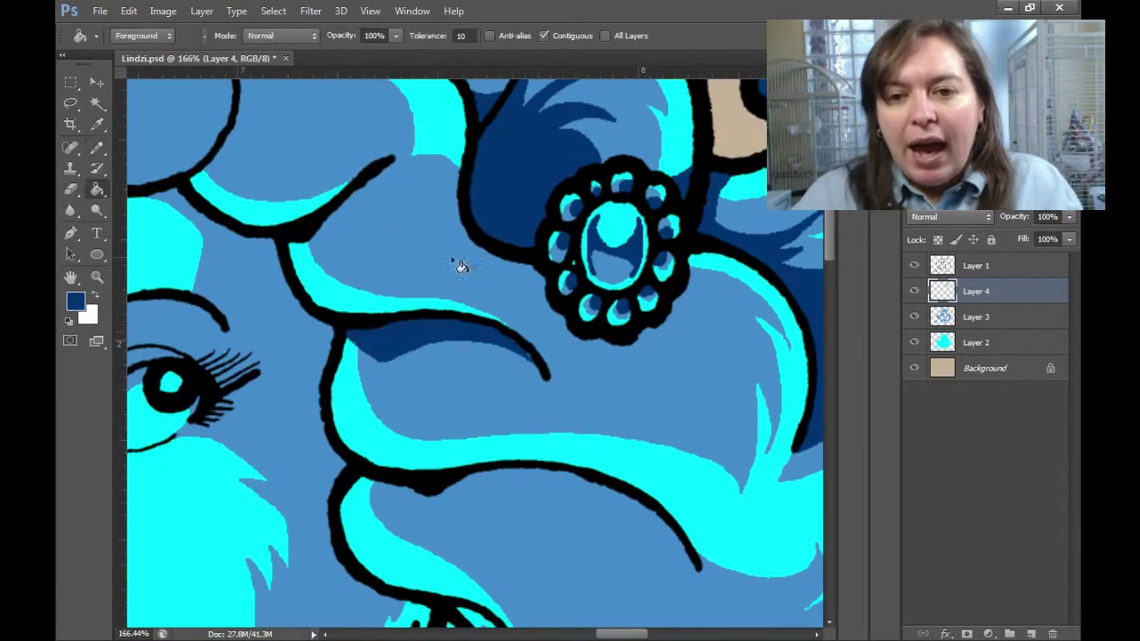
pyautogui.press('b')
pyautogui.scroll(1, 623, 356)
pyautogui.moveTo(597, 399); pyautogui.dragTo(667, 389)
pyautogui.press('g')
pyautogui.click(668, 378)
# Fill two more hair sections with dark-blue shadow.
pyautogui.scroll(2, 508, 347)
pyautogui.hscroll(-3, 507, 347)
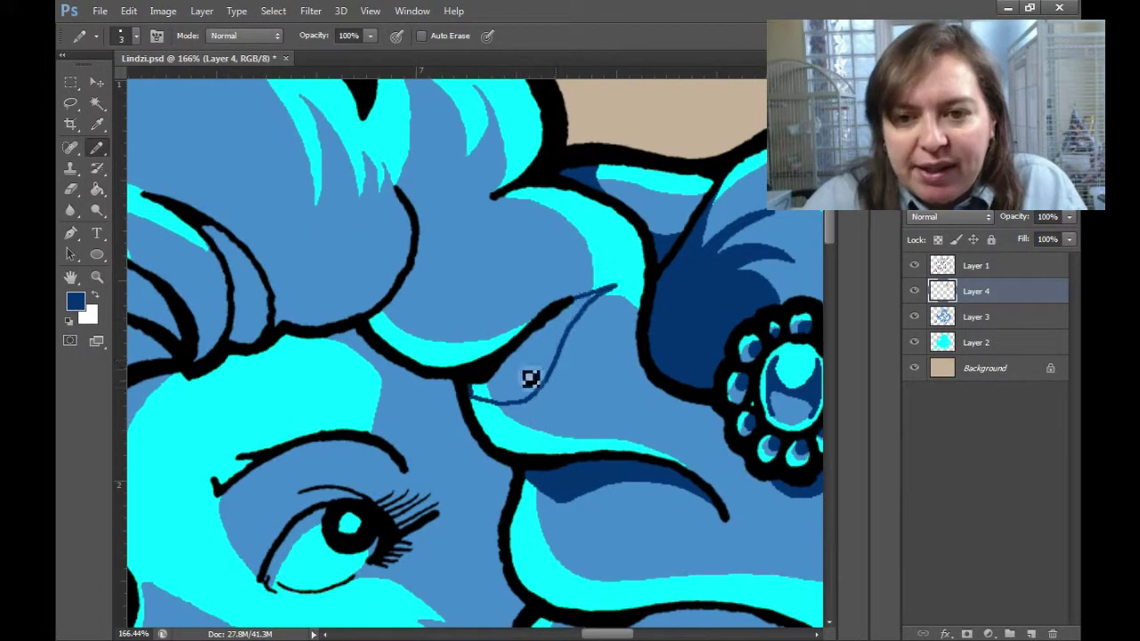
pyautogui.click(526, 374)
pyautogui.scroll(2, 501, 362)
pyautogui.hscroll(-3, 501, 362)
pyautogui.click(561, 307)
pyautogui.press('b')
pyautogui.scroll(2, 574, 309)
pyautogui.hscroll(-2, 575, 310)
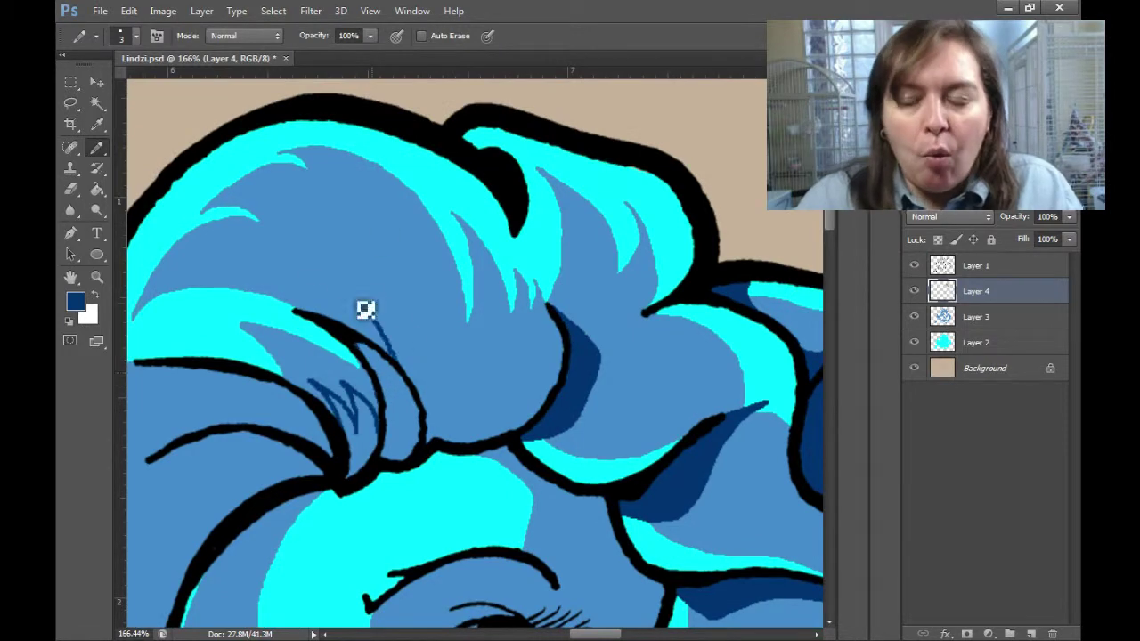
# Fill four individual hair strands with dark-blue shadow.
pyautogui.press('g')
pyautogui.click(374, 356)
pyautogui.click(499, 392)
pyautogui.click(445, 372)
pyautogui.click(360, 437)
pyautogui.scroll(1, 710, 529)
pyautogui.hscroll(1, 710, 529)
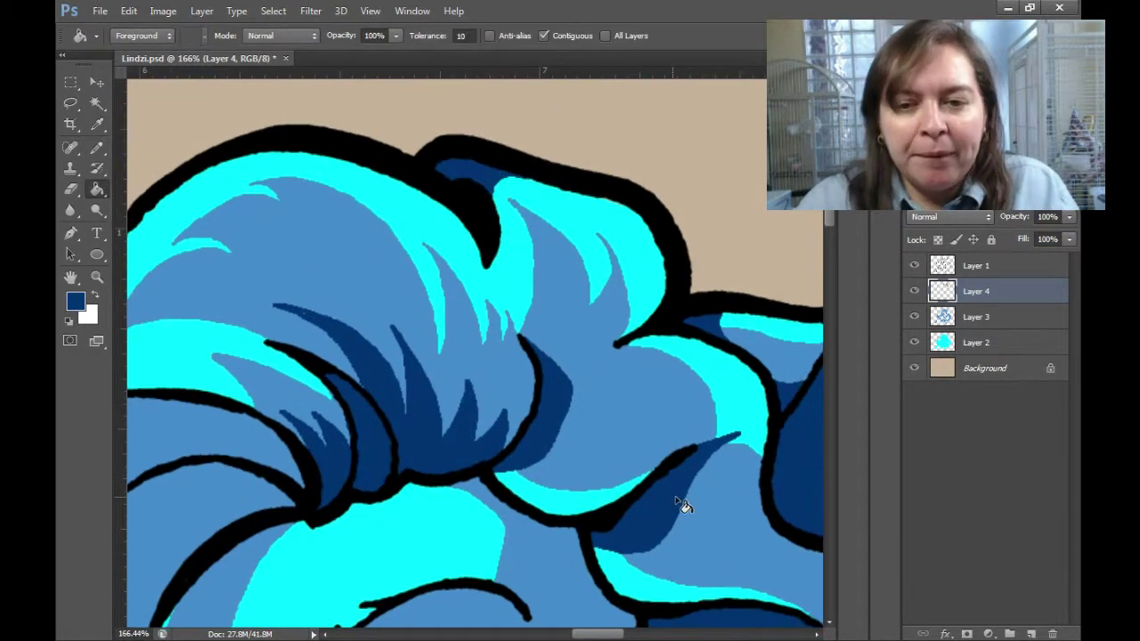
# Fill the hair strands above the face and further down in dark blue.
pyautogui.scroll(-5, 682, 505)
pyautogui.hscroll(-5, 682, 505)
pyautogui.click(407, 229)
pyautogui.click(383, 267)
pyautogui.click(326, 547)
pyautogui.press('b')
pyautogui.scroll(-4, 550, 249)
pyautogui.hscroll(1, 549, 249)
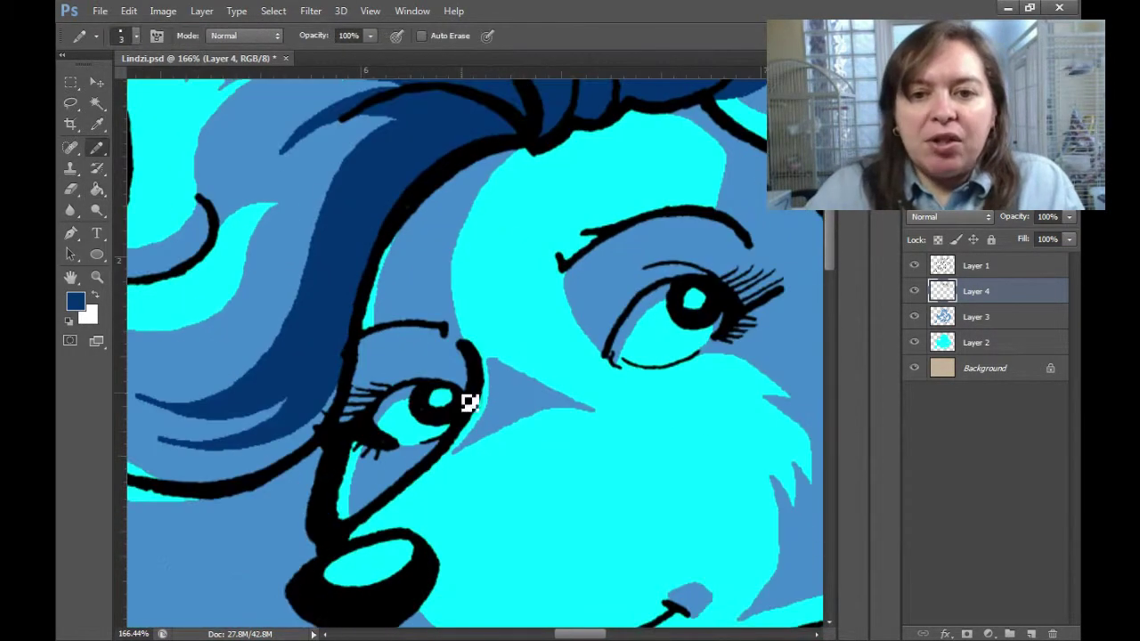
# Darken the hair beside the left eye and add a final dark-blue stroke.
pyautogui.press('g')
pyautogui.click(450, 372)
pyautogui.scroll(2, 400, 467)
pyautogui.hscroll(1, 401, 467)
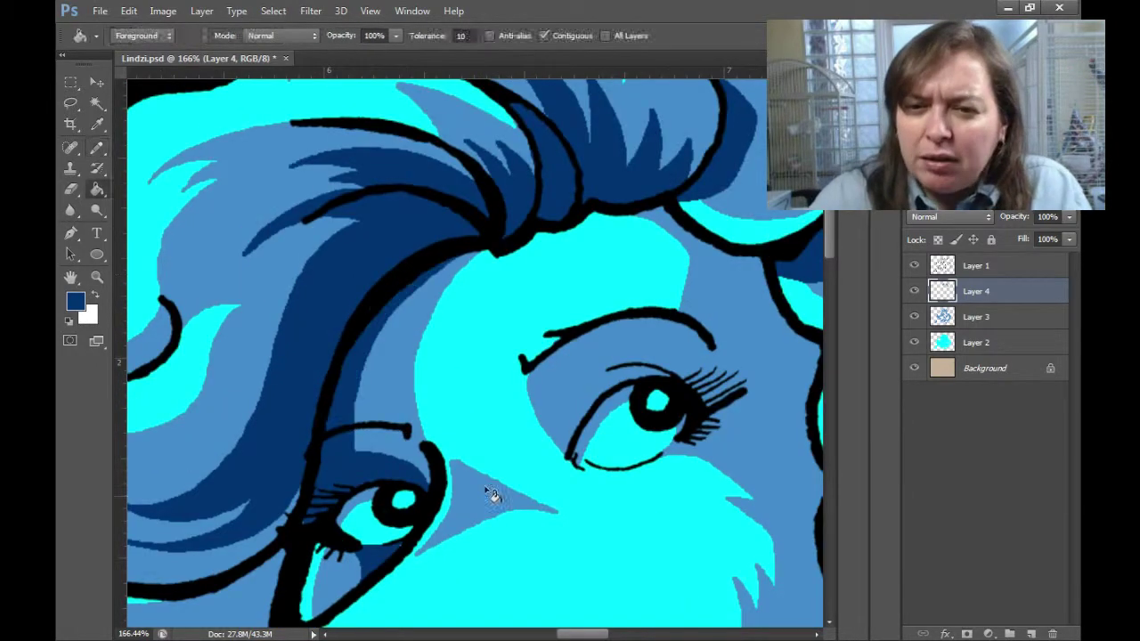
pyautogui.press('b')
pyautogui.scroll(-1, 495, 496)
pyautogui.hscroll(1, 495, 496)
pyautogui.hscroll(3, 623, 374)
pyautogui.moveTo(586, 232)
pyautogui.mouseDown()
pyautogui.moveTo(637, 452)
pyautogui.moveTo(659, 349)
pyautogui.mouseUp()
pyautogui.scroll(-4, 644, 458)
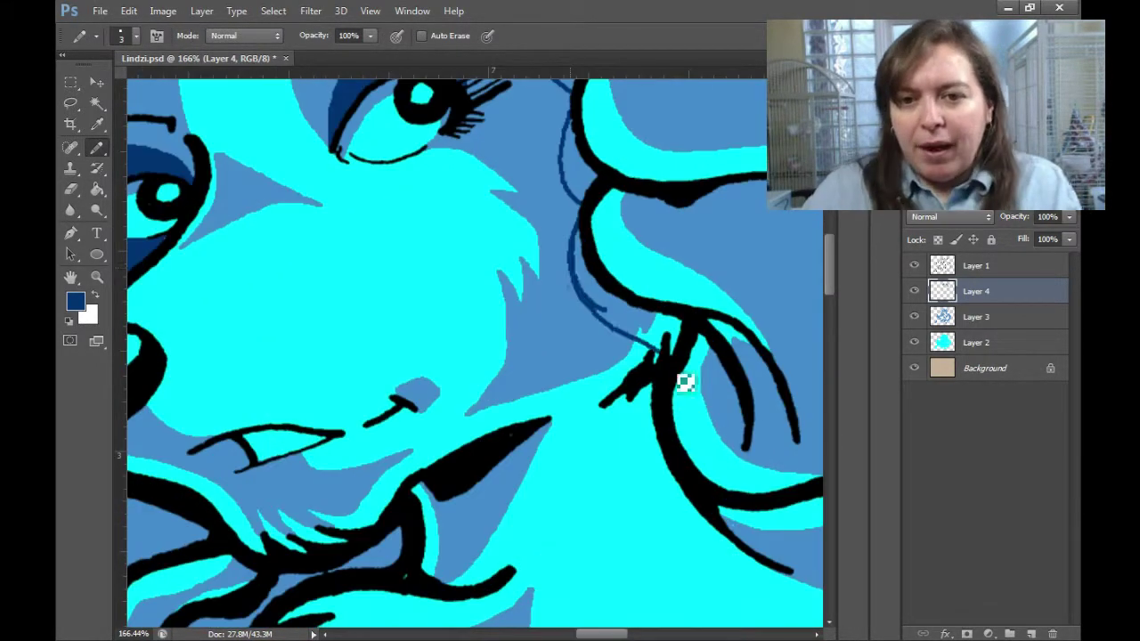
pyautogui.scroll(5, 585, 279)
pyautogui.hscroll(-1, 585, 279)
# Fill the area under the black curve and two hair areas dark navy.
pyautogui.scroll(-5, 667, 326)
pyautogui.hscroll(9, 667, 326)
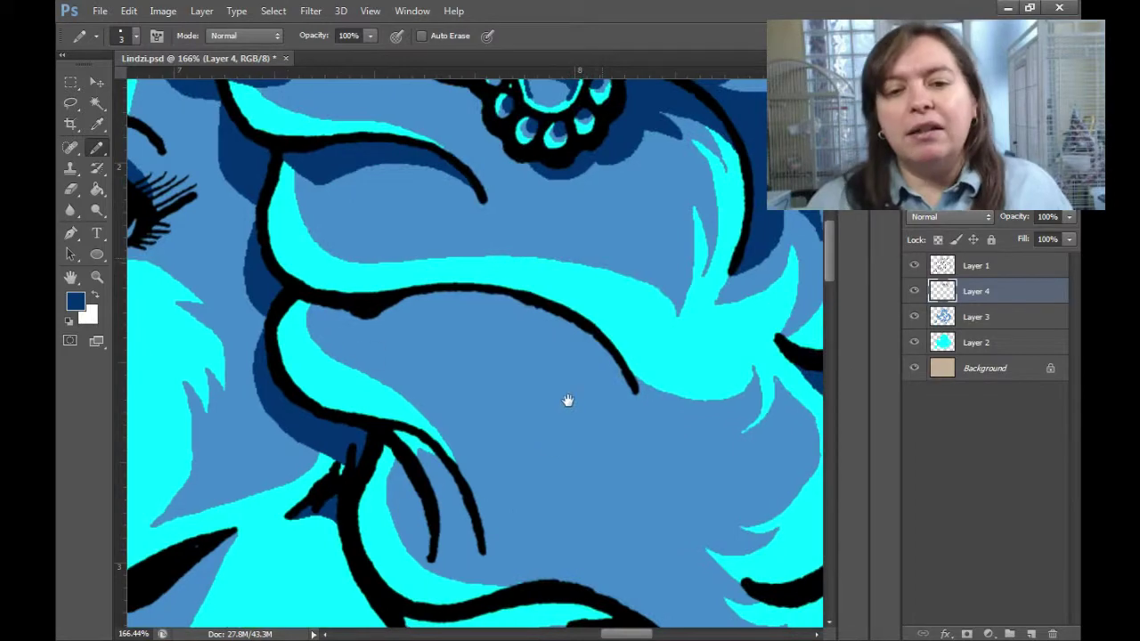
pyautogui.moveTo(614, 374); pyautogui.dragTo(323, 308)
pyautogui.press('g')
pyautogui.click(499, 325)
pyautogui.scroll(-1, 779, 394)
pyautogui.hscroll(1, 778, 394)
pyautogui.click(427, 480)
pyautogui.click(401, 428)
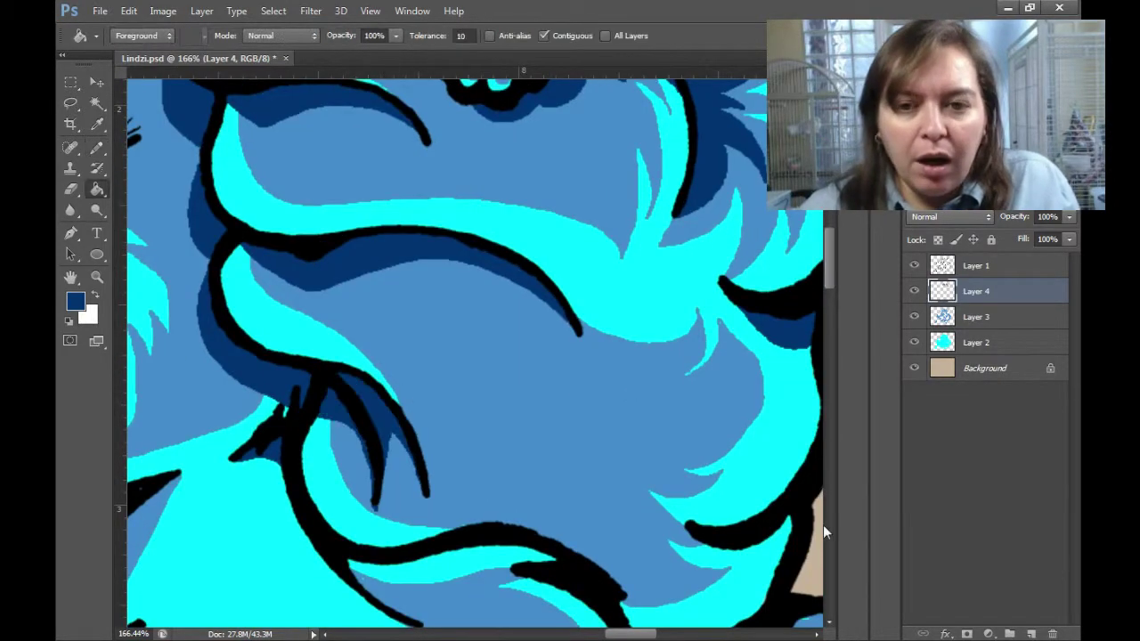
pyautogui.scroll(-5, 595, 502)
pyautogui.scroll(5, 628, 386)
# Draw thin dark navy hair strands near the nose with the Pencil.
pyautogui.press('b')
pyautogui.moveTo(401, 313); pyautogui.dragTo(583, 328)
pyautogui.moveTo(586, 331); pyautogui.dragTo(425, 389)
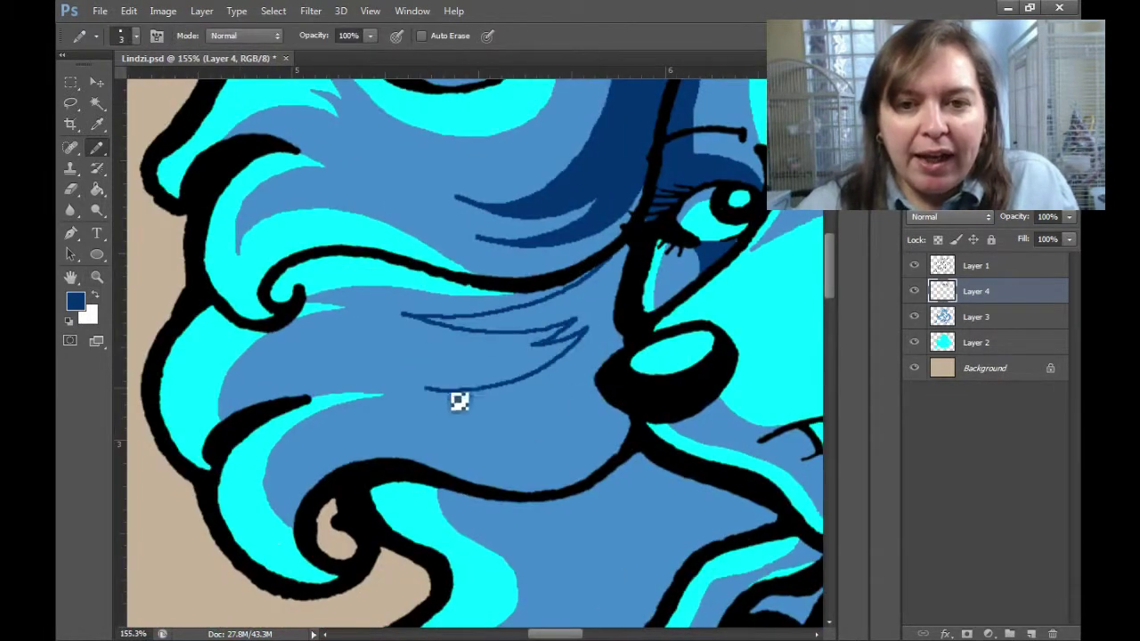
pyautogui.moveTo(584, 382); pyautogui.dragTo(352, 488)
pyautogui.moveTo(431, 494); pyautogui.dragTo(599, 466)
pyautogui.scroll(-4, 419, 326)
pyautogui.hscroll(3, 419, 326)
pyautogui.moveTo(427, 305)
pyautogui.mouseDown()
pyautogui.moveTo(419, 326)
pyautogui.moveTo(463, 580)
pyautogui.mouseUp()
pyautogui.scroll(-4, 463, 580)
pyautogui.moveTo(432, 378); pyautogui.dragTo(450, 481)
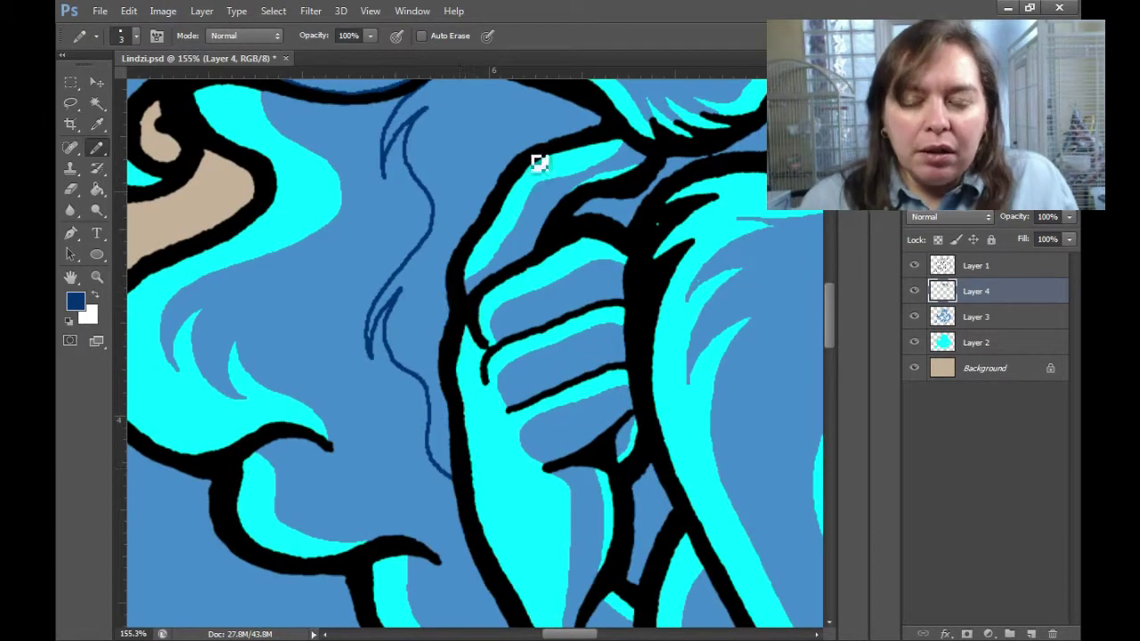
pyautogui.scroll(5, 525, 205)
# Fill a large shadow area and the area near the hand dark navy.
pyautogui.click(468, 178)
pyautogui.scroll(-2, 534, 285)
pyautogui.click(575, 364)
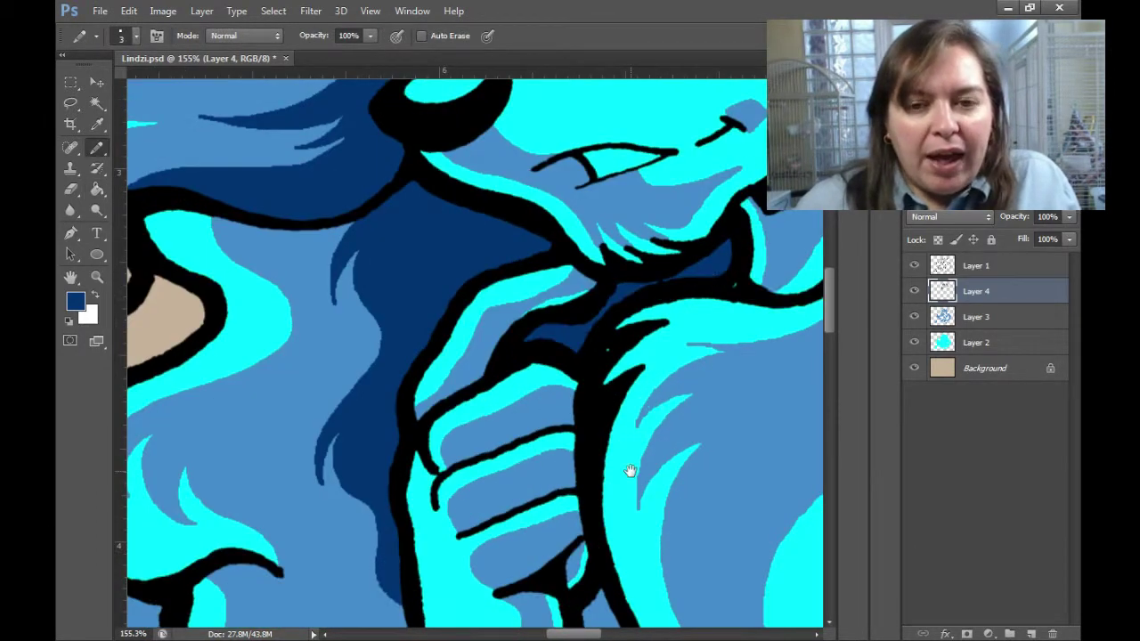
pyautogui.scroll(-4, 629, 471)
pyautogui.press('g')
pyautogui.hscroll(3, 555, 437)
# Draw a navy line along the finger and fill the lower hand areas navy.
pyautogui.press('b')
pyautogui.moveTo(356, 192); pyautogui.dragTo(419, 203)
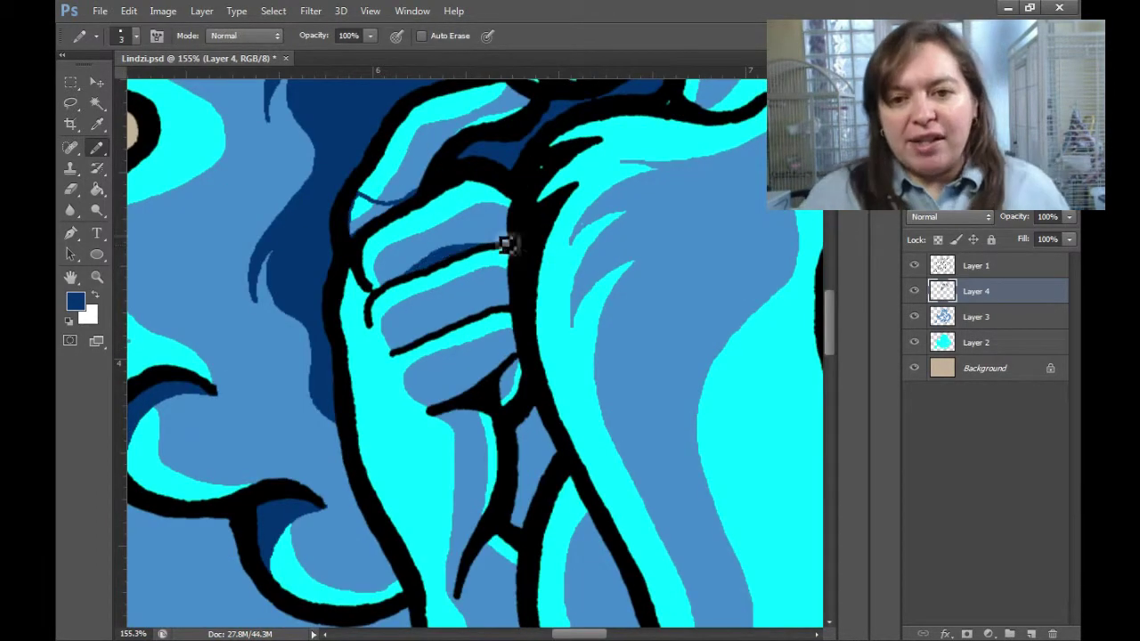
pyautogui.click(490, 389)
pyautogui.scroll(-1, 491, 390)
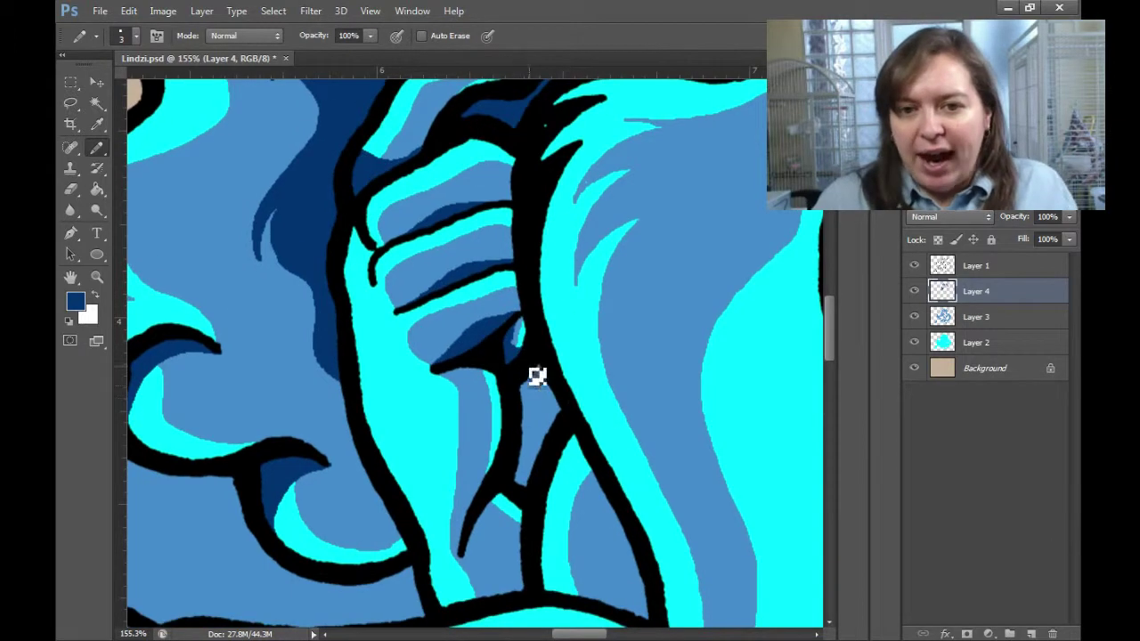
pyautogui.scroll(-4, 537, 376)
pyautogui.click(515, 327)
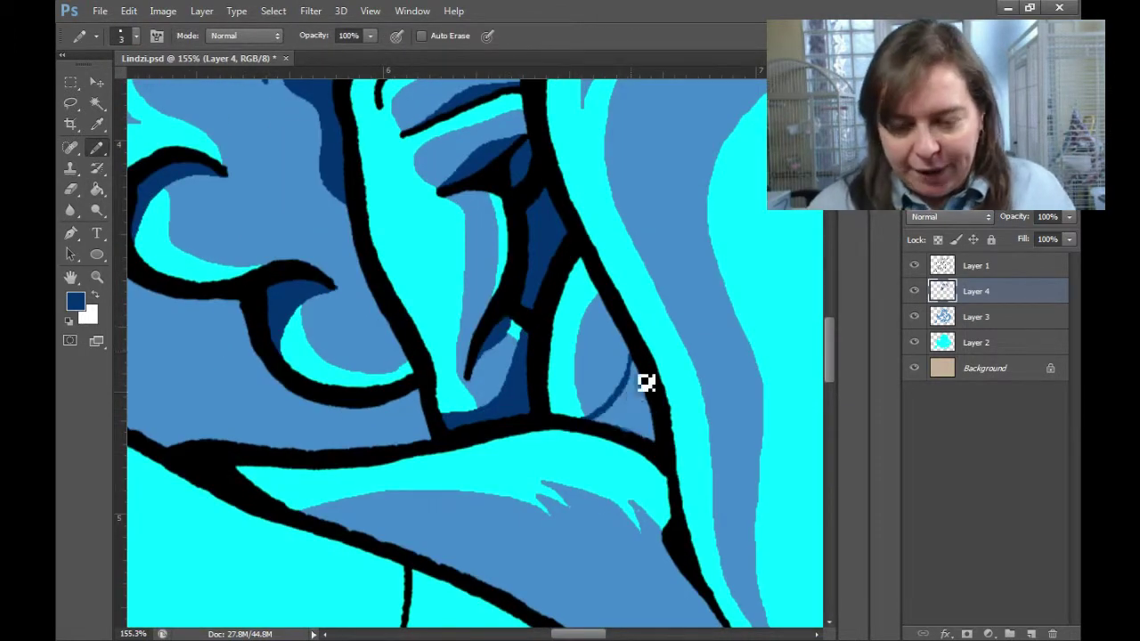
pyautogui.scroll(-8, 646, 383)
pyautogui.scroll(5, 496, 261)
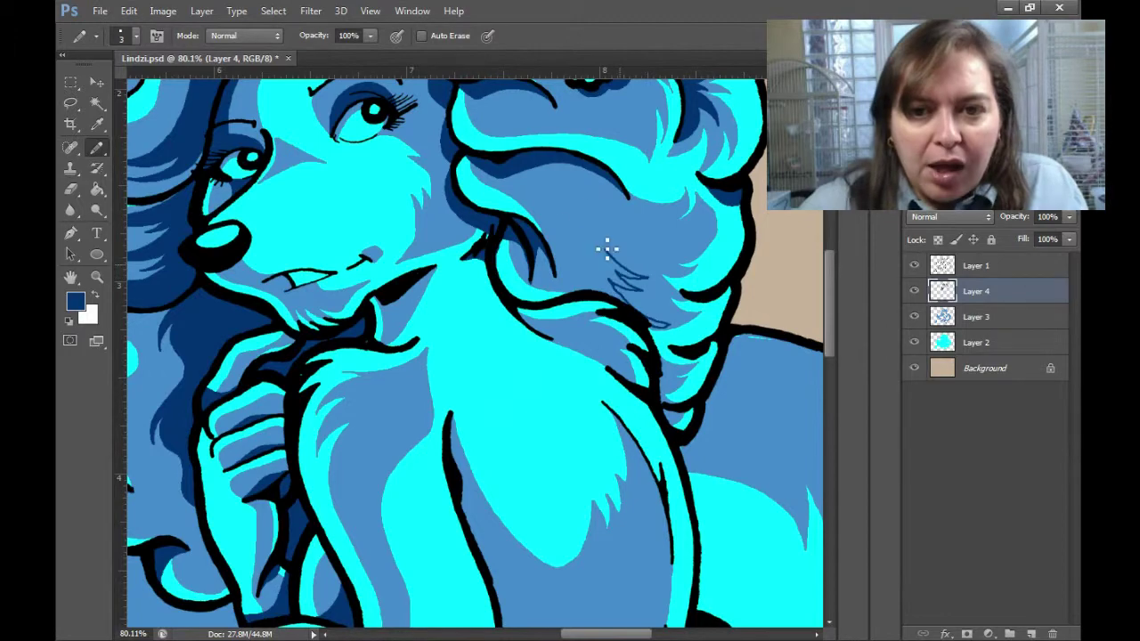
# Fill another shadow area navy and paint over the eye highlight.
pyautogui.press('g')
pyautogui.click(539, 239)
pyautogui.scroll(-4, 694, 459)
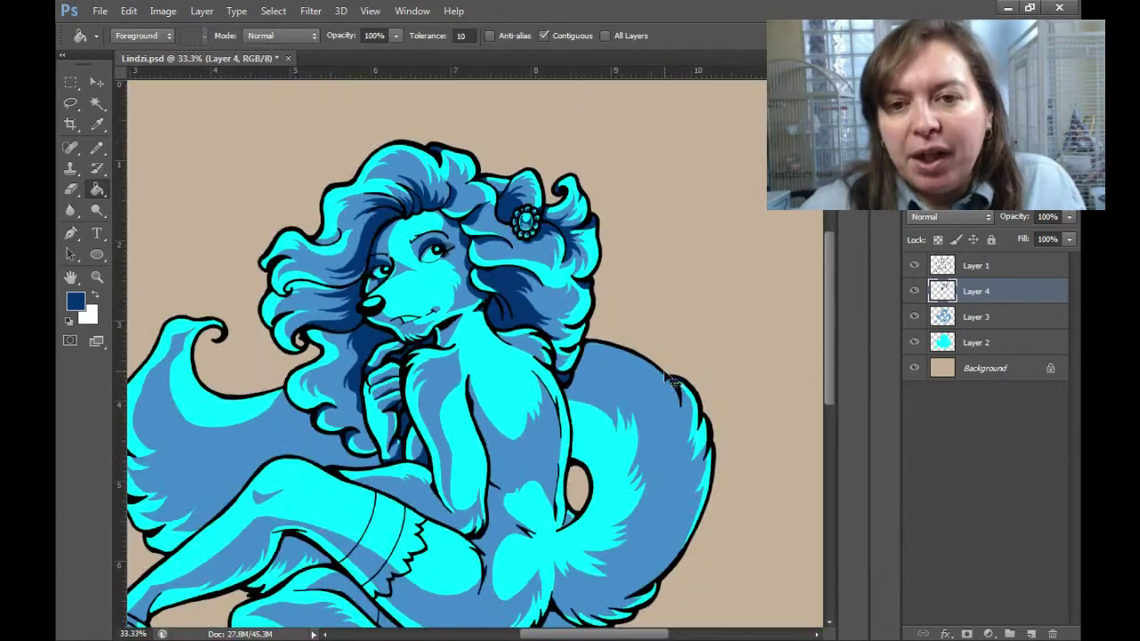
pyautogui.press('z')
pyautogui.scroll(6, 328, 265)
pyautogui.press('b')
pyautogui.moveTo(552, 249); pyautogui.dragTo(567, 264)
pyautogui.press('z')
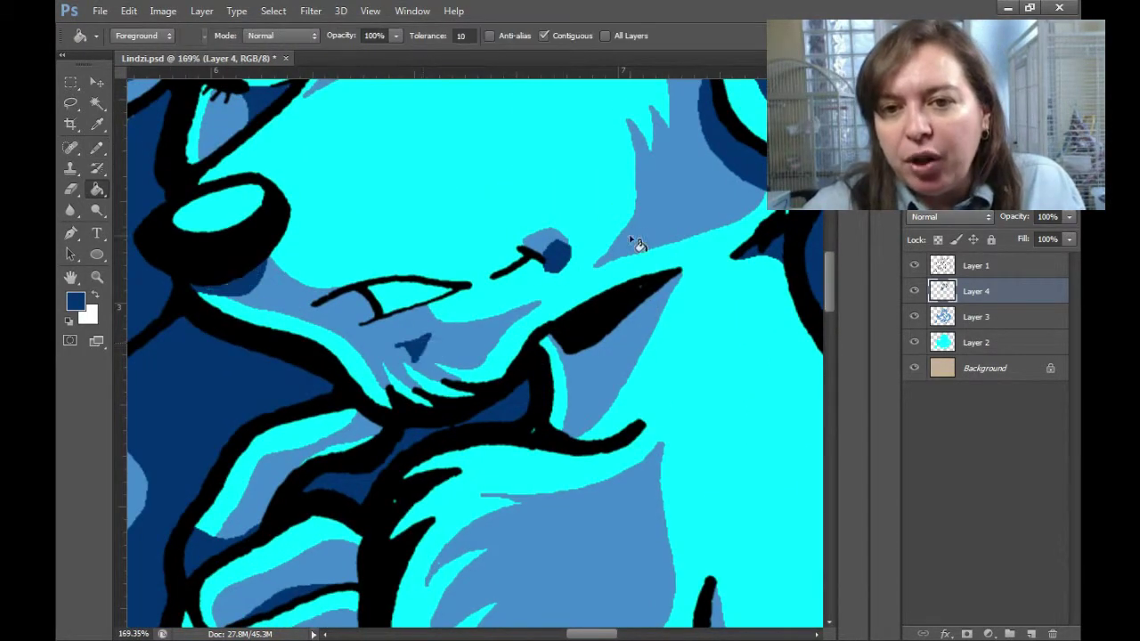
pyautogui.scroll(-5, 636, 241)
pyautogui.scroll(6, 675, 265)
pyautogui.press('b')
# Draw a zig-zag navy hair outline, a short hair stroke and a thin outline line.
pyautogui.moveTo(705, 378); pyautogui.dragTo(697, 265)
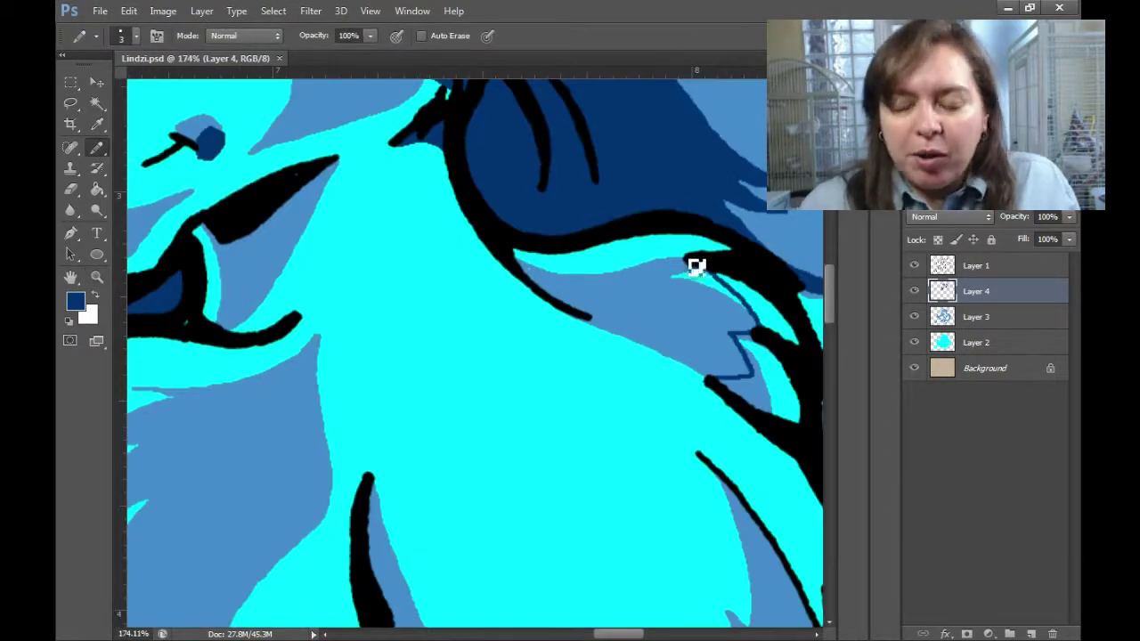
pyautogui.scroll(-5, 682, 543)
pyautogui.scroll(6, 489, 224)
pyautogui.moveTo(489, 224); pyautogui.dragTo(468, 208)
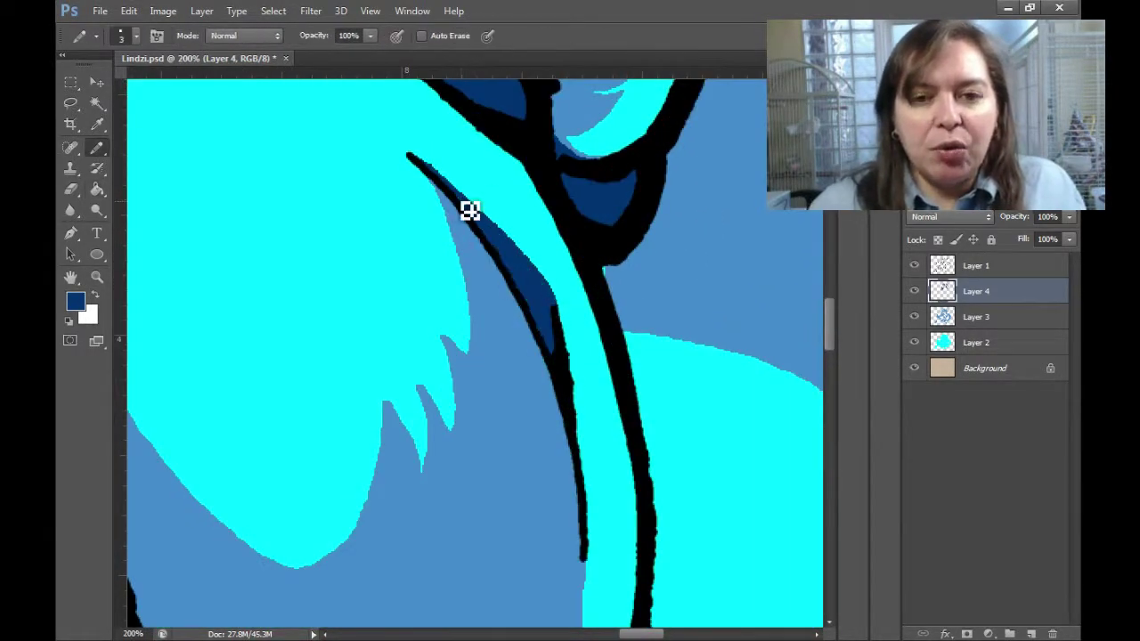
pyautogui.scroll(-3, 598, 465)
pyautogui.moveTo(599, 466); pyautogui.dragTo(633, 339)
pyautogui.scroll(-5, 611, 453)
pyautogui.scroll(4, 611, 453)
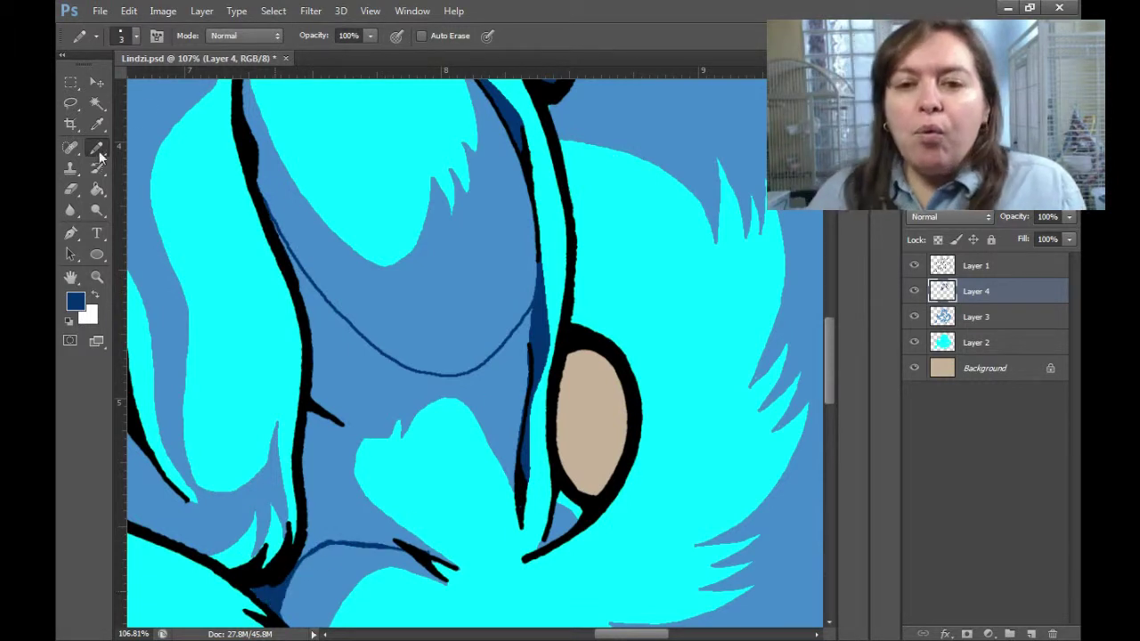
# Fill the region below the thin outline, then outline and fill a navy hip shadow.
pyautogui.press('g')
pyautogui.click(271, 218)
pyautogui.press('b')
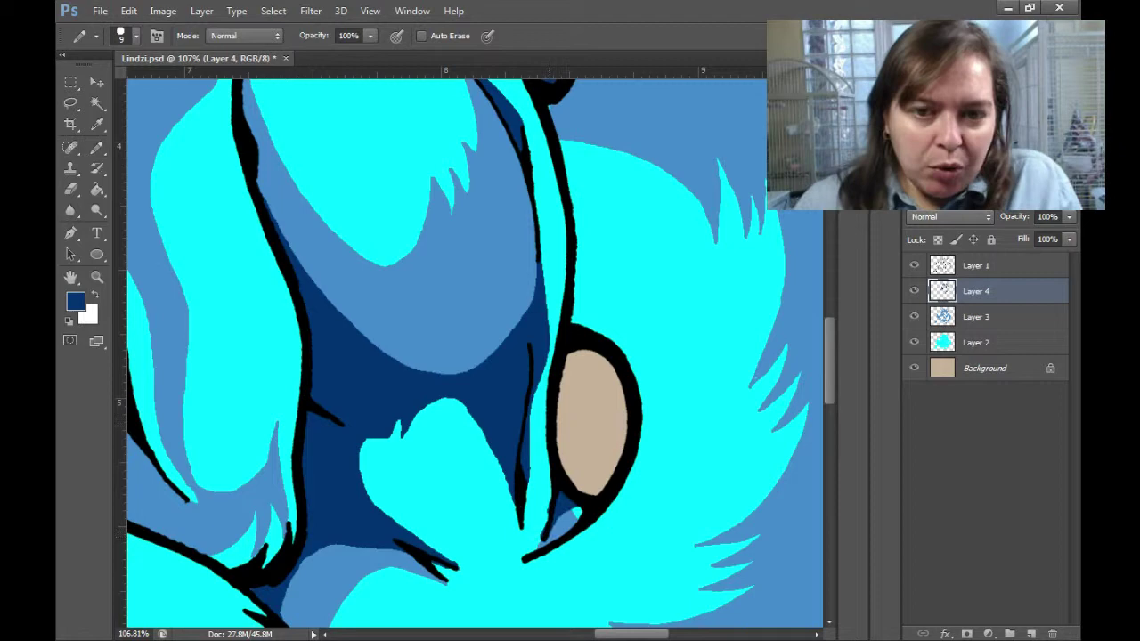
pyautogui.press('g')
pyautogui.press('b')
pyautogui.moveTo(608, 555); pyautogui.dragTo(642, 360)
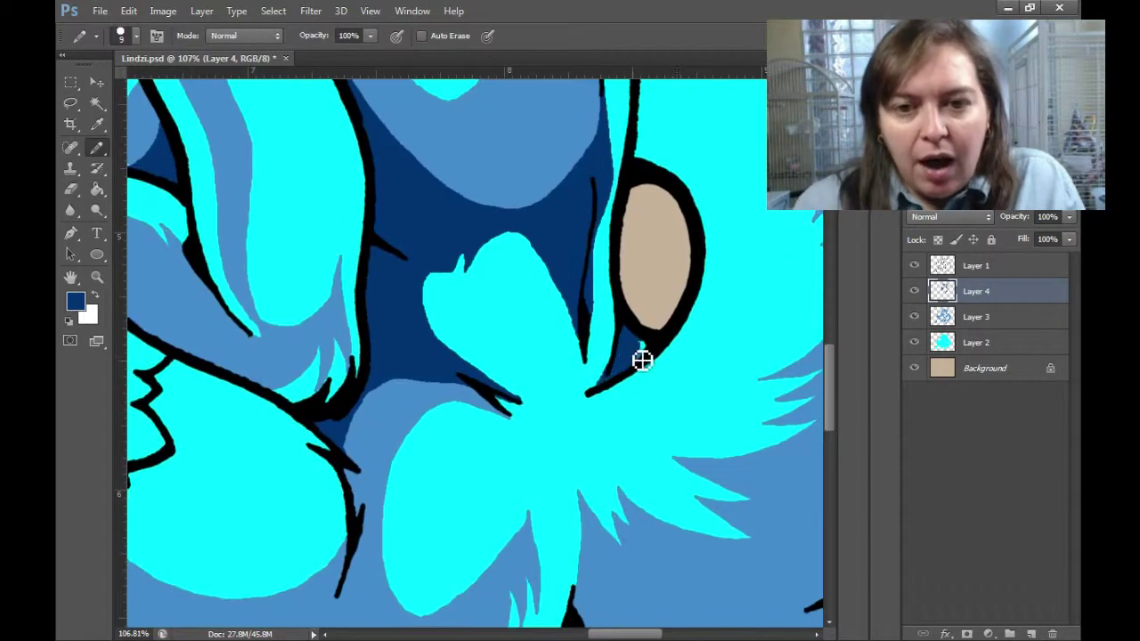
pyautogui.press('g')
pyautogui.press('b')
pyautogui.moveTo(412, 379)
pyautogui.mouseDown()
pyautogui.moveTo(614, 241)
pyautogui.moveTo(546, 318)
pyautogui.mouseUp()
pyautogui.press('g')
pyautogui.click(561, 408)
pyautogui.press('b')
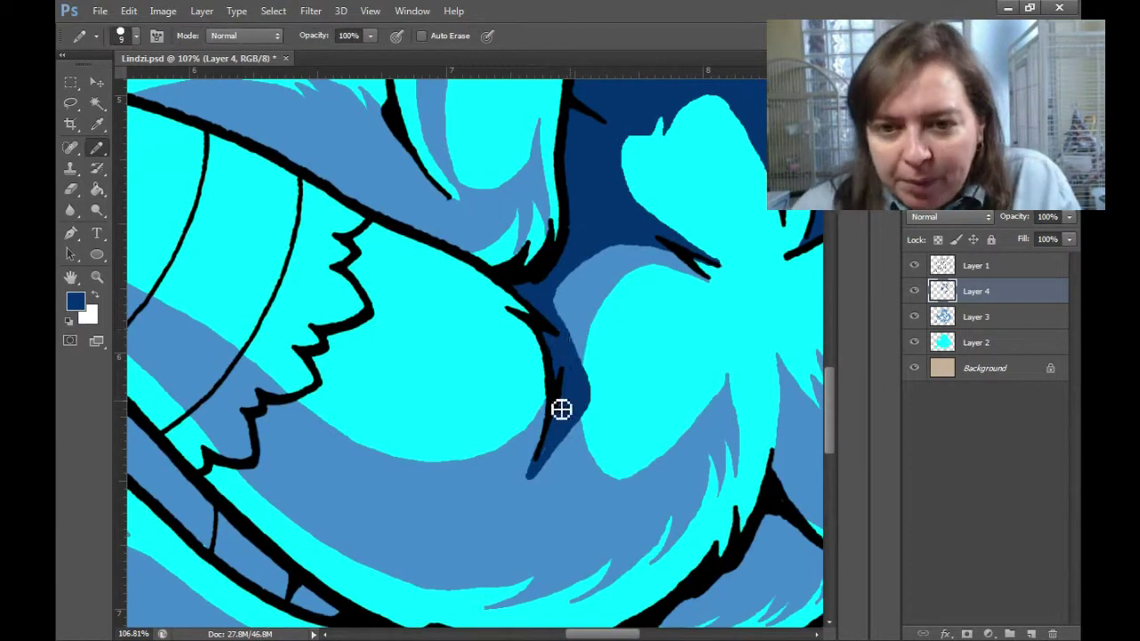
# Zoom in on the chest and fill its new shadow navy.
pyautogui.hotkey('ctrl', '0')
pyautogui.hotkey('ctrl', 'space')
pyautogui.moveTo(532, 321)
pyautogui.mouseDown()
pyautogui.moveTo(580, 178)
pyautogui.moveTo(579, 199)
pyautogui.mouseUp()
pyautogui.press('g')
pyautogui.click(543, 401)
pyautogui.press('b')
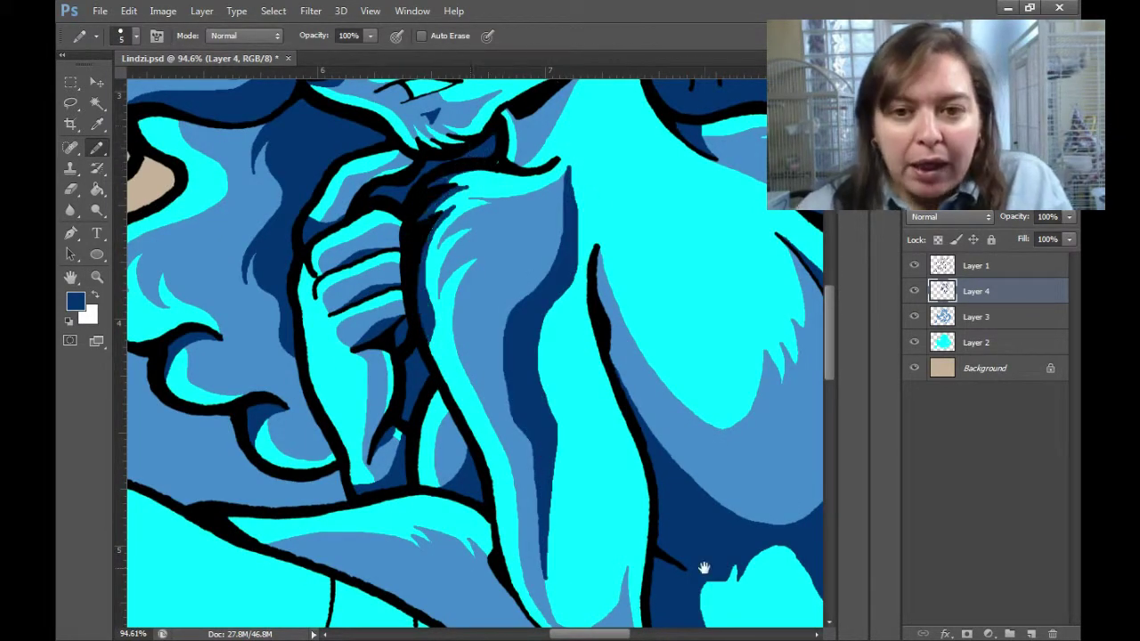
# Fill the lower leg shadow near the thigh and tail dark navy.
pyautogui.moveTo(704, 567); pyautogui.dragTo(721, 308)
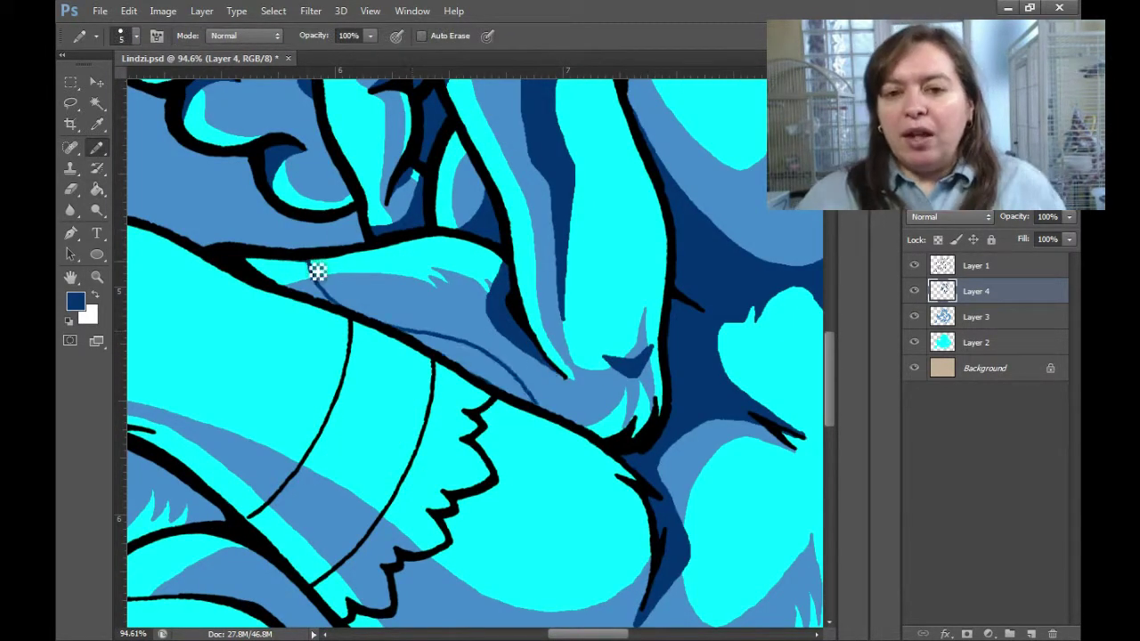
pyautogui.scroll(-3, 650, 383)
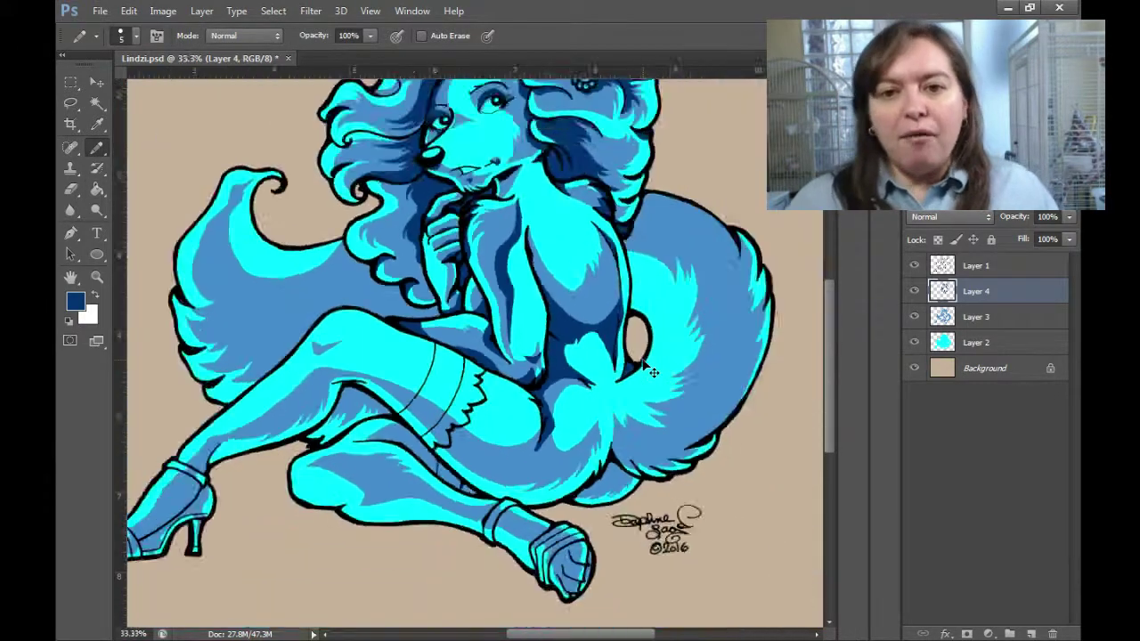
pyautogui.scroll(-1, 653, 372)
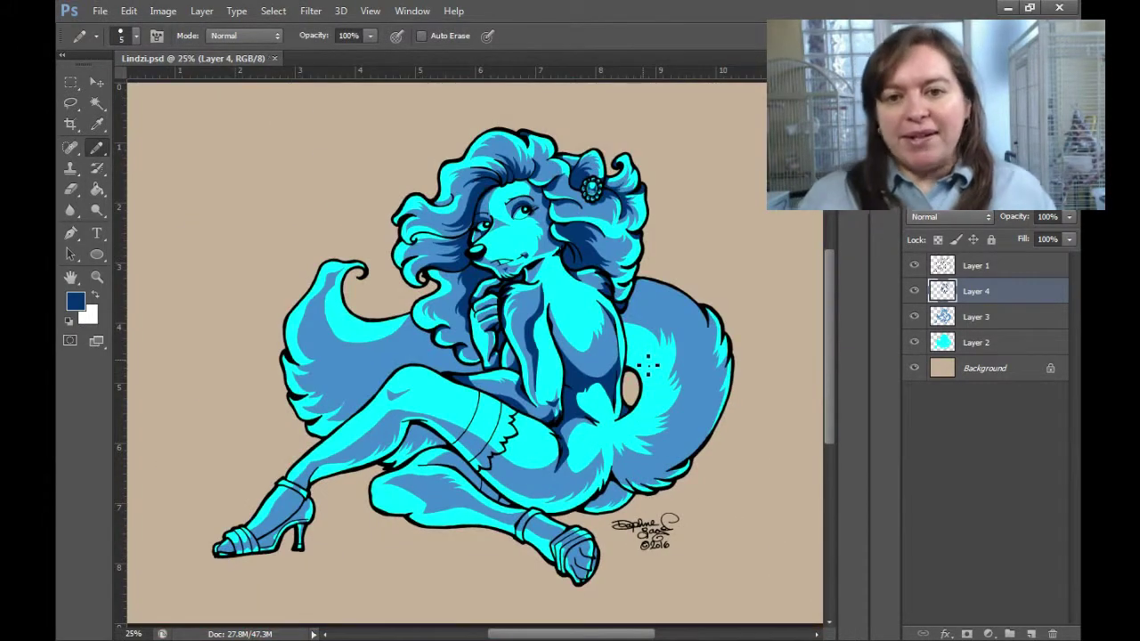
pyautogui.click(635, 506)
pyautogui.moveTo(656, 509)
pyautogui.mouseDown()
pyautogui.moveTo(720, 482)
pyautogui.moveTo(644, 390)
pyautogui.moveTo(701, 367)
pyautogui.moveTo(690, 327)
pyautogui.moveTo(331, 508)
pyautogui.mouseUp()
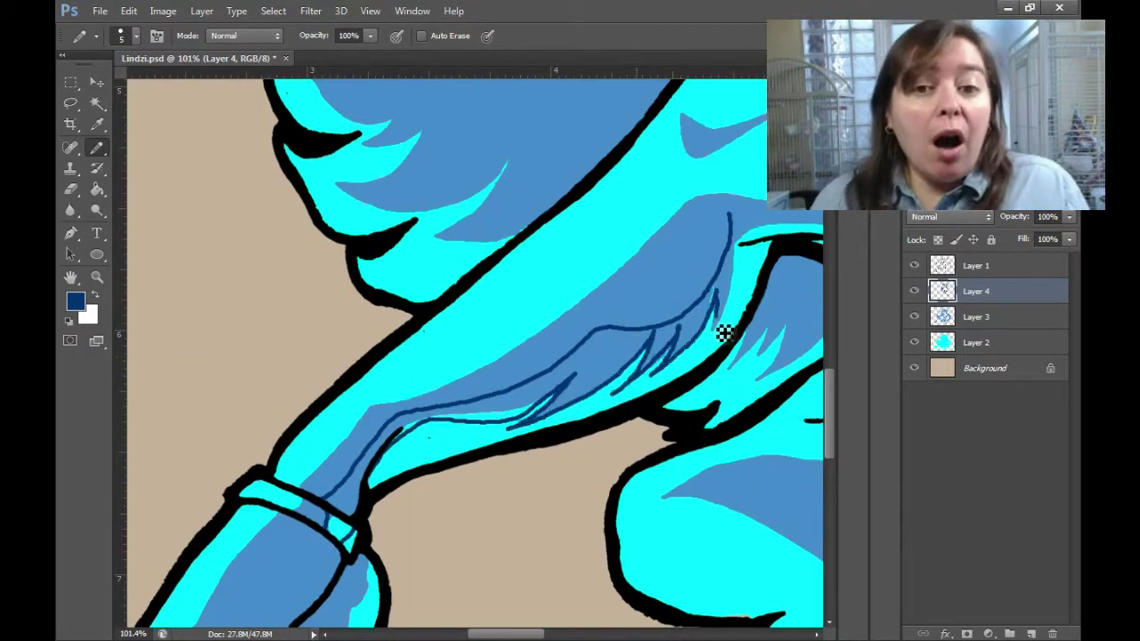
pyautogui.press('g')
pyautogui.click(629, 356)
pyautogui.press('b')
# Fill the shoe's upper and toe strap dark navy.
pyautogui.moveTo(241, 519); pyautogui.dragTo(484, 234)
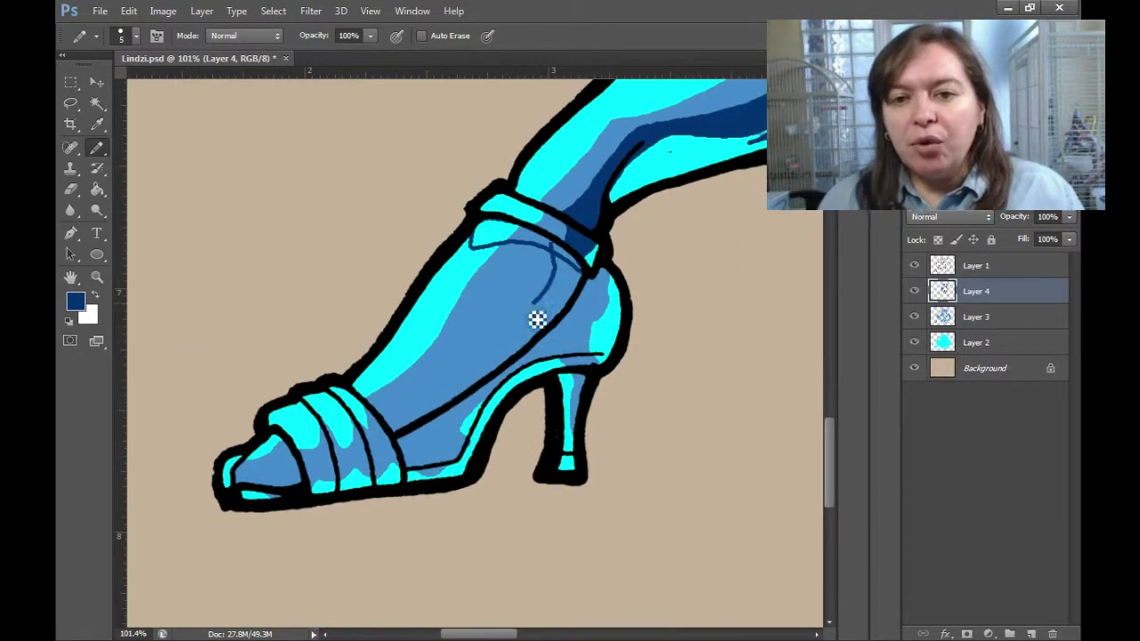
pyautogui.press('g')
pyautogui.click(563, 263)
pyautogui.press('b')
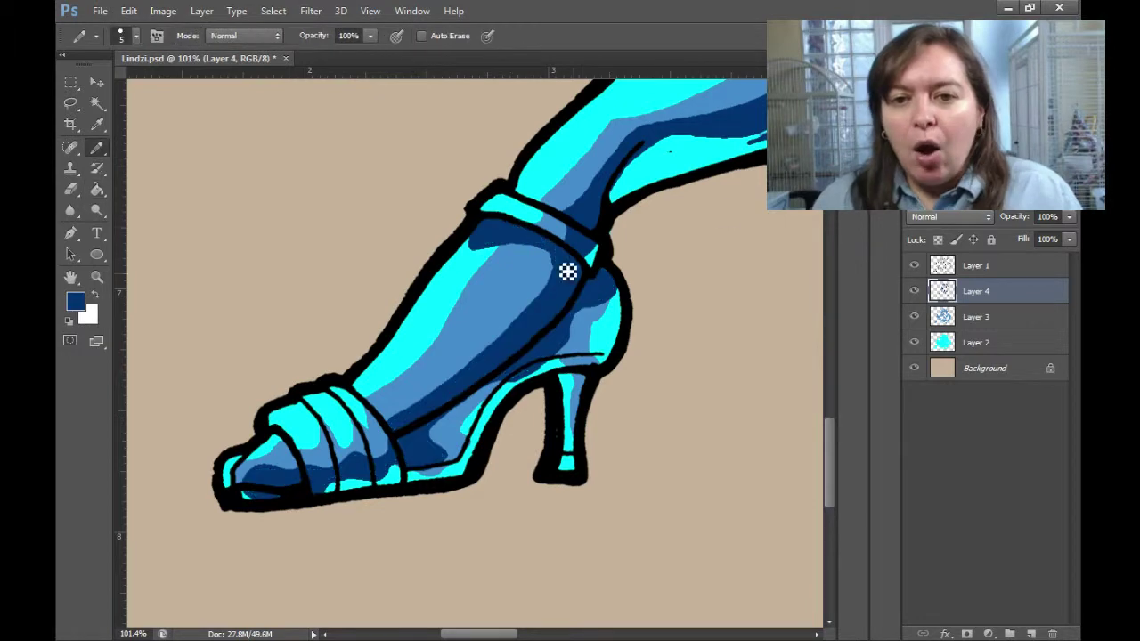
pyautogui.press('g')
pyautogui.click(316, 417)
pyautogui.press('b')
# Fill the strip along the new line and the band under the belly navy.
pyautogui.moveTo(242, 475)
pyautogui.mouseDown()
pyautogui.moveTo(395, 526)
pyautogui.moveTo(771, 563)
pyautogui.mouseUp()
pyautogui.press('g')
pyautogui.click(298, 237)
pyautogui.hotkey('ctrl', '0')
pyautogui.press('z')
pyautogui.click(318, 241)
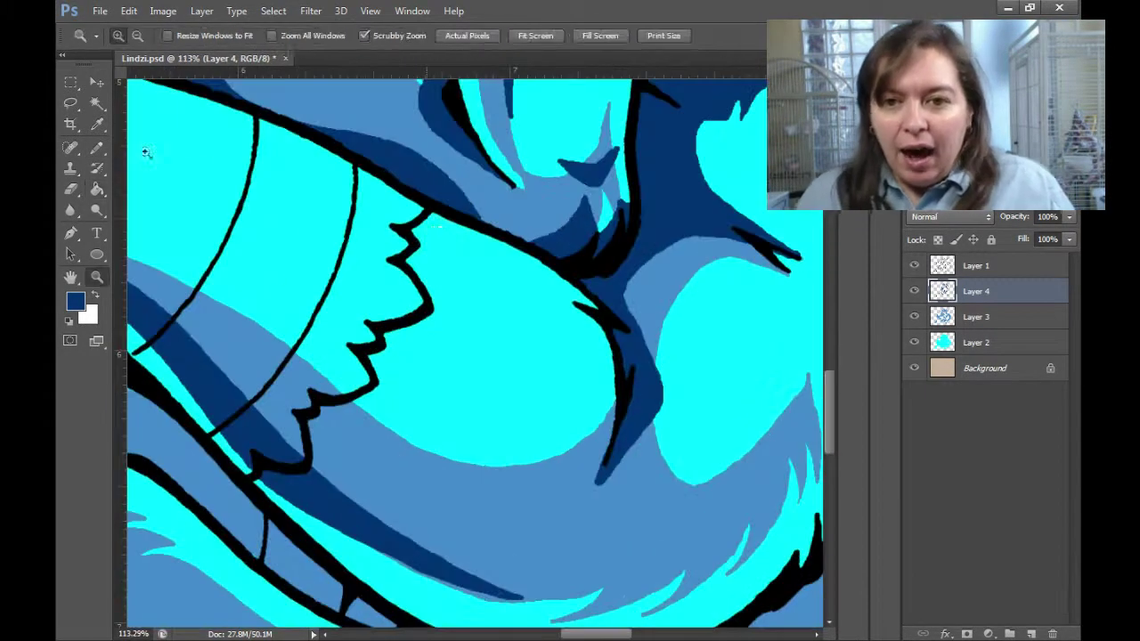
pyautogui.press('b')
pyautogui.moveTo(342, 379); pyautogui.dragTo(274, 229)
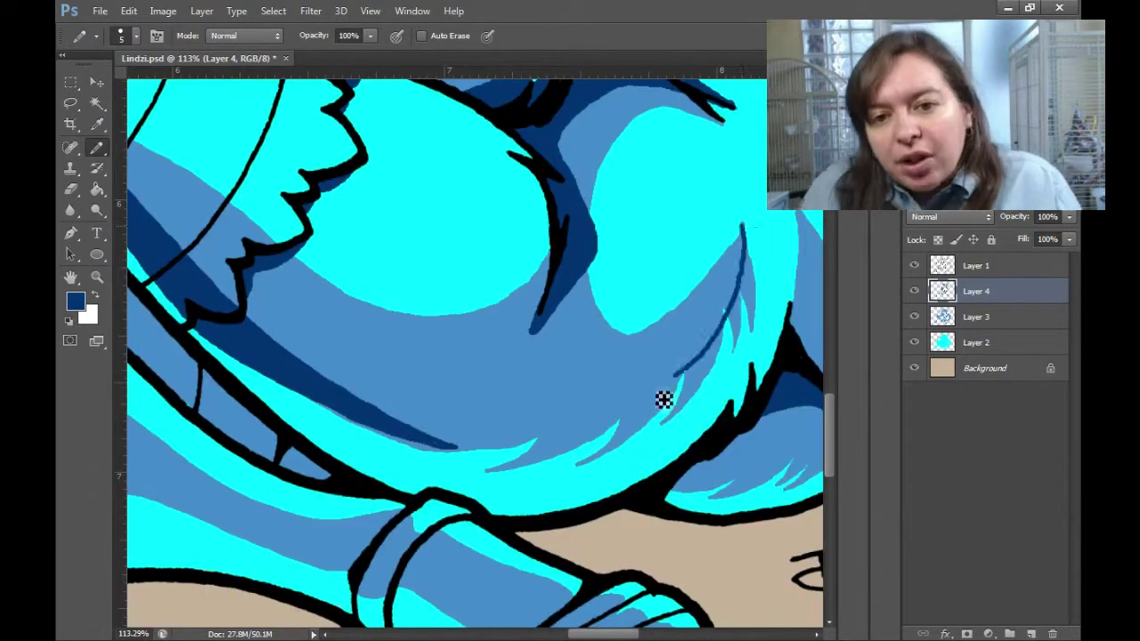
pyautogui.press('g')
pyautogui.click(498, 401)
pyautogui.press('b')
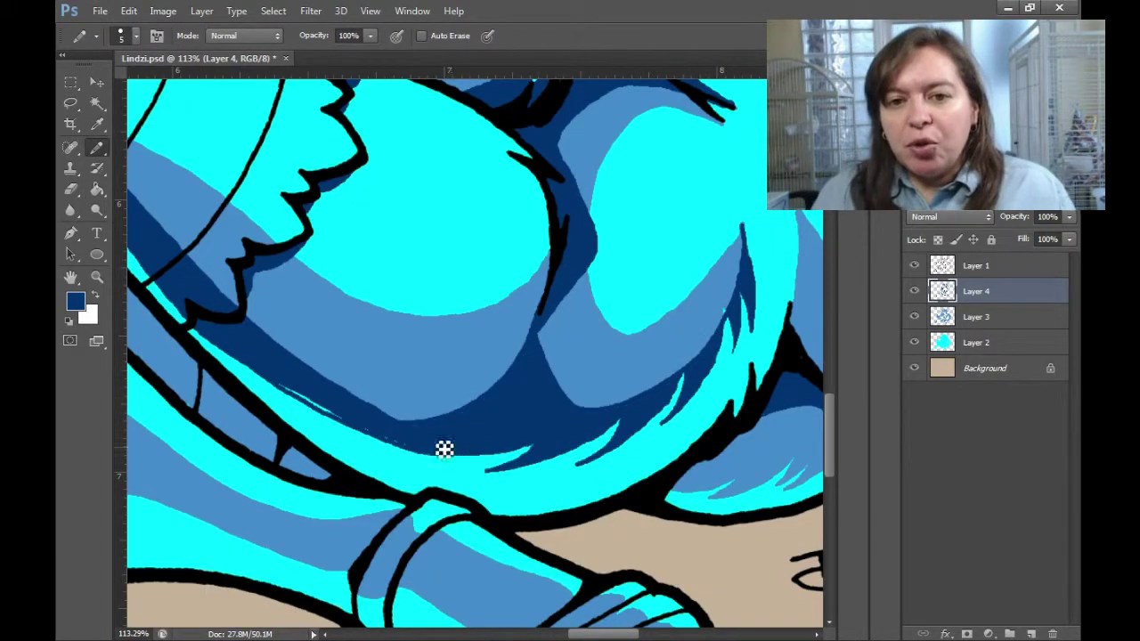
# Fill two leg bands navy and draw a short shadow outline on the leg.
pyautogui.hotkey('ctrl', '0')
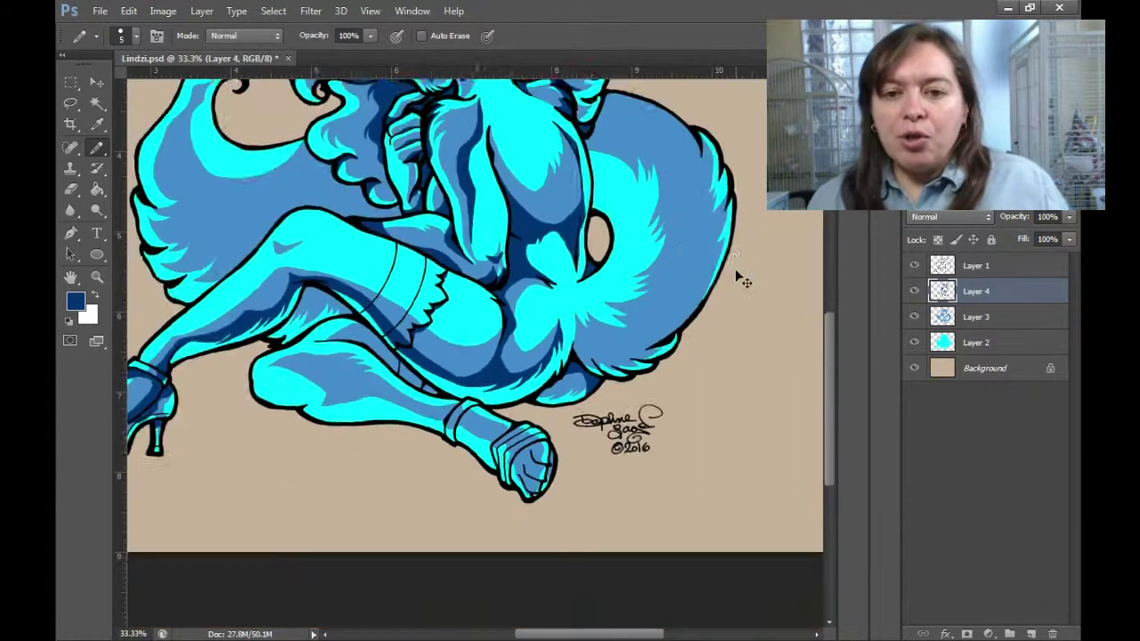
pyautogui.hotkey('ctrl', '+')
pyautogui.hotkey('ctrl', '+')
pyautogui.scroll(-3, 692, 178)
pyautogui.press('e')
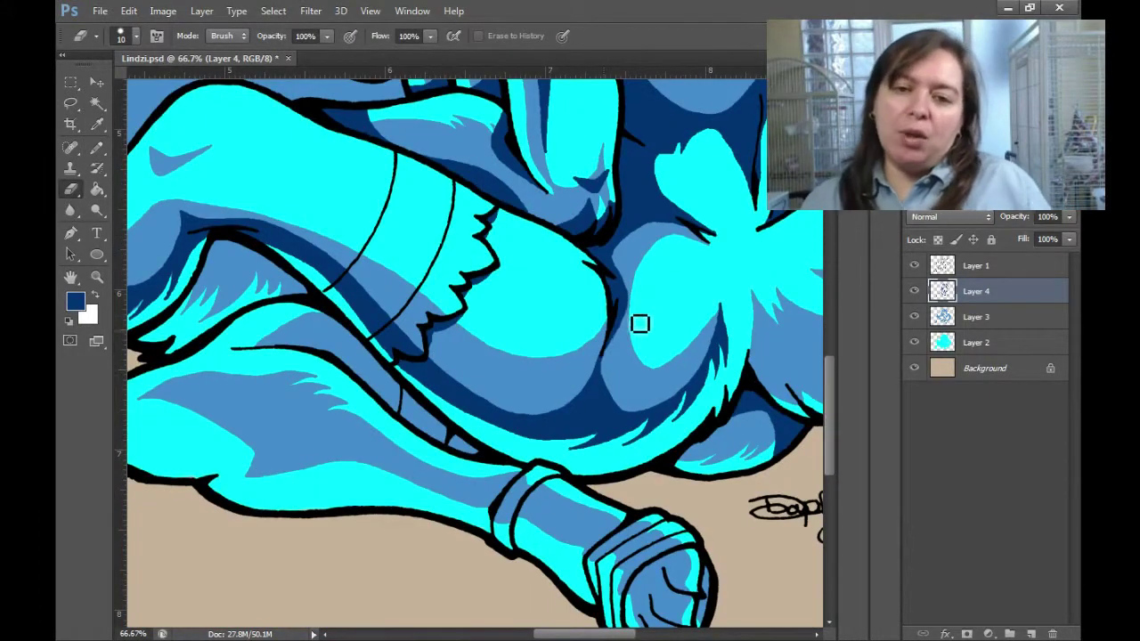
pyautogui.hotkey('ctrl', '0')
pyautogui.scroll(5, 356, 407)
pyautogui.scroll(2, 656, 419)
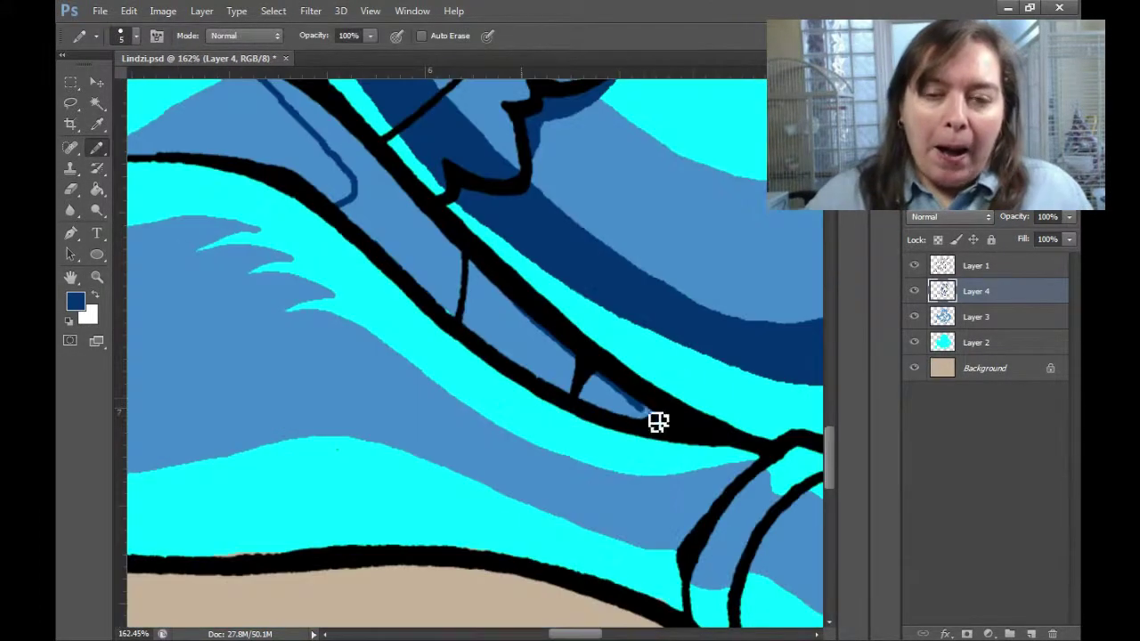
pyautogui.press('g')
pyautogui.click(412, 221)
pyautogui.click(525, 339)
pyautogui.hotkey('ctrl', '-')
pyautogui.press('b')
pyautogui.moveTo(367, 203); pyautogui.dragTo(393, 260)
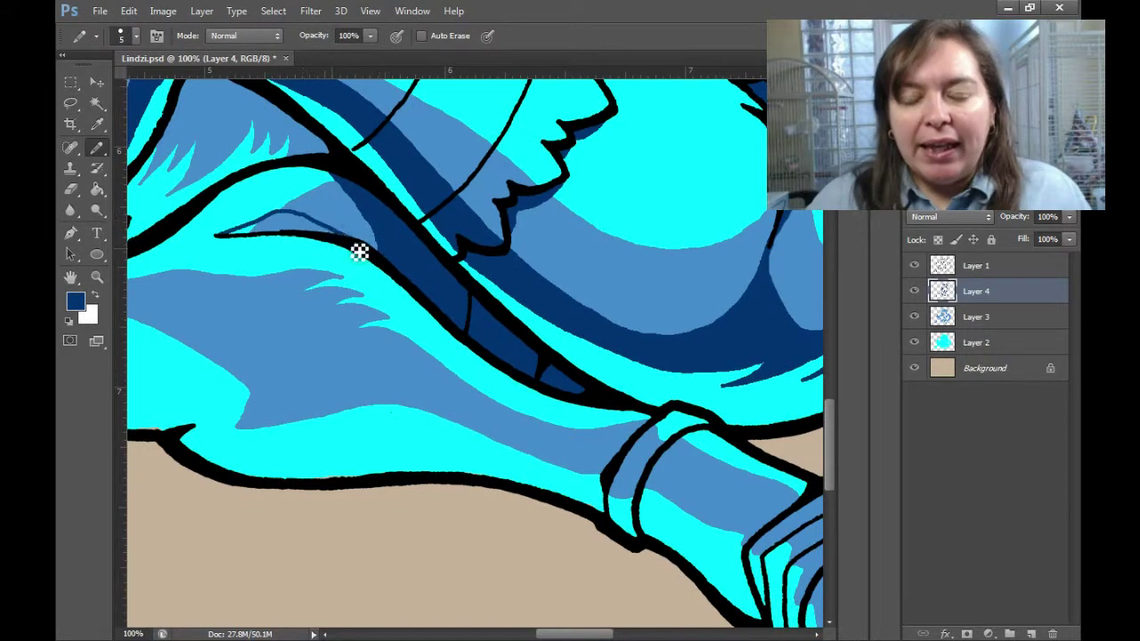
# Fill an arm band navy with line art hidden, then draw a fist shadow line.
pyautogui.scroll(-3, 509, 407)
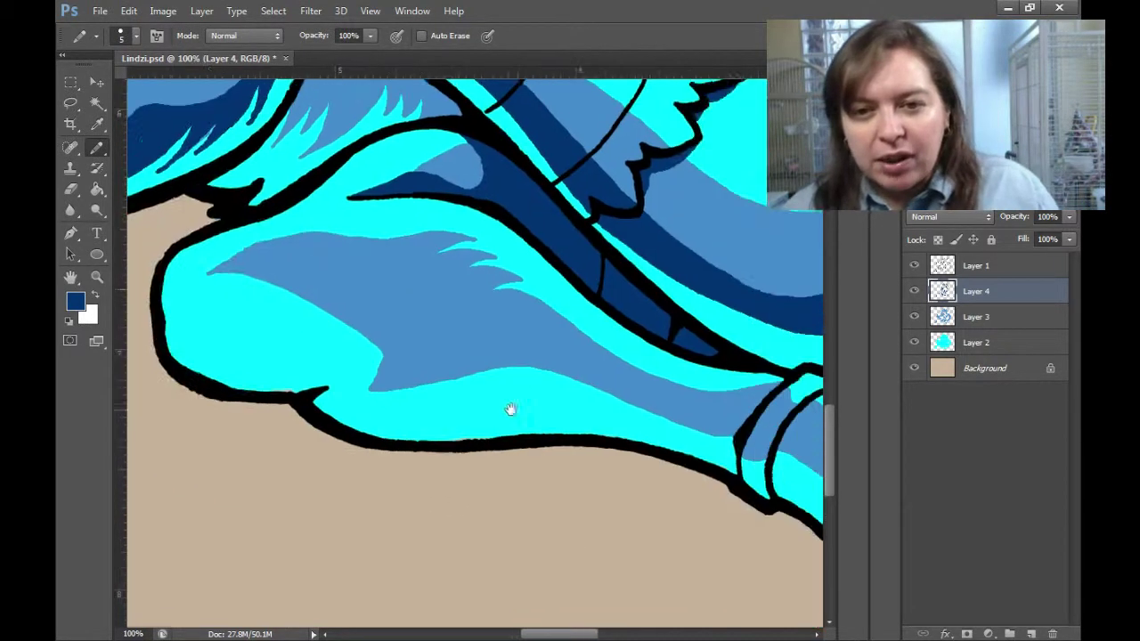
pyautogui.hscroll(2, 508, 407)
pyautogui.moveTo(356, 289); pyautogui.dragTo(766, 459)
pyautogui.scroll(-3, 568, 359)
pyautogui.hscroll(2, 568, 359)
pyautogui.click(914, 265)
pyautogui.press('g')
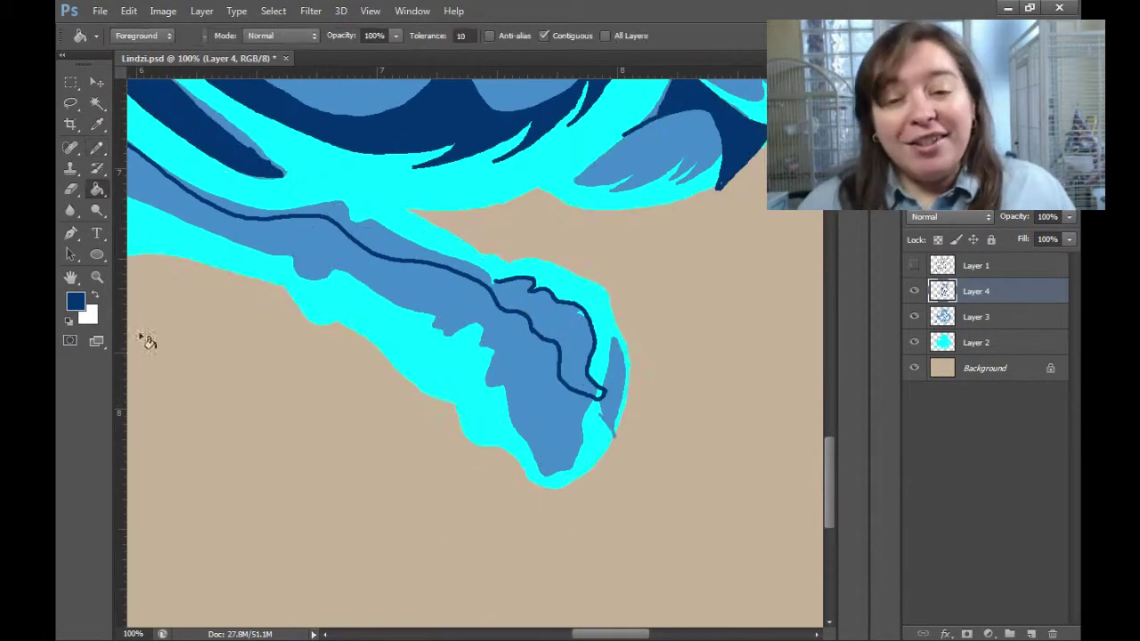
pyautogui.click(401, 267)
pyautogui.scroll(1, 743, 448)
pyautogui.hscroll(-2, 743, 448)
pyautogui.press('b')
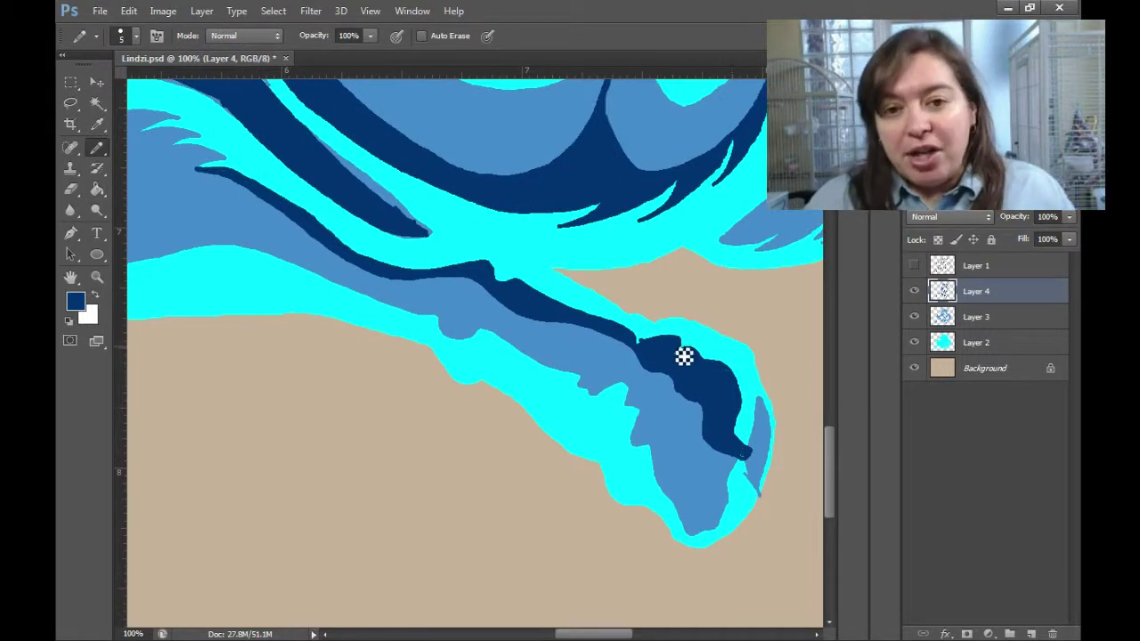
pyautogui.click(914, 265)
pyautogui.moveTo(681, 481); pyautogui.dragTo(732, 504)
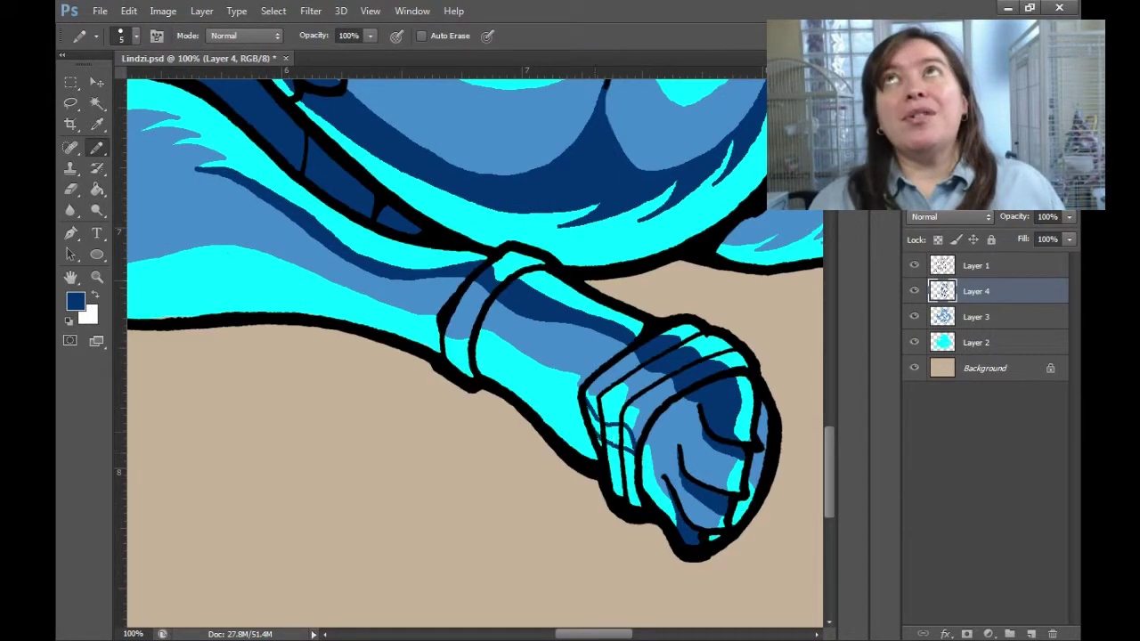
# Fill the forearm cuff band, a second cuff spot and a small leg spot navy.
pyautogui.press('g')
pyautogui.click(536, 272)
pyautogui.click(492, 367)
pyautogui.press('b')
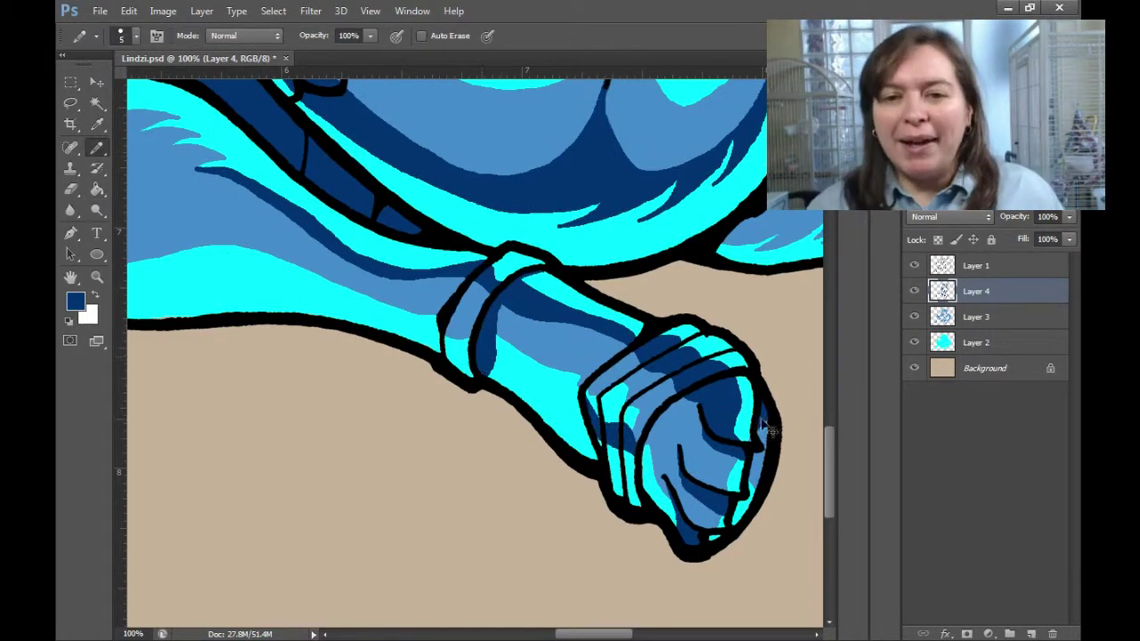
pyautogui.hotkey('ctrl', '0')
pyautogui.scroll(3, 395, 476)
pyautogui.press('g')
pyautogui.click(414, 454)
pyautogui.press('b')
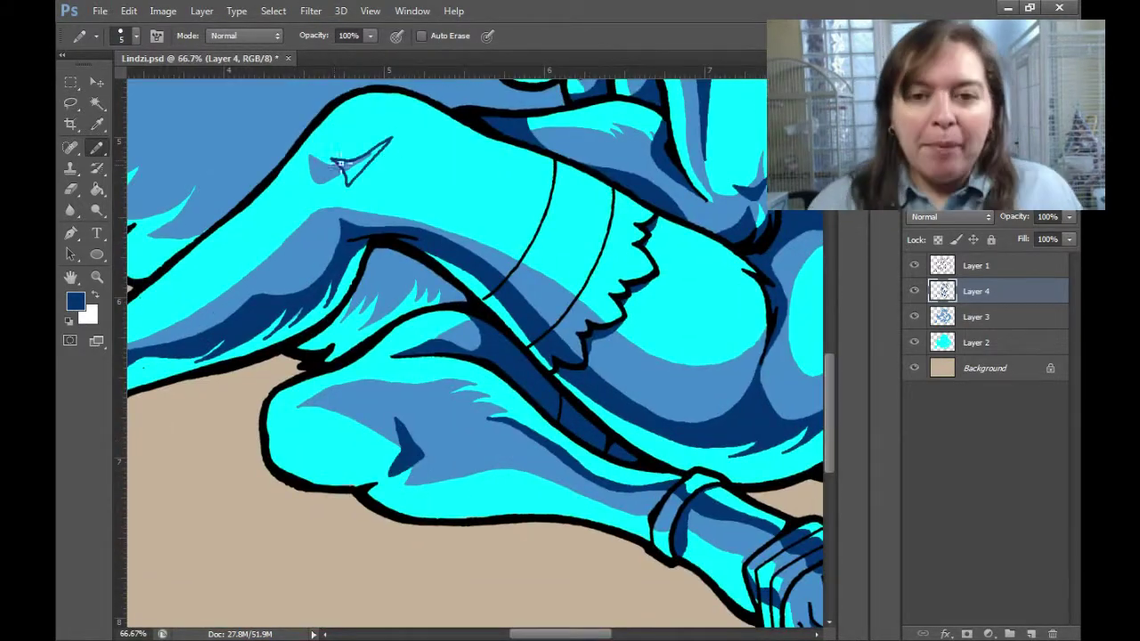
# Select the cyan base-colour layer and pick cyan as the painting colour.
pyautogui.click(975, 342)
pyautogui.keyDown('alt'); pyautogui.click(412, 448); pyautogui.keyUp('alt')
pyautogui.hotkey('ctrl', '0')
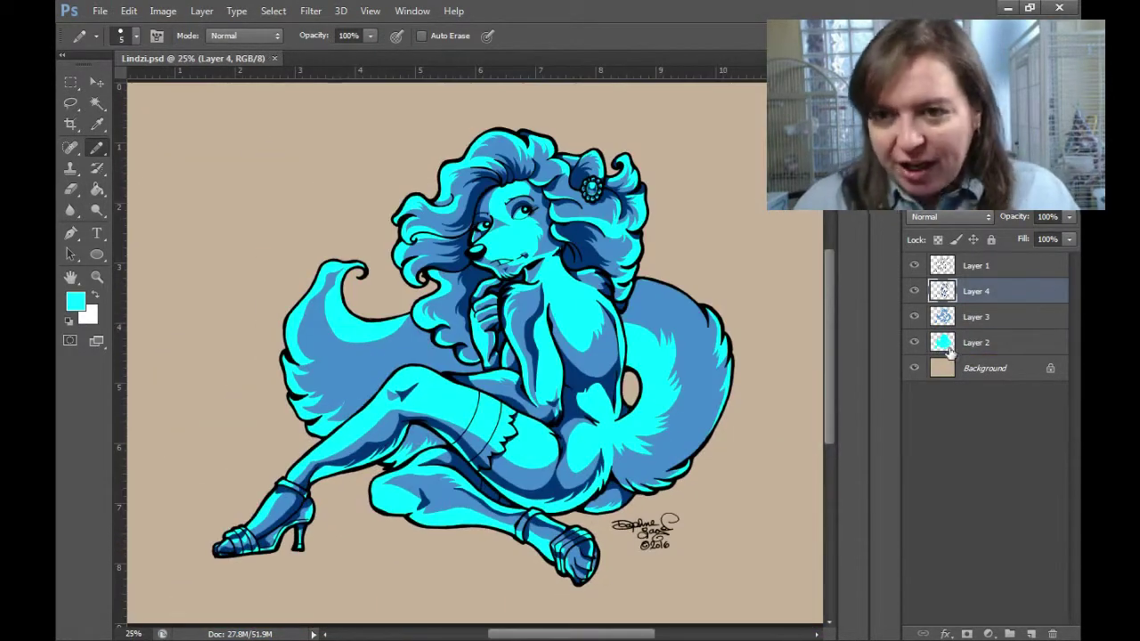
# Sample the dark blue, draw a thin shadow line on the tail, and fill its outer band navy.
pyautogui.keyDown('alt'); pyautogui.click(543, 463); pyautogui.keyUp('alt')
pyautogui.scroll(3, 674, 429)
pyautogui.moveTo(517, 477); pyautogui.dragTo(607, 532)
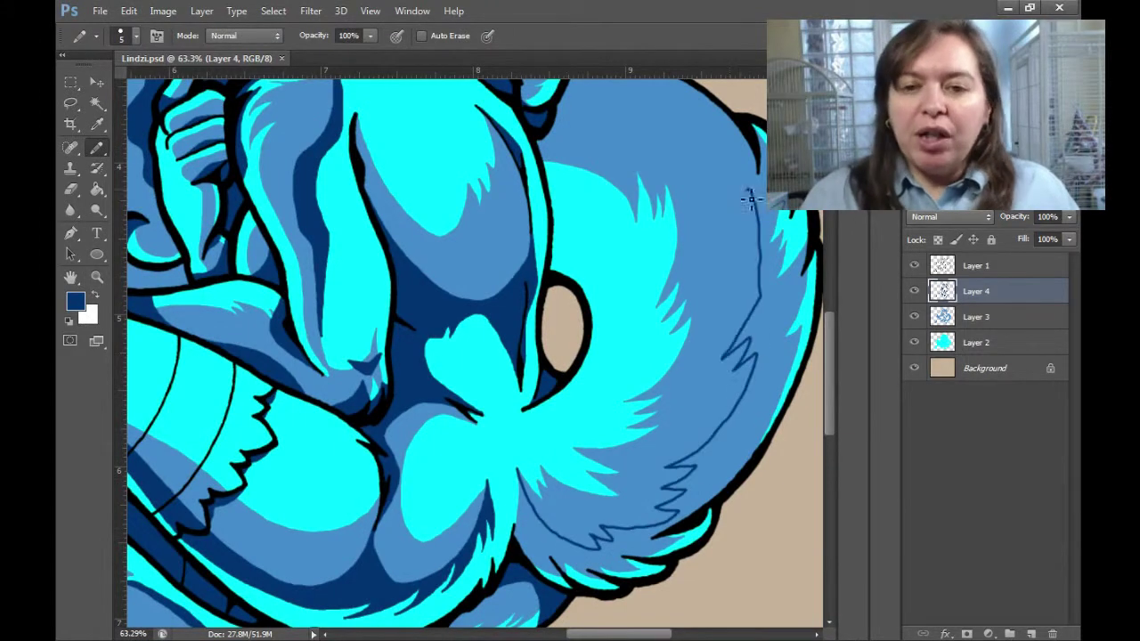
pyautogui.press('g')
pyautogui.click(725, 145)
pyautogui.press('b')
# Fill the tail's lower area with navy.
pyautogui.scroll(3, 656, 162)
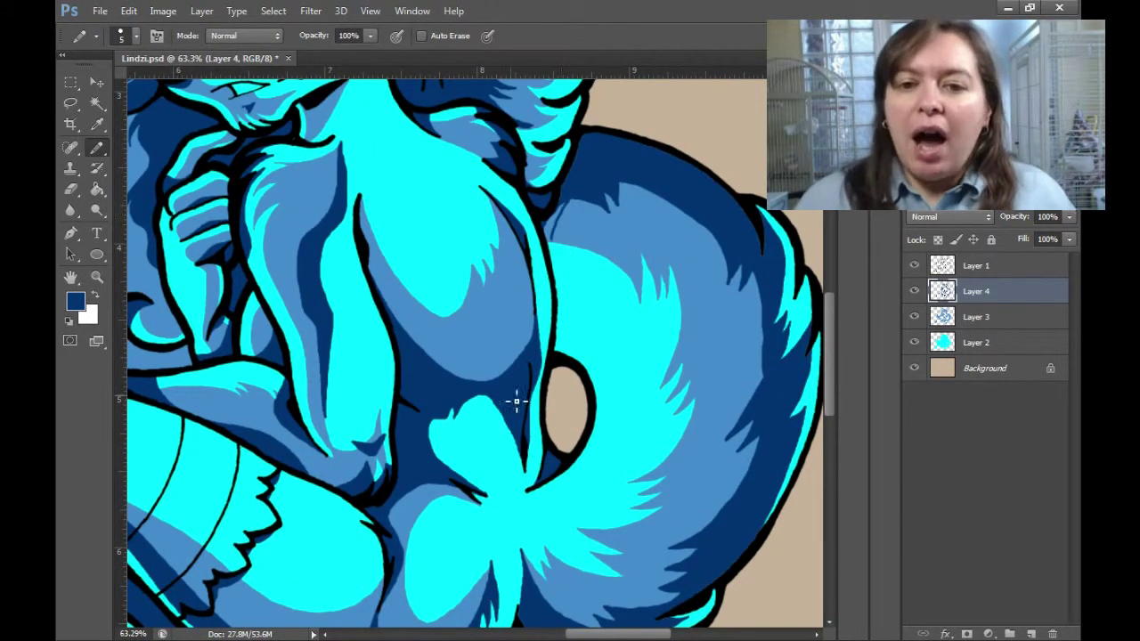
pyautogui.press('g')
pyautogui.scroll(-1, 512, 588)
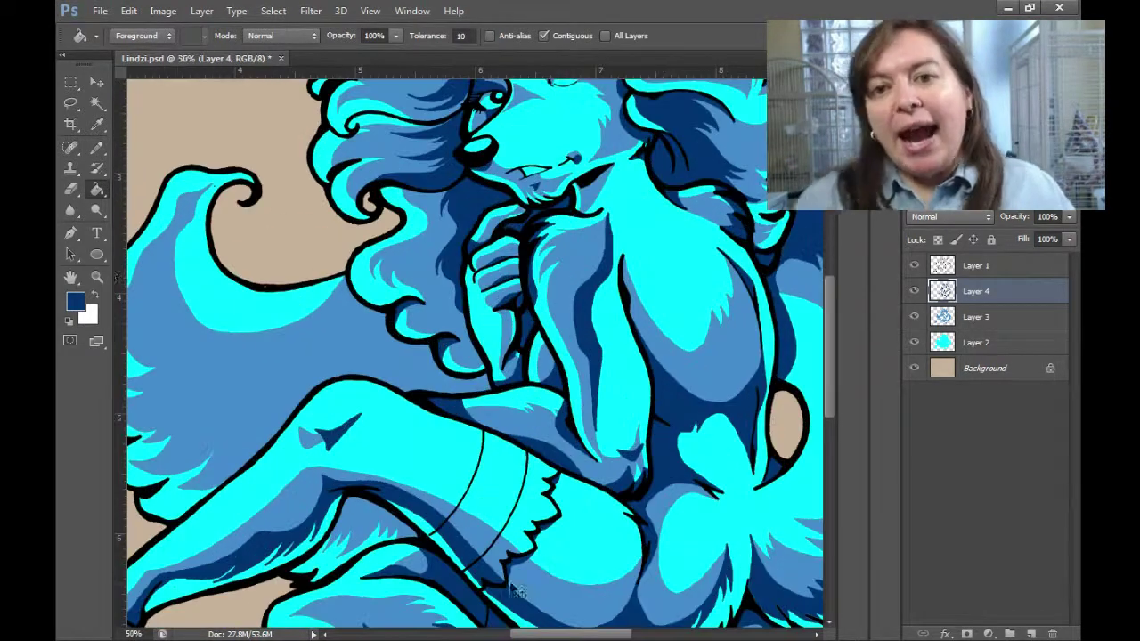
pyautogui.press('b')
pyautogui.moveTo(372, 501); pyautogui.dragTo(571, 528)
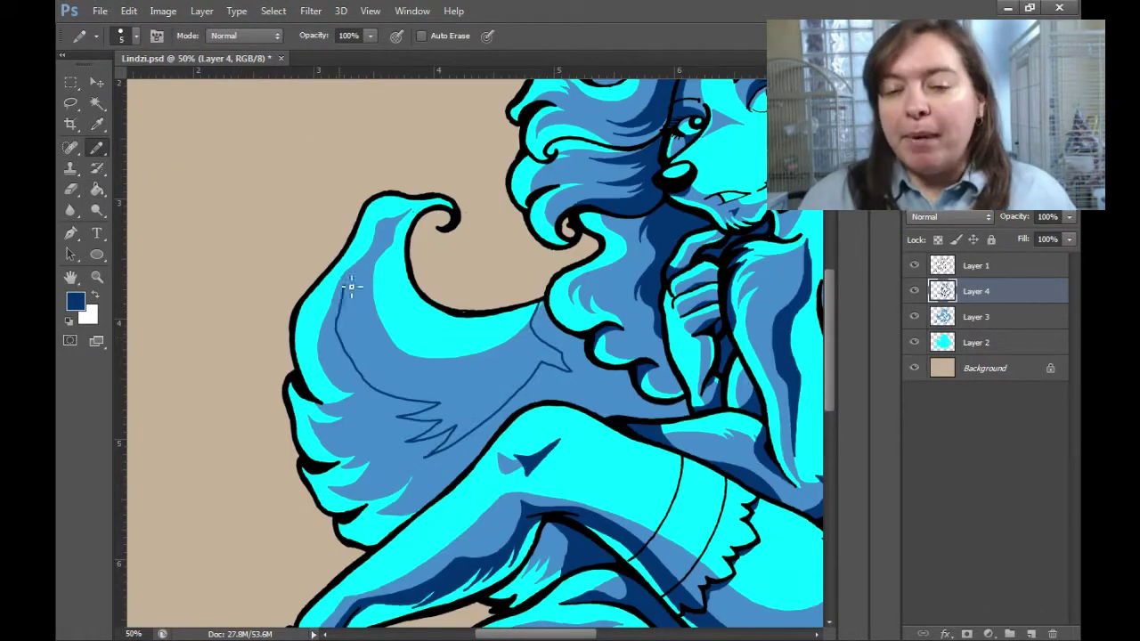
pyautogui.press('g')
pyautogui.click(545, 319)
pyautogui.press('b')
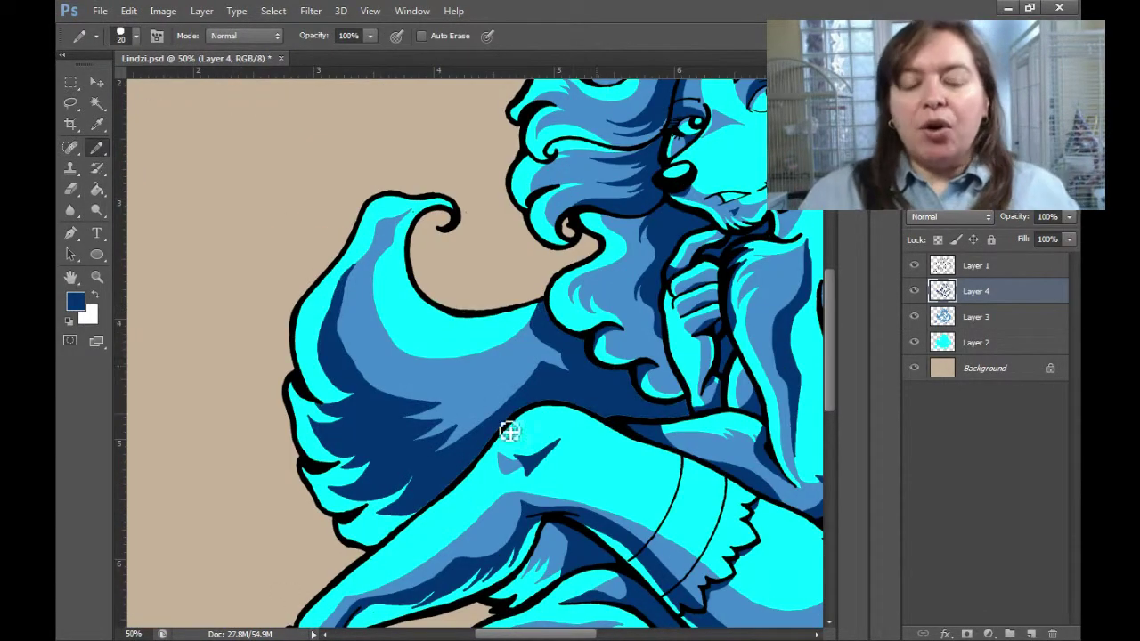
# Darken the hair strand by the curl and add dark strokes along the hair's top edge.
pyautogui.scroll(-2, 433, 472)
pyautogui.scroll(5, 435, 278)
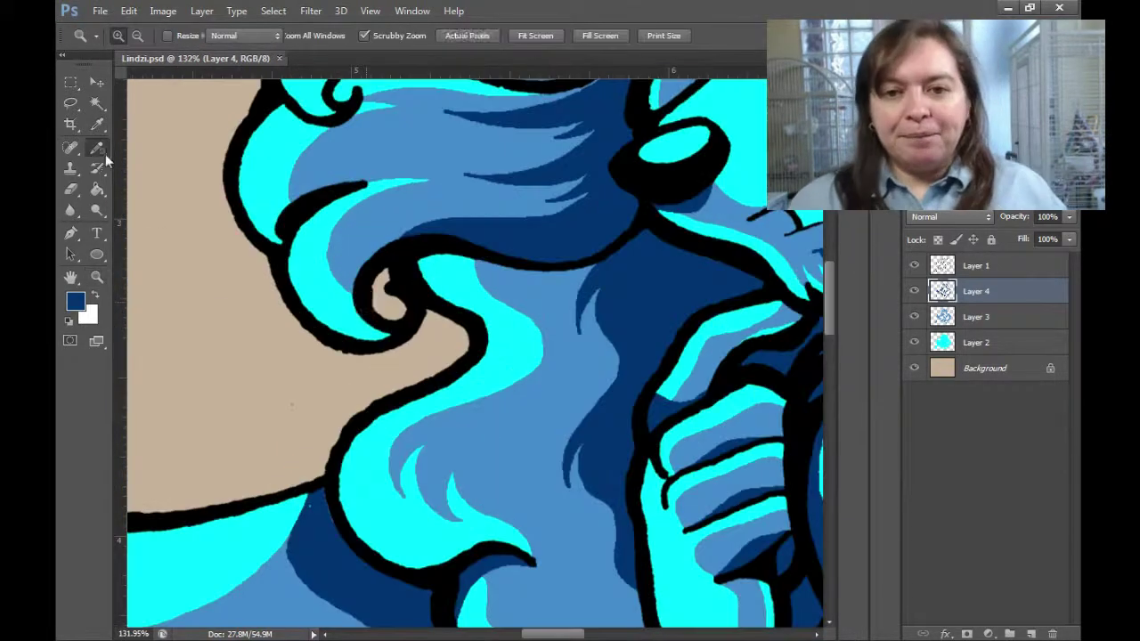
pyautogui.press('g')
pyautogui.click(345, 322)
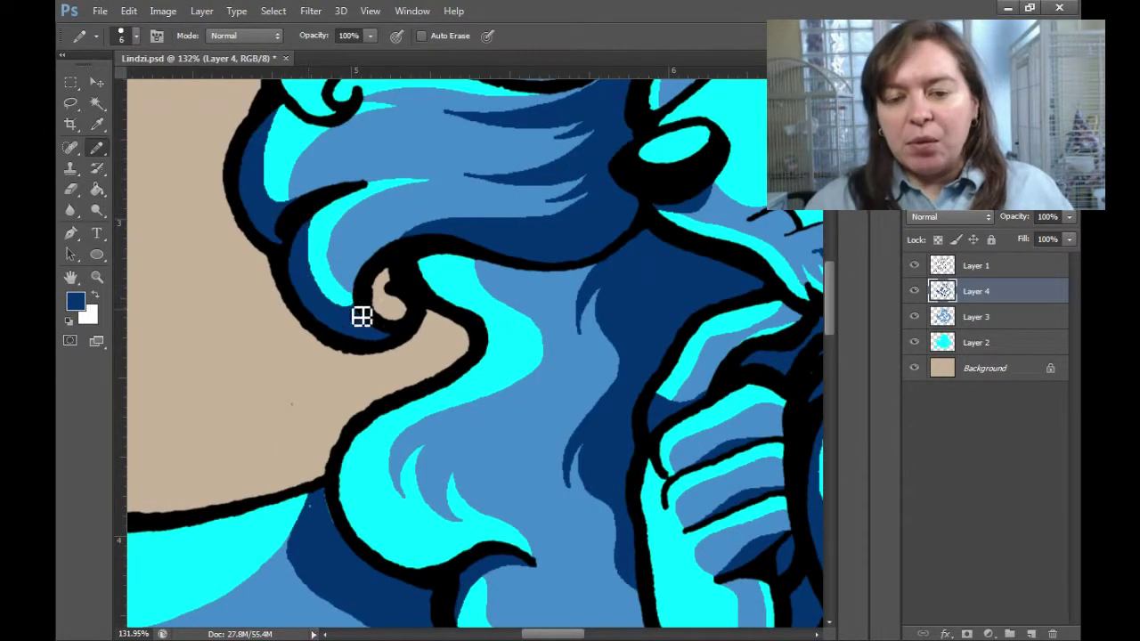
pyautogui.moveTo(359, 315)
pyautogui.mouseDown()
pyautogui.moveTo(661, 377)
pyautogui.moveTo(475, 357)
pyautogui.moveTo(547, 513)
pyautogui.moveTo(435, 569)
pyautogui.mouseUp()
pyautogui.press('b')
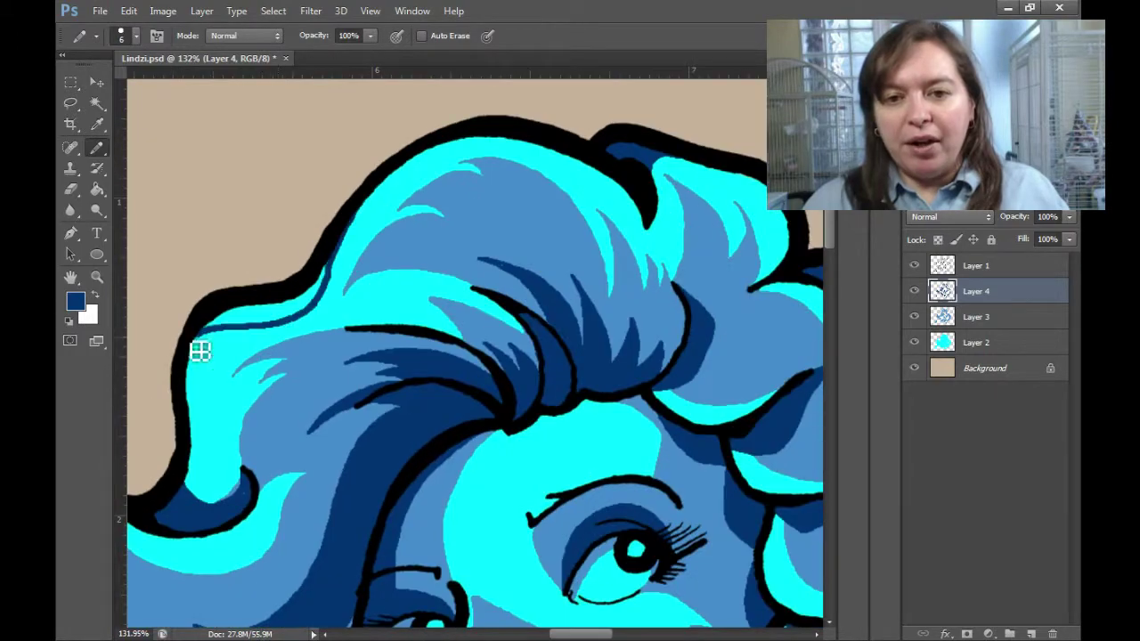
pyautogui.moveTo(198, 348); pyautogui.dragTo(312, 316)
pyautogui.scroll(-3, 235, 509)
pyautogui.scroll(5, 374, 338)
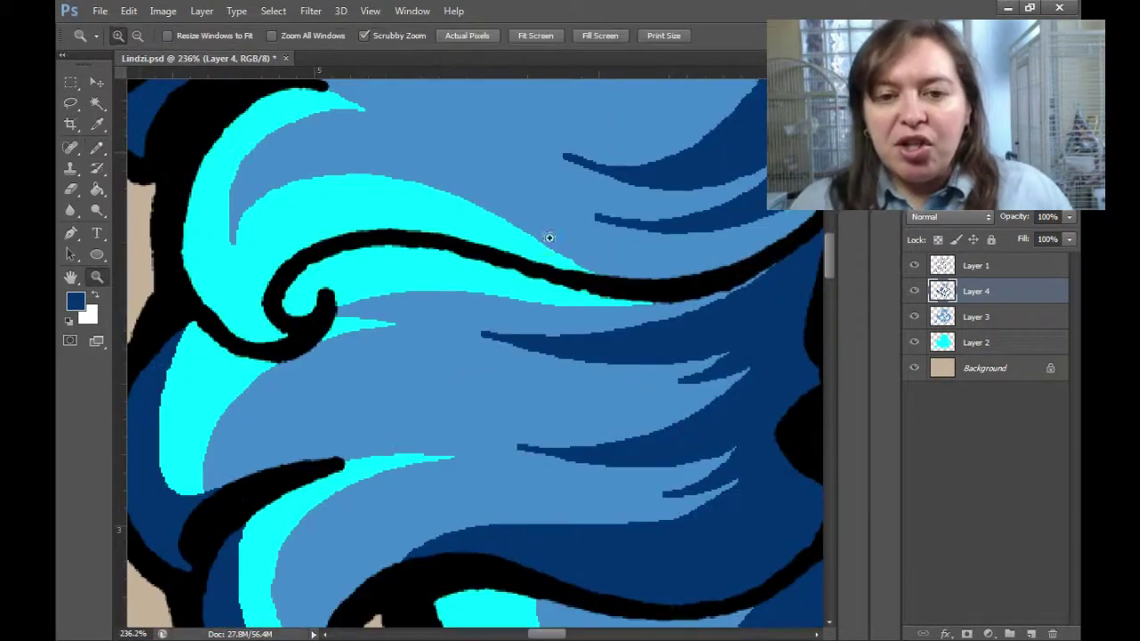
pyautogui.moveTo(661, 308); pyautogui.dragTo(325, 310)
pyautogui.scroll(-3, 305, 280)
pyautogui.scroll(2, 519, 415)
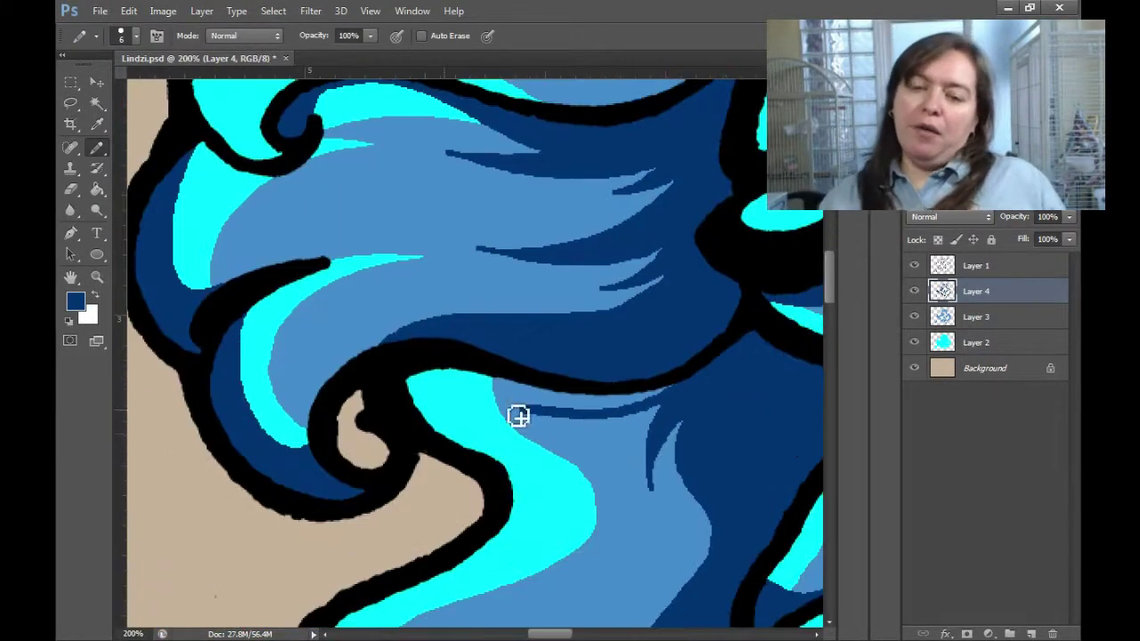
# Fill a hair strand with darker blue and paint its light-blue patch dark navy.
pyautogui.press('g')
pyautogui.click(509, 402)
pyautogui.scroll(-4, 509, 403)
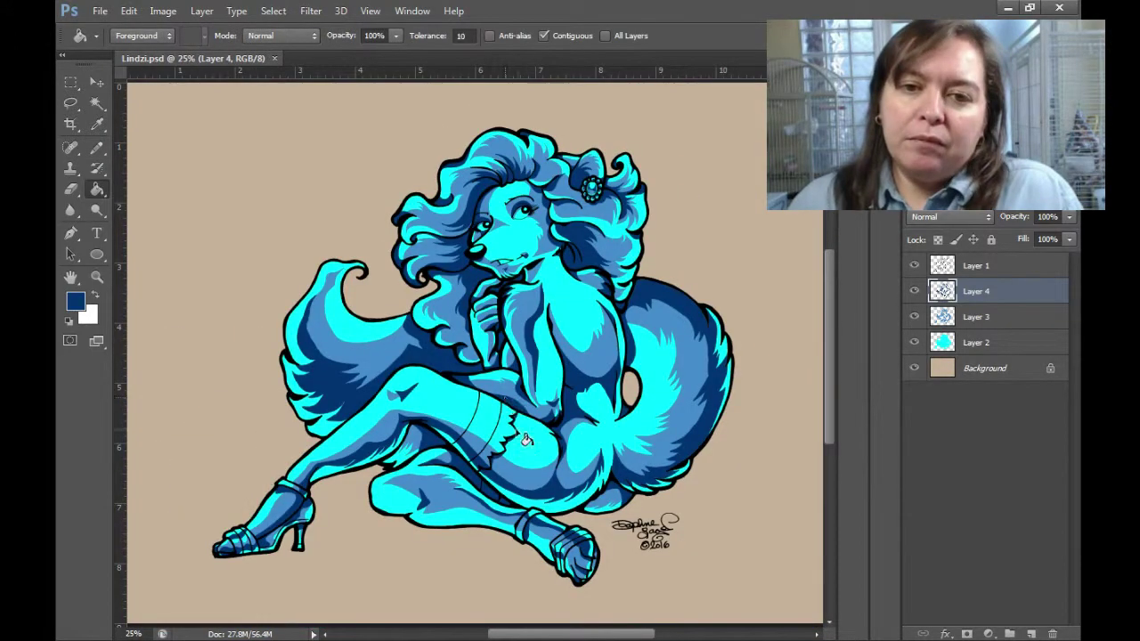
pyautogui.press('b')
pyautogui.scroll(5, 404, 464)
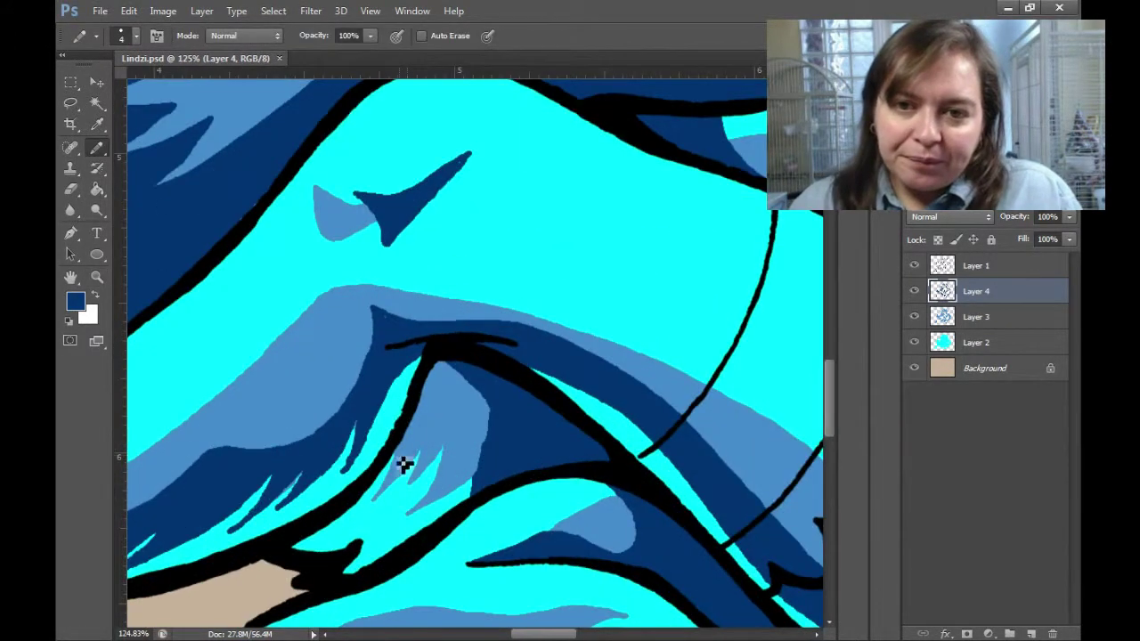
pyautogui.moveTo(415, 419)
pyautogui.mouseDown()
pyautogui.moveTo(399, 463)
pyautogui.moveTo(458, 413)
pyautogui.mouseUp()
pyautogui.scroll(2, 400, 463)
pyautogui.scroll(-2, 435, 432)
pyautogui.scroll(2, 457, 412)
pyautogui.scroll(-4, 490, 481)
# Fill another hair strand area with medium blue.
pyautogui.hotkey('alt', '[')
pyautogui.press('z')
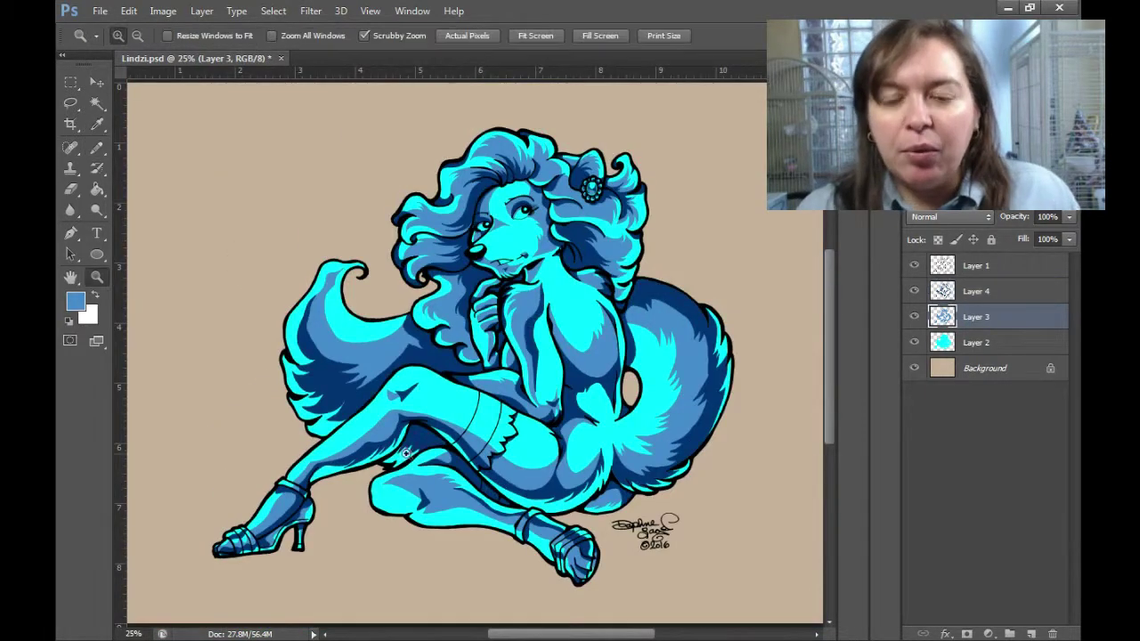
pyautogui.scroll(4, 374, 465)
pyautogui.press('g')
pyautogui.click(418, 463)
pyautogui.scroll(-4, 453, 525)
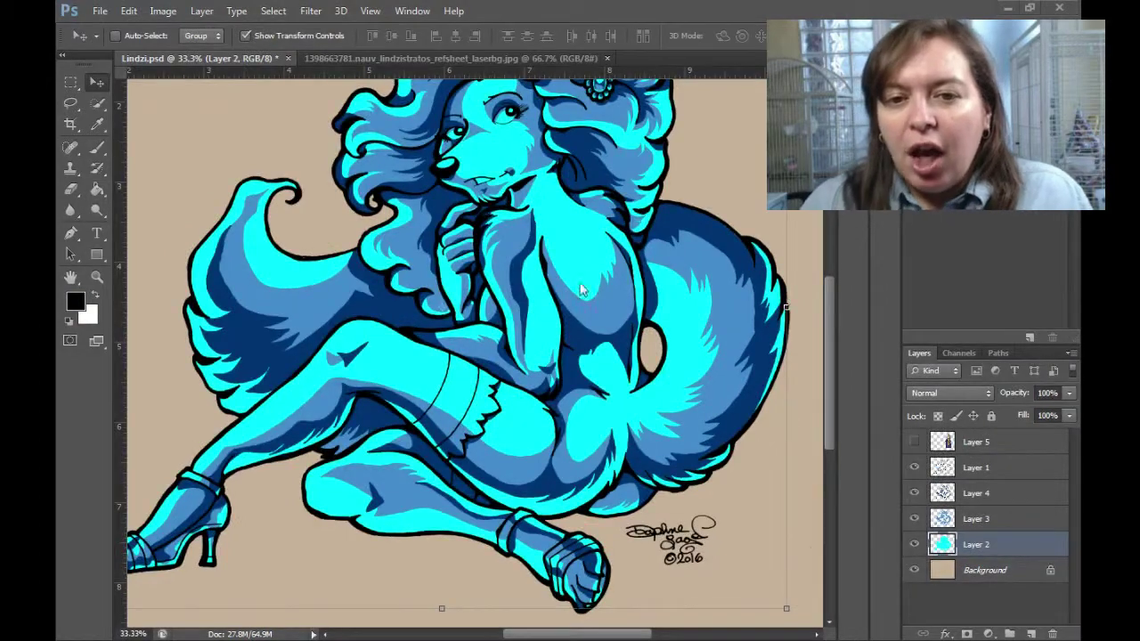
# Hide the blue shading layers and paint yellow along the fox's hair outline.
pyautogui.moveTo(914, 467); pyautogui.dragTo(917, 537)
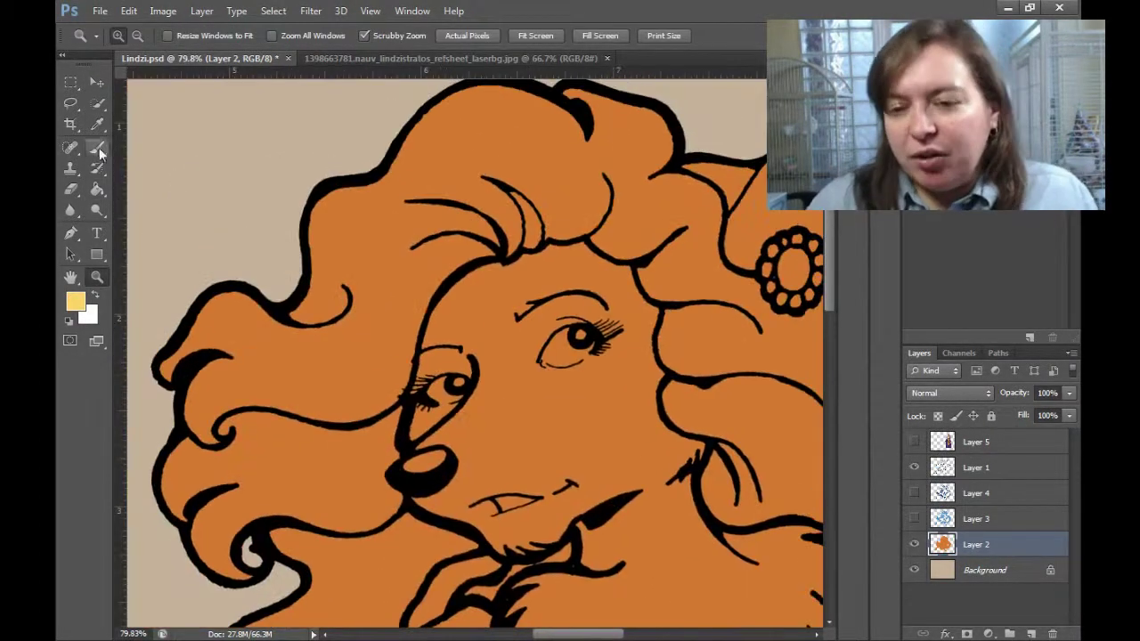
pyautogui.moveTo(97, 147); pyautogui.dragTo(147, 149)
pyautogui.click(99, 149)
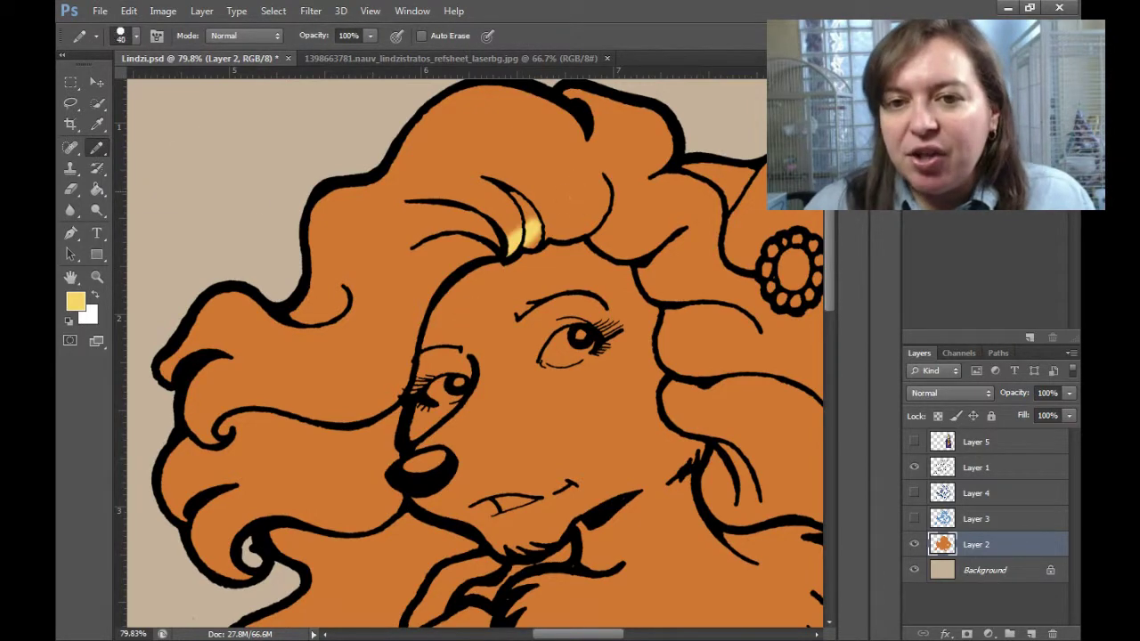
pyautogui.keyDown('alt'); pyautogui.click(677, 343); pyautogui.keyUp('alt')
pyautogui.moveTo(730, 445)
pyautogui.mouseDown()
pyautogui.moveTo(799, 445)
pyautogui.moveTo(596, 406)
pyautogui.moveTo(724, 298)
pyautogui.moveTo(754, 440)
pyautogui.mouseUp()
pyautogui.moveTo(754, 268)
pyautogui.mouseDown()
pyautogui.moveTo(720, 327)
pyautogui.moveTo(537, 311)
pyautogui.mouseUp()
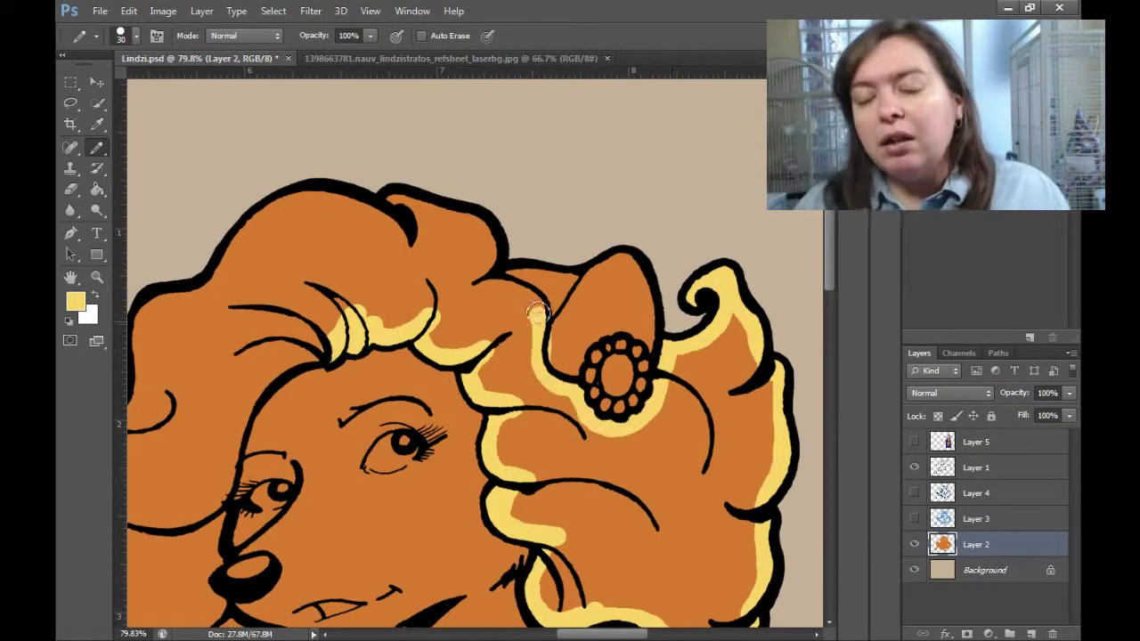
pyautogui.moveTo(392, 202)
pyautogui.mouseDown()
pyautogui.moveTo(659, 203)
pyautogui.moveTo(415, 323)
pyautogui.moveTo(267, 579)
pyautogui.moveTo(312, 365)
pyautogui.mouseUp()
pyautogui.moveTo(312, 356); pyautogui.dragTo(386, 456)
# Paint the lower curls and remaining hair lines yellow.
pyautogui.moveTo(595, 476); pyautogui.dragTo(570, 294)
pyautogui.moveTo(419, 436); pyautogui.dragTo(516, 543)
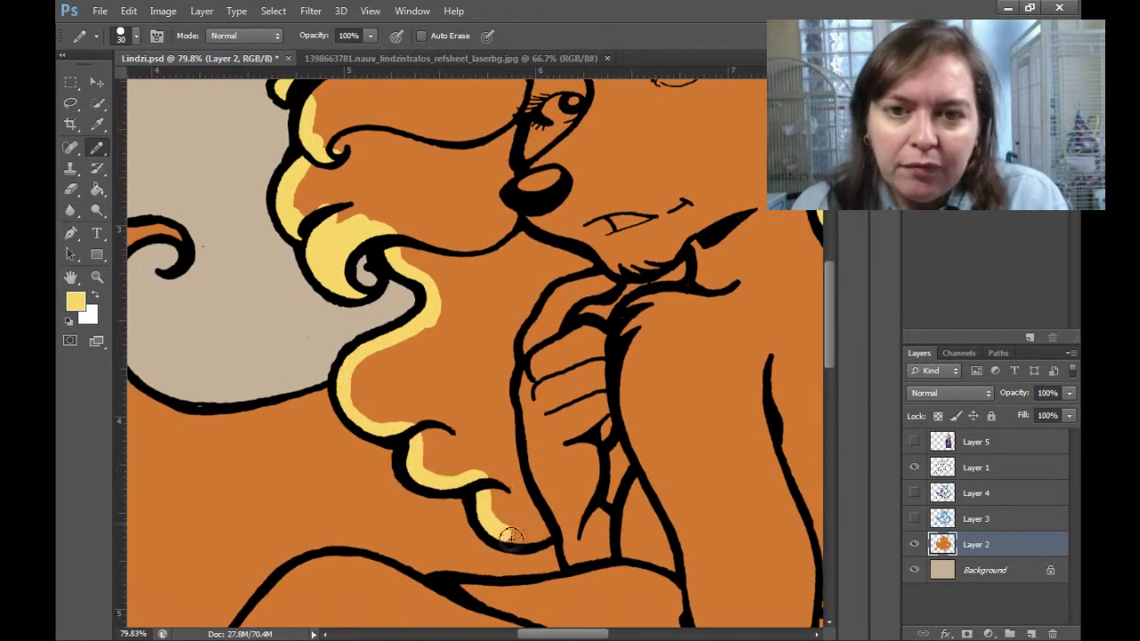
pyautogui.moveTo(499, 330); pyautogui.dragTo(544, 543)
pyautogui.moveTo(615, 499)
pyautogui.mouseDown()
pyautogui.moveTo(656, 412)
pyautogui.moveTo(623, 564)
pyautogui.mouseUp()
pyautogui.moveTo(570, 463); pyautogui.dragTo(614, 423)
pyautogui.keyDown('alt'); pyautogui.click(481, 465); pyautogui.keyUp('alt')
pyautogui.moveTo(481, 465)
pyautogui.mouseDown()
pyautogui.moveTo(534, 392)
pyautogui.moveTo(534, 116)
pyautogui.mouseUp()
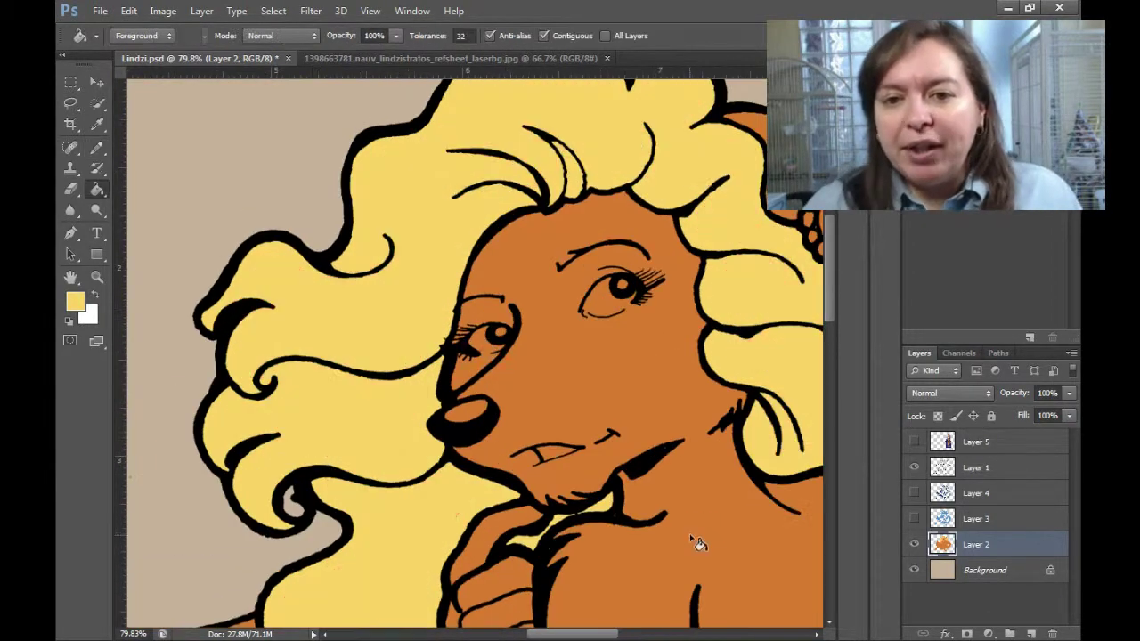
# Paint both of the fox's eye whites white.
pyautogui.press('z')
pyautogui.moveTo(611, 295); pyautogui.dragTo(624, 294)
pyautogui.press('b')
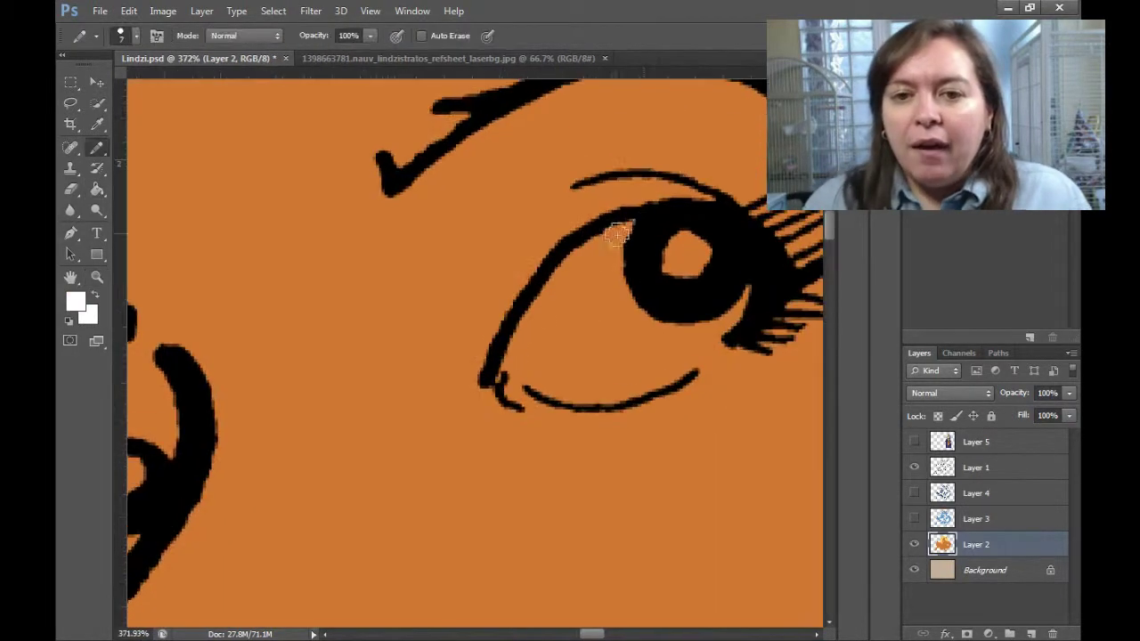
pyautogui.moveTo(618, 235)
pyautogui.mouseDown()
pyautogui.moveTo(646, 223)
pyautogui.moveTo(609, 334)
pyautogui.mouseUp()
pyautogui.keyDown('alt'); pyautogui.click(609, 312); pyautogui.keyUp('alt')
pyautogui.hscroll(-10, 763, 364)
pyautogui.scroll(-3, 763, 364)
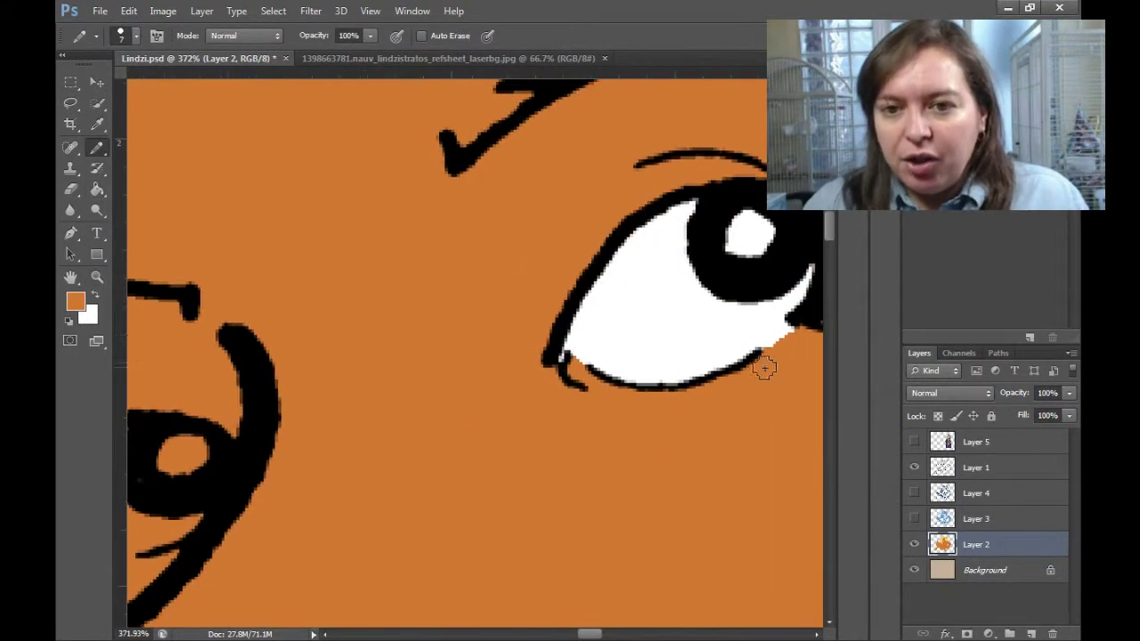
pyautogui.moveTo(396, 363)
pyautogui.mouseDown()
pyautogui.moveTo(392, 481)
pyautogui.moveTo(463, 463)
pyautogui.mouseUp()
pyautogui.hotkey('ctrl', '-')
pyautogui.hotkey('ctrl', '-')
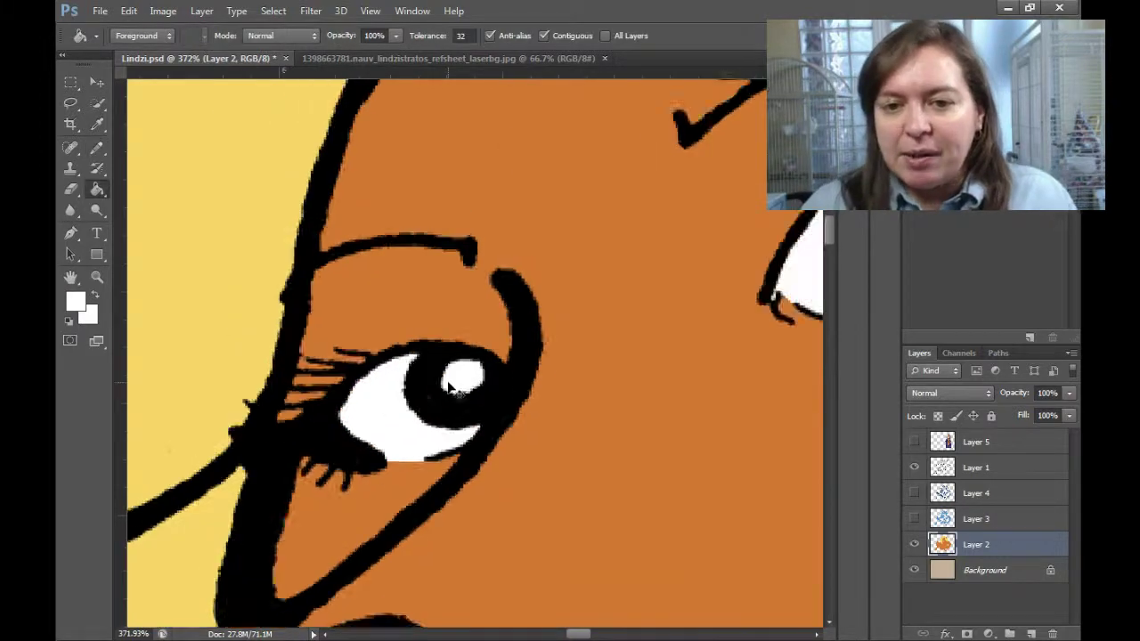
pyautogui.press('z')
pyautogui.moveTo(615, 302); pyautogui.dragTo(677, 303)
pyautogui.press('b')
pyautogui.moveTo(517, 526)
pyautogui.mouseDown()
pyautogui.moveTo(657, 501)
pyautogui.moveTo(534, 508)
pyautogui.mouseUp()
# Fill the nose highlight white and paint the eye's inner corner pink.
pyautogui.hotkey('ctrl', '-')
pyautogui.hotkey('ctrl', '-')
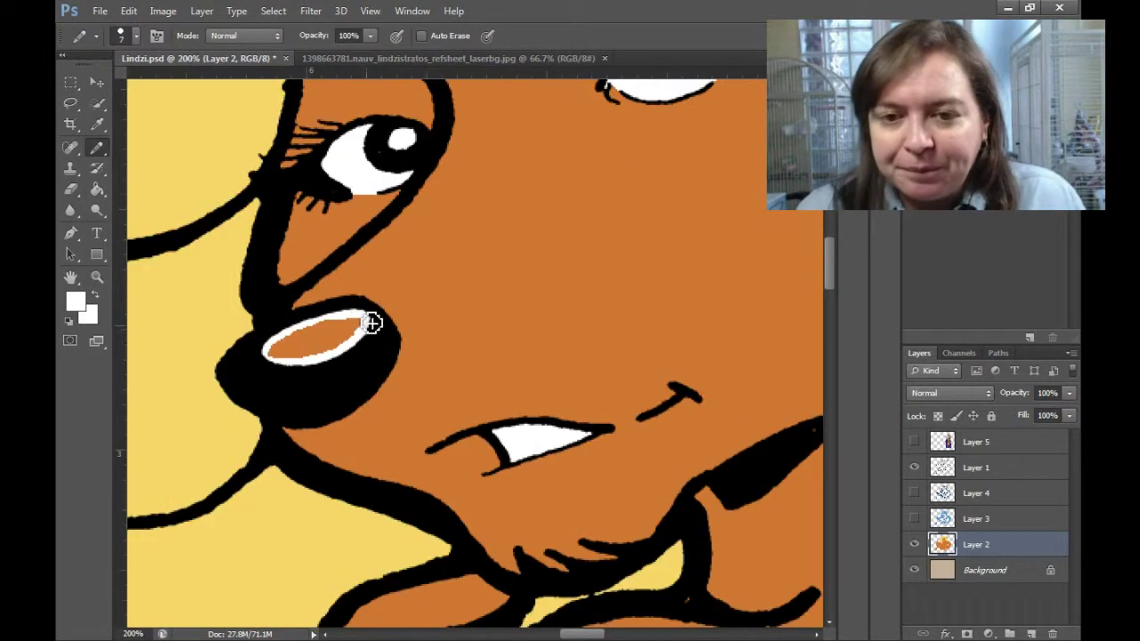
pyautogui.press('g')
pyautogui.click(300, 330)
pyautogui.hotkey('ctrl', '-')
pyautogui.hotkey('ctrl', '-')
pyautogui.press('b')
pyautogui.hotkey('ctrl', '+')
pyautogui.hotkey('ctrl', '+')
pyautogui.hotkey('ctrl', '+')
pyautogui.hotkey('ctrl', '+')
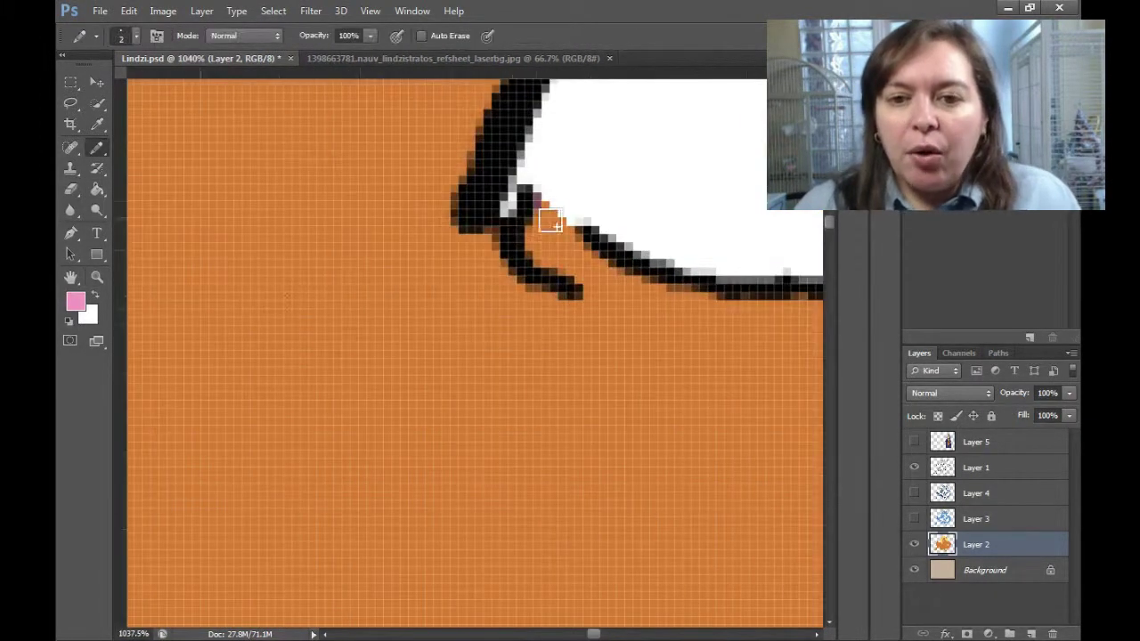
pyautogui.moveTo(535, 223); pyautogui.dragTo(570, 267)
pyautogui.hotkey('ctrl', '-')
pyautogui.hotkey('ctrl', '-')
pyautogui.hotkey('ctrl', '-')
pyautogui.hotkey('ctrl', '-')
# Sample white from the reference image and finish the white outline inside the ear.
pyautogui.click(913, 442)
pyautogui.hotkey('ctrl', '-')
pyautogui.press('i')
pyautogui.hotkey('ctrl', '+')
pyautogui.hotkey('ctrl', '+')
pyautogui.hotkey('ctrl', '+')
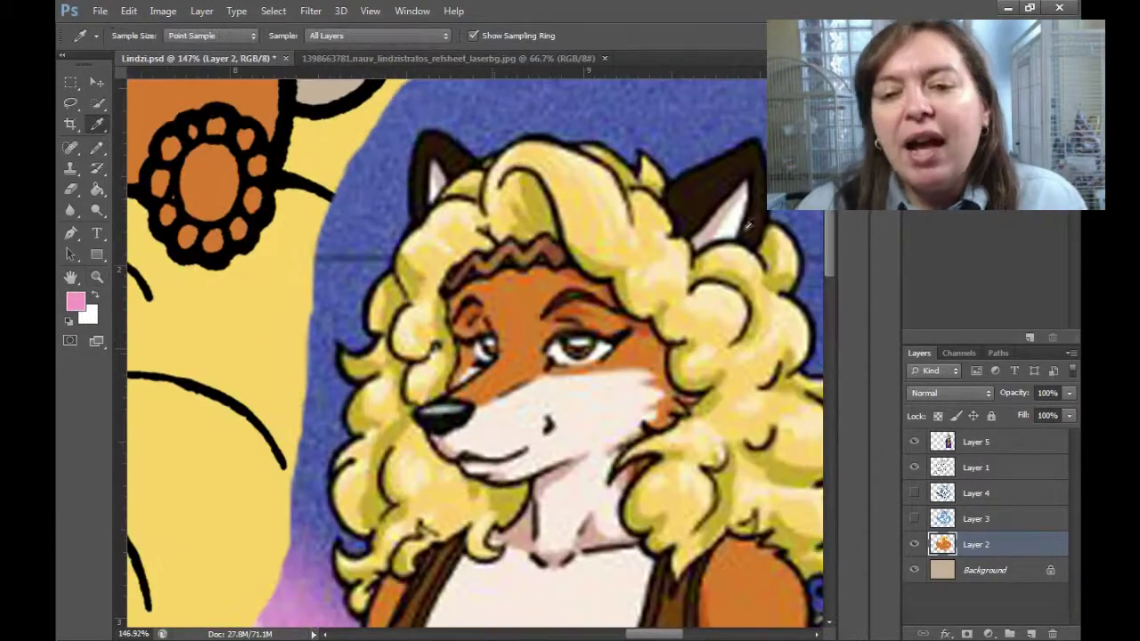
pyautogui.click(508, 470)
pyautogui.click(914, 442)
pyautogui.press('b')
pyautogui.moveTo(477, 354); pyautogui.dragTo(440, 275)
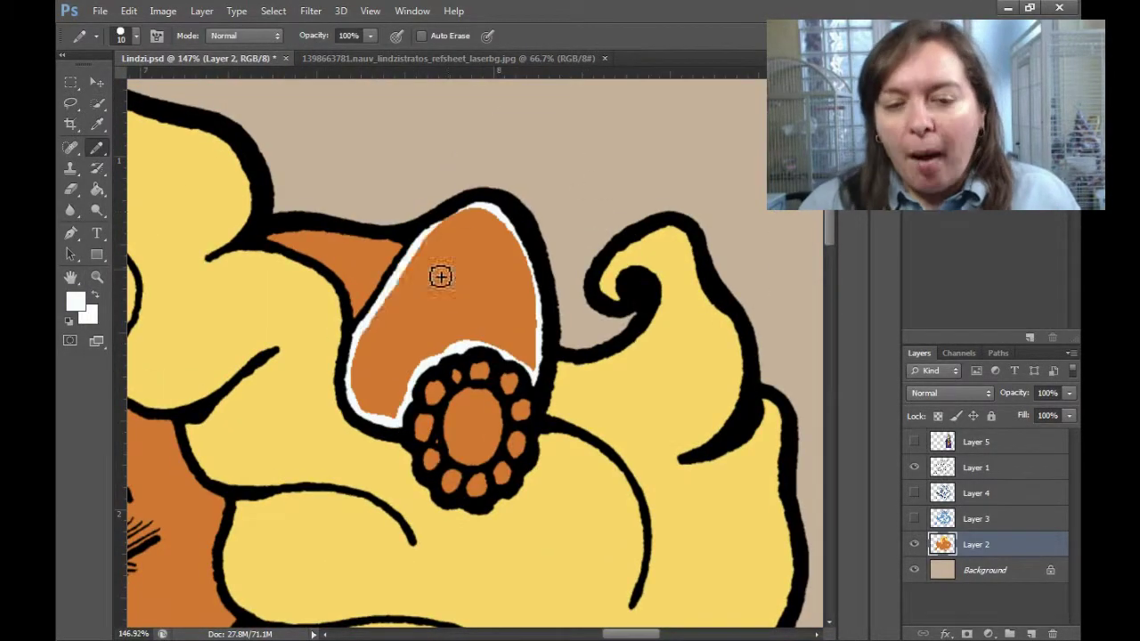
pyautogui.press('i')
pyautogui.hotkey('ctrl', '-')
pyautogui.hotkey('ctrl', '-')
pyautogui.hotkey('ctrl', '-')
pyautogui.hotkey('ctrl', '-')
pyautogui.click(914, 442)
# Outline the fox's muzzle and fill it white.
pyautogui.press('b')
pyautogui.hotkey('ctrl', '+')
pyautogui.hotkey('ctrl', '+')
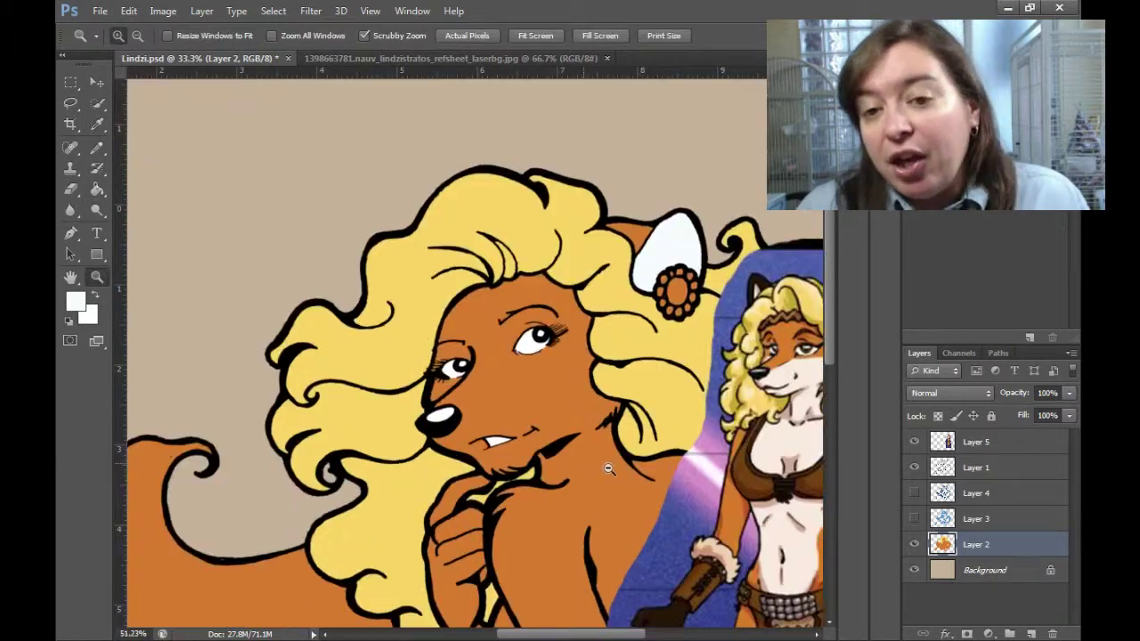
pyautogui.moveTo(269, 355); pyautogui.dragTo(283, 365)
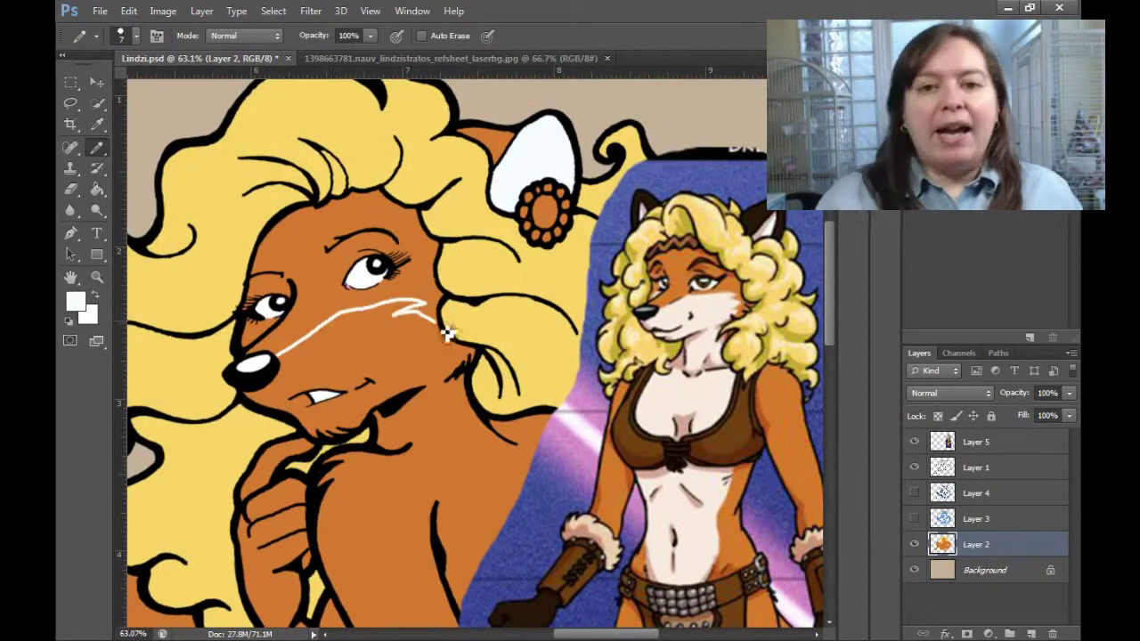
pyautogui.scroll(5, 274, 335)
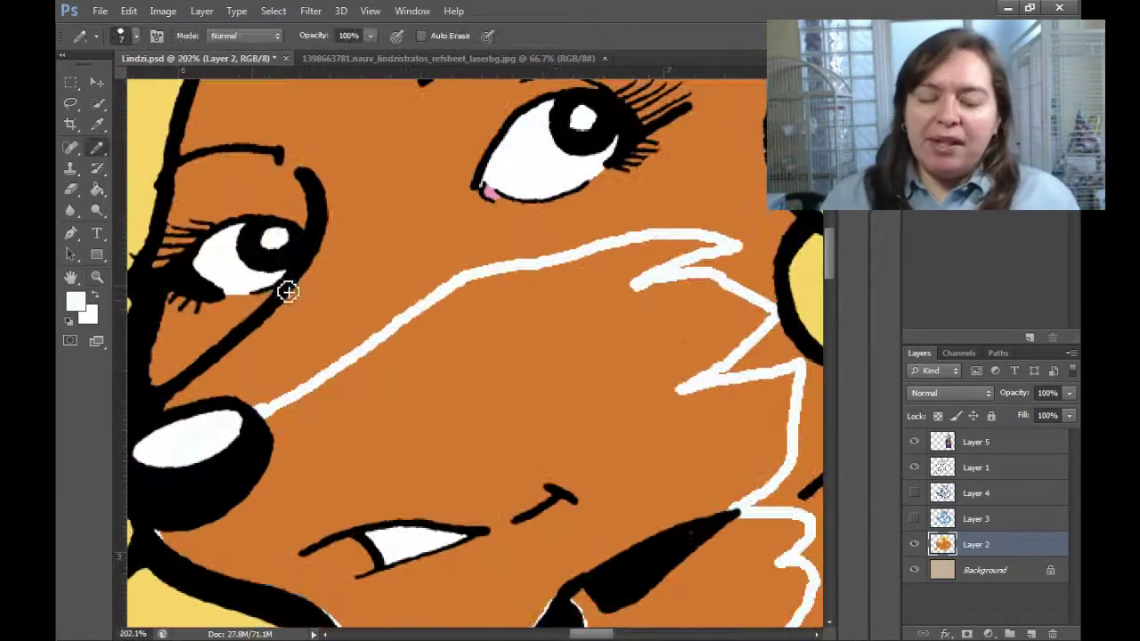
pyautogui.press('g')
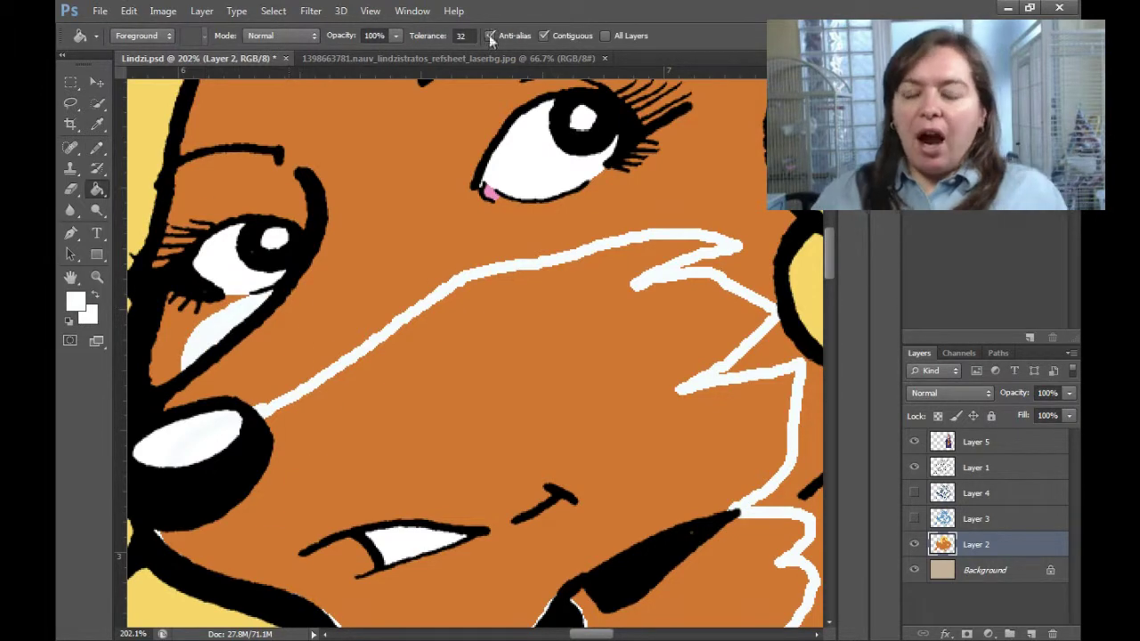
pyautogui.press('b')
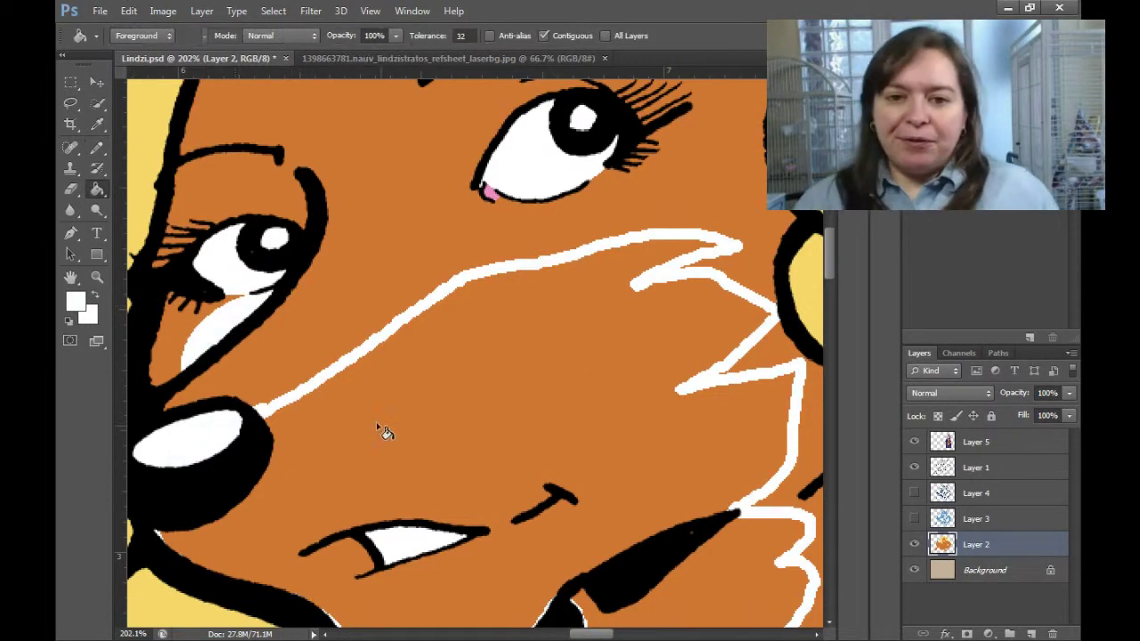
pyautogui.click(381, 433)
# Fill the lightning-shaped fur area near the shoulder white.
pyautogui.moveTo(730, 389); pyautogui.dragTo(542, 333)
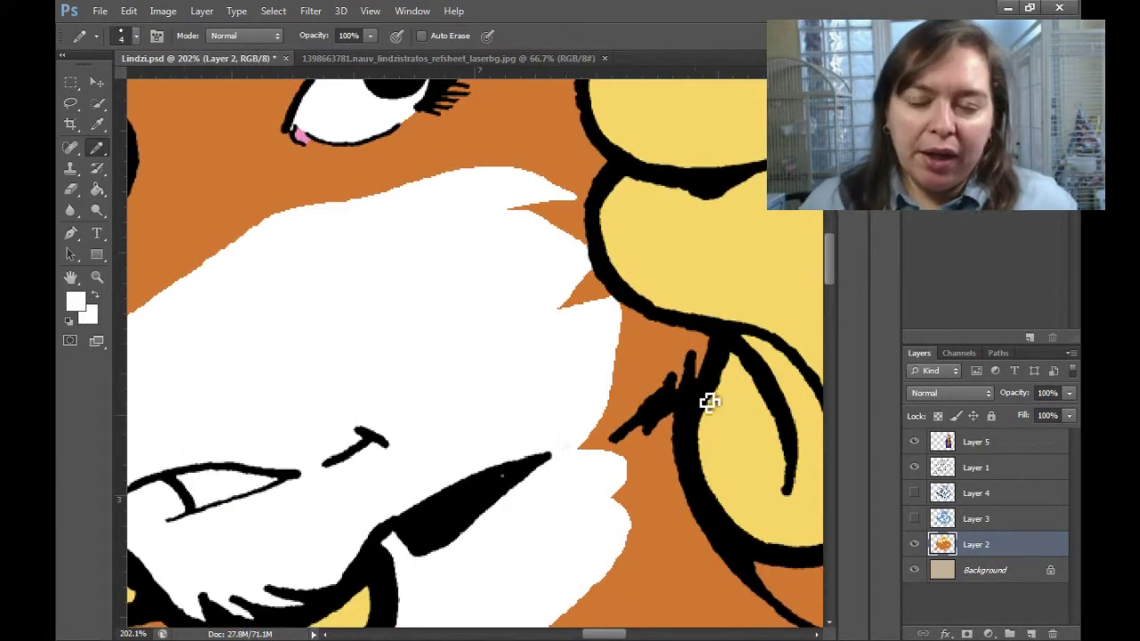
pyautogui.moveTo(710, 402); pyautogui.dragTo(435, 471)
pyautogui.scroll(-5, 511, 376)
pyautogui.scroll(5, 461, 422)
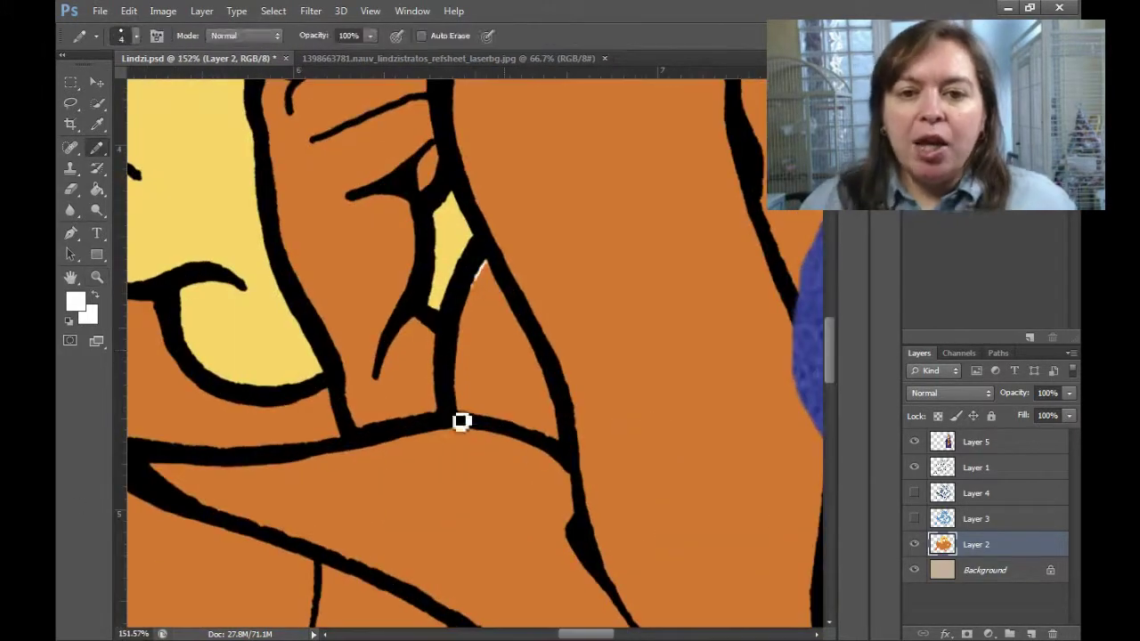
pyautogui.scroll(-5, 460, 422)
pyautogui.scroll(3, 356, 382)
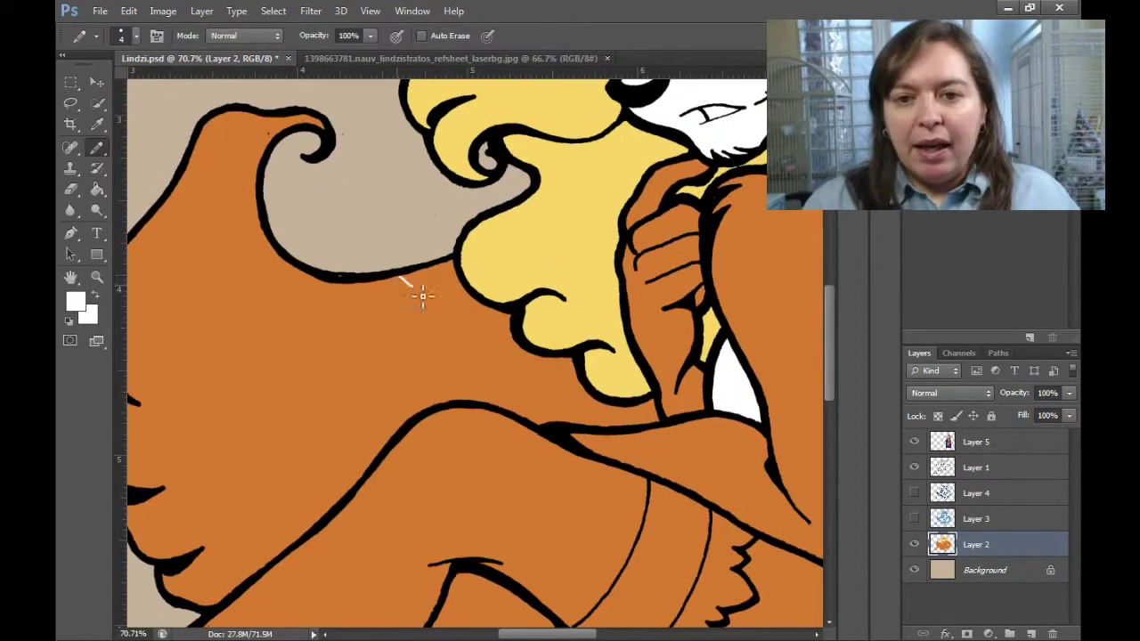
pyautogui.press('g')
pyautogui.scroll(5, 460, 433)
pyautogui.scroll(-3, 255, 481)
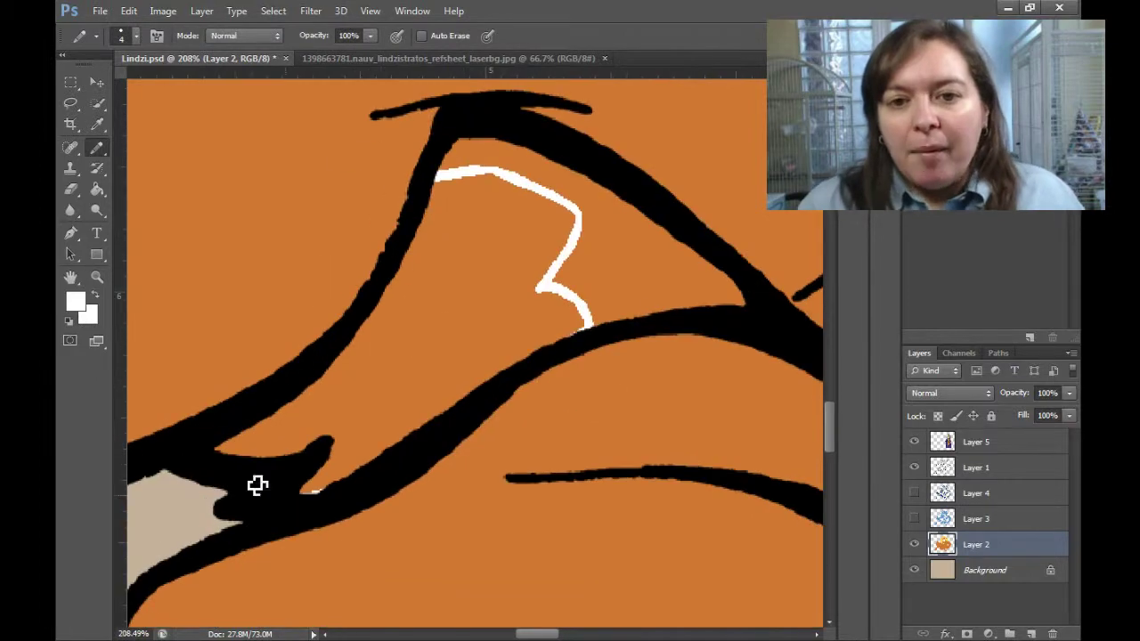
pyautogui.click(356, 450)
pyautogui.scroll(-5, 440, 479)
pyautogui.scroll(3, 440, 478)
# Reset the painting colour to white and fill the jagged outlined fur area.
pyautogui.press('i')
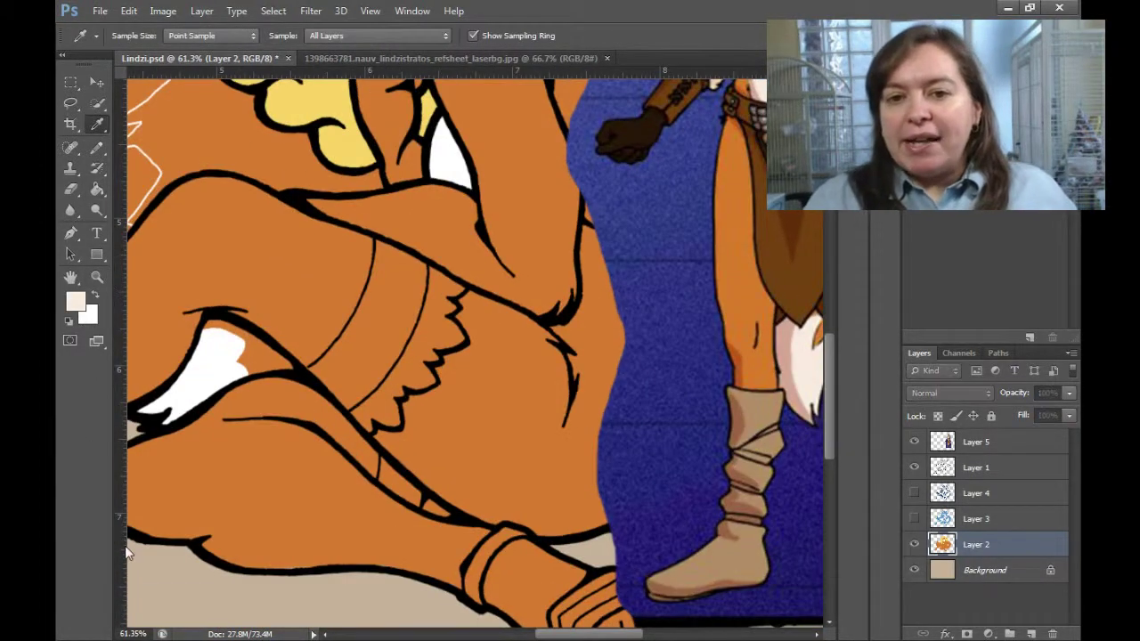
pyautogui.click(75, 301)
pyautogui.click(1010, 230)
pyautogui.press('b')
pyautogui.scroll(5, 434, 254)
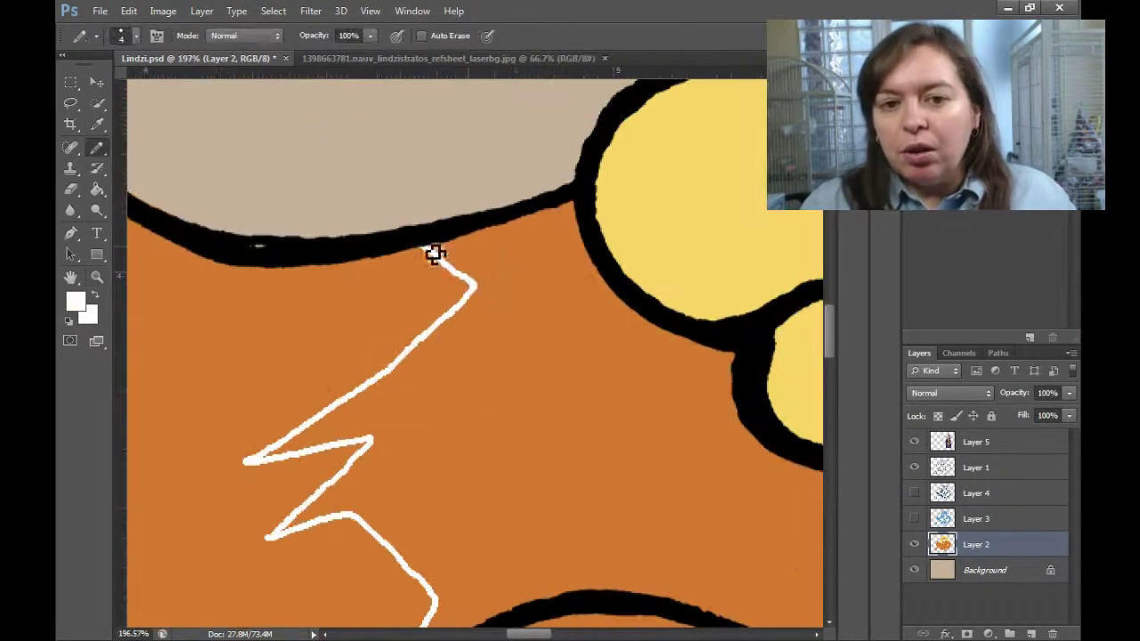
pyautogui.moveTo(494, 502)
pyautogui.mouseDown()
pyautogui.moveTo(412, 502)
pyautogui.moveTo(502, 377)
pyautogui.moveTo(458, 394)
pyautogui.mouseUp()
pyautogui.press('g')
pyautogui.click(425, 308)
pyautogui.hotkey('ctrl', '0')
# Paint the inside of the fox's eye white.
pyautogui.press('i')
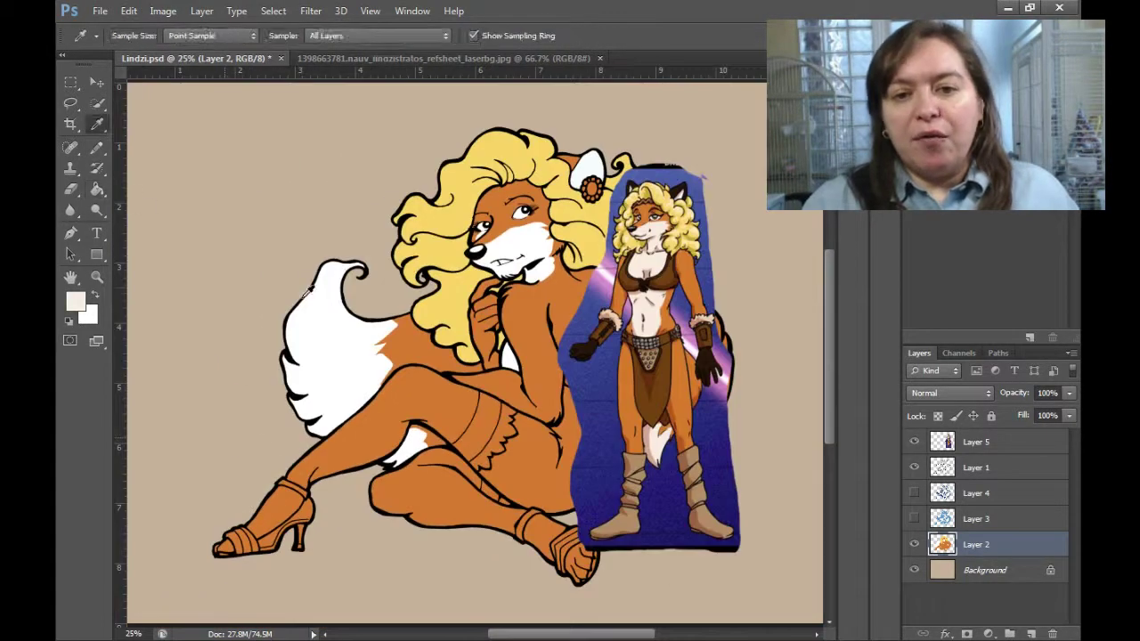
pyautogui.press('g')
pyautogui.scroll(10, 523, 204)
pyautogui.press('b')
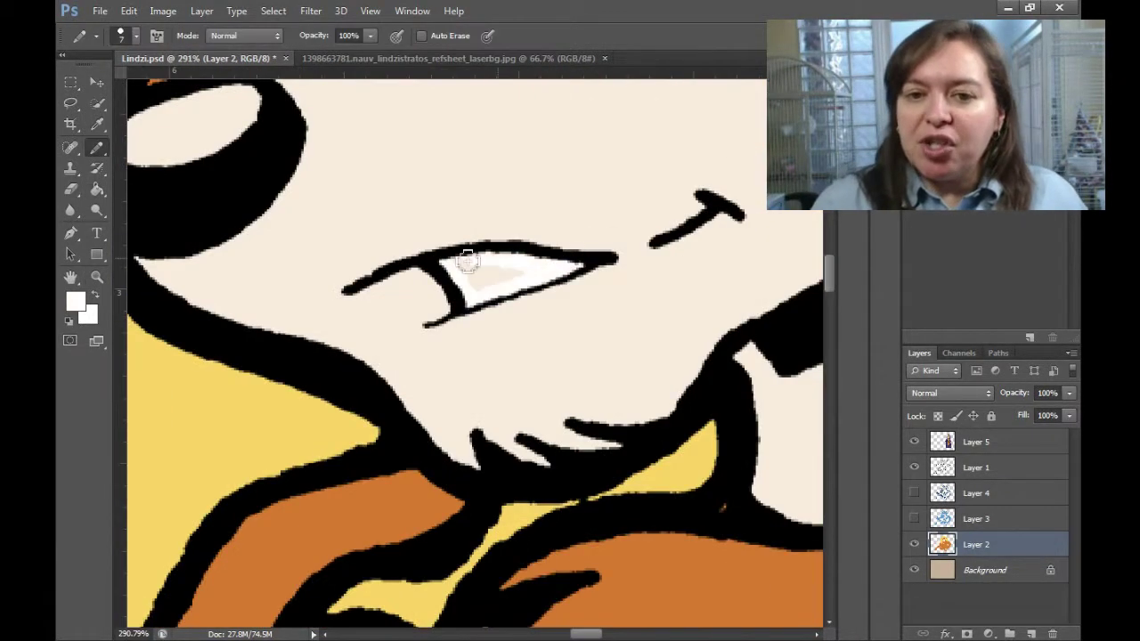
pyautogui.moveTo(646, 293); pyautogui.dragTo(824, 418)
pyautogui.moveTo(400, 236); pyautogui.dragTo(351, 306)
# Sample the beige cream from the canvas and dark brown from the reference belt.
pyautogui.keyDown('alt'); pyautogui.click(669, 268); pyautogui.keyUp('alt')
pyautogui.moveTo(365, 143); pyautogui.dragTo(419, 341)
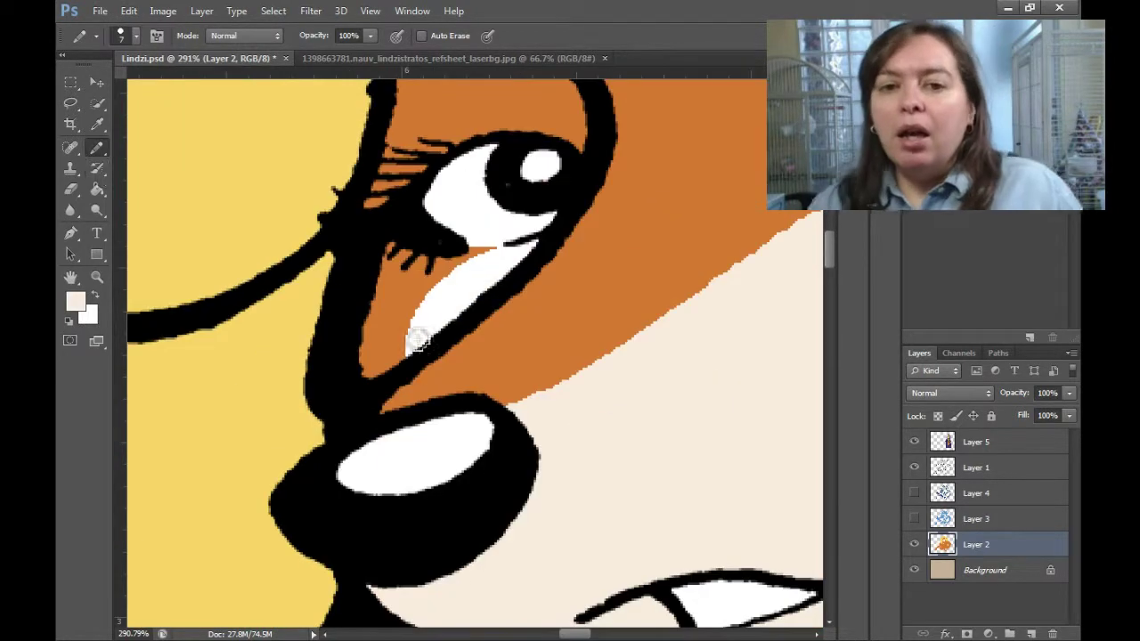
pyautogui.scroll(-10, 494, 257)
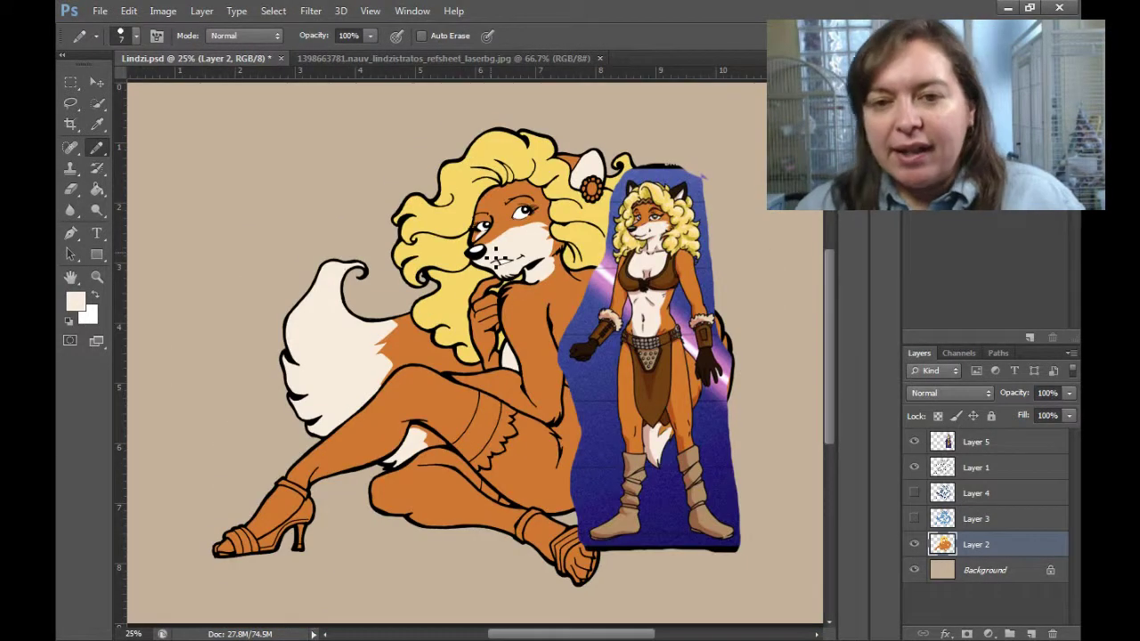
pyautogui.press('i')
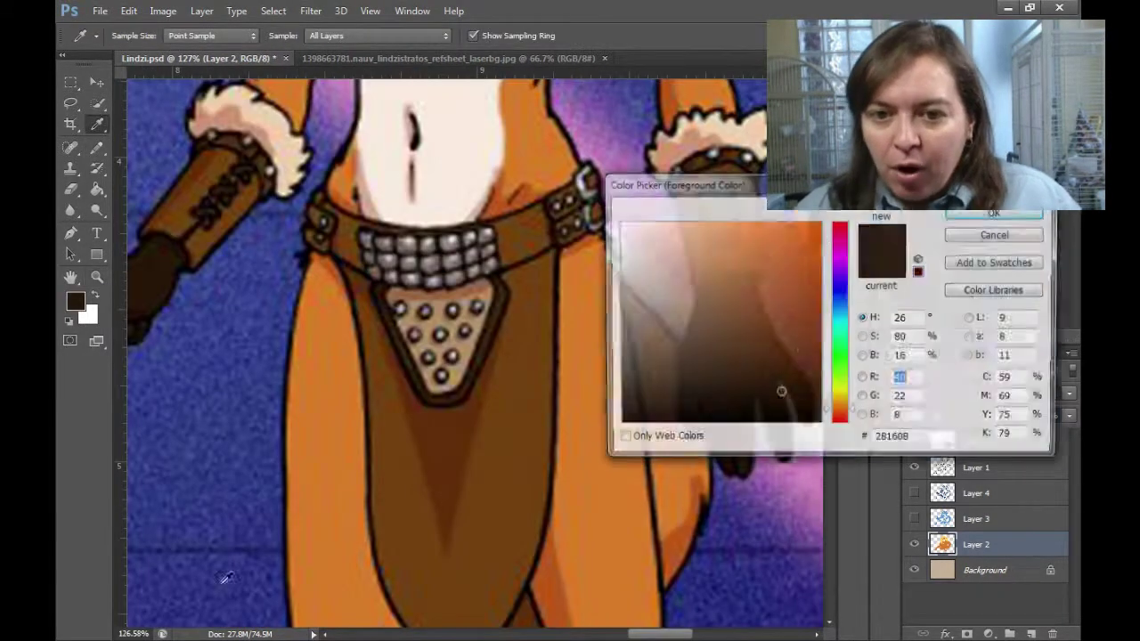
pyautogui.click(226, 577)
# Pick dark brown and paint a brown stroke over the fox's arm.
pyautogui.click(994, 214)
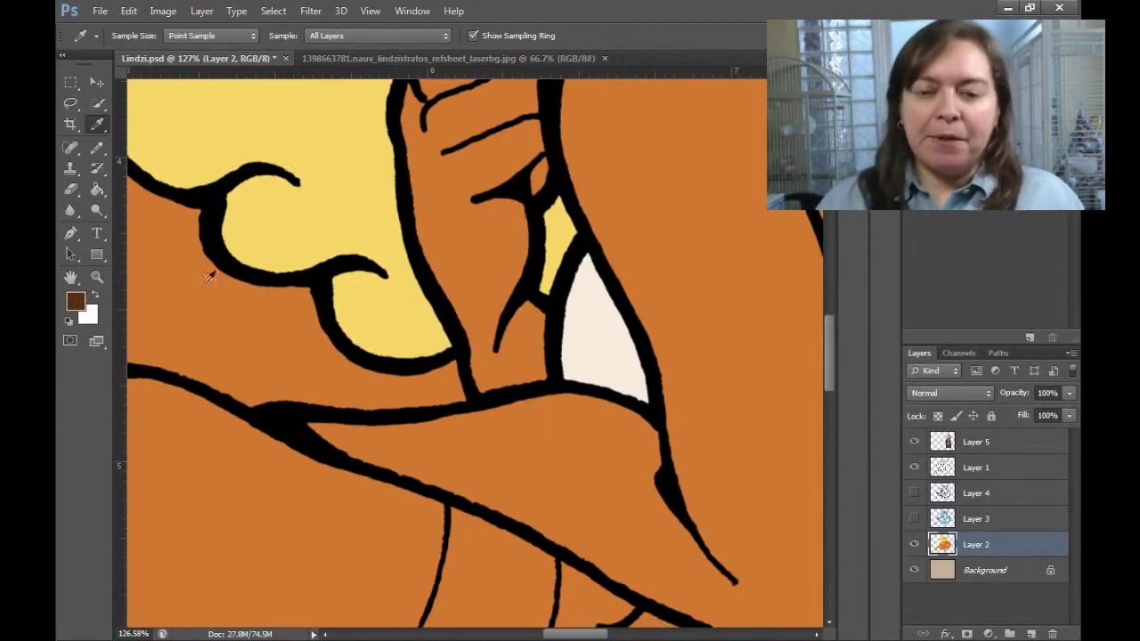
pyautogui.press('b')
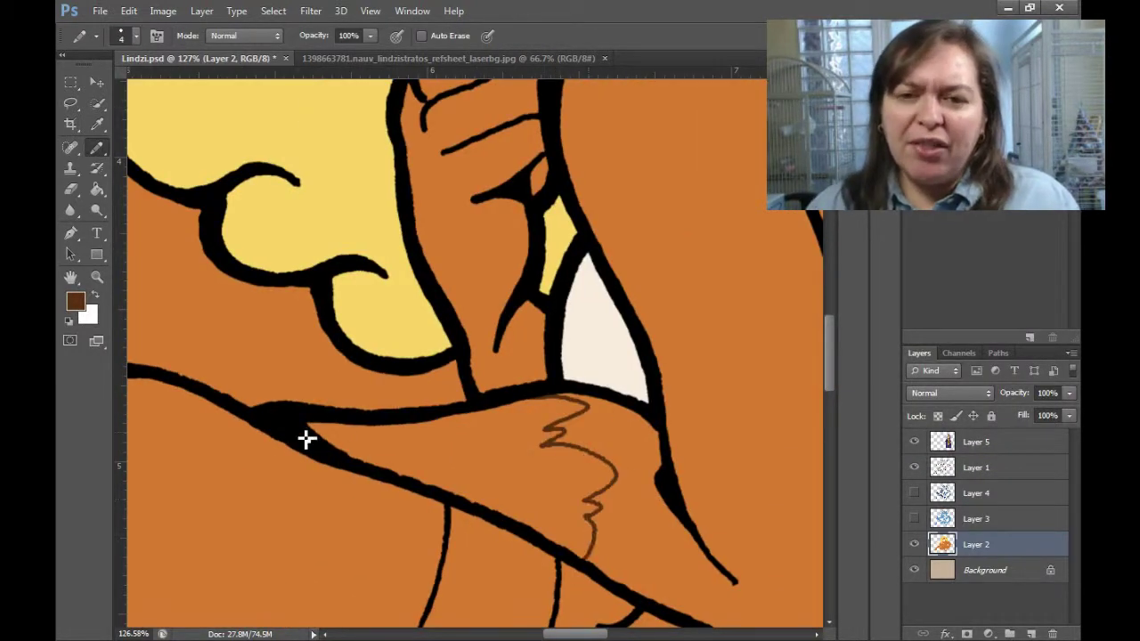
pyautogui.moveTo(305, 439); pyautogui.dragTo(564, 433)
pyautogui.scroll(3, 559, 239)
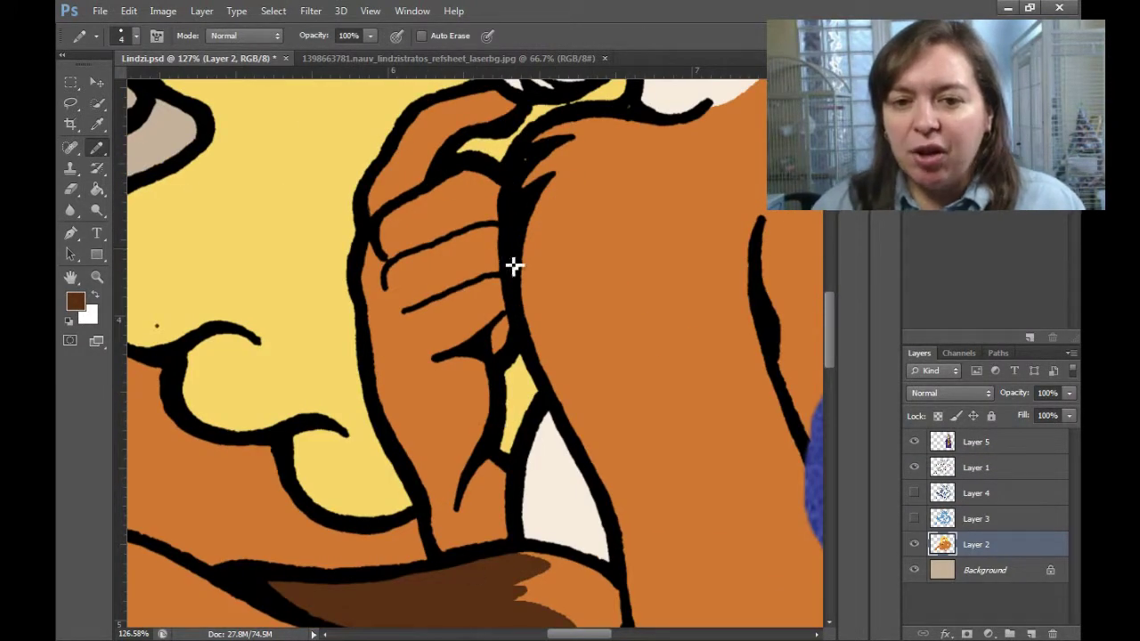
pyautogui.press('z')
pyautogui.scroll(-5, 509, 310)
pyautogui.scroll(5, 751, 334)
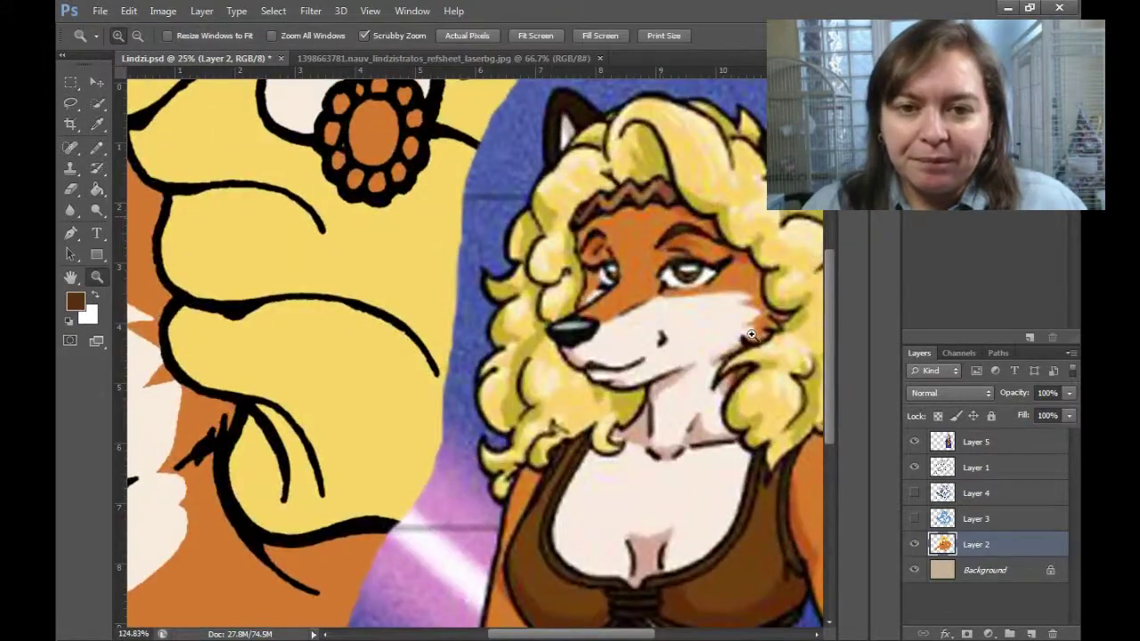
# Draw dark brown fur-marking lines along the leg with a hard-edged brush.
pyautogui.click(97, 147)
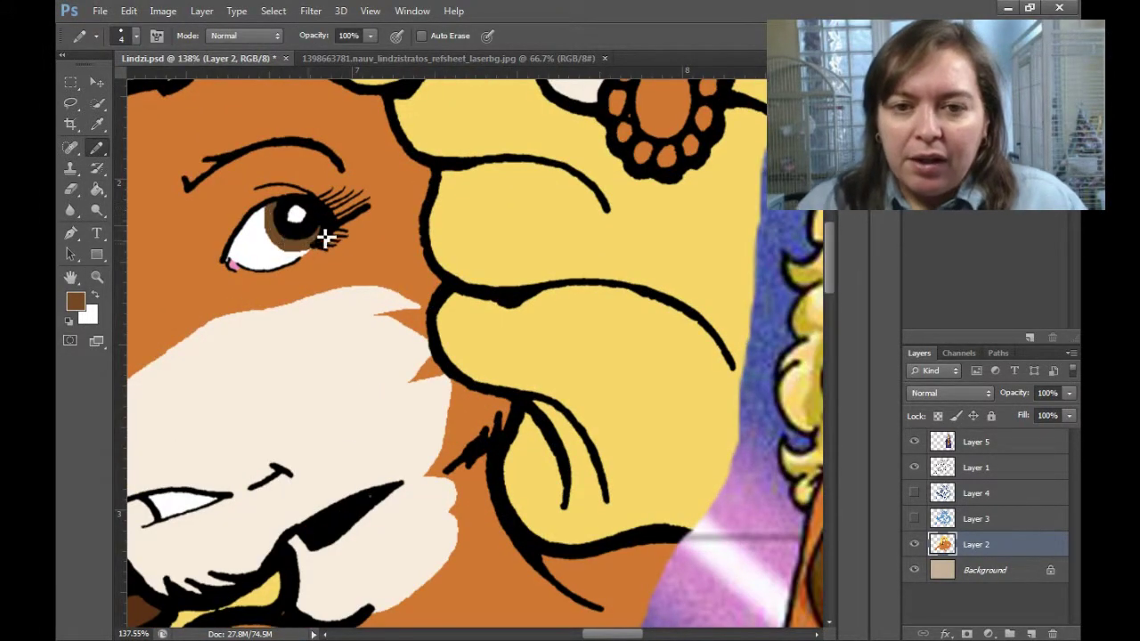
pyautogui.hscroll(-5, 313, 462)
pyautogui.press(']')
pyautogui.press(']')
pyautogui.press(']')
pyautogui.scroll(-5, 418, 312)
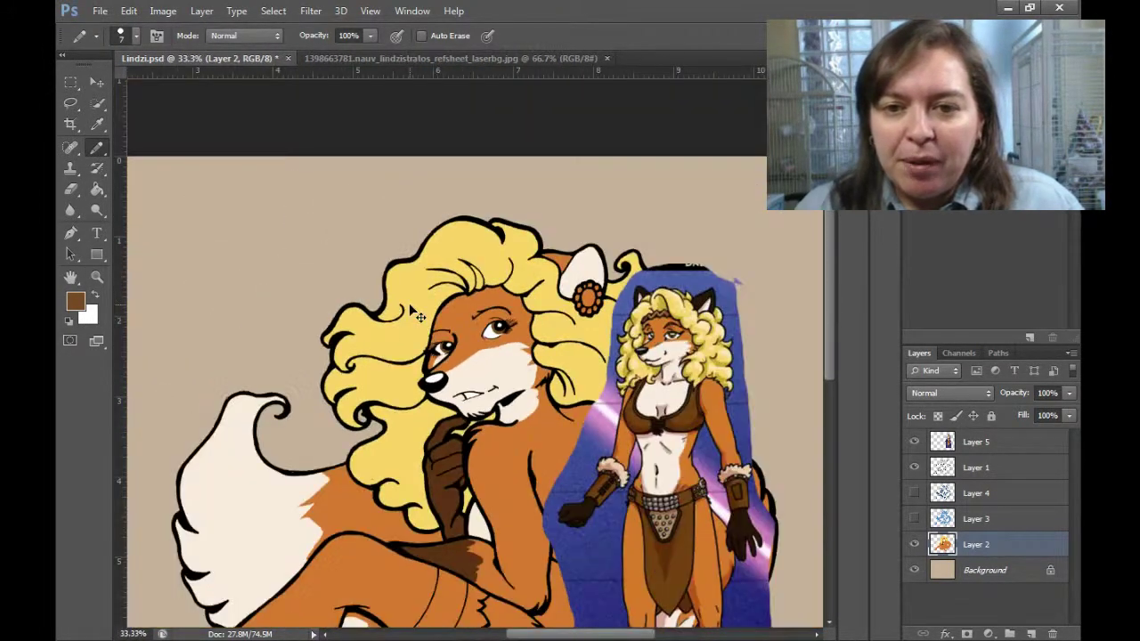
pyautogui.scroll(5, 436, 433)
pyautogui.press('[')
pyautogui.press('[')
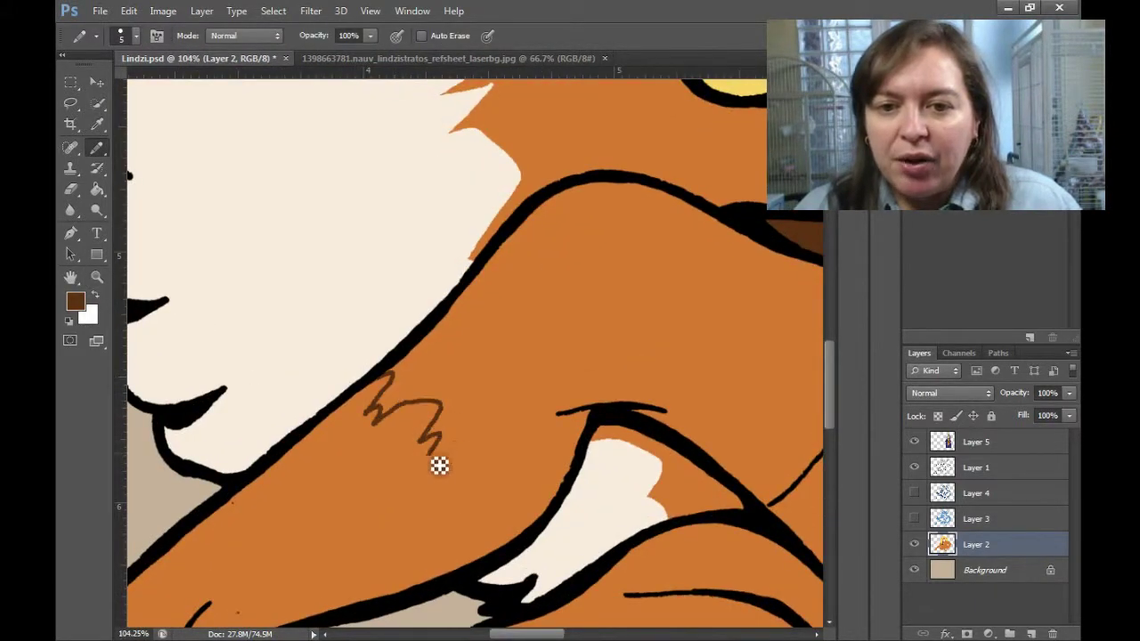
pyautogui.scroll(-3, 543, 481)
pyautogui.hscroll(2, 543, 481)
pyautogui.moveTo(649, 446); pyautogui.dragTo(609, 573)
pyautogui.moveTo(609, 573); pyautogui.dragTo(585, 267)
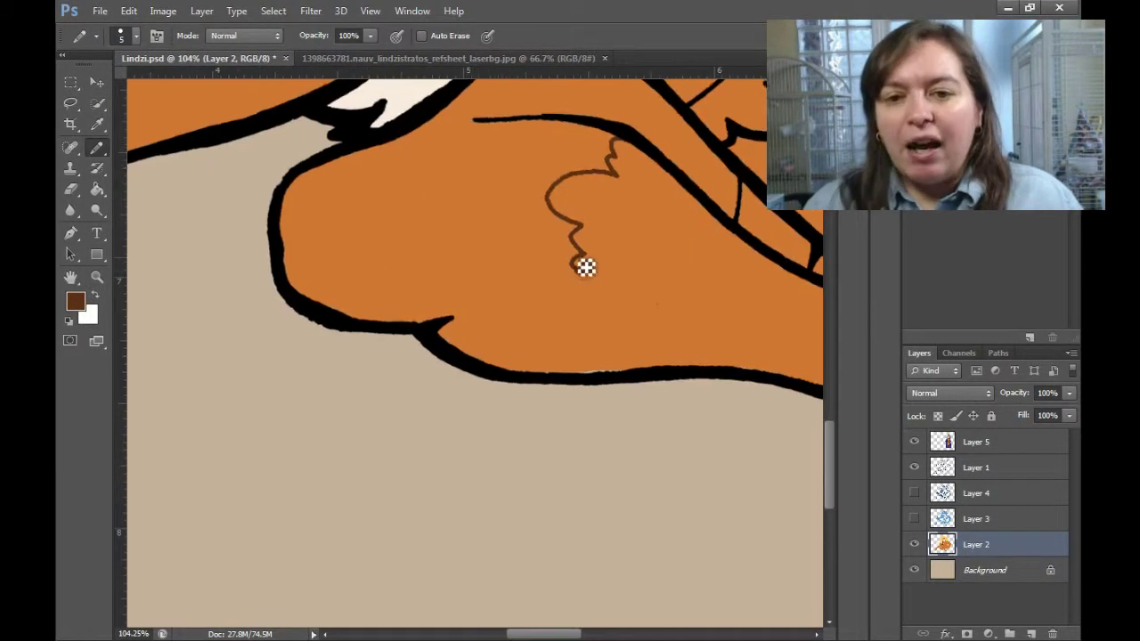
pyautogui.moveTo(599, 331); pyautogui.dragTo(584, 369)
# Shade along the arm in brown and paint the forearm and fist dark brown.
pyautogui.keyDown('alt'); pyautogui.click(601, 355); pyautogui.keyUp('alt')
pyautogui.press(']')
pyautogui.press(']')
pyautogui.press(']')
pyautogui.press(']')
pyautogui.hscroll(5, 597, 385)
pyautogui.scroll(2, 598, 385)
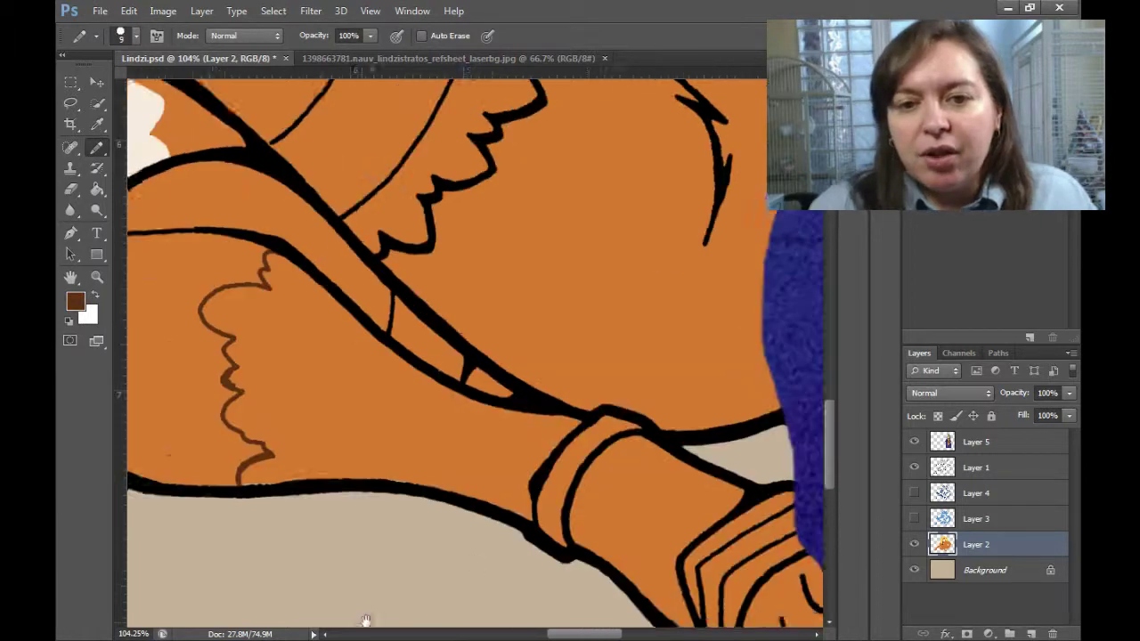
pyautogui.moveTo(325, 312); pyautogui.dragTo(472, 405)
pyautogui.scroll(-3, 232, 499)
pyautogui.hscroll(3, 233, 499)
pyautogui.scroll(-1, 565, 395)
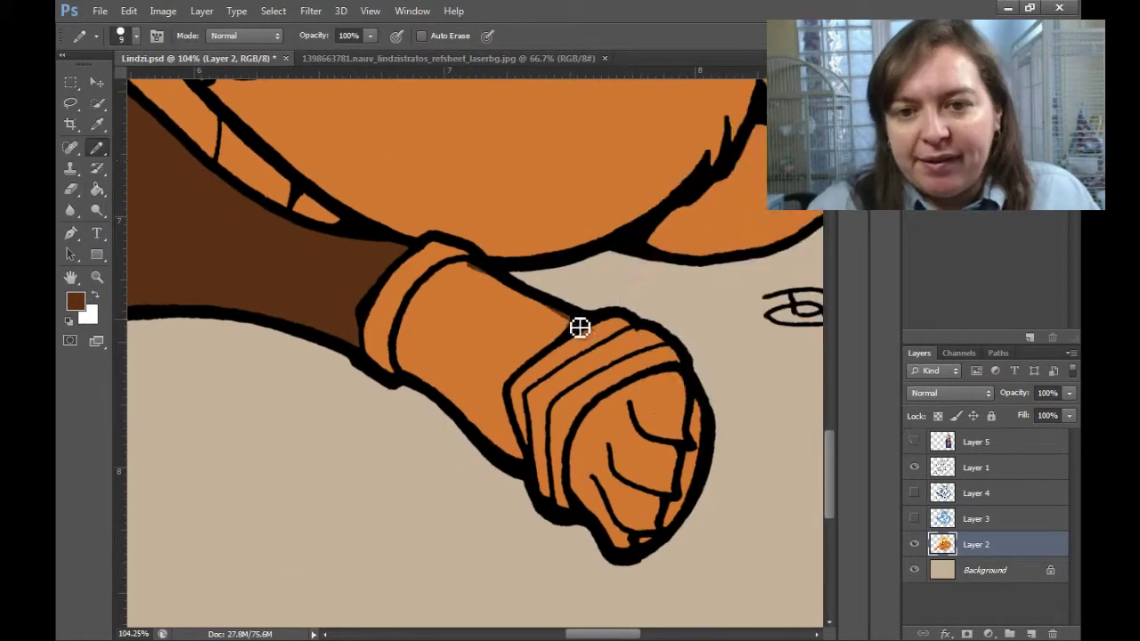
pyautogui.moveTo(666, 531); pyautogui.dragTo(657, 489)
# Sample grey and paint the wristbands grey.
pyautogui.press('i')
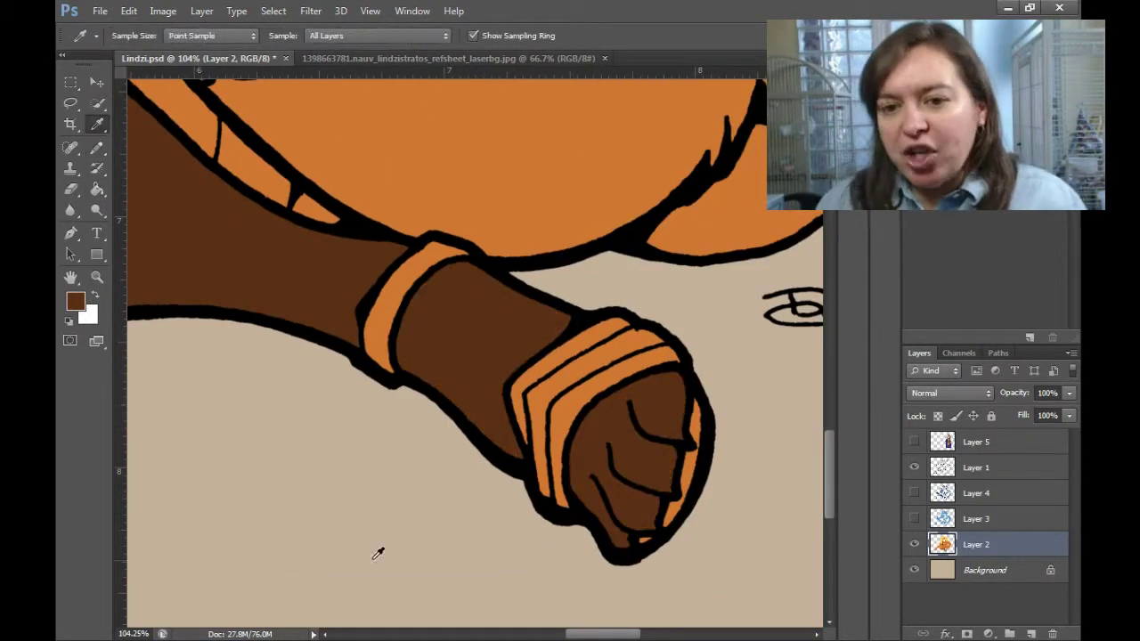
pyautogui.click(378, 329)
pyautogui.press('b')
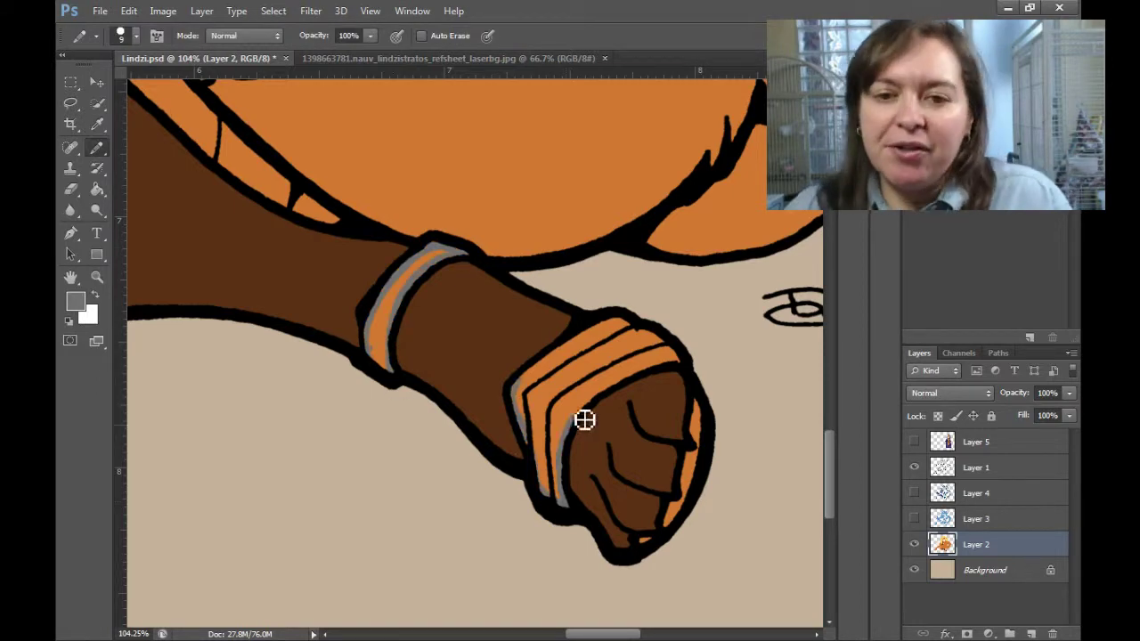
pyautogui.moveTo(624, 357); pyautogui.dragTo(544, 401)
pyautogui.moveTo(379, 321); pyautogui.dragTo(407, 288)
# On Layer 2, shade along the leg and the band edge in brown.
pyautogui.press('i')
pyautogui.scroll(-5, 407, 288)
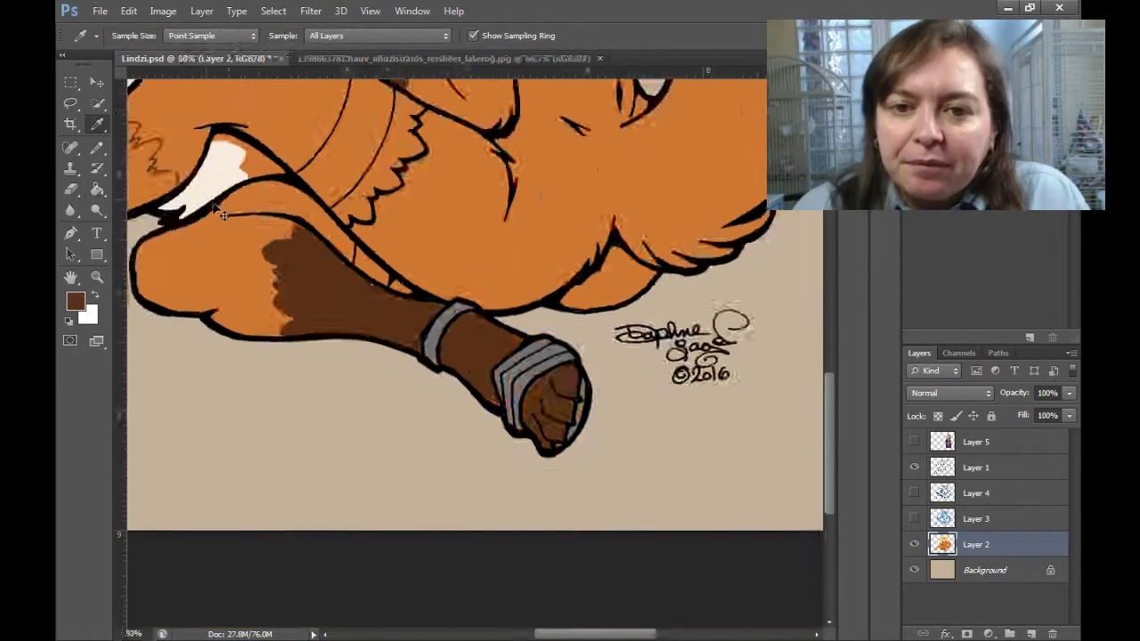
pyautogui.press('z')
pyautogui.click(975, 468)
pyautogui.click(488, 338)
pyautogui.press('b')
pyautogui.keyDown('ctrl'); pyautogui.click(607, 155); pyautogui.keyUp('ctrl')
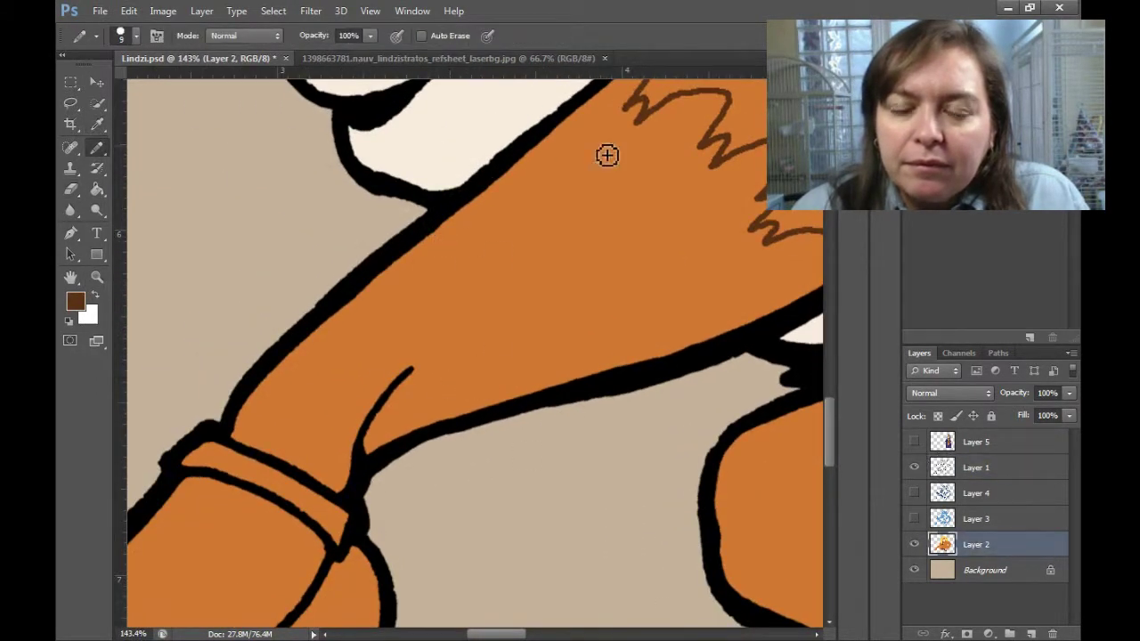
pyautogui.scroll(3, 526, 405)
pyautogui.moveTo(521, 173); pyautogui.dragTo(258, 392)
pyautogui.scroll(-4, 294, 402)
pyautogui.moveTo(378, 264); pyautogui.dragTo(512, 325)
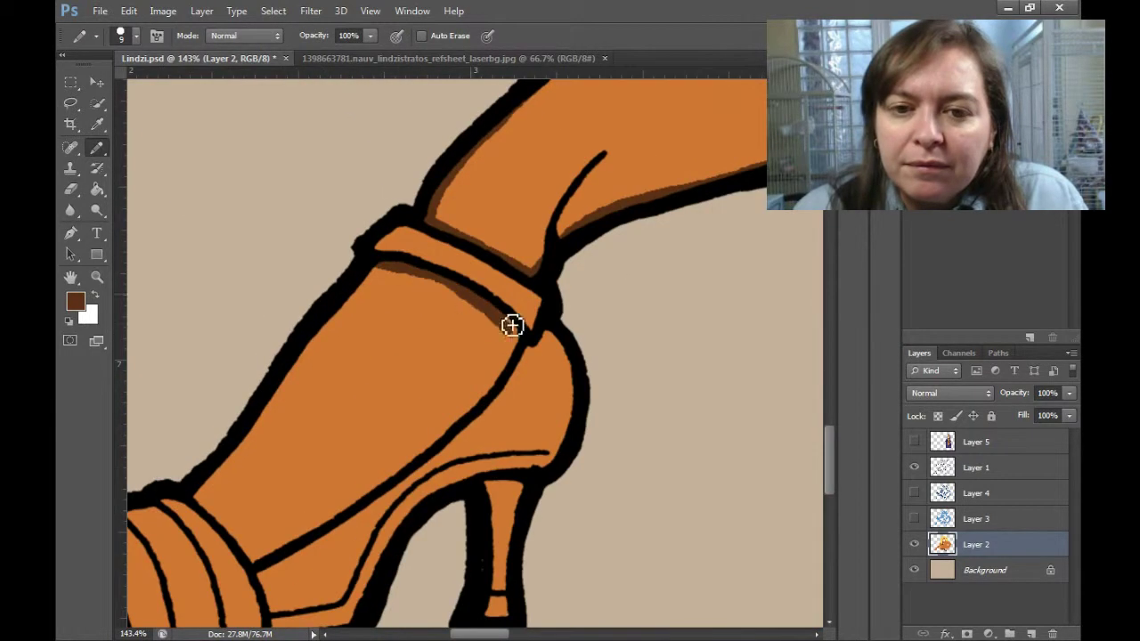
# Fill the lower leg dark brown.
pyautogui.scroll(-2, 288, 553)
pyautogui.press('g')
pyautogui.click(764, 236)
# Paint the high-heeled shoe's strap and heel grey.
pyautogui.scroll(-4, 764, 237)
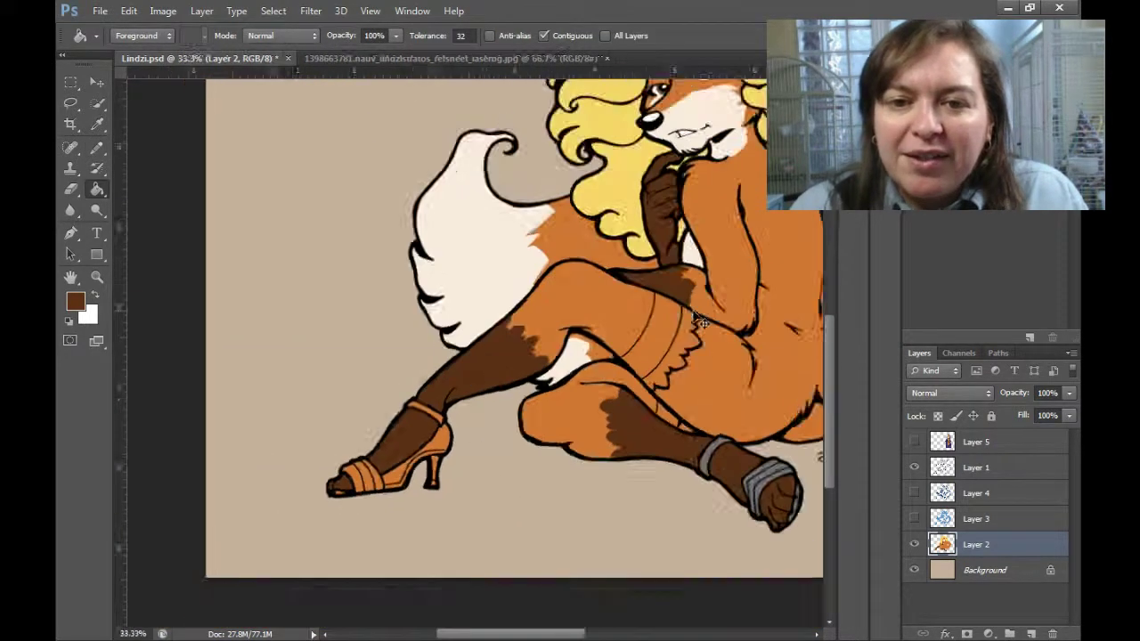
pyautogui.keyDown('alt'); pyautogui.click(570, 548); pyautogui.keyUp('alt')
pyautogui.scroll(6, 267, 526)
pyautogui.click(636, 332)
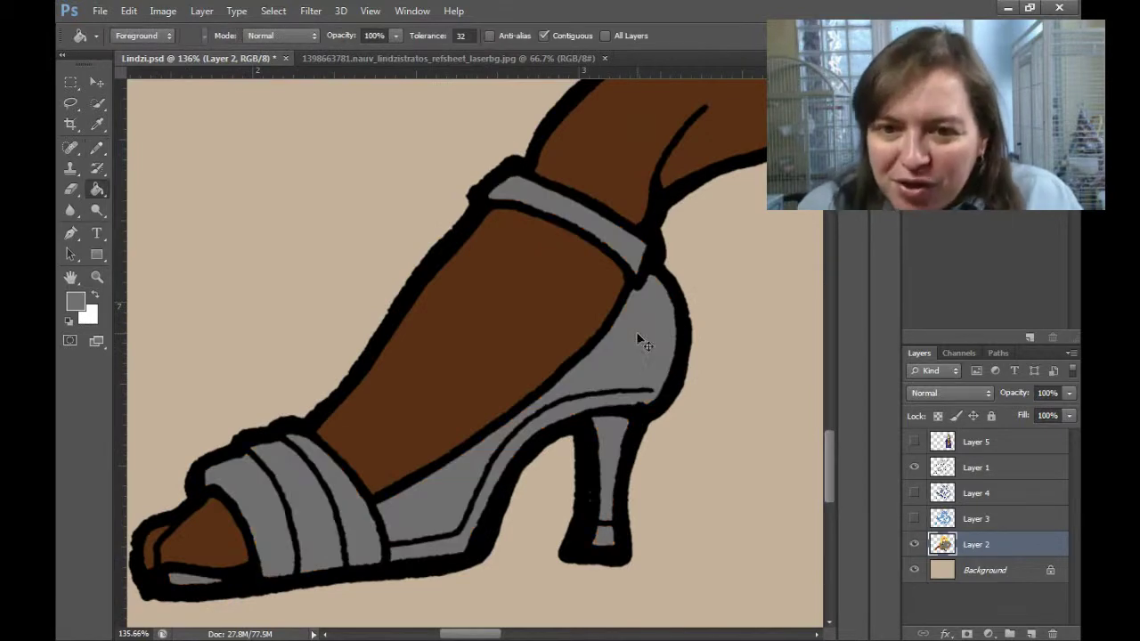
pyautogui.hotkey('ctrl', 'z')
pyautogui.scroll(-2, 229, 219)
pyautogui.scroll(6, 493, 303)
pyautogui.press('b')
pyautogui.moveTo(445, 267)
pyautogui.mouseDown()
pyautogui.moveTo(545, 330)
pyautogui.moveTo(740, 587)
pyautogui.moveTo(600, 400)
pyautogui.moveTo(654, 455)
pyautogui.mouseUp()
# Fill the shoe's toe straps grey.
pyautogui.scroll(-2, 653, 454)
pyautogui.scroll(2, 267, 386)
pyautogui.press('g')
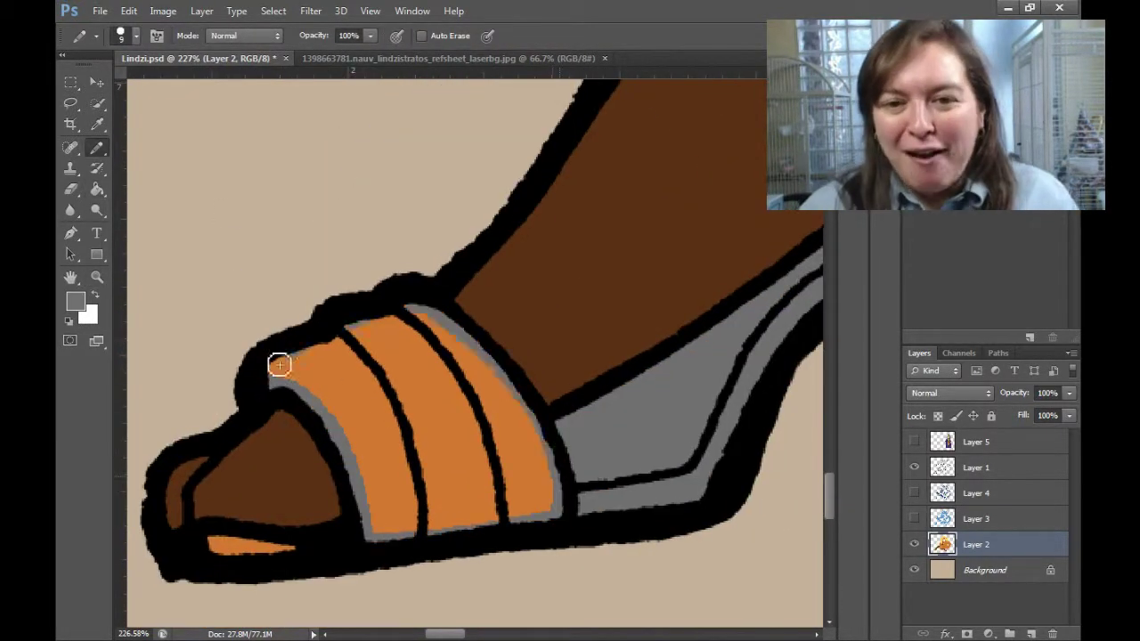
pyautogui.click(279, 364)
pyautogui.scroll(-3, 279, 364)
# Fill the outlined chest patch with cream and paint more cream fur.
pyautogui.hotkey('ctrl', '0')
pyautogui.press('z')
pyautogui.moveTo(160, 172); pyautogui.dragTo(196, 172)
pyautogui.press('b')
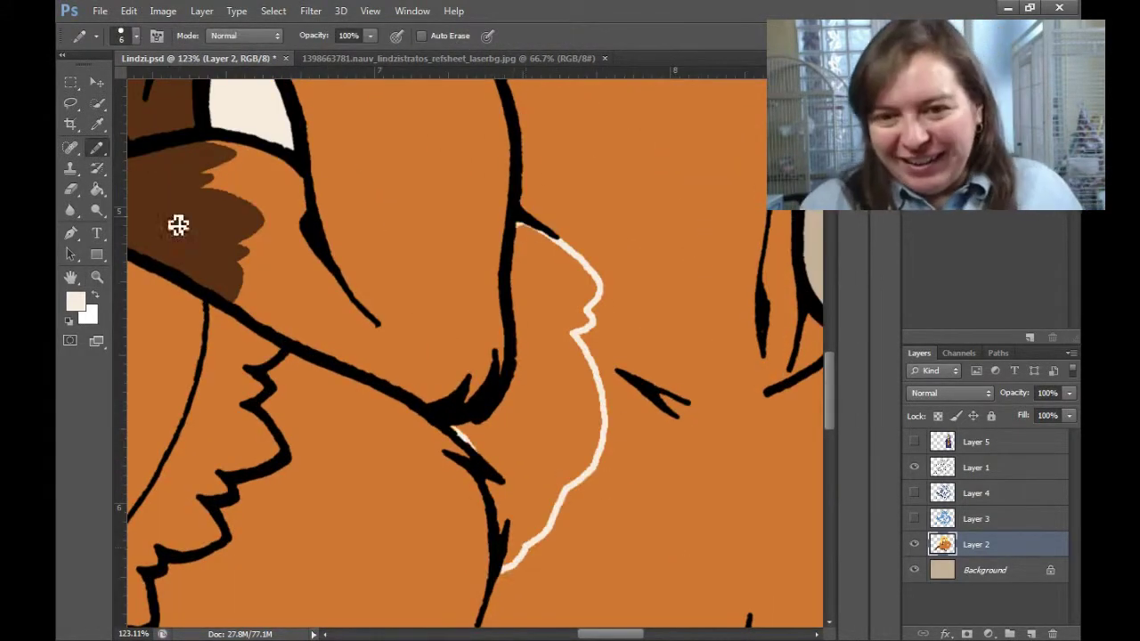
pyautogui.press('g')
pyautogui.click(552, 383)
pyautogui.moveTo(570, 338); pyautogui.dragTo(669, 386)
# Hide the reference sheet overlay and refill part of the cream patch orange.
pyautogui.press('b')
pyautogui.scroll(-2, 693, 387)
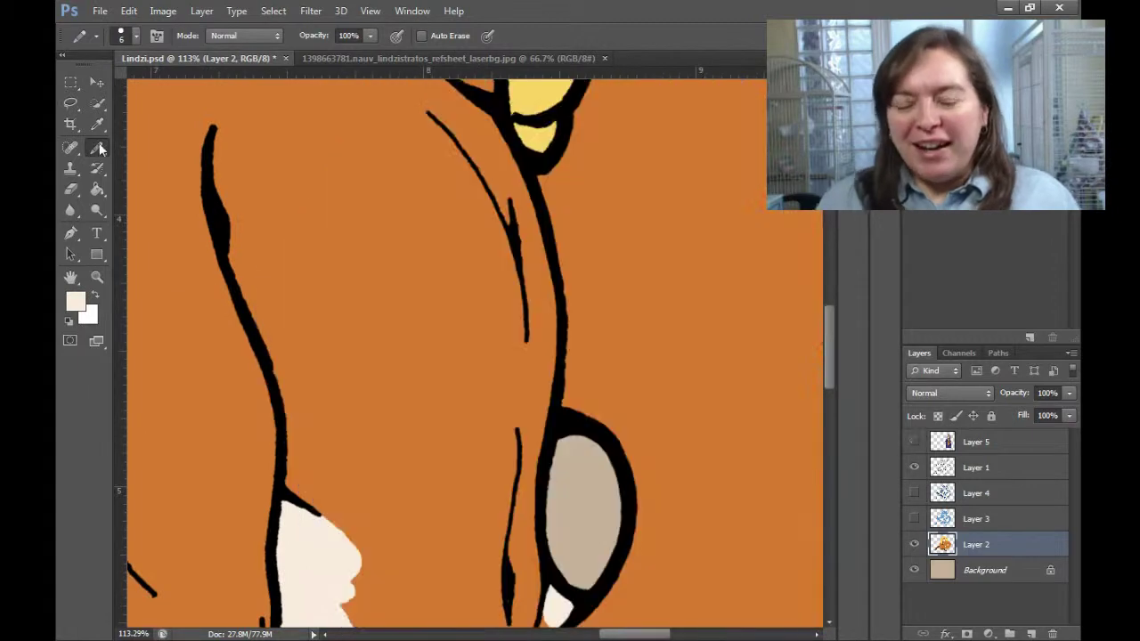
pyautogui.moveTo(452, 298); pyautogui.dragTo(526, 58)
pyautogui.press('g')
pyautogui.click(333, 434)
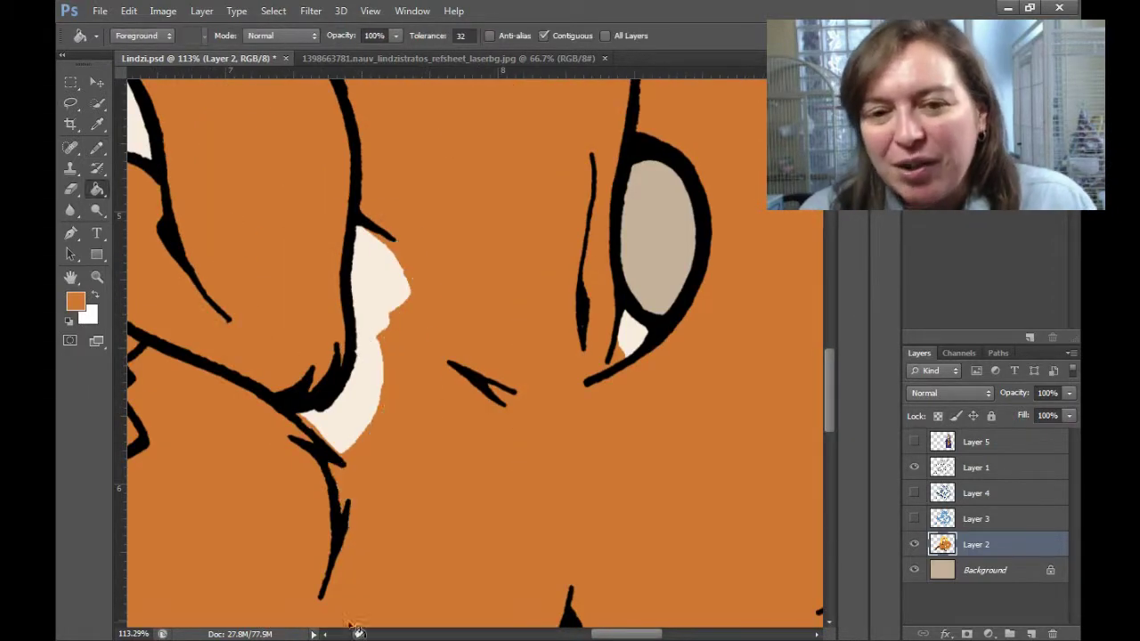
pyautogui.press('b')
pyautogui.keyDown('alt'); pyautogui.click(305, 420); pyautogui.keyUp('alt')
pyautogui.scroll(-5, 306, 420)
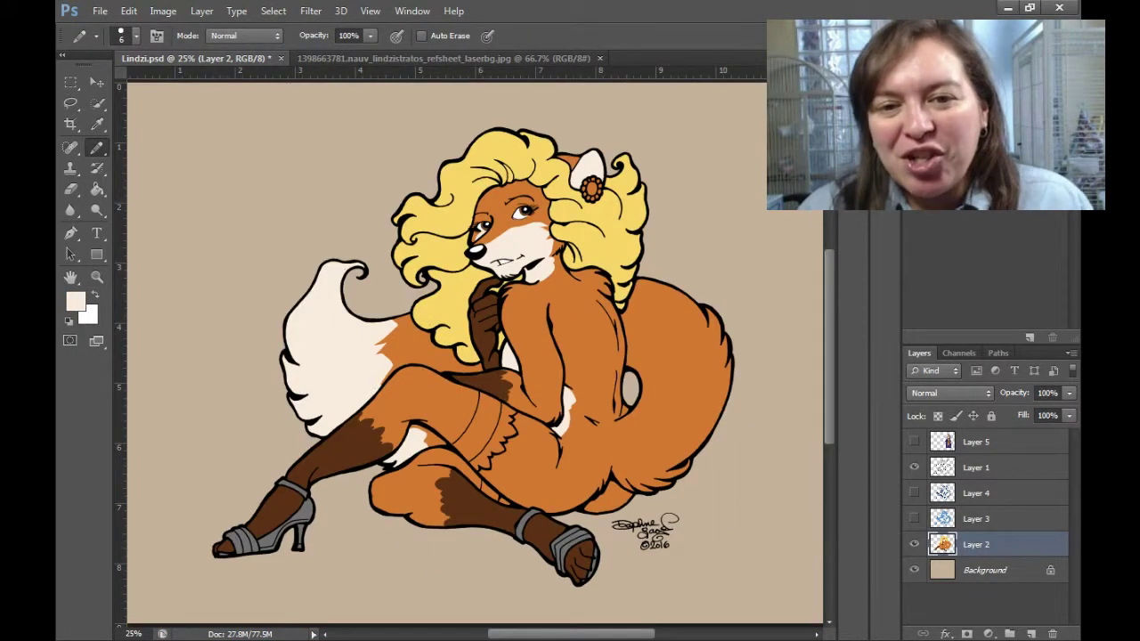
# Fill the hair brooch petals and centre light grey.
pyautogui.press('z')
pyautogui.moveTo(590, 189); pyautogui.dragTo(733, 330)
pyautogui.press('b')
pyautogui.scroll(3, 692, 344)
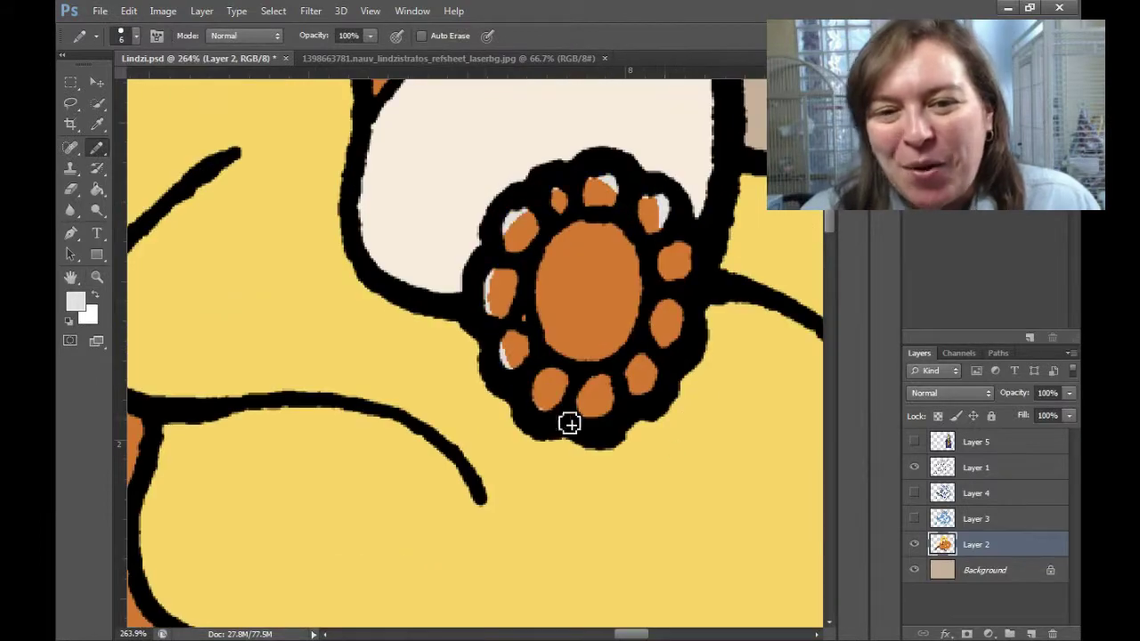
pyautogui.press('g')
pyautogui.click(667, 255)
pyautogui.scroll(-5, 657, 249)
pyautogui.press('z')
pyautogui.moveTo(294, 392); pyautogui.dragTo(392, 464)
pyautogui.press('b')
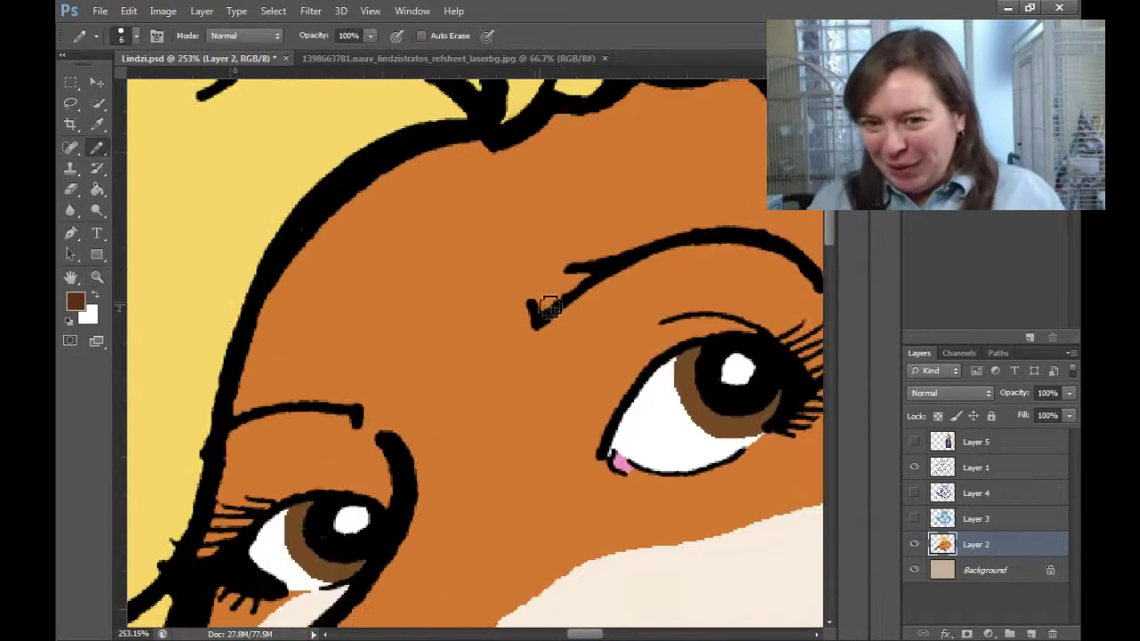
pyautogui.scroll(-5, 628, 249)
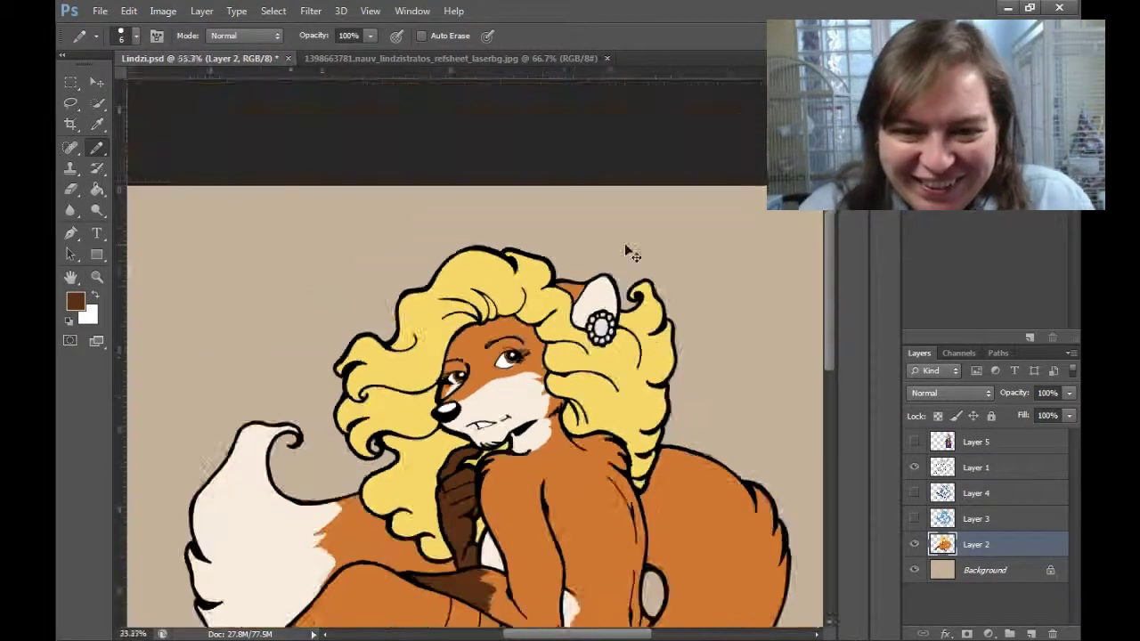
# Show the reference sheet layer and zoom in to compare the two fox faces.
pyautogui.click(914, 441)
pyautogui.click(976, 442)
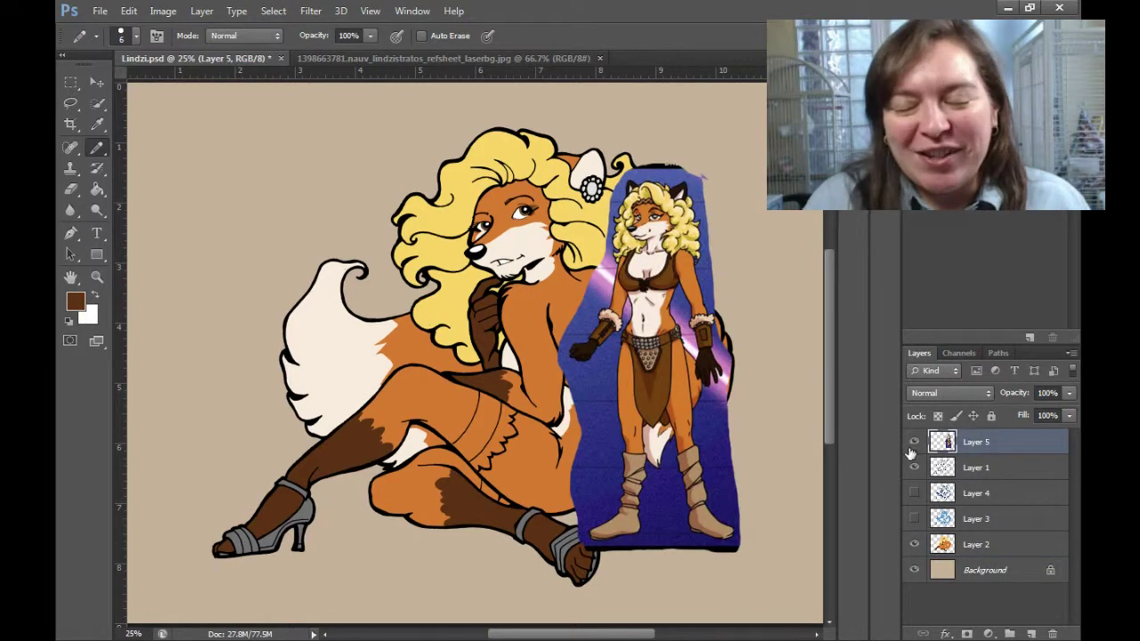
pyautogui.press('z')
pyautogui.moveTo(507, 178); pyautogui.dragTo(659, 294)
pyautogui.scroll(-2, 211, 411)
# Delete the reference sheet layer and return to painting on Layer 2.
pyautogui.press('b')
pyautogui.keyDown('ctrl'); pyautogui.click(351, 320); pyautogui.keyUp('ctrl')
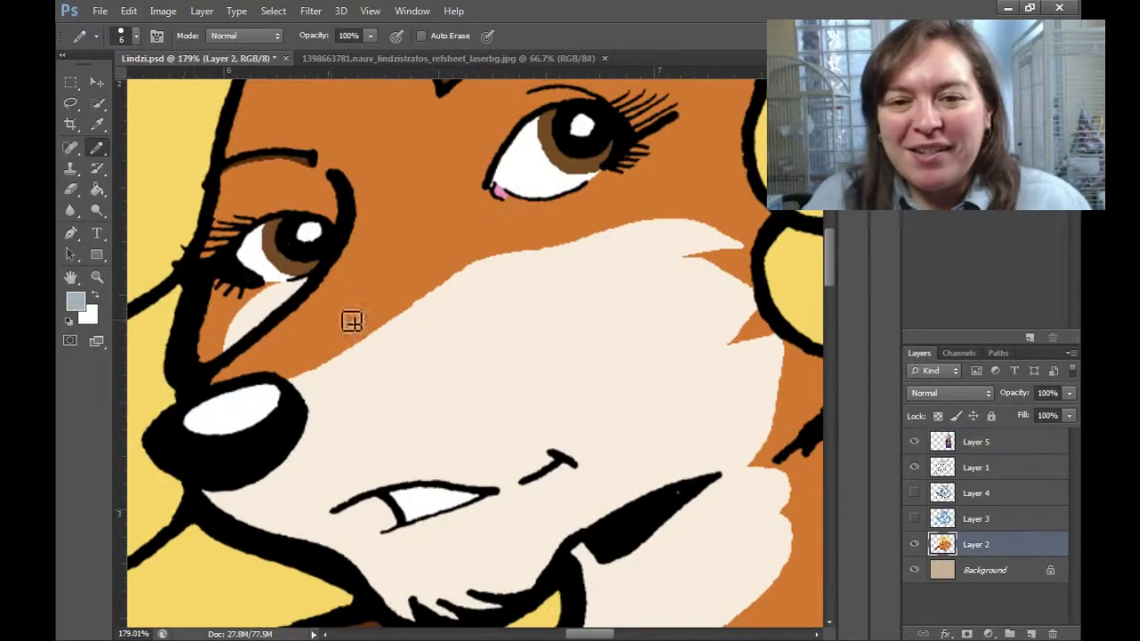
pyautogui.scroll(-6, 163, 478)
pyautogui.keyDown('ctrl'); pyautogui.click(614, 507); pyautogui.keyUp('ctrl')
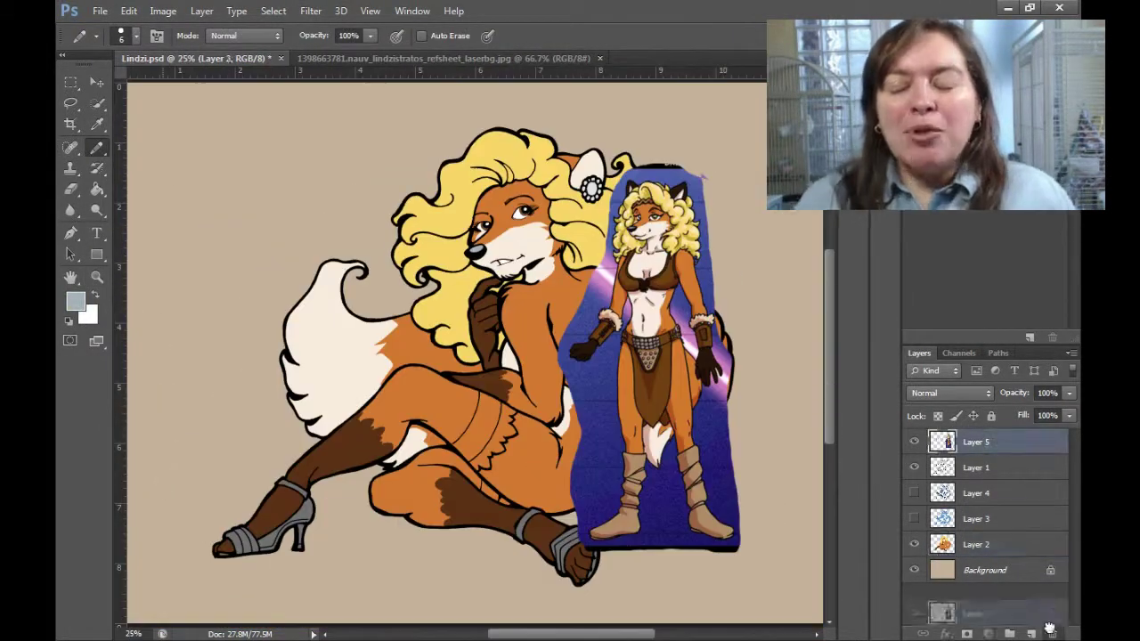
pyautogui.press('Delete')
pyautogui.scroll(3, 618, 604)
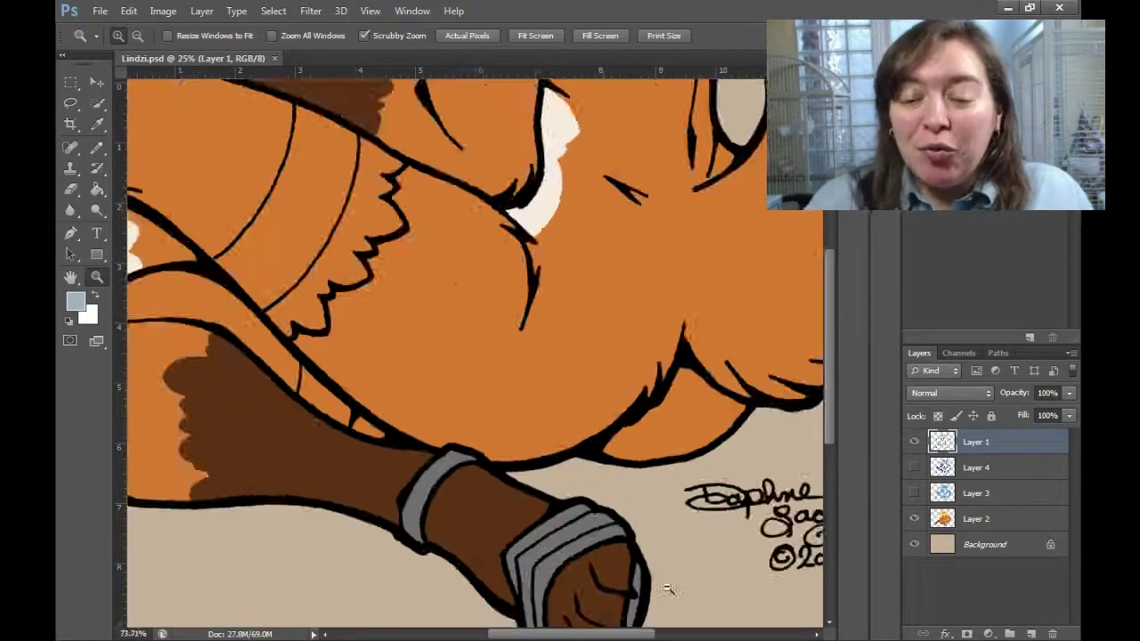
pyautogui.scroll(-3, 618, 605)
pyautogui.scroll(4, 579, 534)
# Make Layer 2 active and pick dark brown as the painting colour.
pyautogui.press('i')
pyautogui.press('b')
pyautogui.scroll(-2, 260, 382)
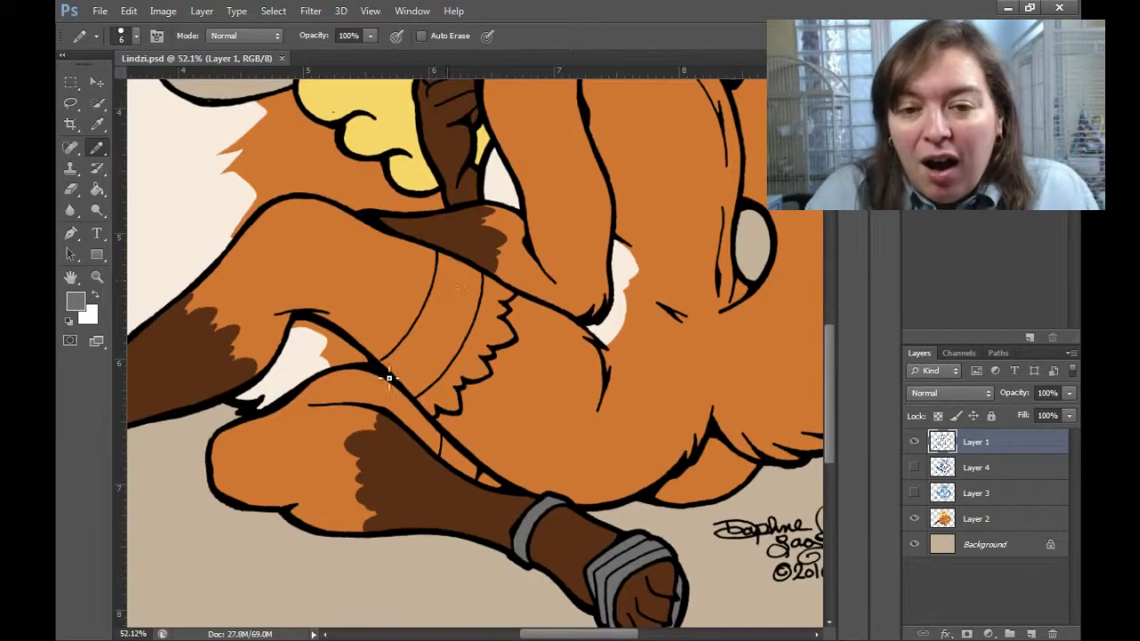
pyautogui.scroll(3, 260, 382)
pyautogui.keyDown('ctrl'); pyautogui.click(406, 146); pyautogui.keyUp('ctrl')
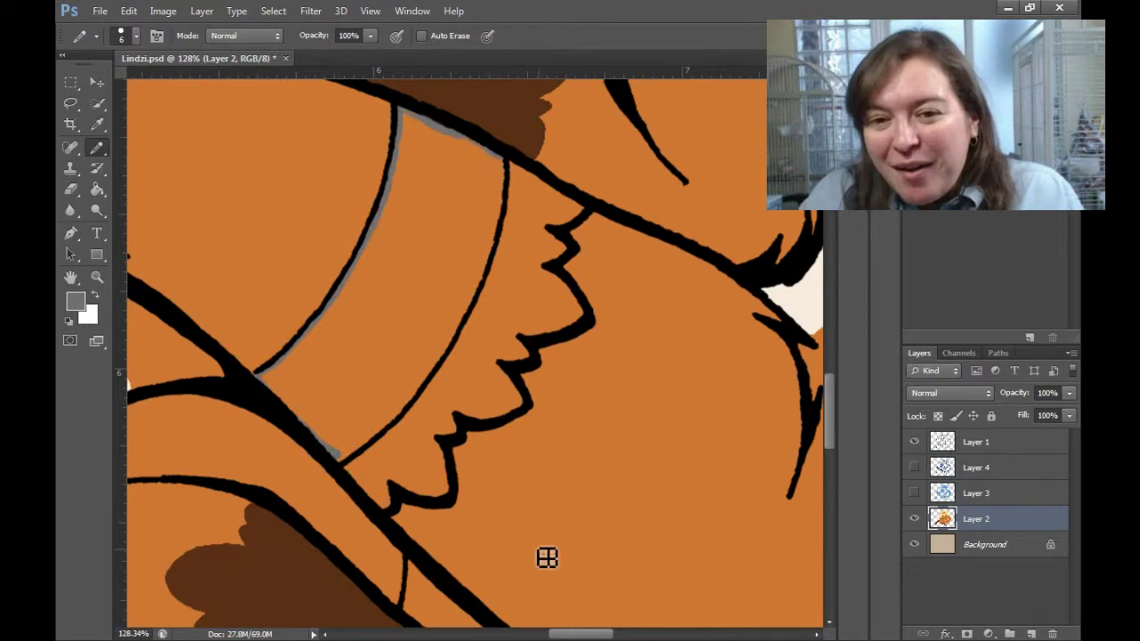
pyautogui.scroll(-2, 404, 425)
pyautogui.press('g')
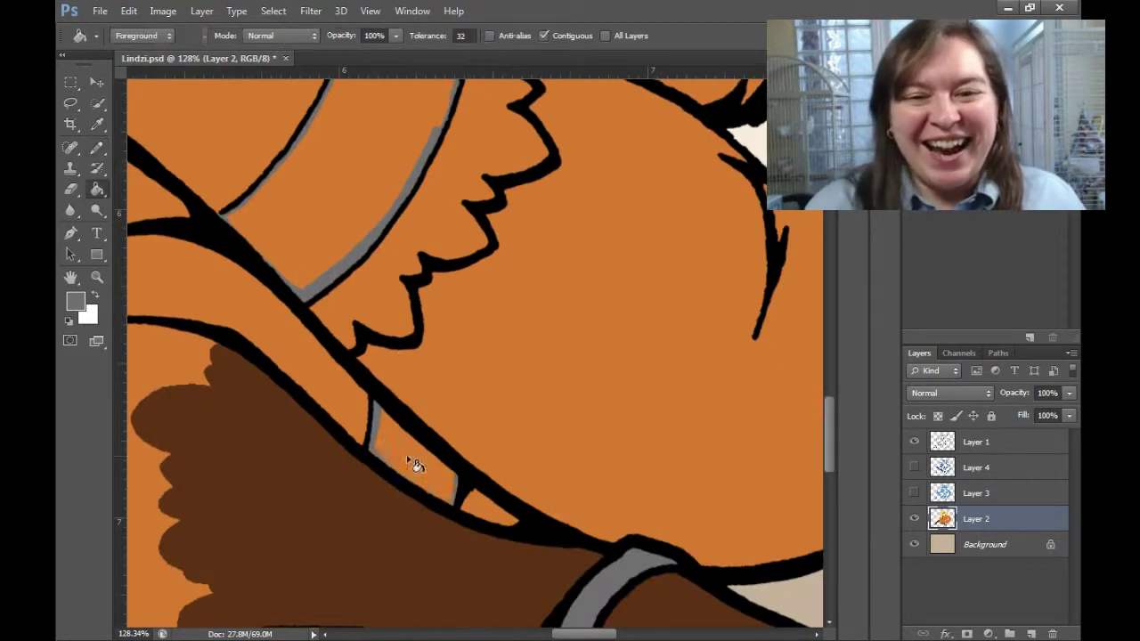
pyautogui.scroll(-4, 407, 458)
pyautogui.keyDown('alt'); pyautogui.click(481, 321); pyautogui.keyUp('alt')
# On a new layer, pencil dark shading beside the grey stocking band, undoing a flooded fill.
pyautogui.hotkey('ctrl', 'shift', 'alt', 'n')
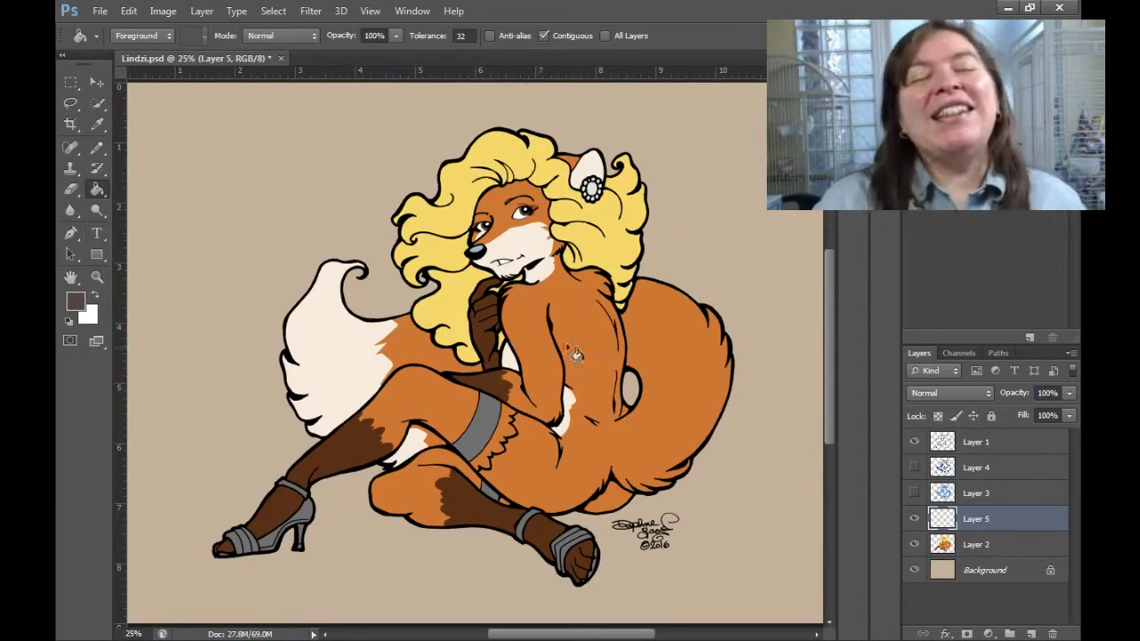
pyautogui.press('b')
pyautogui.scroll(6, 496, 479)
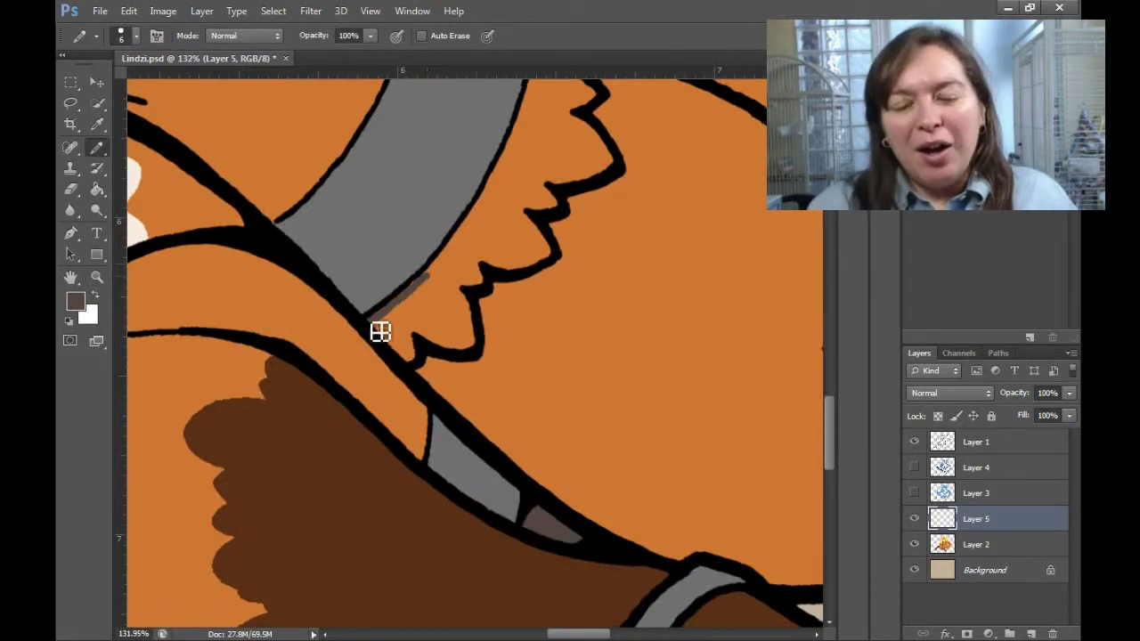
pyautogui.scroll(3, 611, 214)
pyautogui.moveTo(438, 439); pyautogui.dragTo(579, 357)
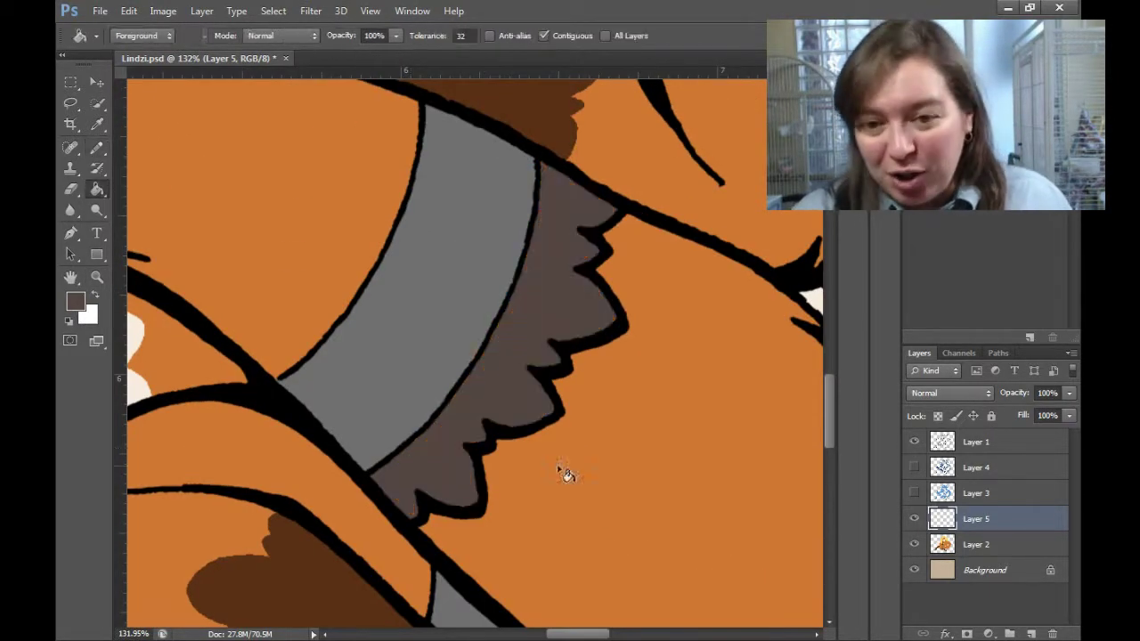
pyautogui.scroll(-5, 580, 356)
pyautogui.hscroll(-6, 757, 315)
pyautogui.click(93, 189)
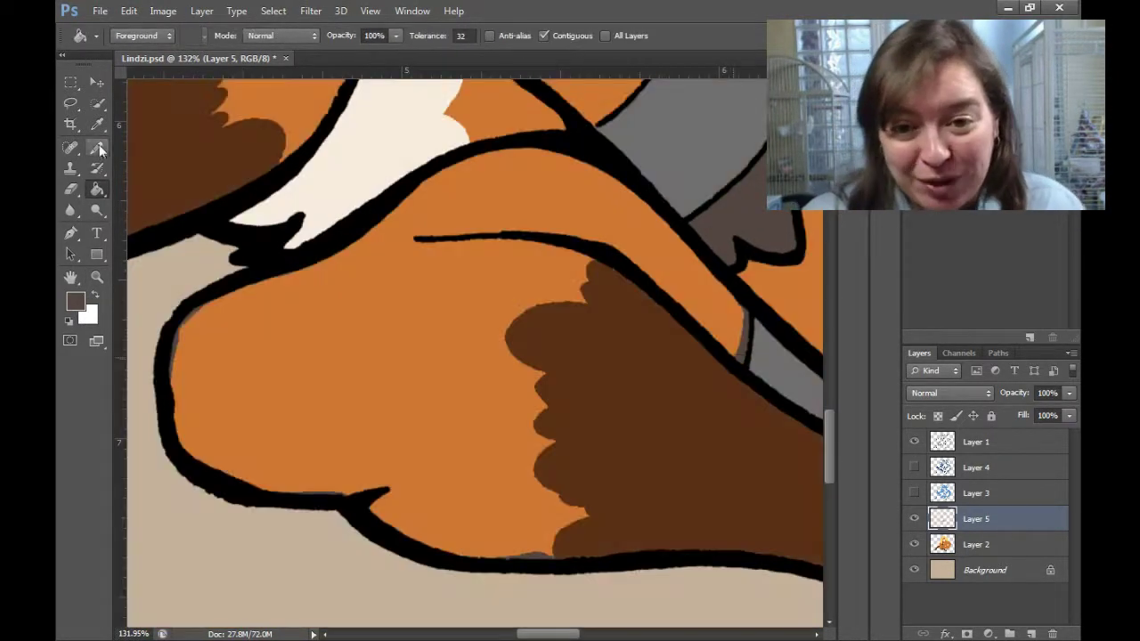
pyautogui.click(367, 406)
pyautogui.hotkey('ctrl', 'z')
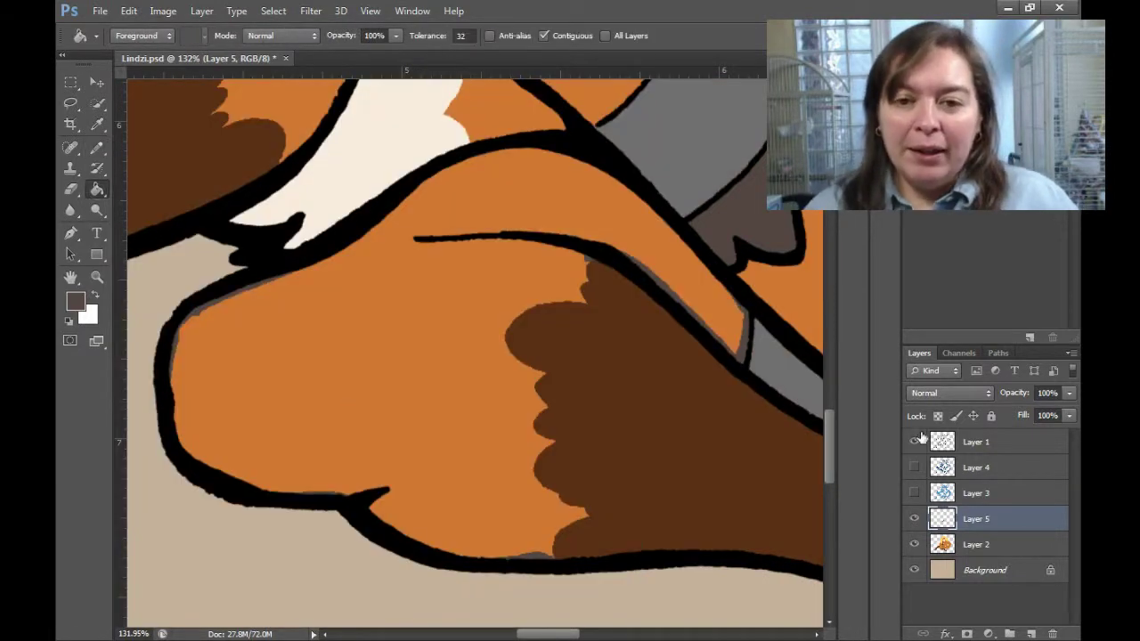
# Merge Layer 5 into Layer 2 and fill the orange thigh dark grey-brown.
pyautogui.click(914, 441)
pyautogui.click(913, 467)
pyautogui.keyDown('ctrl'); pyautogui.click(1016, 545); pyautogui.keyUp('ctrl')
pyautogui.hotkey('ctrl', 'g')
pyautogui.hotkey('ctrl', 'e')
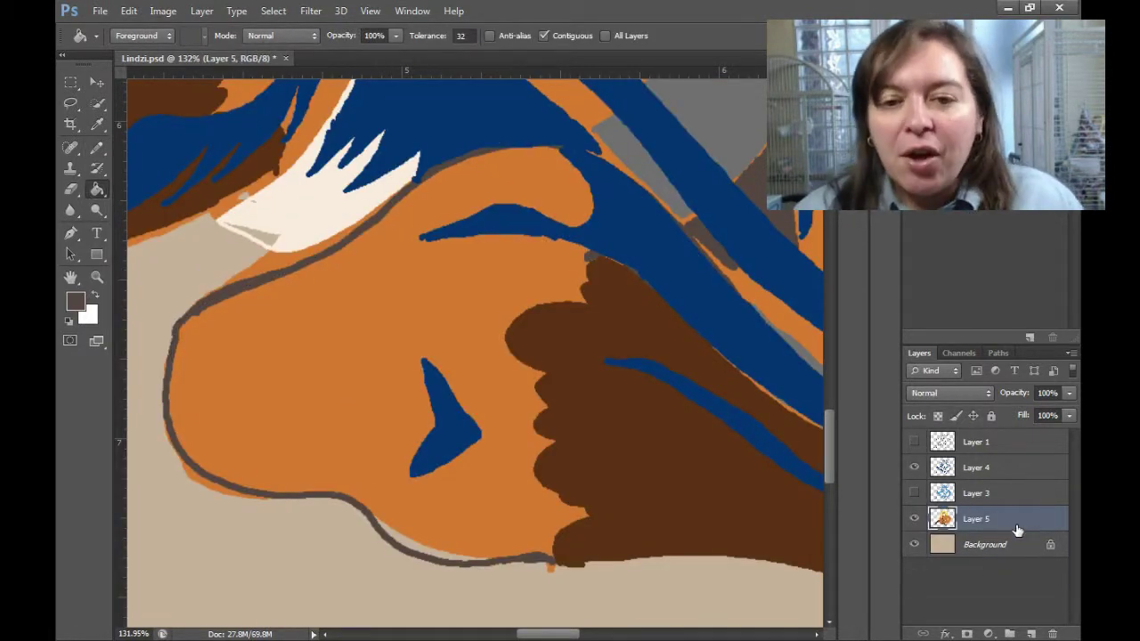
pyautogui.click(552, 543)
pyautogui.click(914, 441)
pyautogui.press('b')
pyautogui.click(914, 467)
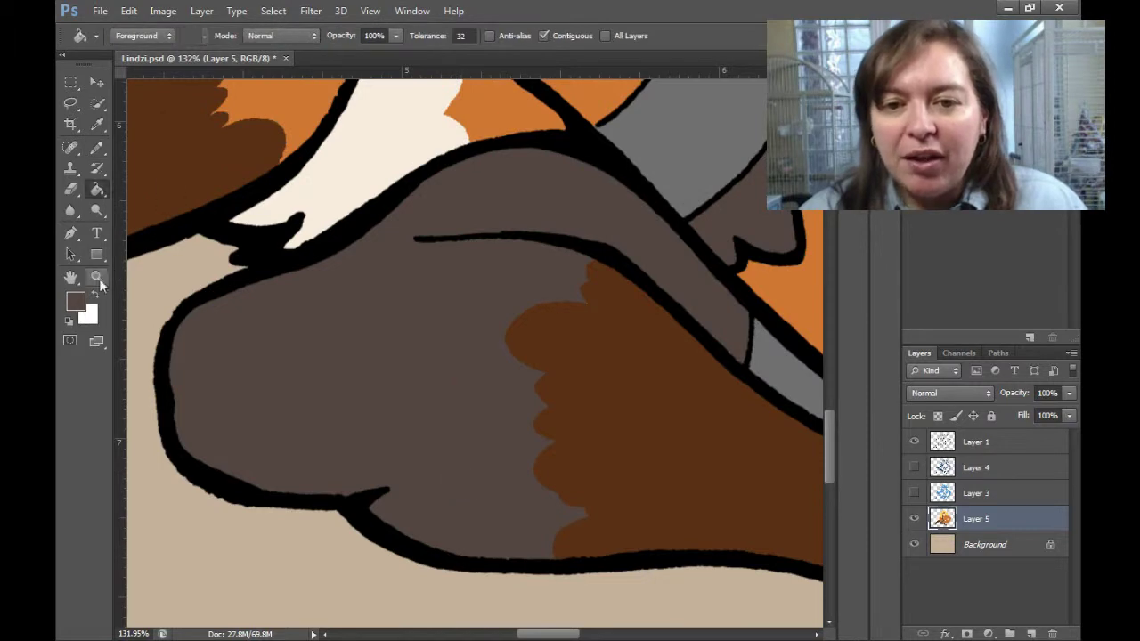
# Zoom in on the thigh and shrink the pencil to 1 pixel.
pyautogui.scroll(5, 534, 279)
pyautogui.scroll(-8, 475, 224)
pyautogui.click(97, 277)
pyautogui.moveTo(418, 258); pyautogui.dragTo(662, 377)
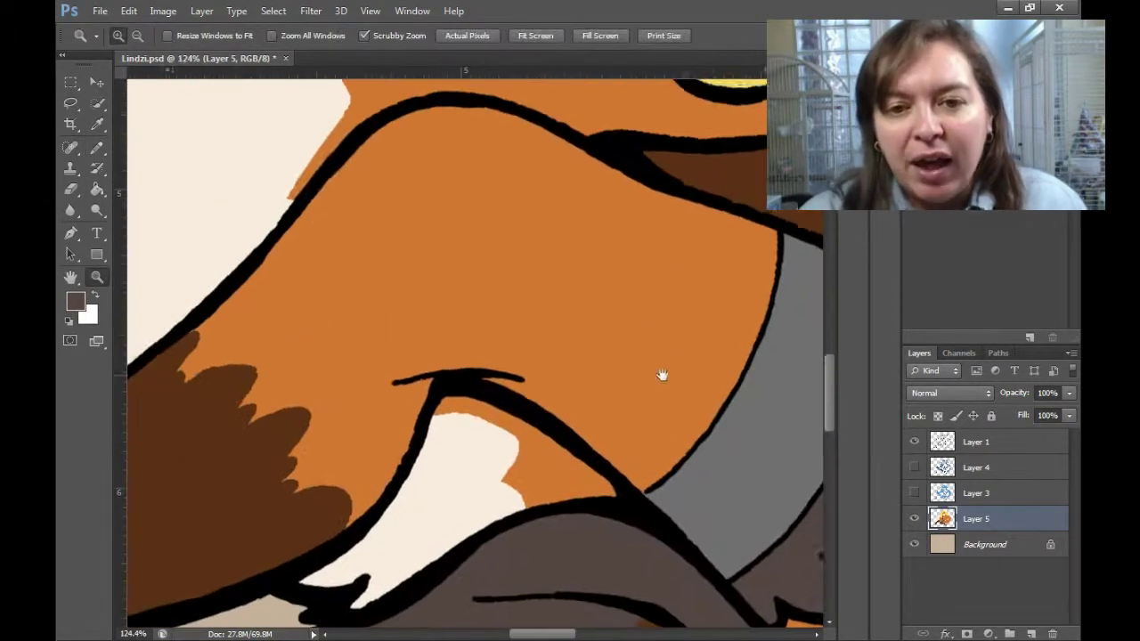
pyautogui.press('b')
pyautogui.press('[')
pyautogui.press('[')
pyautogui.press('[')
pyautogui.press('[')
pyautogui.press('[')
pyautogui.press('[')
pyautogui.press('[')
pyautogui.press('[')
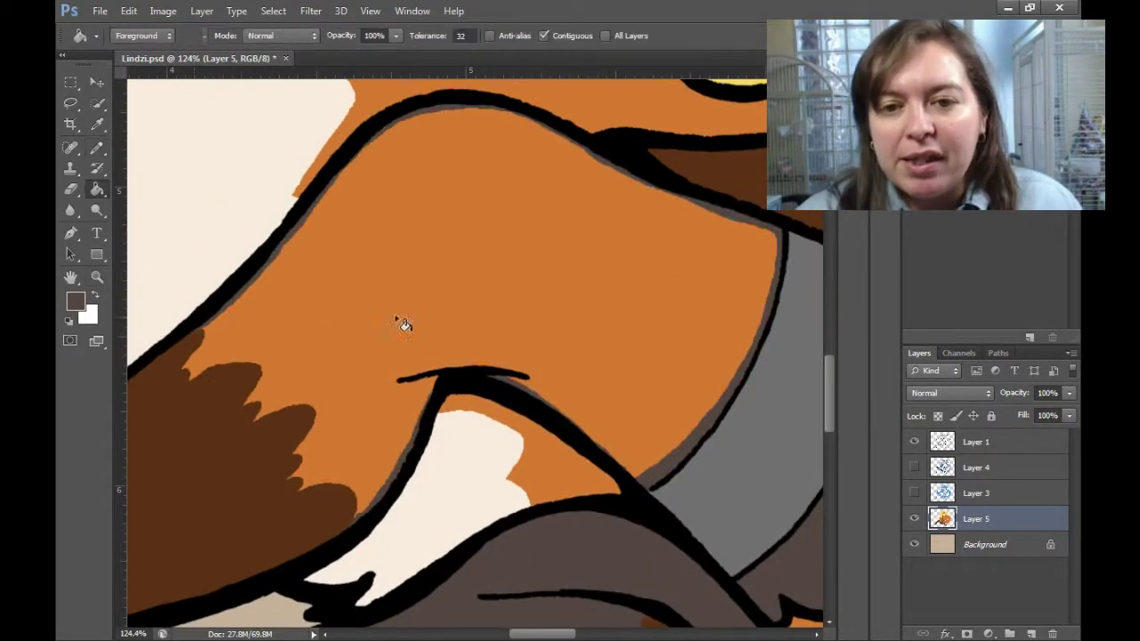
pyautogui.scroll(6, 614, 512)
pyautogui.scroll(-10, 625, 519)
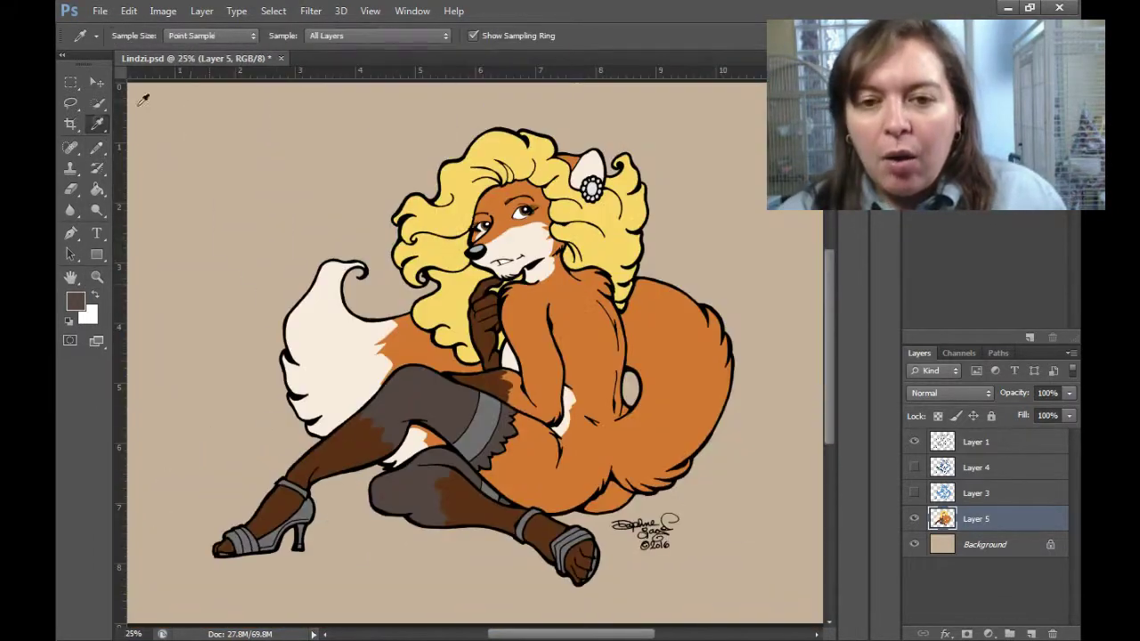
# Fill both stockings, the remaining leg areas and the right foot with dark brown.
pyautogui.click(98, 191)
pyautogui.click(477, 426)
pyautogui.click(341, 450)
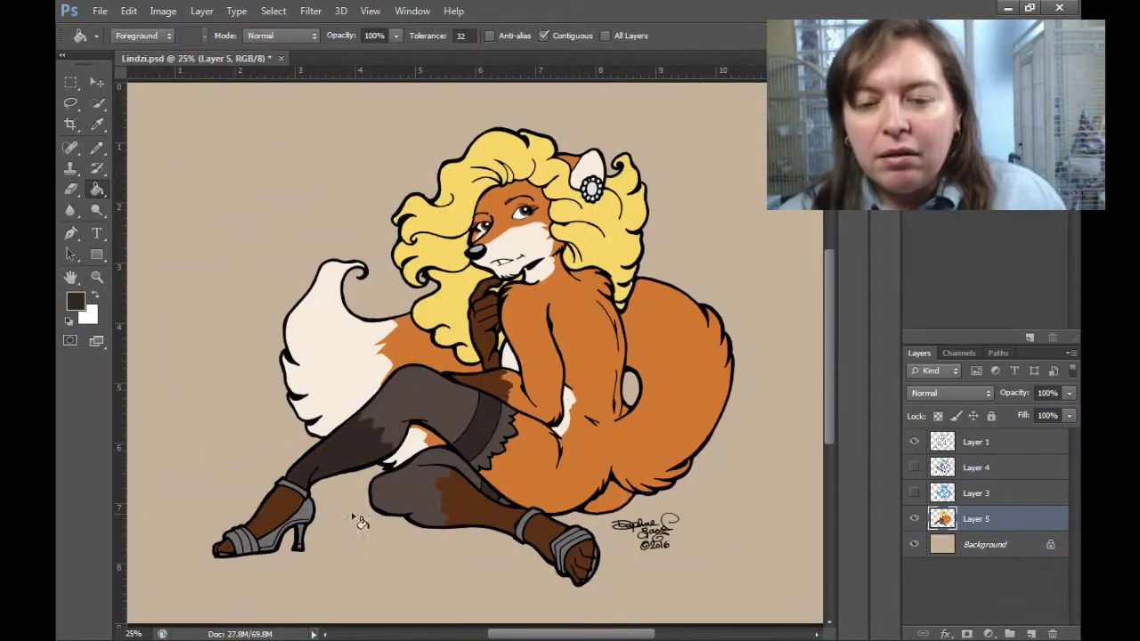
pyautogui.click(276, 512)
pyautogui.click(477, 500)
pyautogui.click(584, 559)
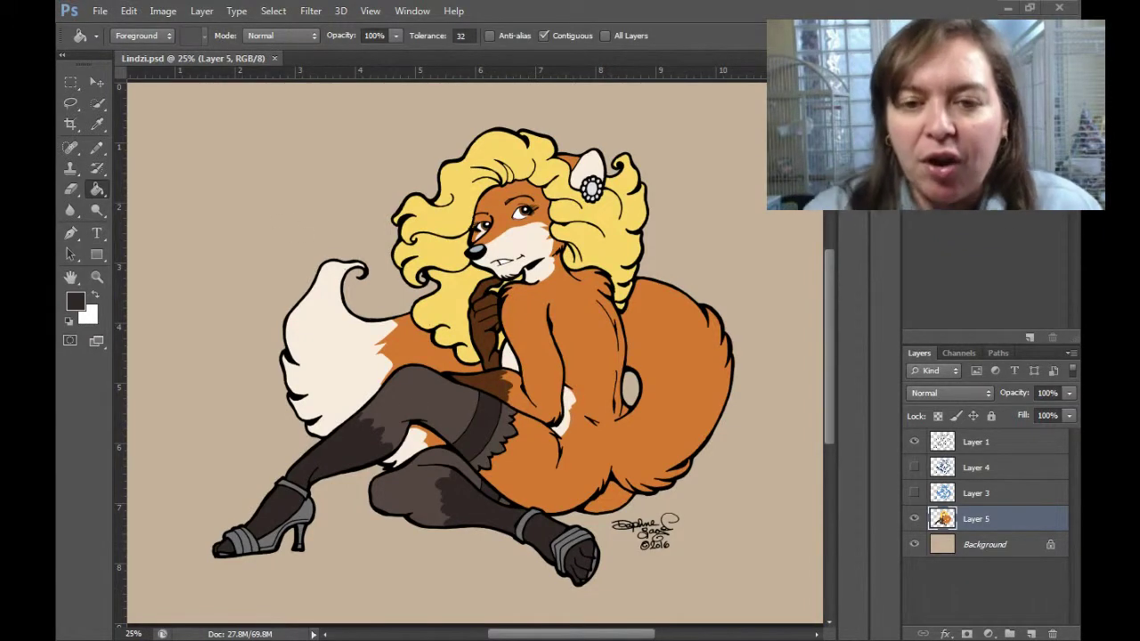
# Confirm the dark brown colour, save the file, and load the figure outline as a selection.
pyautogui.press('i')
pyautogui.click(75, 302)
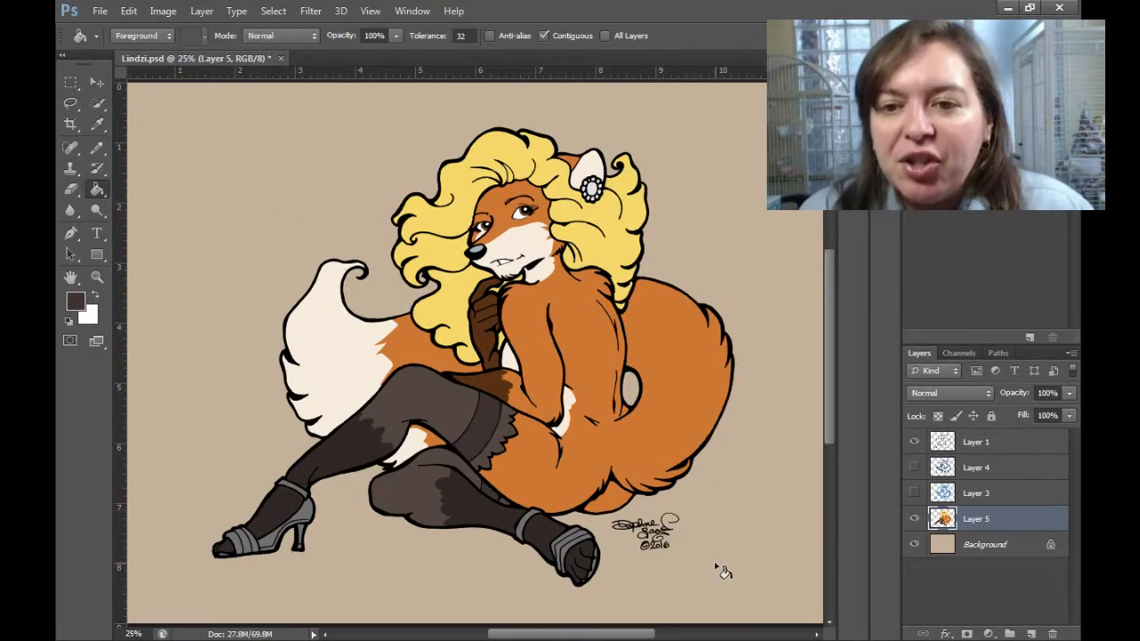
pyautogui.hotkey('ctrl', 's')
pyautogui.keyDown('ctrl'); pyautogui.click(944, 499); pyautogui.keyUp('ctrl')
# Duplicate the flat colour layer and lower its brightness with Brightness/Contrast.
pyautogui.hotkey('ctrl', 'j')
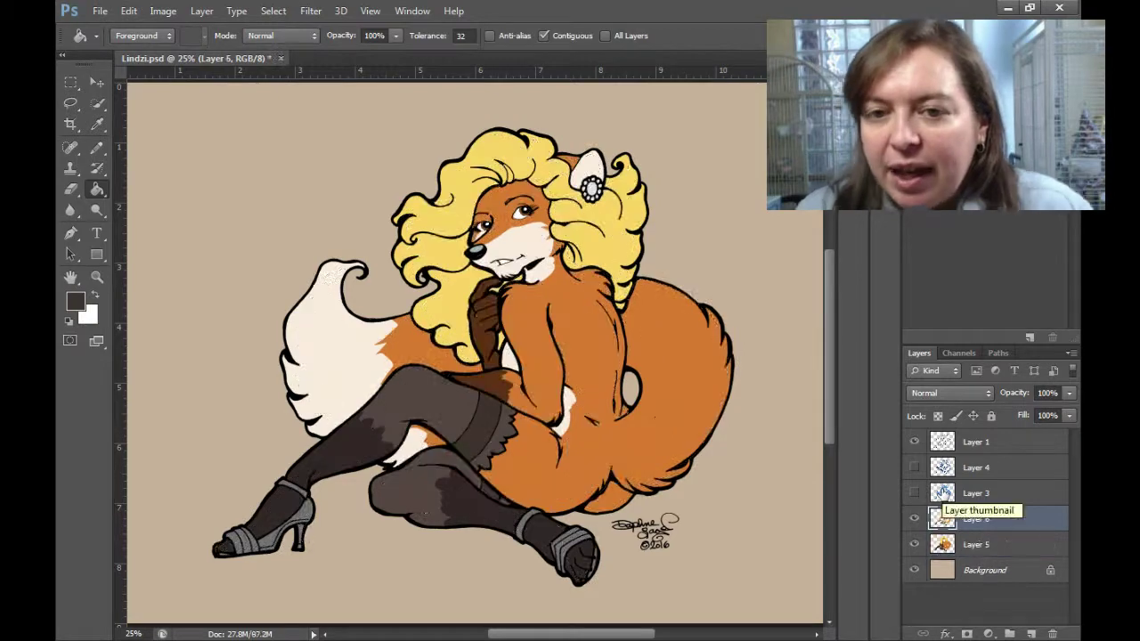
pyautogui.click(128, 11)
pyautogui.click(163, 11)
pyautogui.click(357, 50)
pyautogui.moveTo(713, 98); pyautogui.dragTo(692, 100)
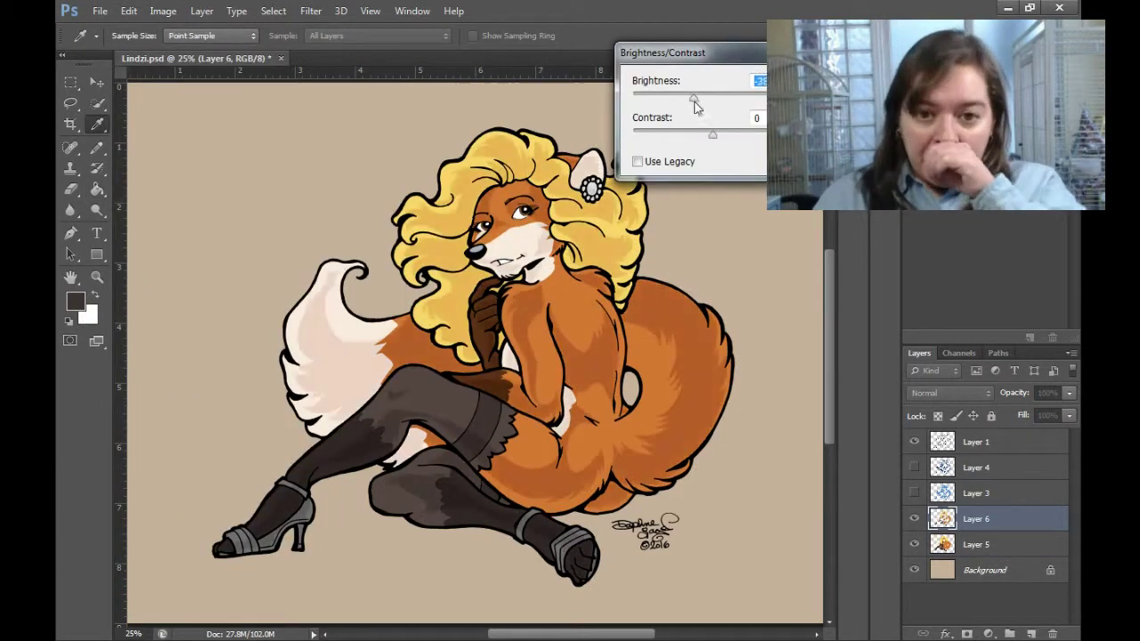
pyautogui.press('Return')
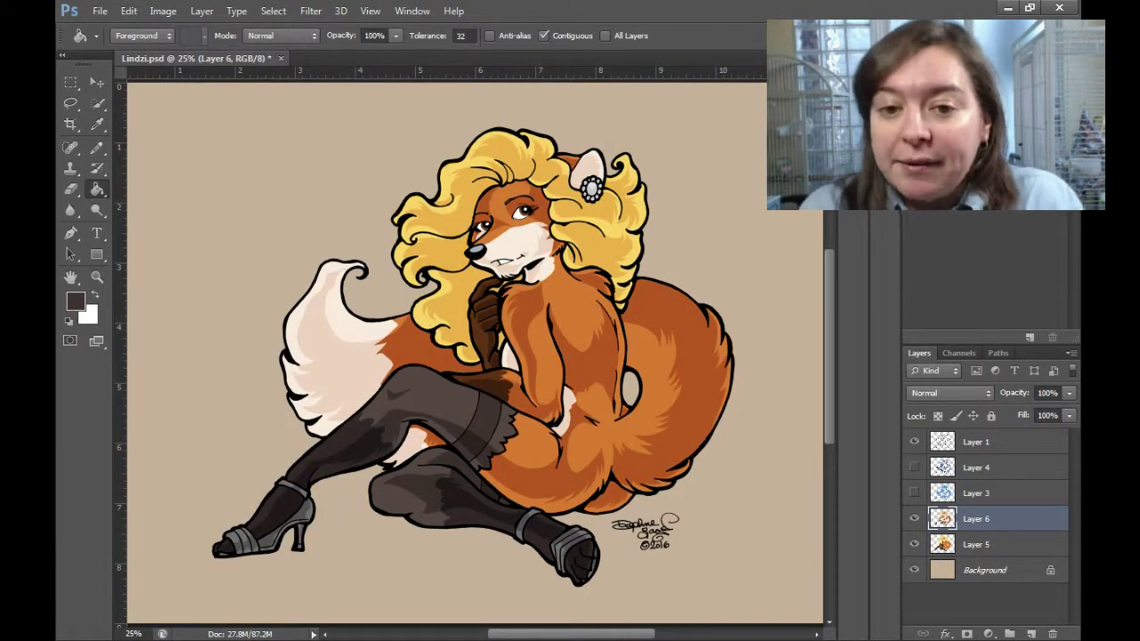
# Make a second copy as Layer 7 above Layer 6, darken it further, and add empty Layer 8.
pyautogui.click(974, 544)
pyautogui.hotkey('ctrl', 'j')
pyautogui.moveTo(974, 550); pyautogui.dragTo(974, 521)
pyautogui.click(162, 10)
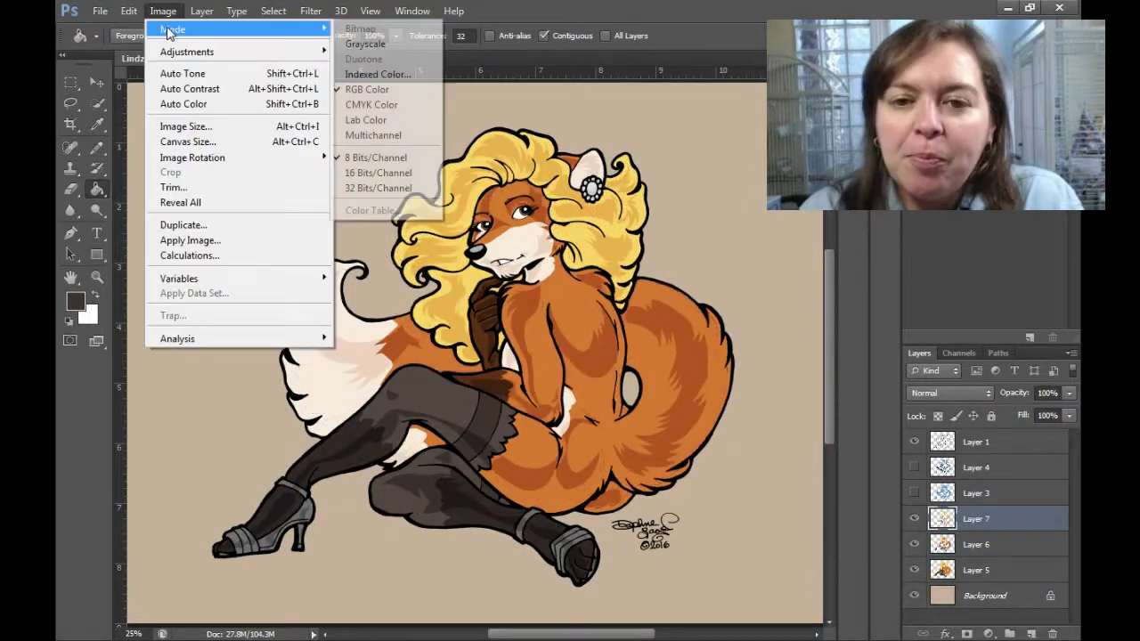
pyautogui.click(356, 50)
pyautogui.moveTo(713, 97); pyautogui.dragTo(651, 107)
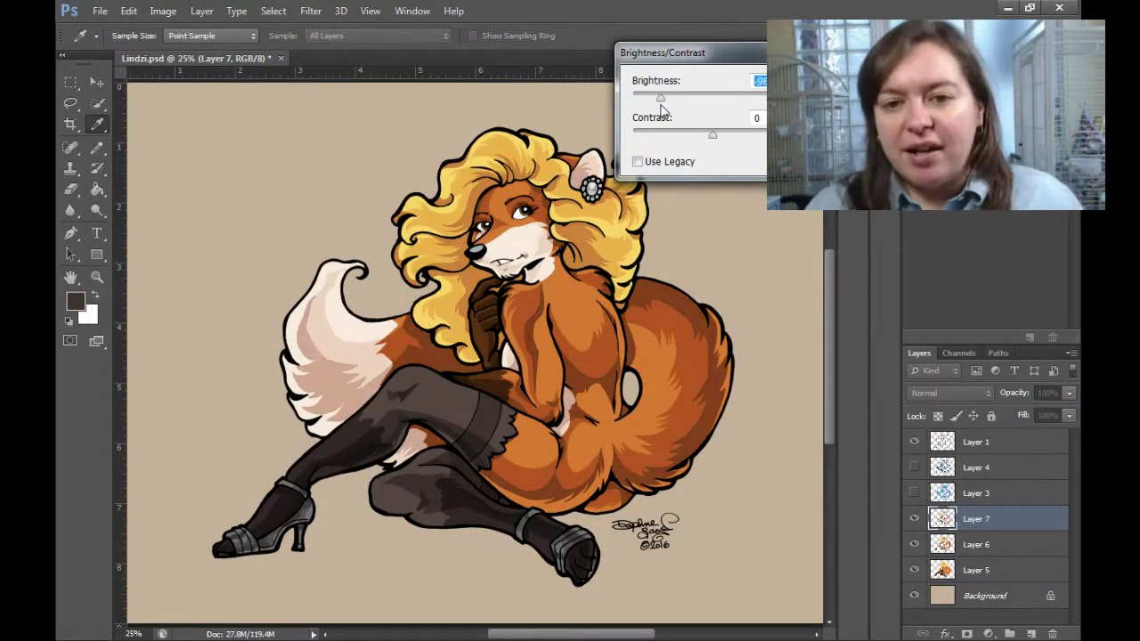
pyautogui.press('Return')
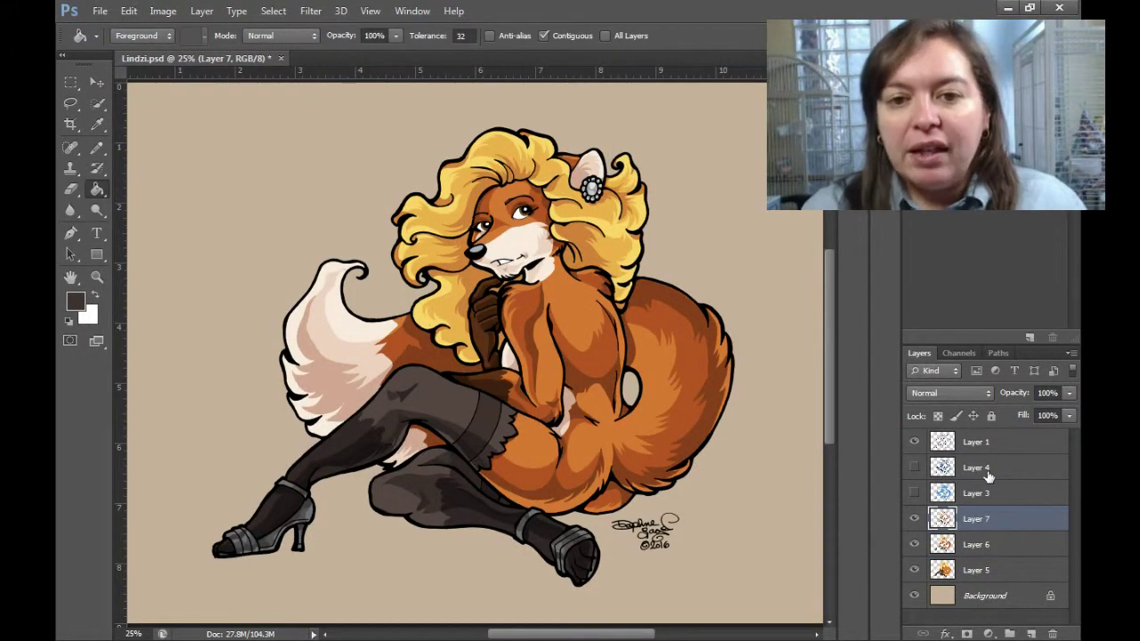
pyautogui.hotkey('ctrl', 'shift', 'alt', 'n')
# Choose a pale yellow highlight colour and try zigzag hair highlights, then undo them.
pyautogui.press('i')
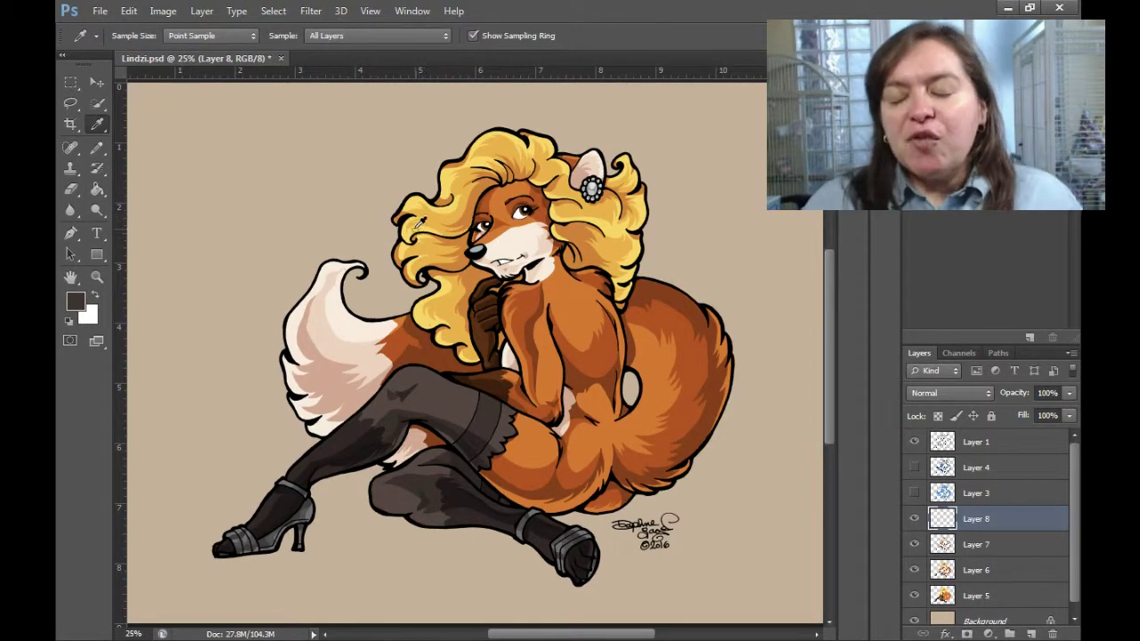
pyautogui.click(75, 301)
pyautogui.click(1051, 211)
pyautogui.press('b')
pyautogui.scroll(5, 622, 285)
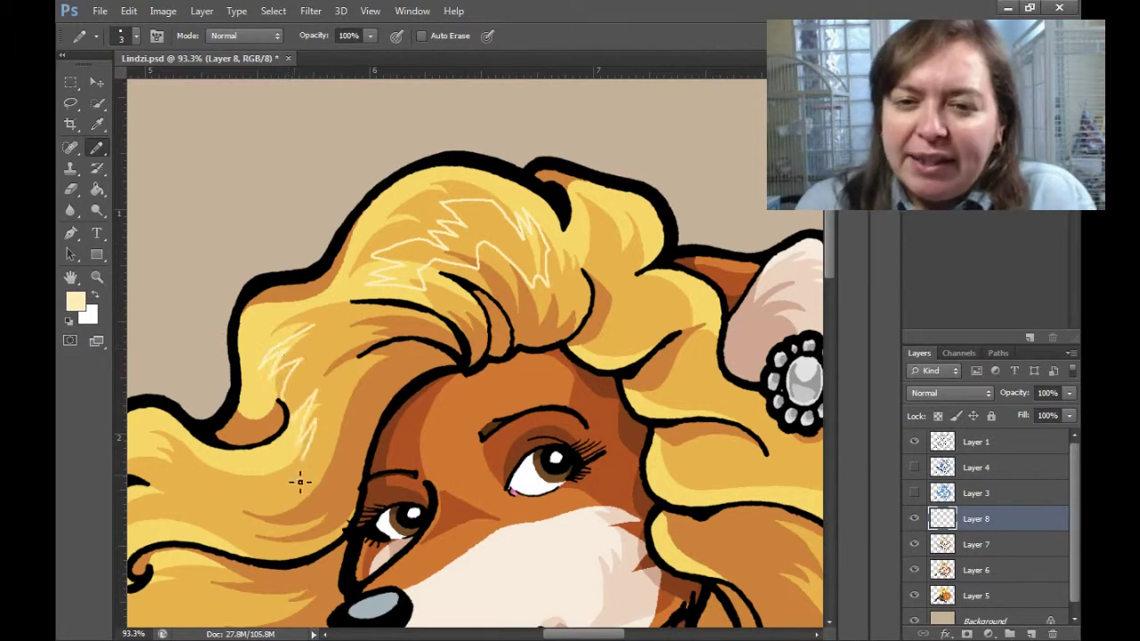
pyautogui.hotkey('ctrl', 'z')
pyautogui.moveTo(243, 601); pyautogui.dragTo(545, 334)
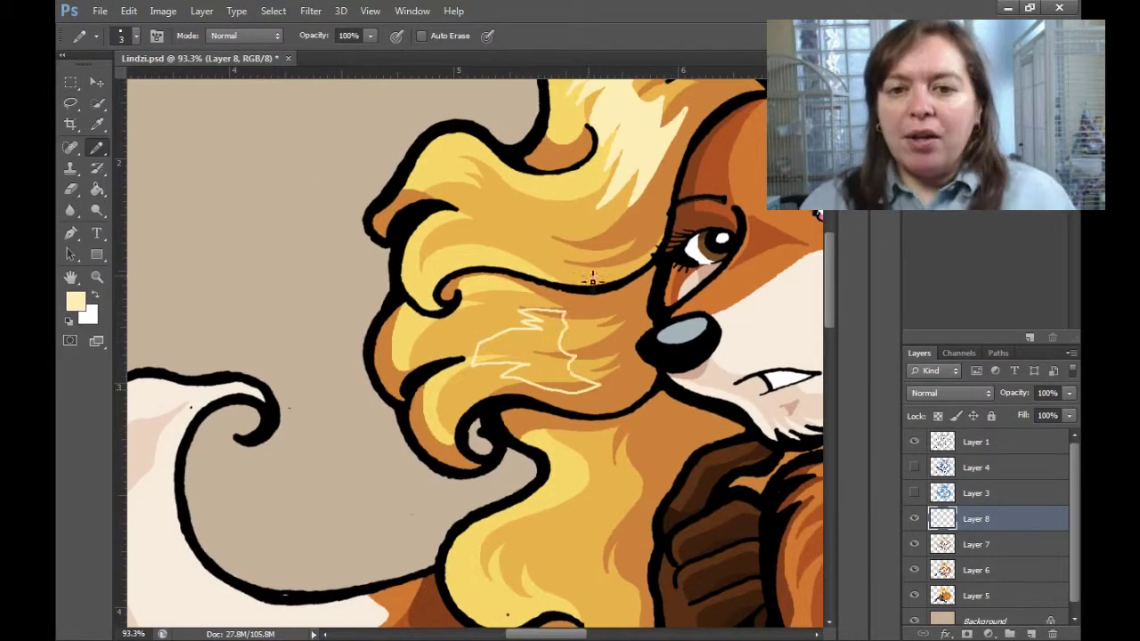
pyautogui.moveTo(592, 281); pyautogui.dragTo(548, 142)
pyautogui.moveTo(526, 337); pyautogui.dragTo(515, 423)
pyautogui.hotkey('ctrl', 'z')
pyautogui.scroll(3, 538, 329)
pyautogui.hscroll(8, 591, 413)
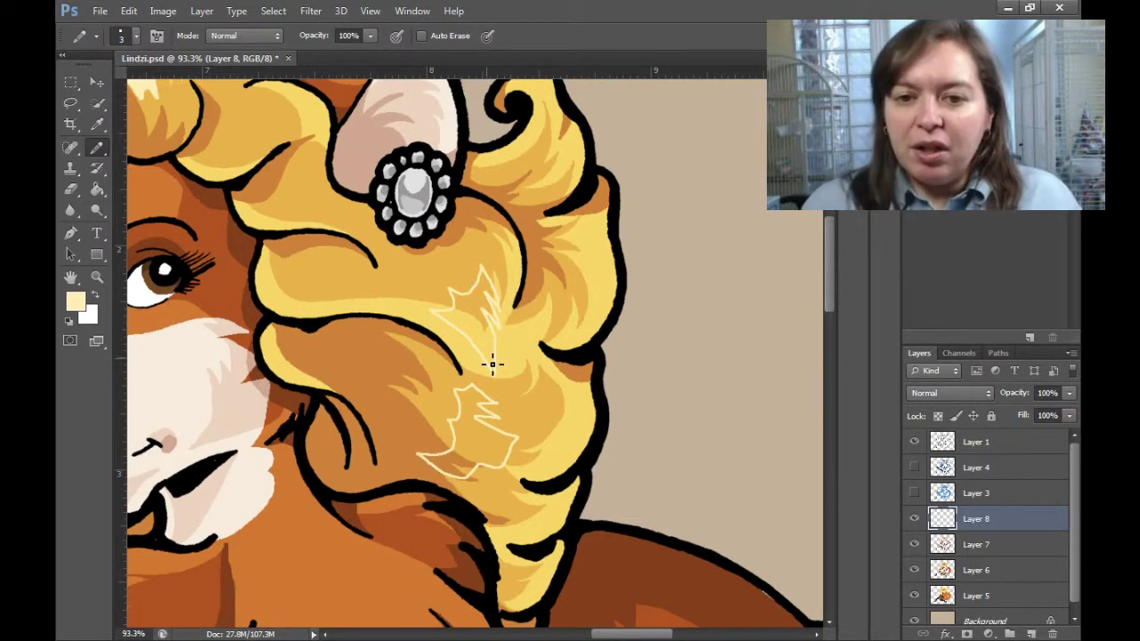
# Zoom in on the fox's eyes and sample the pale peach muzzle colour.
pyautogui.press('z')
pyautogui.moveTo(483, 306); pyautogui.dragTo(307, 349)
pyautogui.click(308, 349)
pyautogui.press('i')
pyautogui.click(382, 483)
pyautogui.press('b')
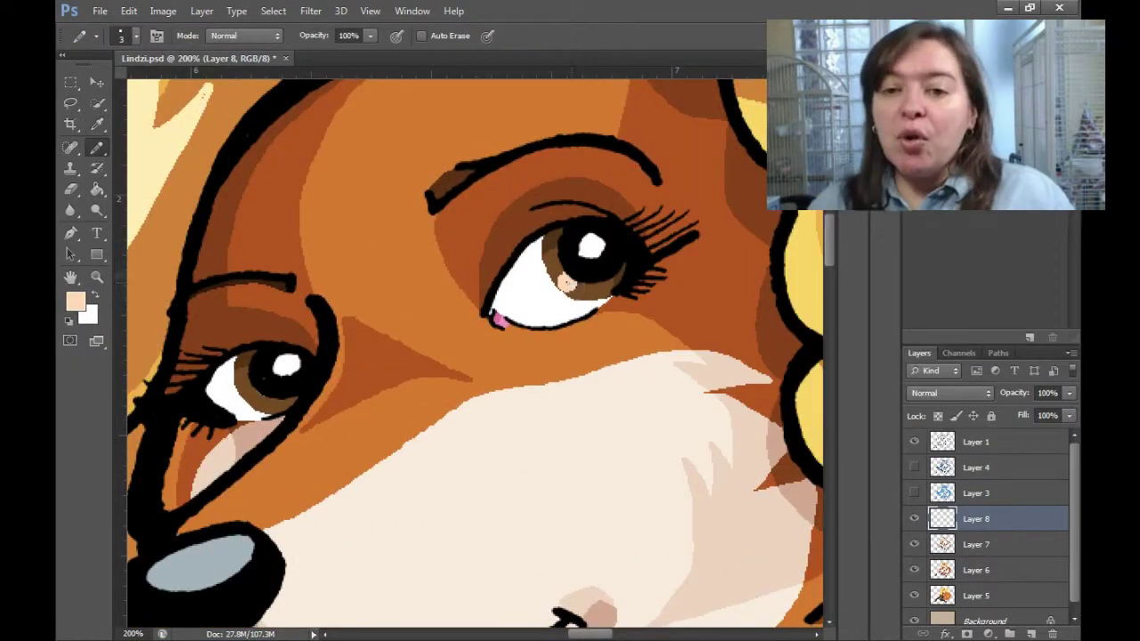
pyautogui.hotkey('ctrl', '0')
# Zoom in on the hair, shrink the pencil to 2 pixels, and fill the pale hair outline solid.
pyautogui.press('z')
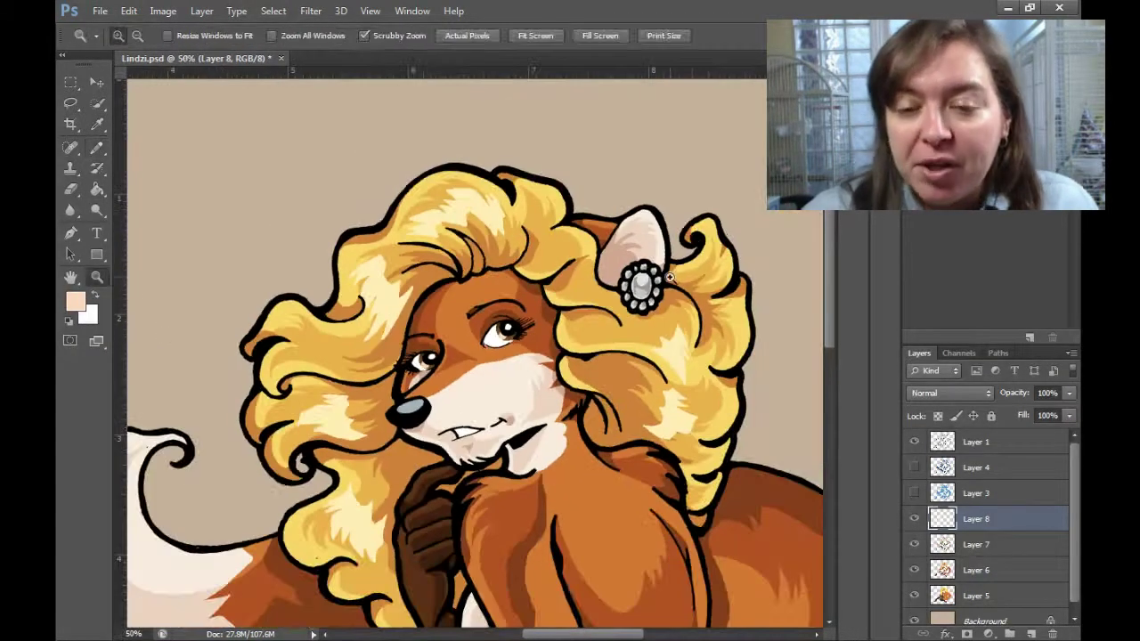
pyautogui.click(670, 278)
pyautogui.press('b')
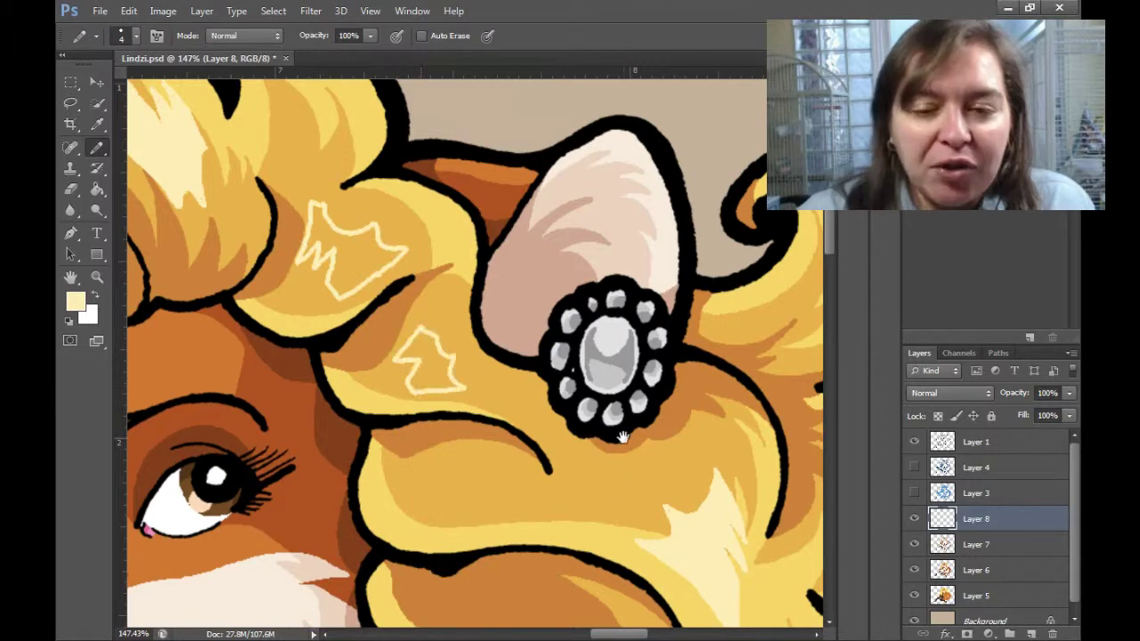
pyautogui.moveTo(621, 437); pyautogui.dragTo(602, 308)
pyautogui.press('[')
pyautogui.press('[')
pyautogui.hotkey('ctrl', '0')
pyautogui.click(98, 277)
pyautogui.click(378, 307)
pyautogui.press('b')
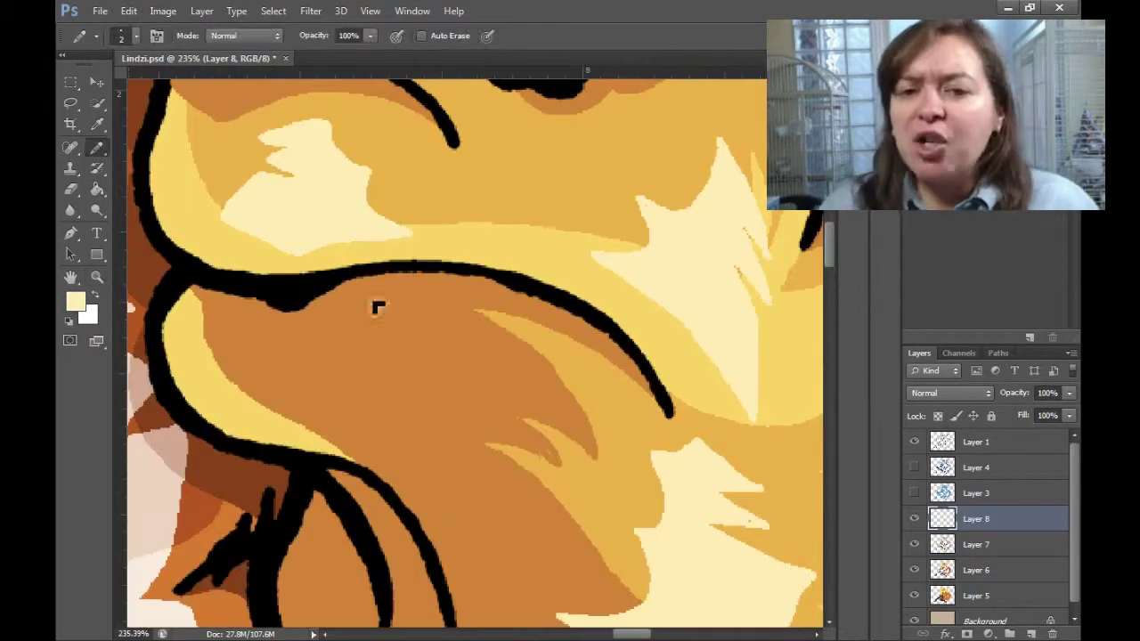
pyautogui.press('g')
pyautogui.click(385, 331)
pyautogui.press('b')
# Paint a white shine on the earring's centre stone and zoom out to fit.
pyautogui.scroll(5, 281, 418)
pyautogui.press('x')
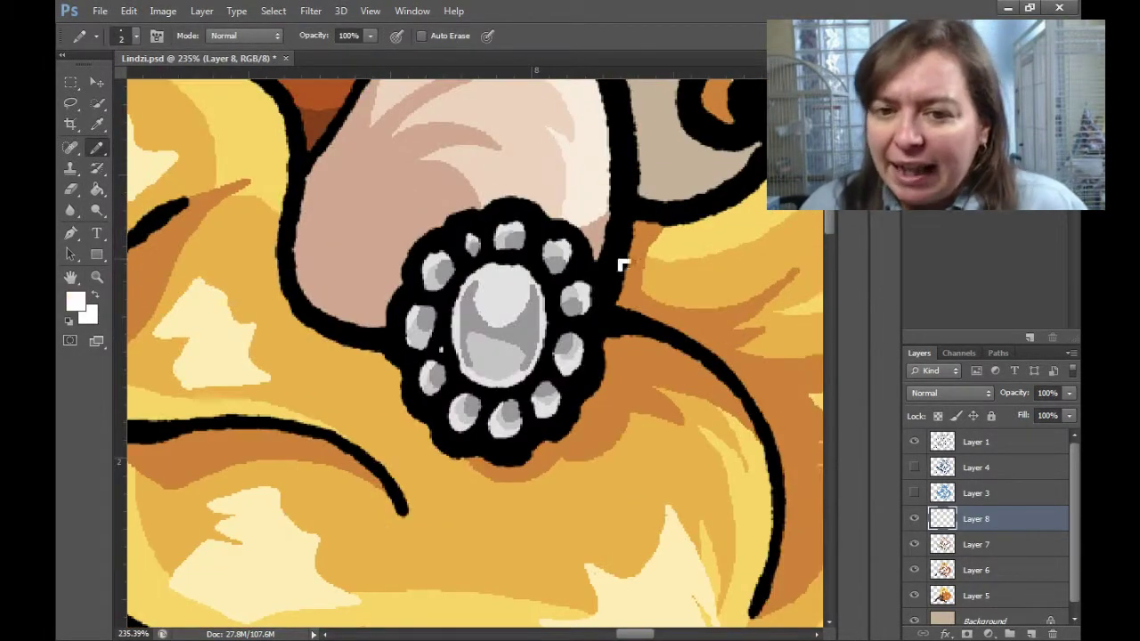
pyautogui.moveTo(519, 312); pyautogui.dragTo(519, 352)
pyautogui.hotkey('ctrl', '0')
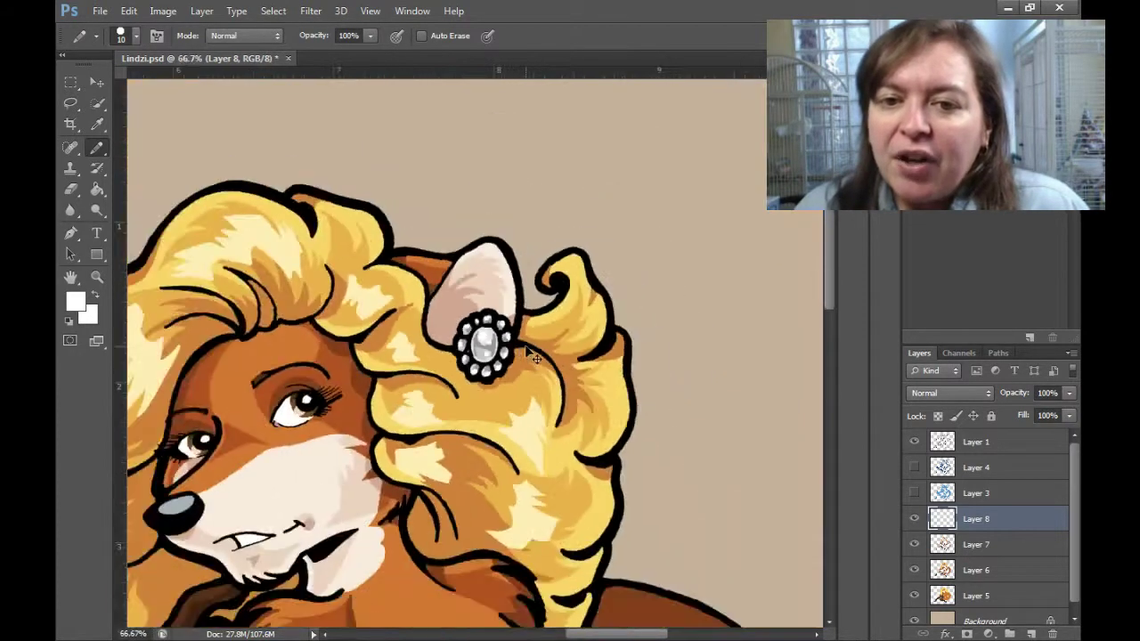
# Pick a pale peach foreground colour and pencil a highlight onto the fox's tail.
pyautogui.press('i')
pyautogui.click(75, 301)
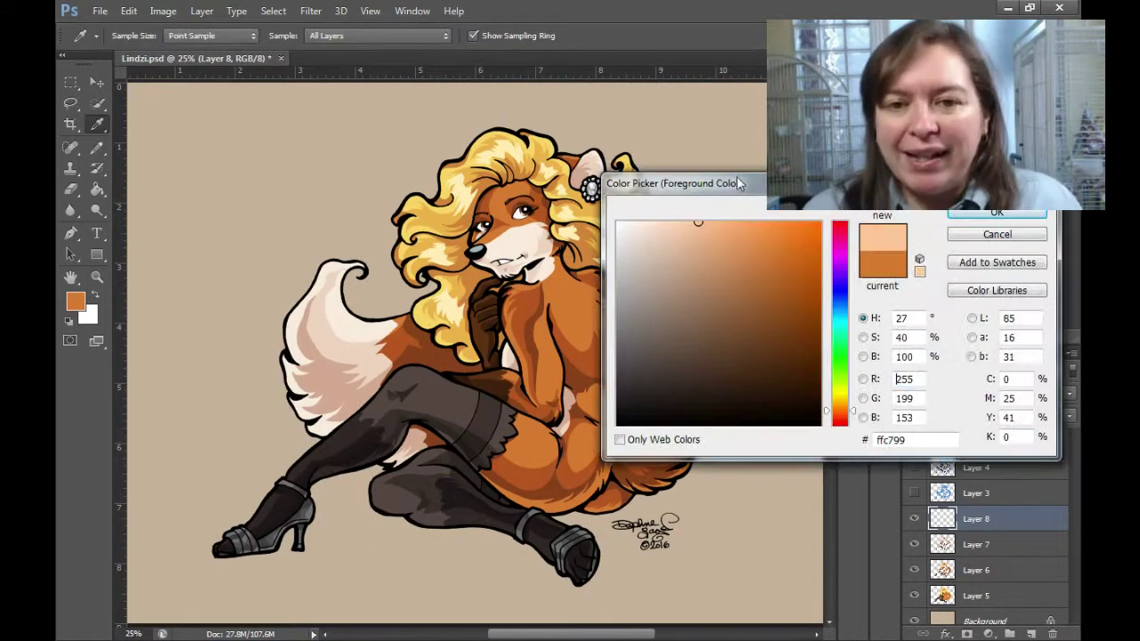
pyautogui.click(682, 222)
pyautogui.click(997, 196)
pyautogui.press('b')
pyautogui.scroll(4, 650, 359)
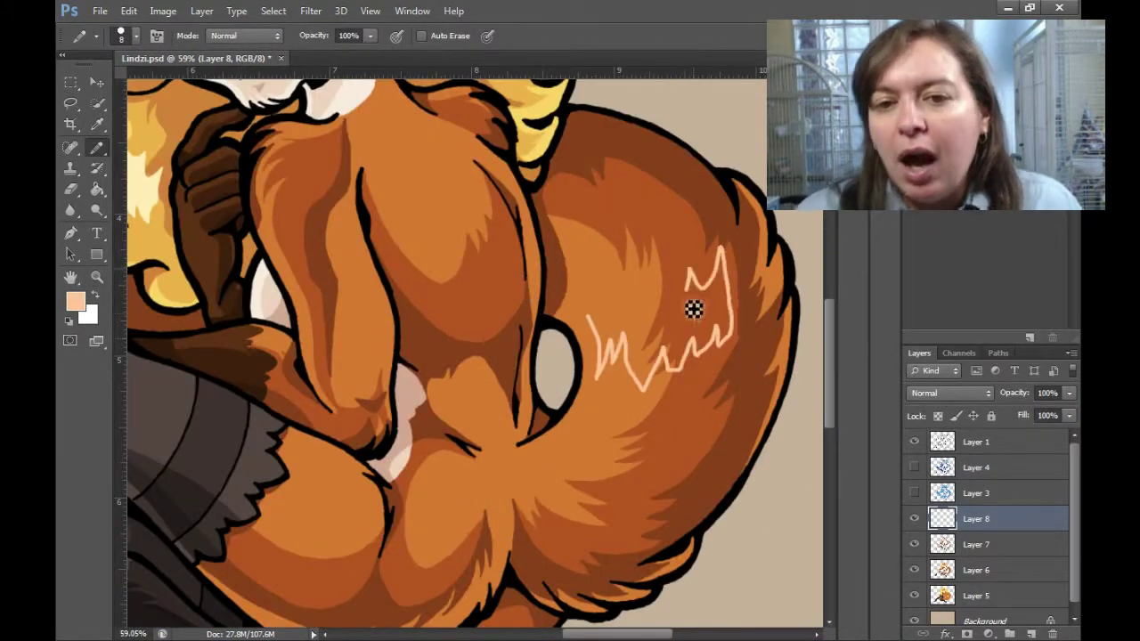
pyautogui.moveTo(694, 309); pyautogui.dragTo(725, 323)
# Pencil more pale peach highlights on the chest and a thin stroke on the leg.
pyautogui.scroll(-2, 520, 406)
pyautogui.moveTo(521, 408); pyautogui.dragTo(500, 436)
pyautogui.scroll(2, 484, 339)
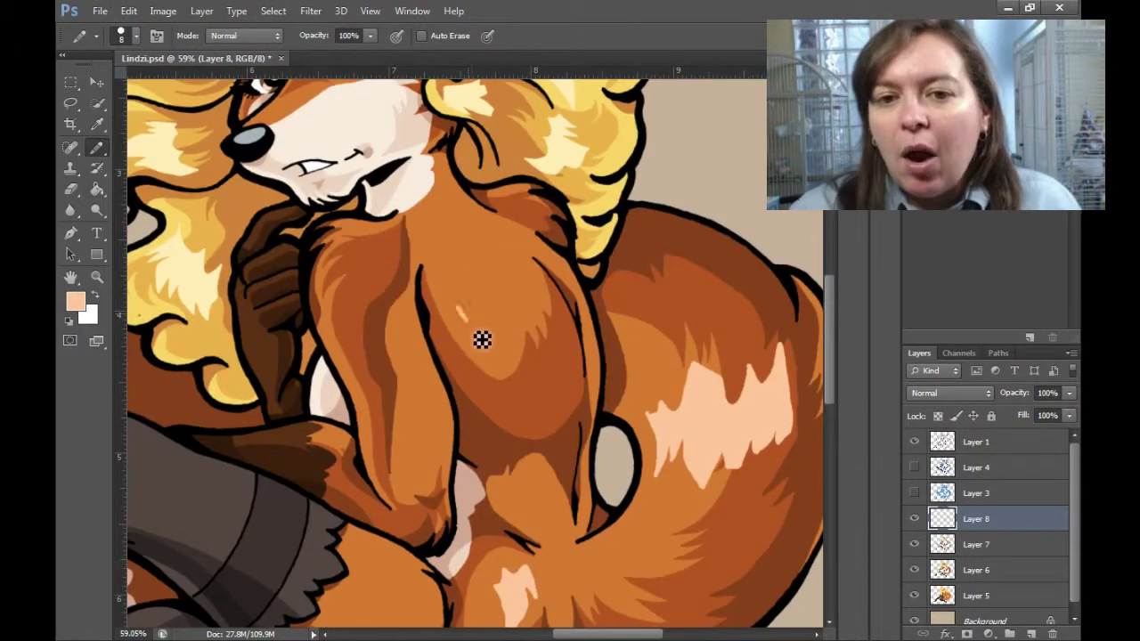
pyautogui.moveTo(512, 232)
pyautogui.mouseDown()
pyautogui.moveTo(499, 326)
pyautogui.moveTo(489, 258)
pyautogui.mouseUp()
pyautogui.moveTo(419, 294)
pyautogui.mouseDown()
pyautogui.moveTo(463, 463)
pyautogui.moveTo(426, 356)
pyautogui.mouseUp()
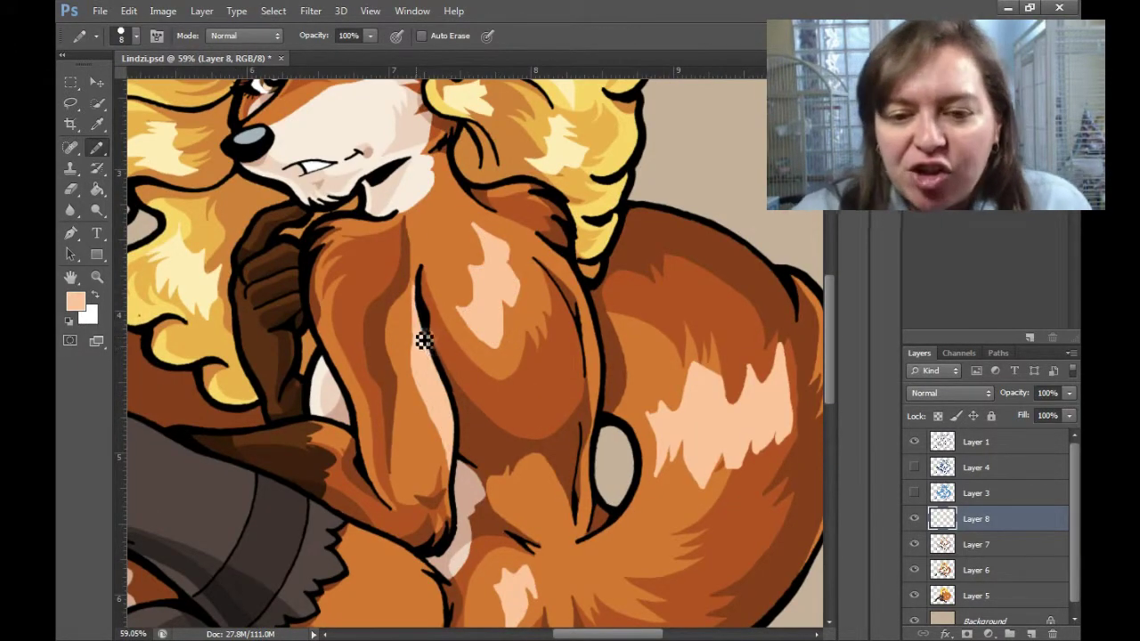
pyautogui.scroll(-3, 689, 428)
pyautogui.hscroll(-3, 689, 427)
pyautogui.moveTo(540, 262); pyautogui.dragTo(613, 310)
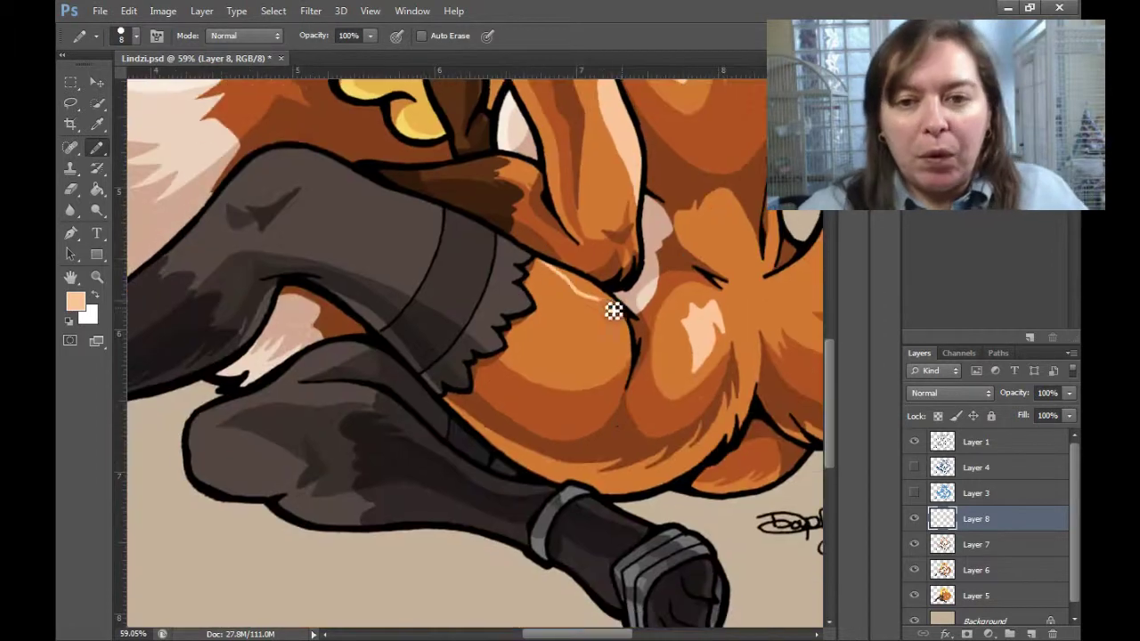
pyautogui.hotkey('ctrl', '-')
pyautogui.hotkey('ctrl', '-')
pyautogui.hotkey('ctrl', '-')
# Switch the foreground colour to light grey for the stocking highlights.
pyautogui.press('i')
pyautogui.click(75, 301)
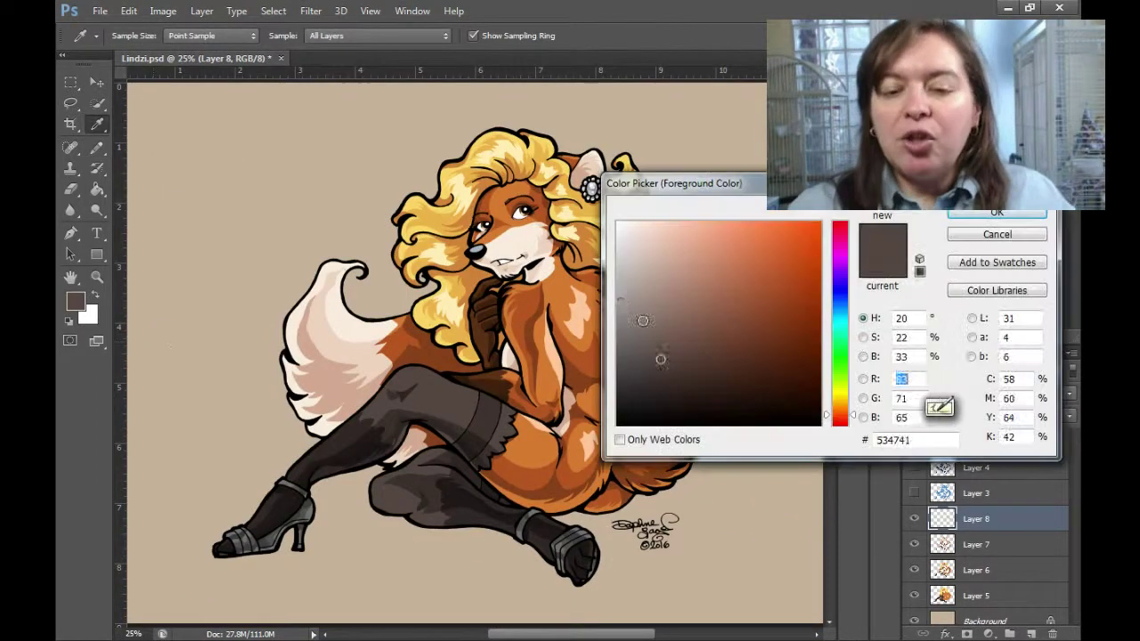
pyautogui.press('Return')
pyautogui.press('b')
pyautogui.scroll(4, 475, 400)
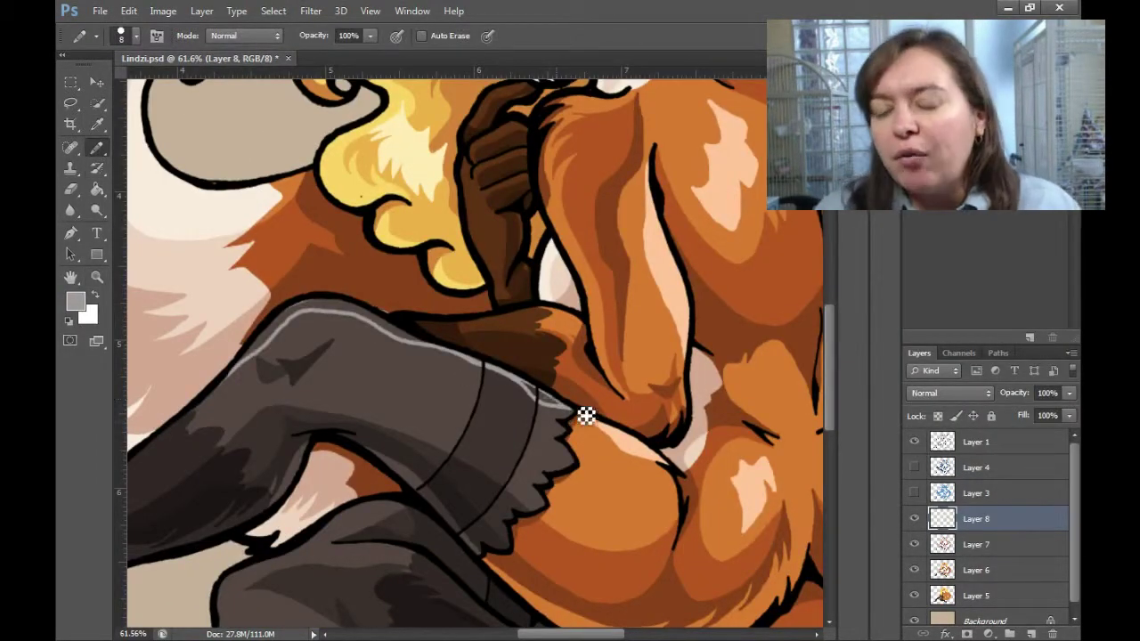
pyautogui.hotkey('shift', 'b')
pyautogui.hotkey('shift', 'b')
pyautogui.hotkey('shift', 'b')
pyautogui.hotkey('shift', 'b')
pyautogui.scroll(-2, 431, 414)
pyautogui.hscroll(-5, 431, 413)
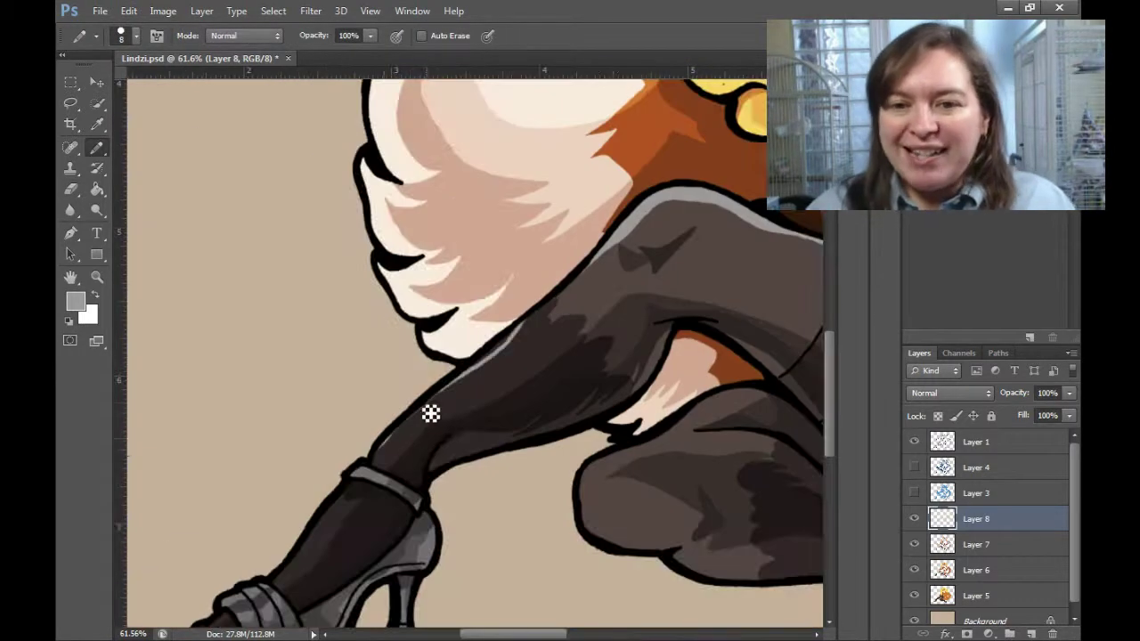
pyautogui.scroll(2, 526, 339)
pyautogui.scroll(-2, 418, 525)
pyautogui.hscroll(-3, 419, 524)
# Draw light grey highlight strokes along the stockings and lower leg.
pyautogui.moveTo(441, 397); pyautogui.dragTo(405, 460)
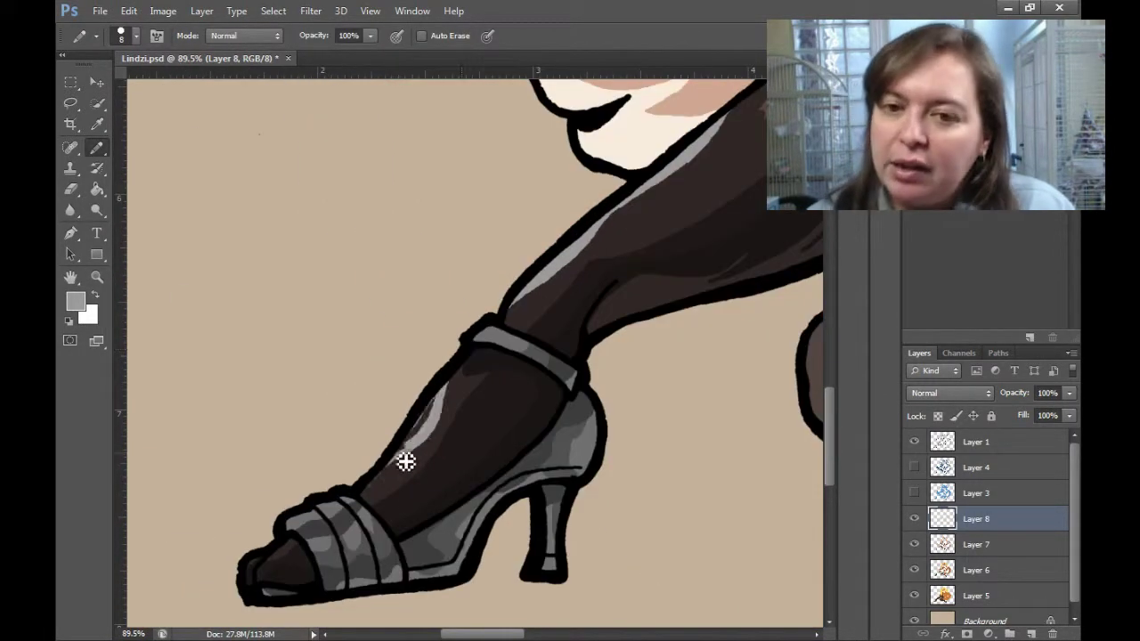
pyautogui.scroll(-2, 756, 437)
pyautogui.scroll(2, 432, 233)
pyautogui.hscroll(6, 433, 234)
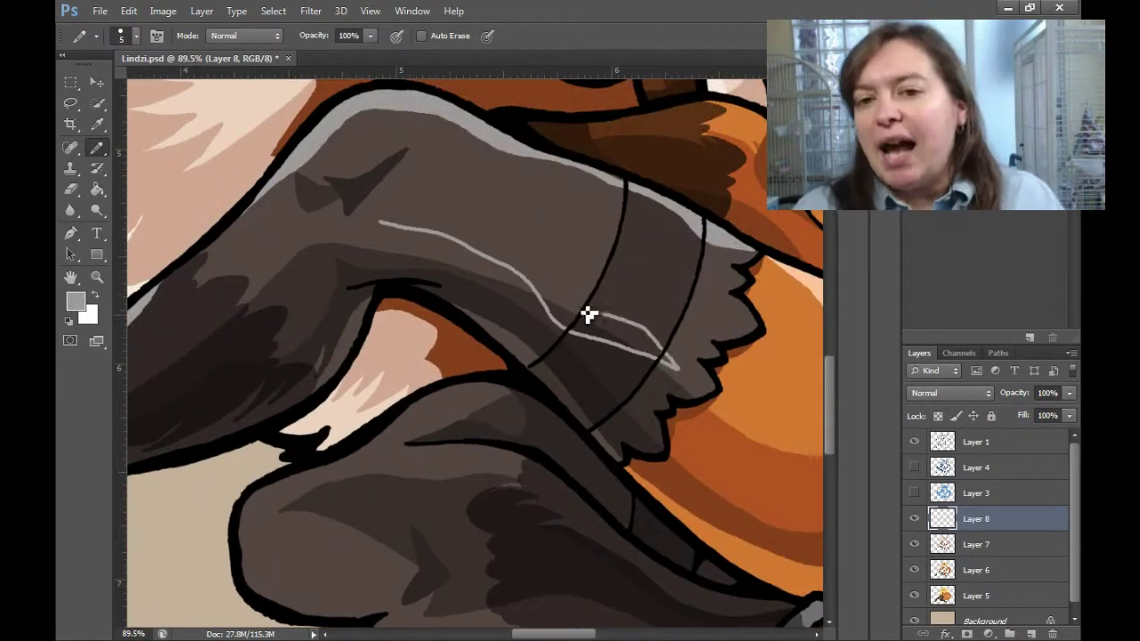
pyautogui.scroll(-3, 489, 382)
pyautogui.moveTo(489, 382); pyautogui.dragTo(628, 306)
pyautogui.press('g')
pyautogui.scroll(-4, 603, 285)
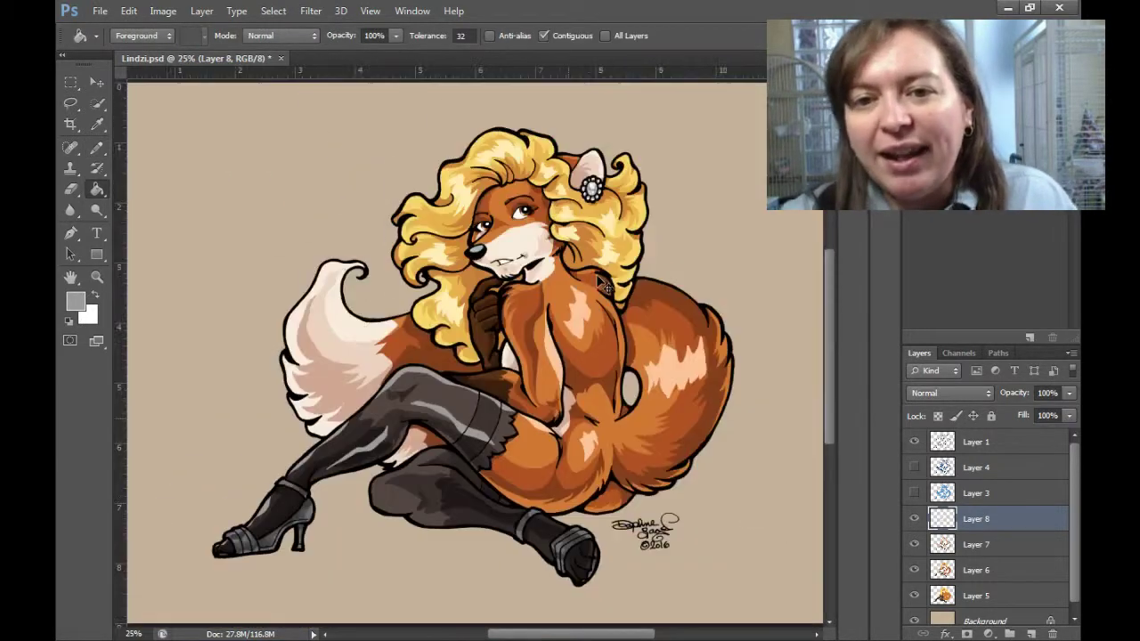
# Fill the highlight band along the stocking with grey using the Paint Bucket.
pyautogui.press('b')
pyautogui.scroll(4, 426, 475)
pyautogui.press('g')
pyautogui.click(533, 248)
pyautogui.press('b')
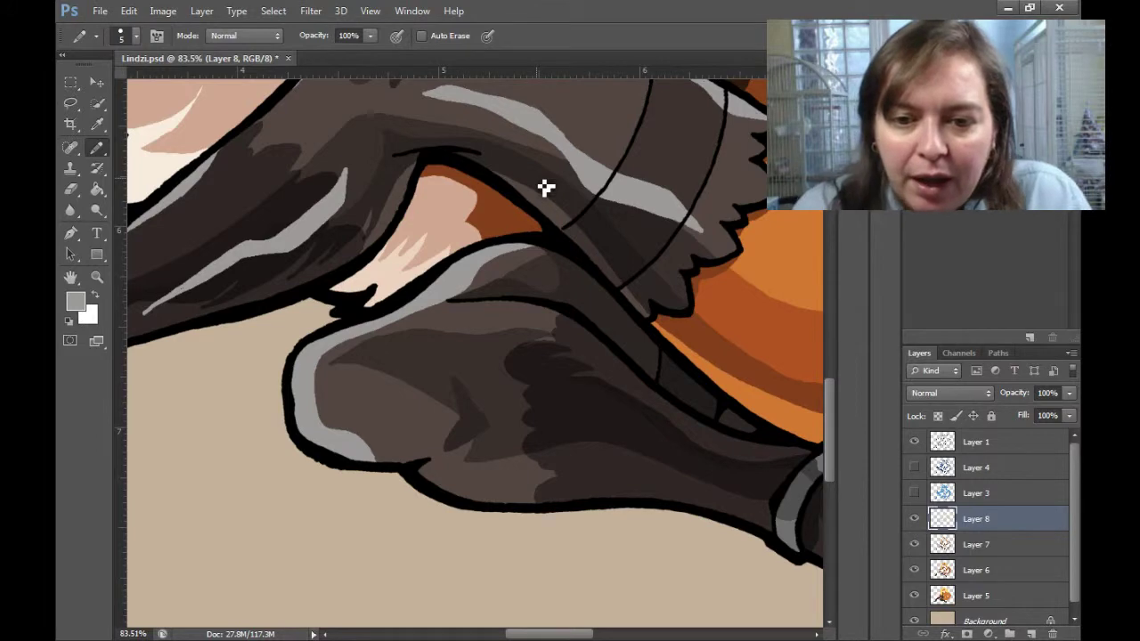
pyautogui.press('g')
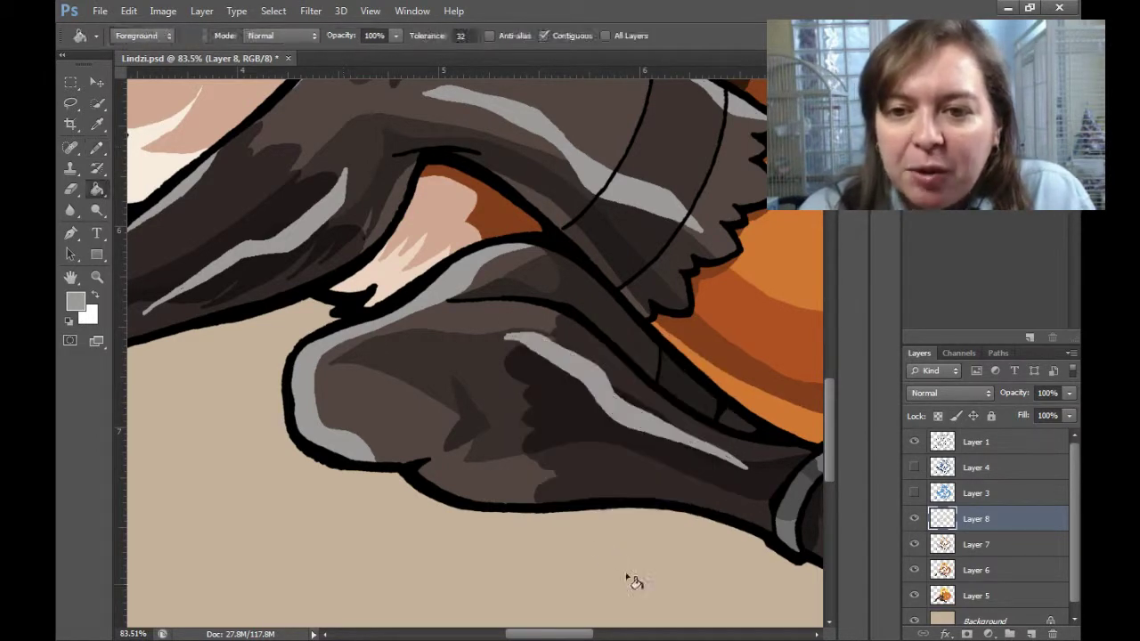
pyautogui.scroll(3, 422, 357)
pyautogui.press('b')
pyautogui.scroll(-5, 475, 354)
pyautogui.press('g')
pyautogui.scroll(5, 475, 354)
pyautogui.press('b')
pyautogui.scroll(-3, 609, 490)
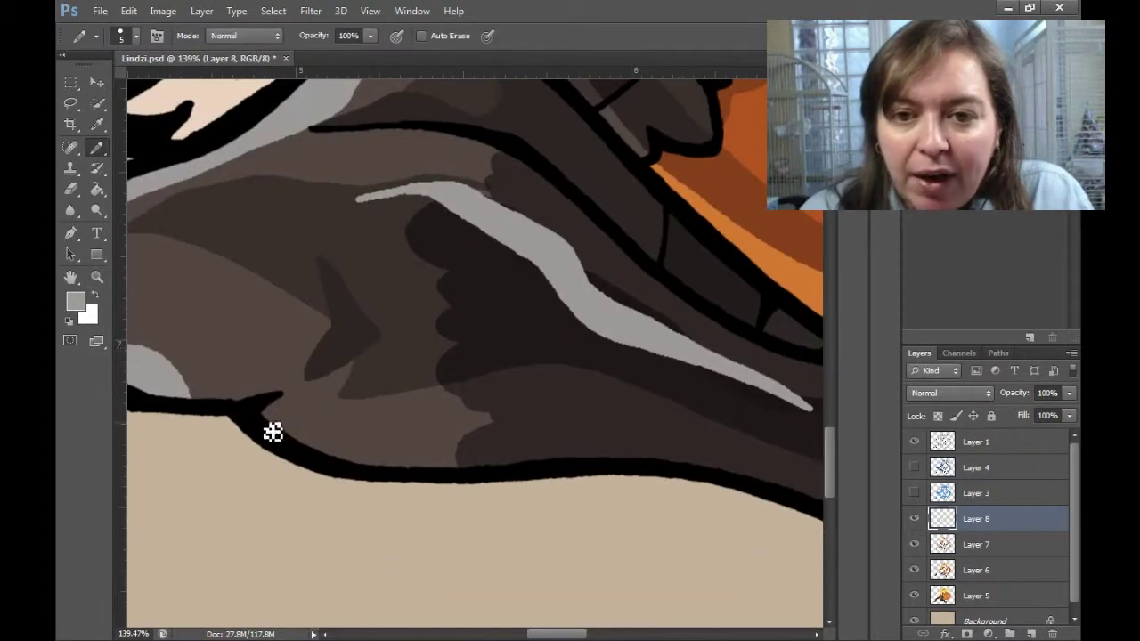
# Pencil bright white shines onto the shoes and boot cuffs.
pyautogui.moveTo(752, 450); pyautogui.dragTo(670, 421)
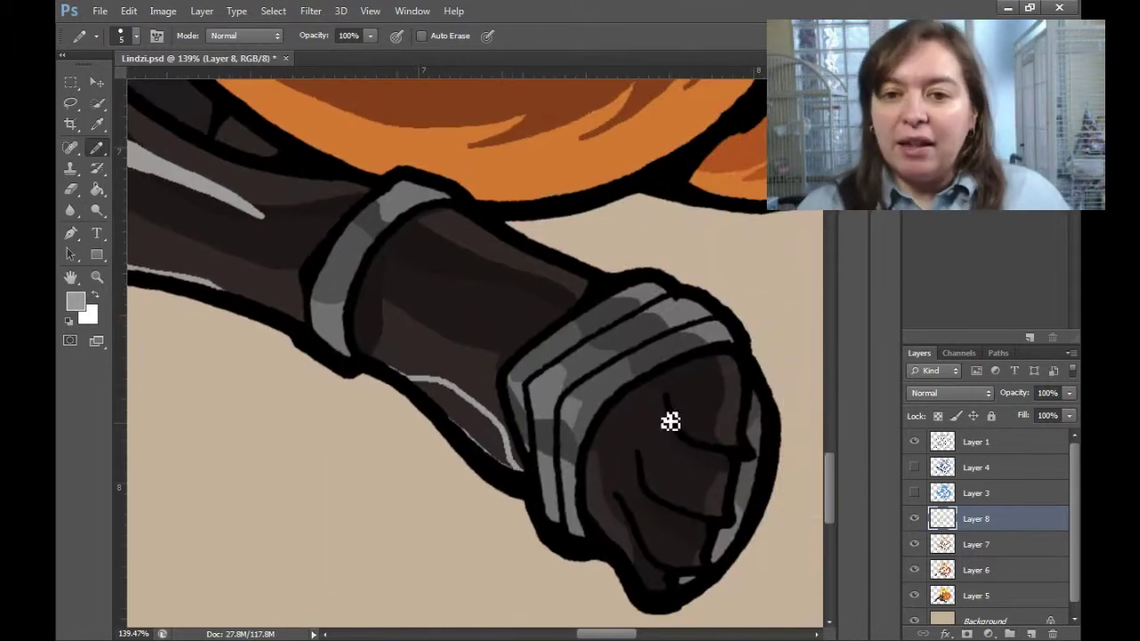
pyautogui.scroll(-6, 491, 471)
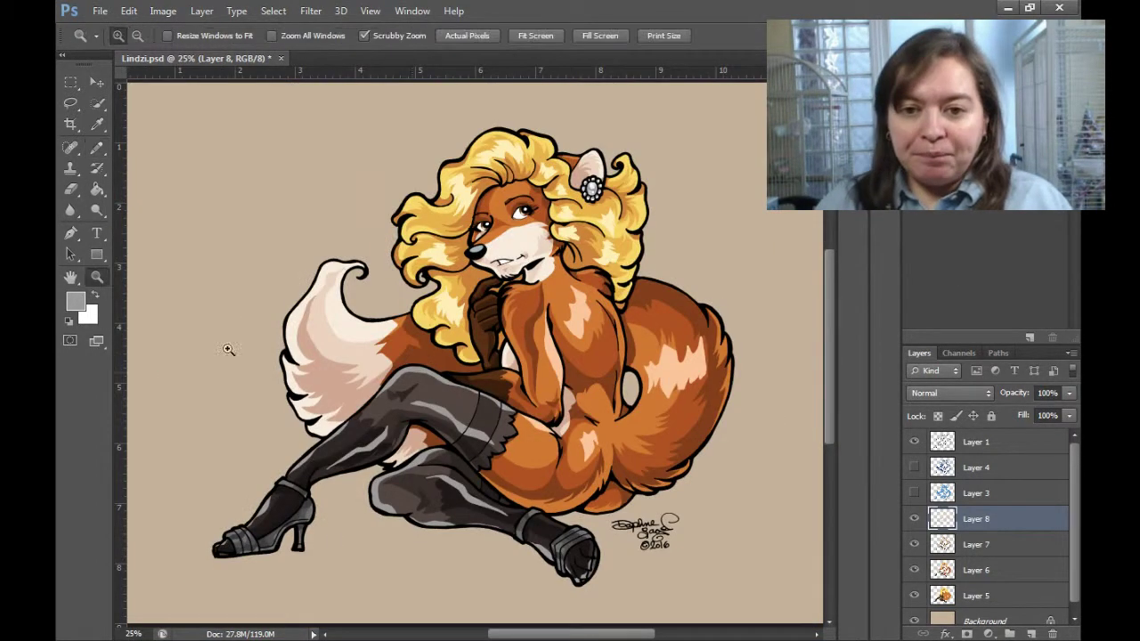
pyautogui.scroll(4, 232, 544)
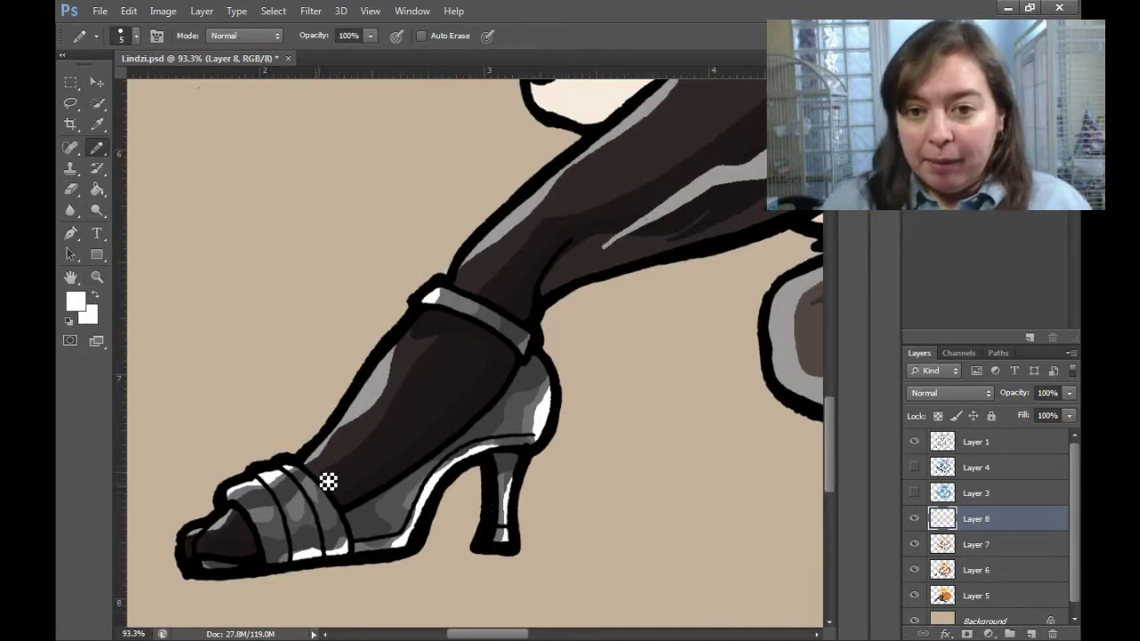
pyautogui.moveTo(702, 534); pyautogui.dragTo(487, 459)
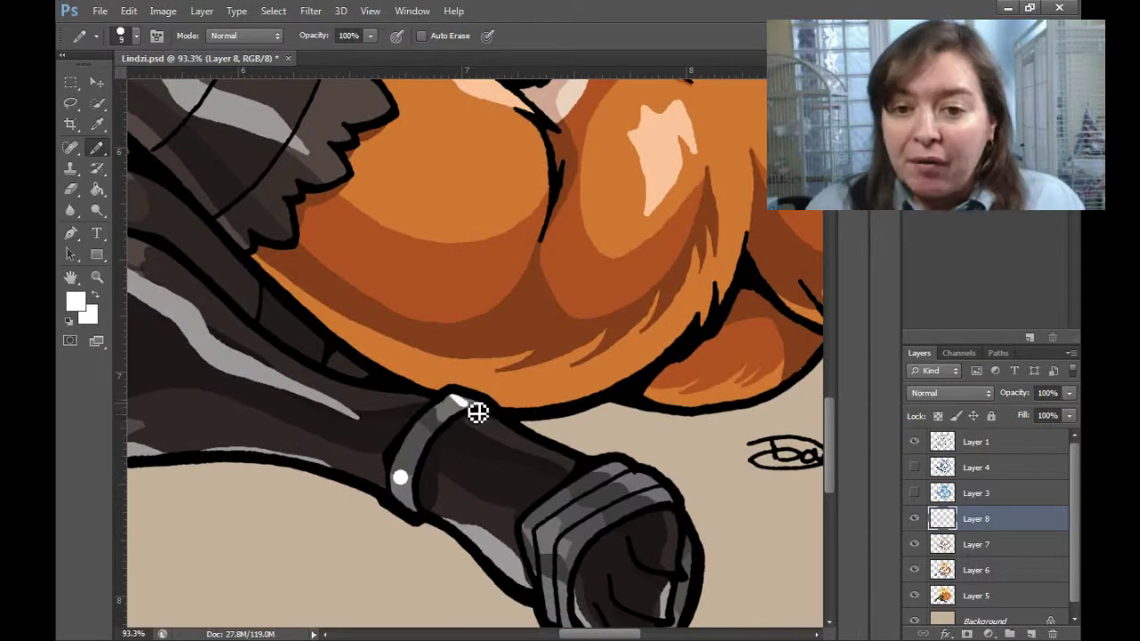
pyautogui.scroll(-2, 535, 447)
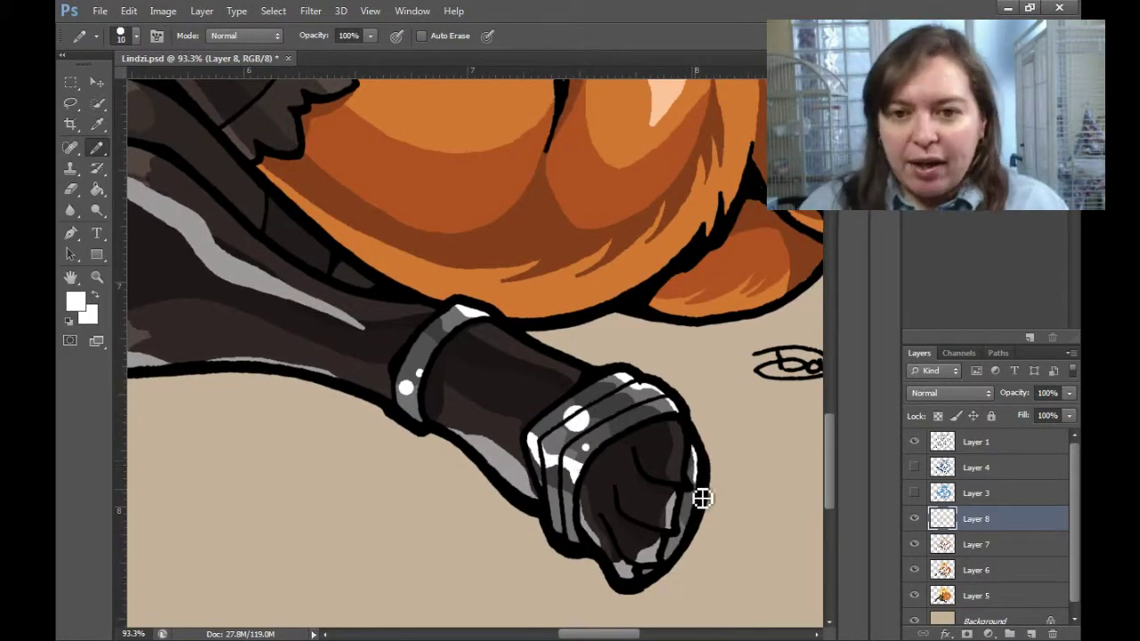
pyautogui.press('e')
pyautogui.scroll(-4, 758, 479)
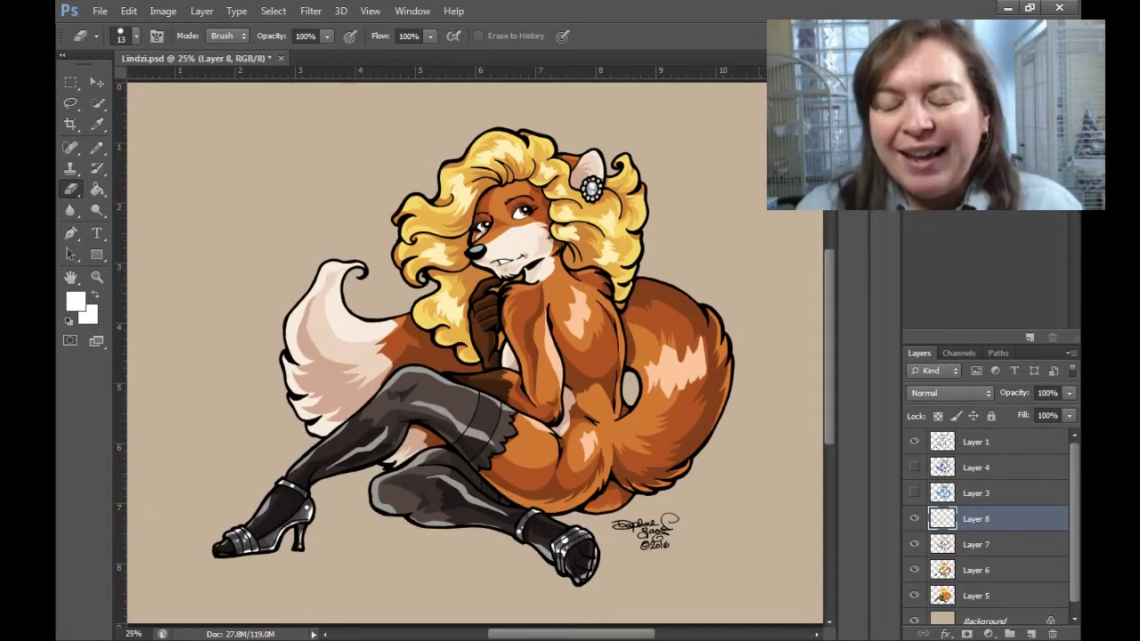
# Select Layer 5 in the Layers panel and duplicate it.
pyautogui.click(975, 468)
pyautogui.click(980, 596)
pyautogui.scroll(-1, 983, 604)
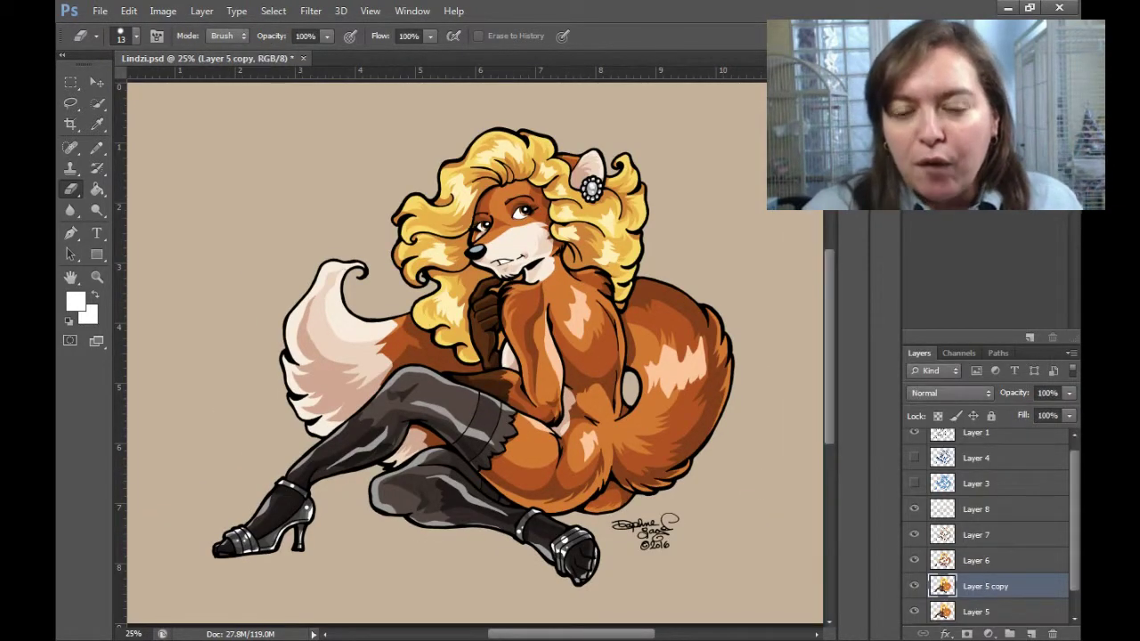
pyautogui.click(975, 561)
# Merge the colour layers and fill the fox silhouette black on Layer 5.
pyautogui.hotkey('ctrl', 'e')
pyautogui.keyDown('ctrl'); pyautogui.click(942, 545); pyautogui.keyUp('ctrl')
pyautogui.press('g')
pyautogui.press('d')
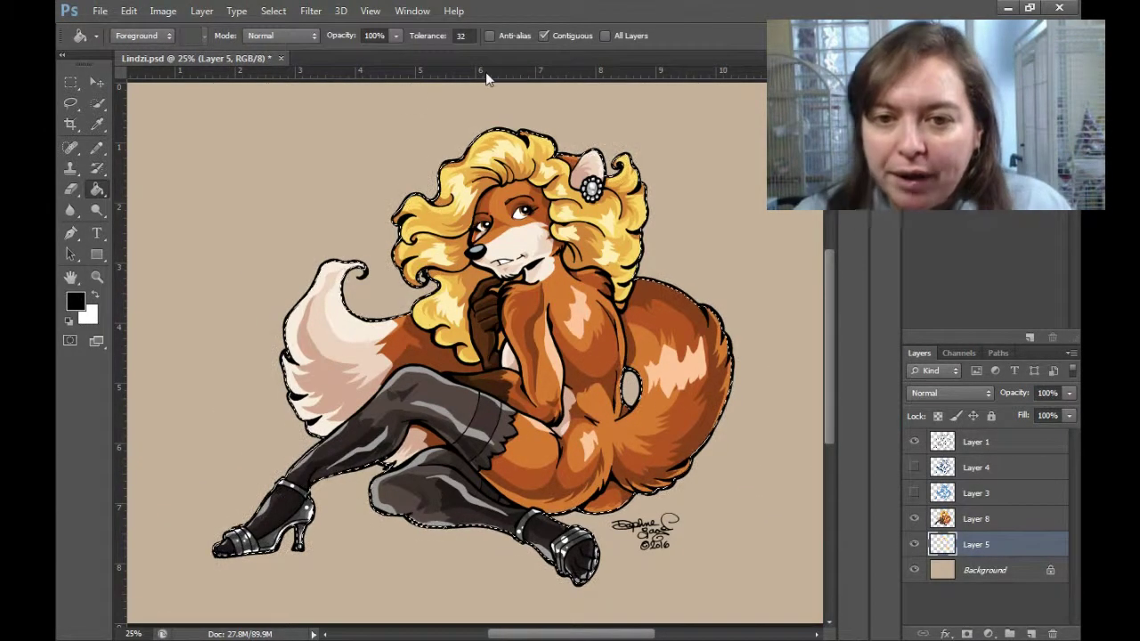
pyautogui.click(306, 454)
# Soften the black silhouette with Gaussian Blur and offset it down and right.
pyautogui.click(311, 11)
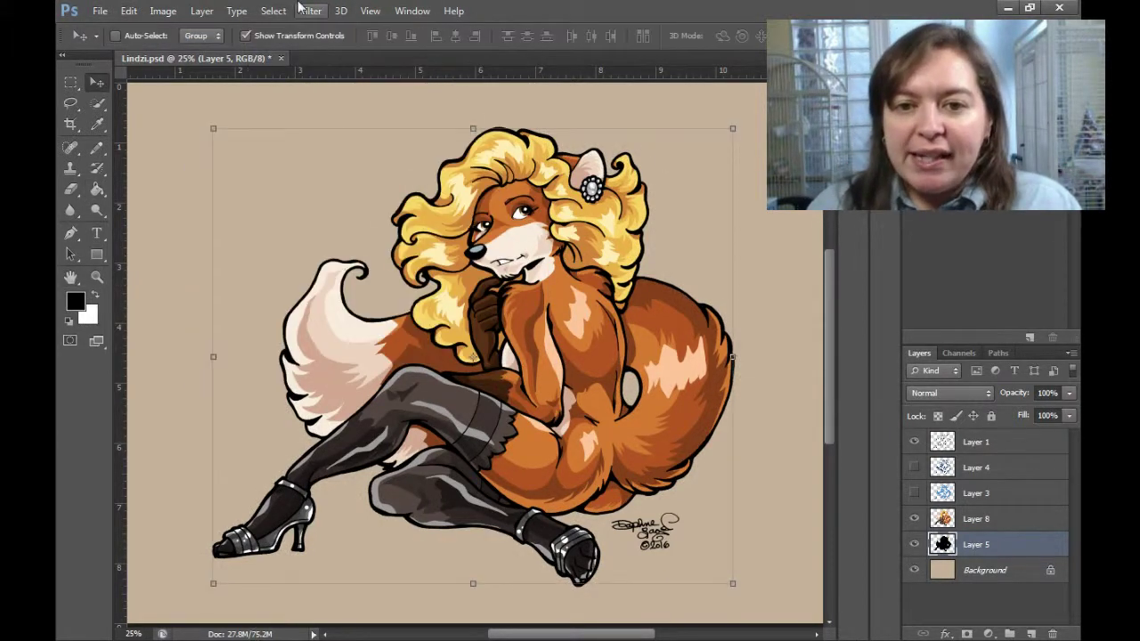
pyautogui.click(317, 11)
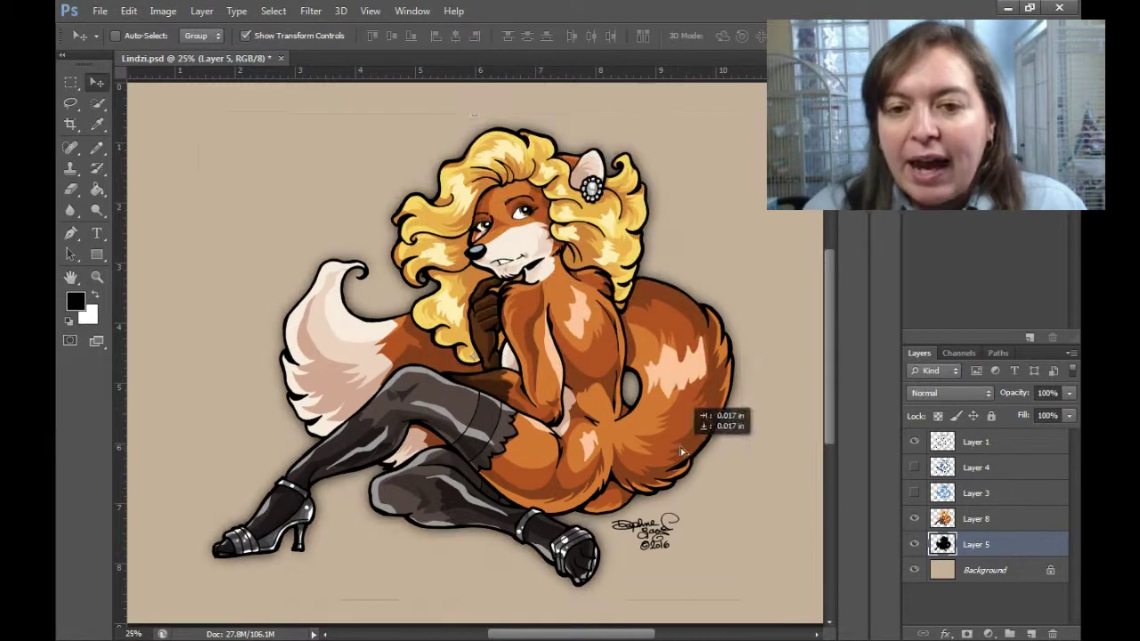
pyautogui.moveTo(713, 403); pyautogui.dragTo(479, 361)
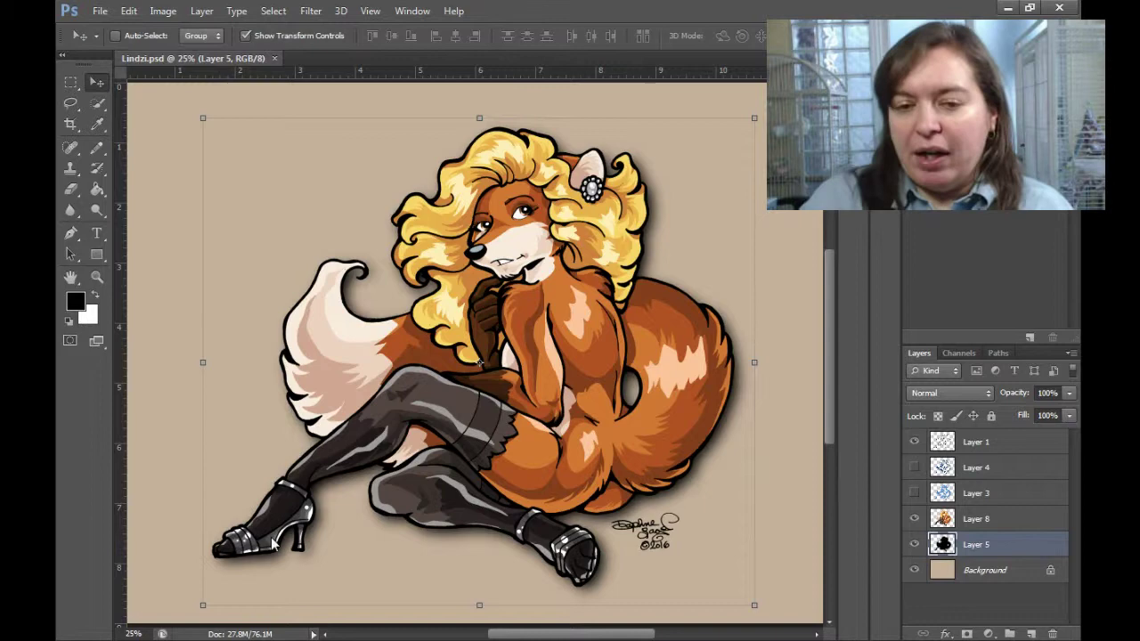
# Flatten the layers and check the pixel size and resolution in Image Size.
pyautogui.click(163, 10)
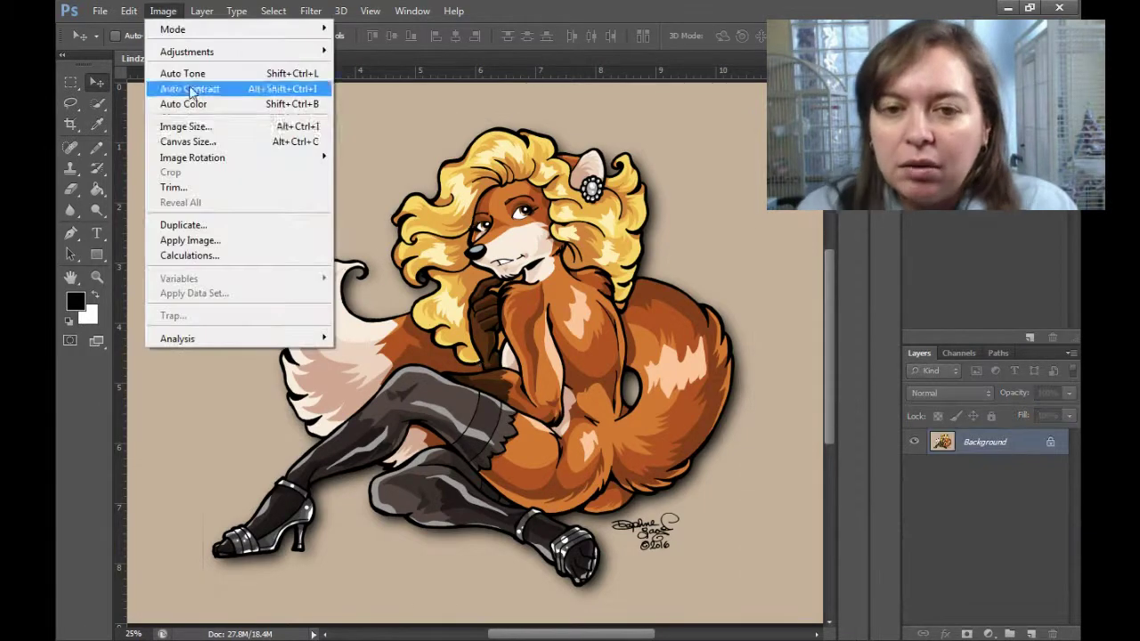
pyautogui.click(178, 122)
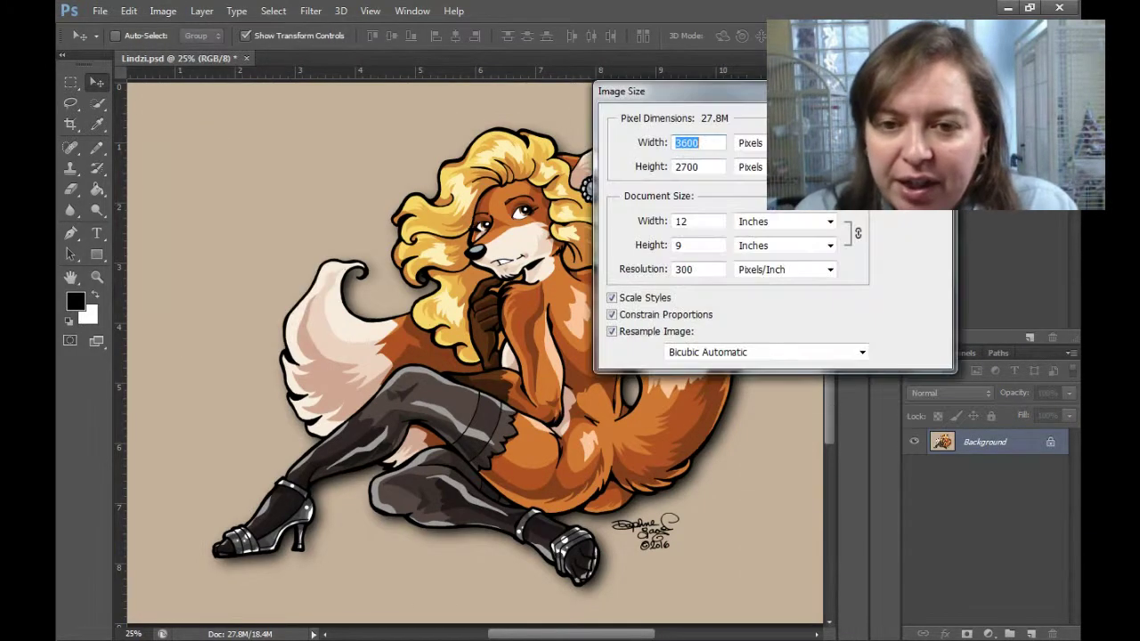
pyautogui.press('Return')
pyautogui.click(99, 11)
# Save the fox as Lindzi.tif, re-show the tan background, and switch to FINAL COVER.
pyautogui.click(152, 191)
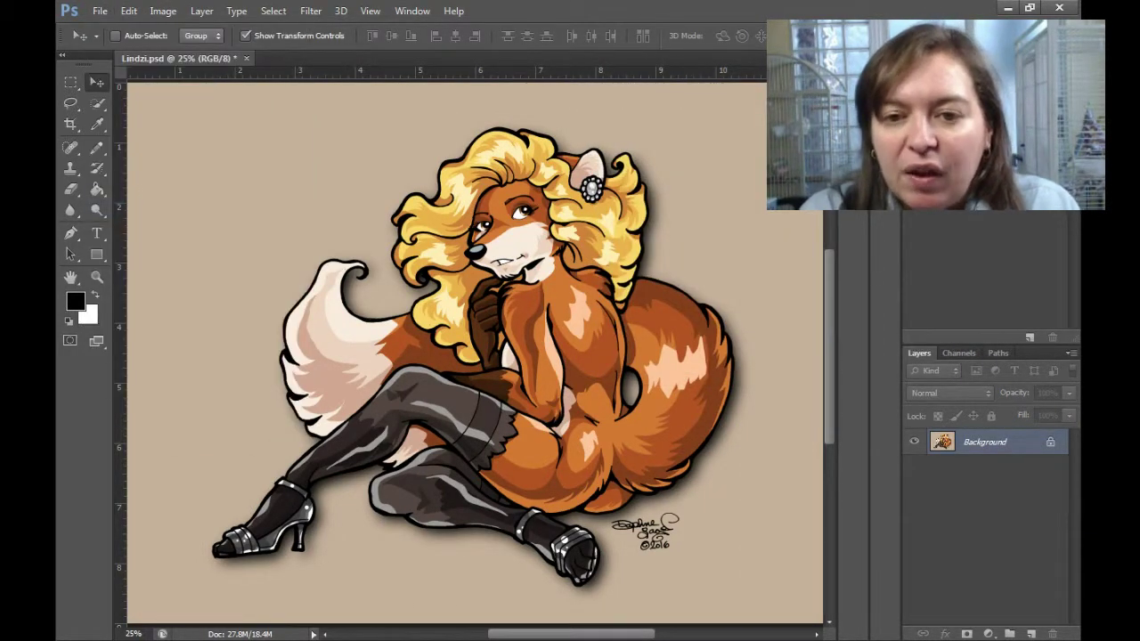
pyautogui.click(667, 110)
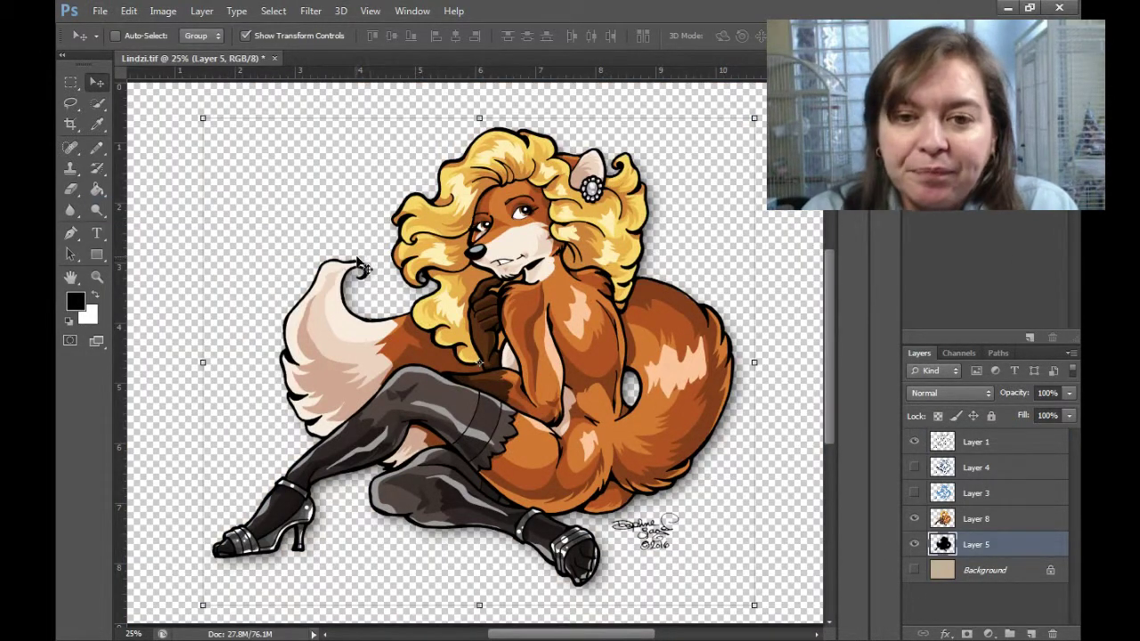
pyautogui.click(914, 570)
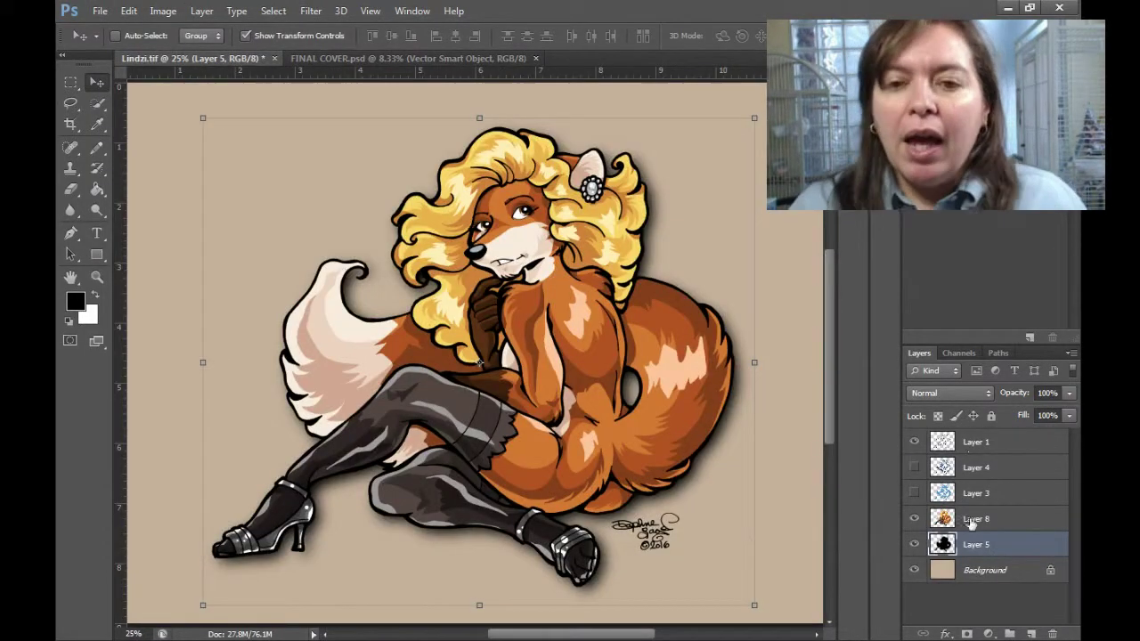
pyautogui.click(972, 519)
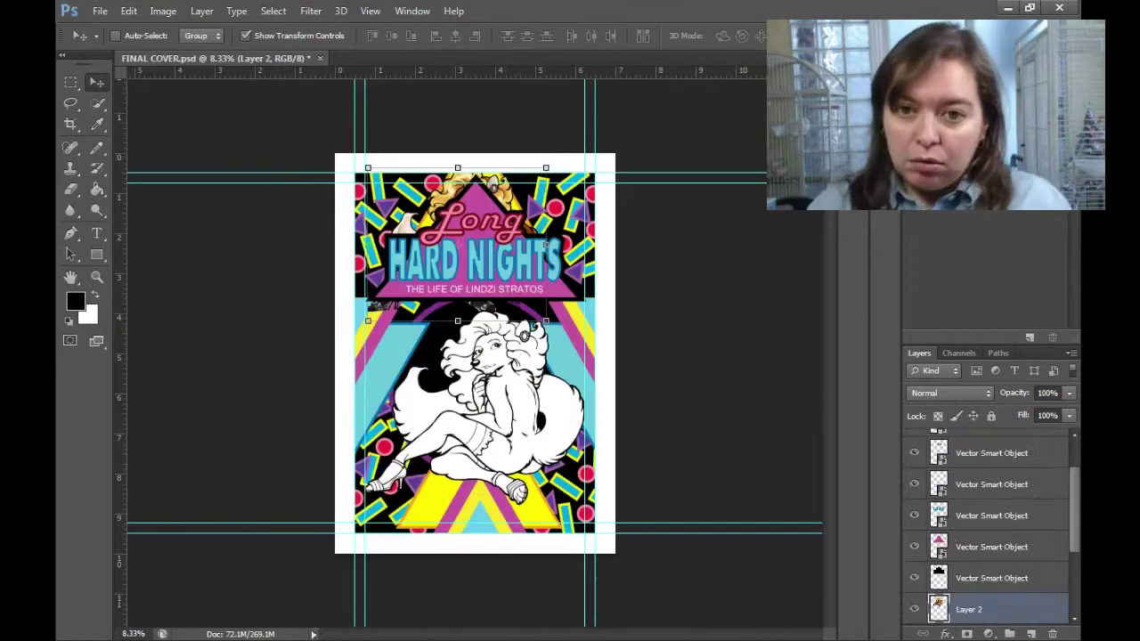
# Paste the fox into FINAL COVER, centre it, and scale it down to fit.
pyautogui.hotkey('ctrl', 'v')
pyautogui.moveTo(970, 506); pyautogui.dragTo(1013, 473)
pyautogui.moveTo(514, 282); pyautogui.dragTo(516, 454)
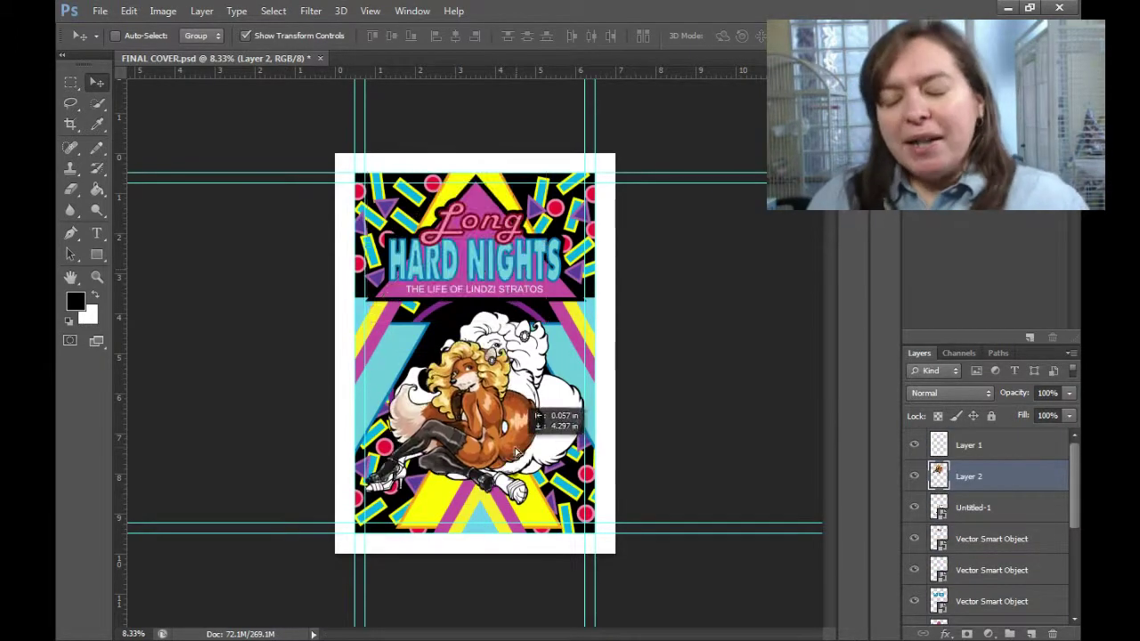
pyautogui.hotkey('ctrl', 't')
pyautogui.moveTo(624, 285); pyautogui.dragTo(600, 326)
pyautogui.press('Return')
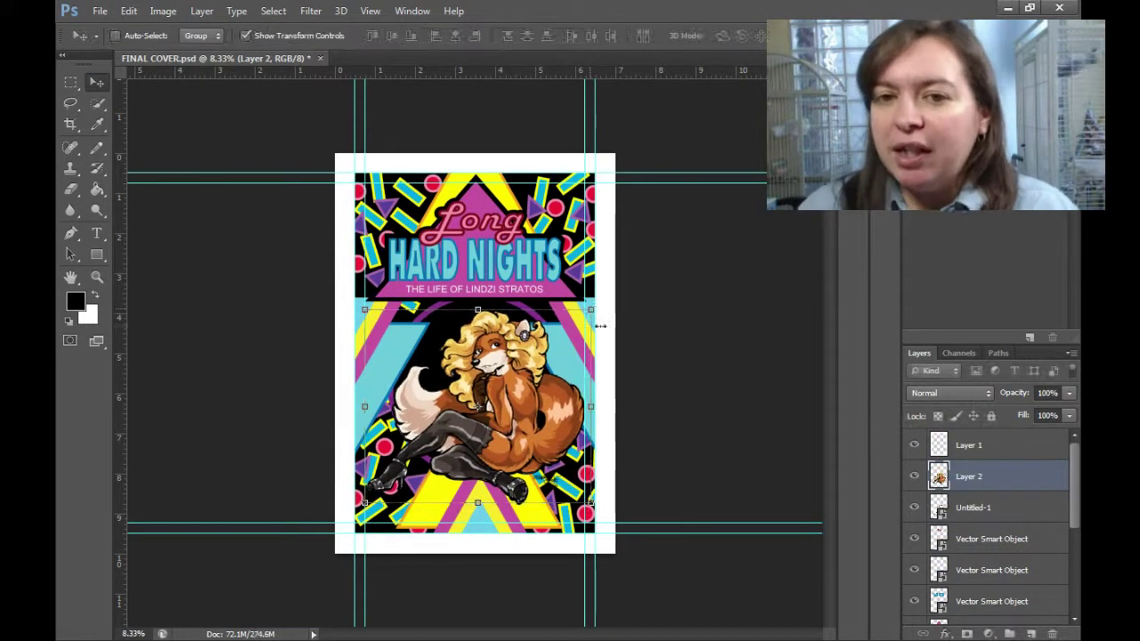
# Hide Untitled-1 and add a black-filled copy of the fox beneath it, then deselect.
pyautogui.click(914, 507)
pyautogui.hotkey('ctrl', 'j')
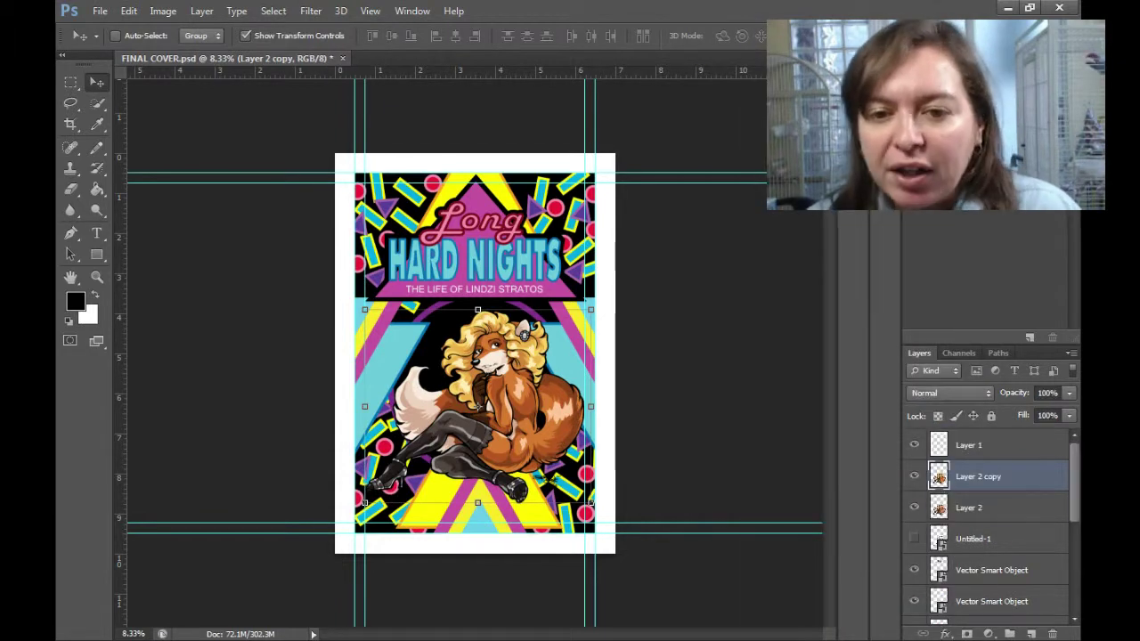
pyautogui.hotkey('ctrl', '[')
pyautogui.hotkey('shift', 'alt', 'BackSpace')
pyautogui.click(97, 188)
pyautogui.click(273, 11)
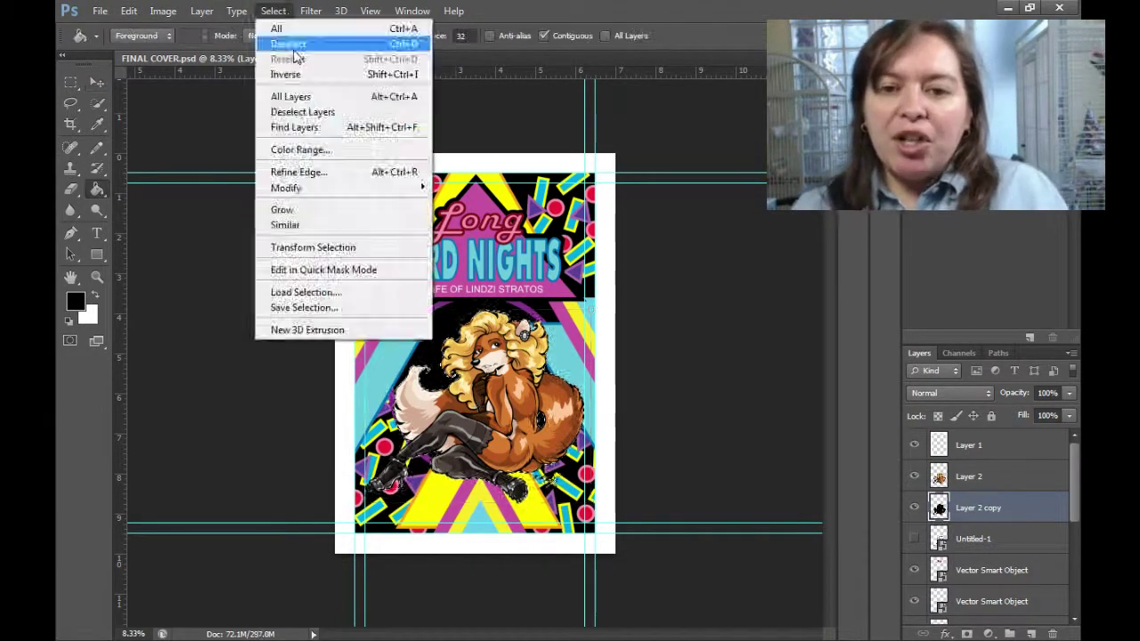
pyautogui.click(293, 49)
# Outline the black silhouette copy using Edit > Stroke.
pyautogui.click(130, 11)
pyautogui.click(635, 373)
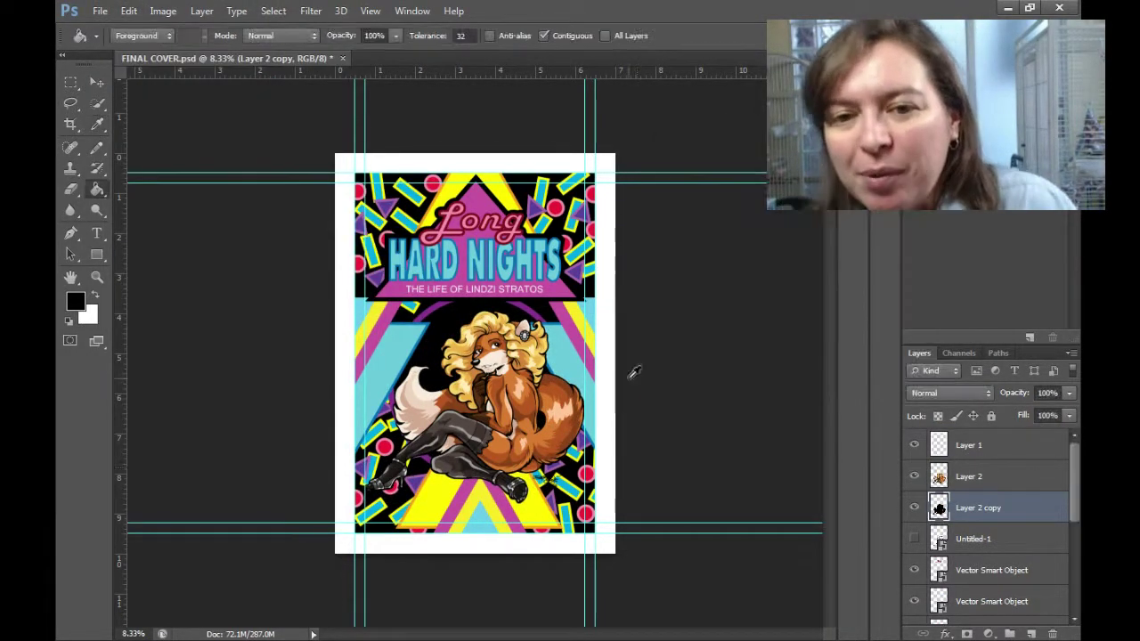
pyautogui.press('Return')
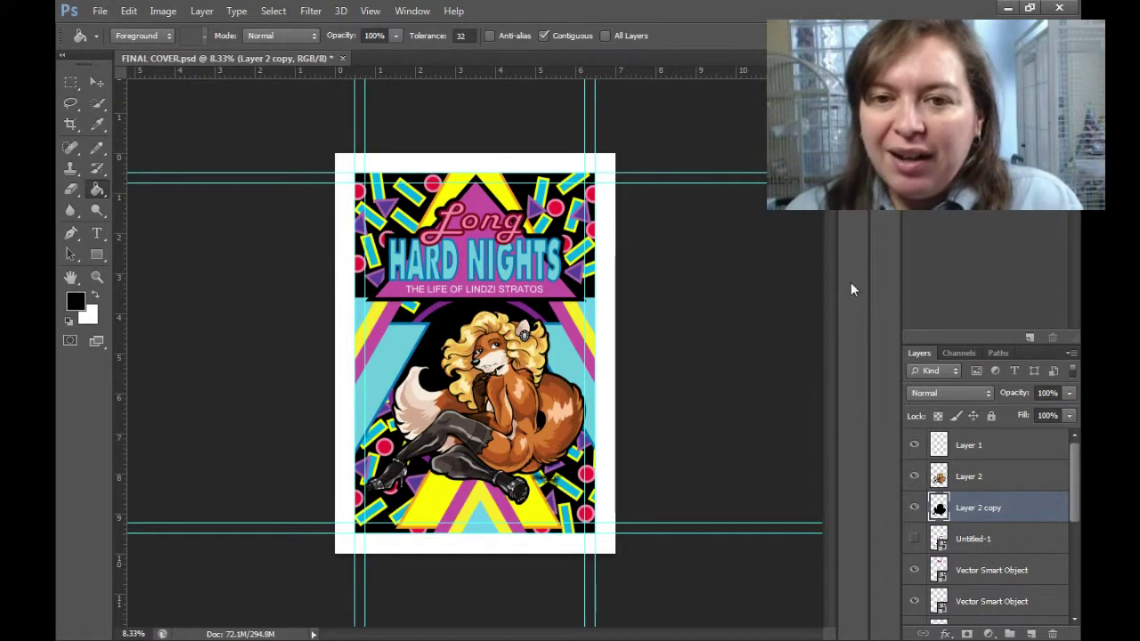
pyautogui.hotkey('alt', 'e')
pyautogui.press('s')
pyautogui.press('Return')
pyautogui.press('z')
pyautogui.moveTo(534, 347)
pyautogui.mouseDown()
pyautogui.moveTo(642, 350)
pyautogui.moveTo(534, 350)
pyautogui.mouseUp()
pyautogui.click(99, 11)
# Apply Brightness/Contrast to the fox's Layer 2: brightness 9, contrast lowered.
pyautogui.click(134, 232)
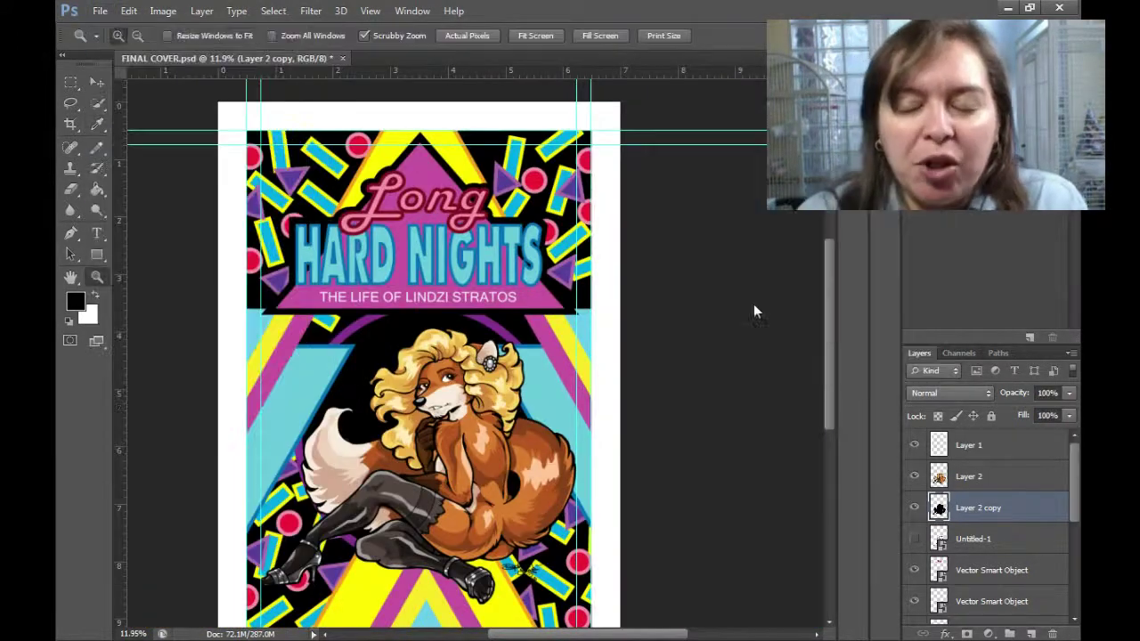
pyautogui.click(973, 481)
pyautogui.click(163, 11)
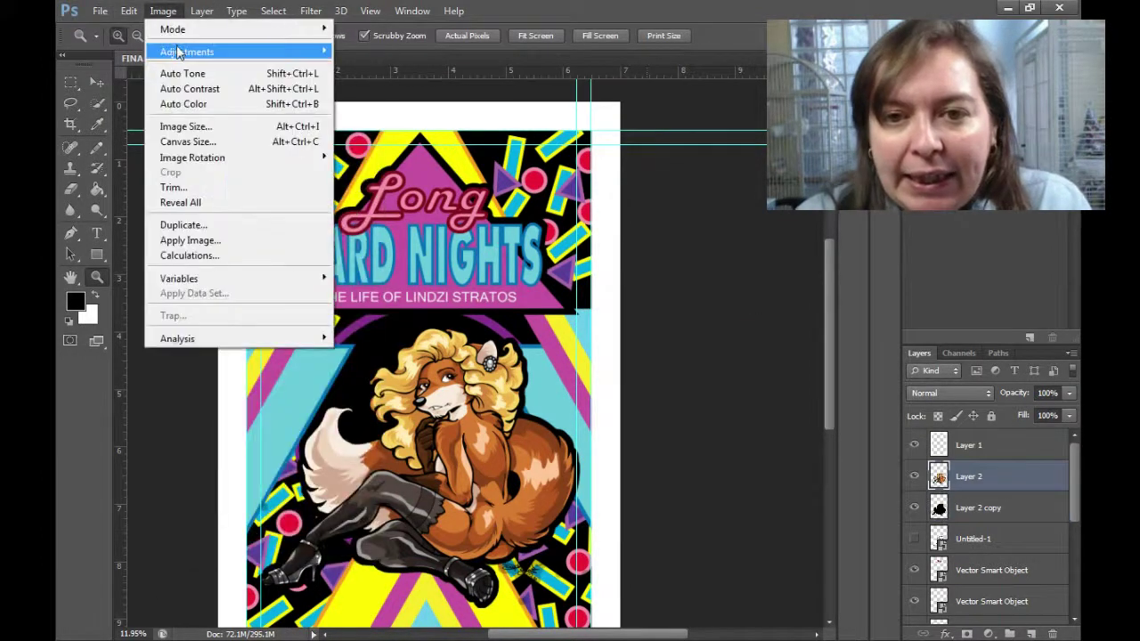
pyautogui.click(374, 52)
pyautogui.moveTo(719, 98); pyautogui.dragTo(652, 147)
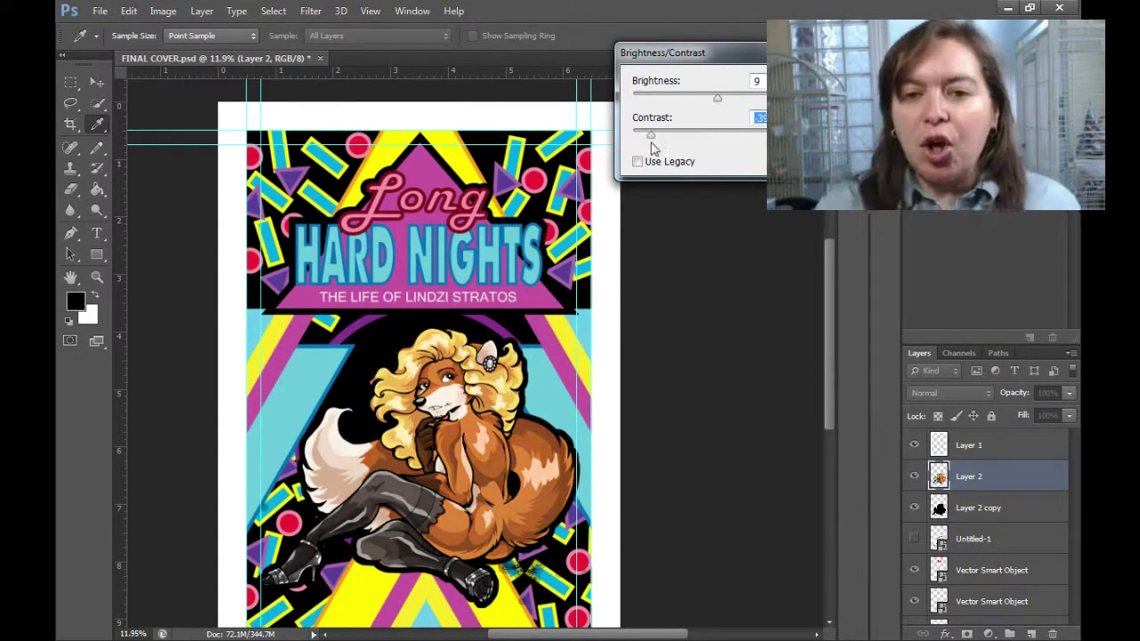
pyautogui.press('Return')
pyautogui.press('z')
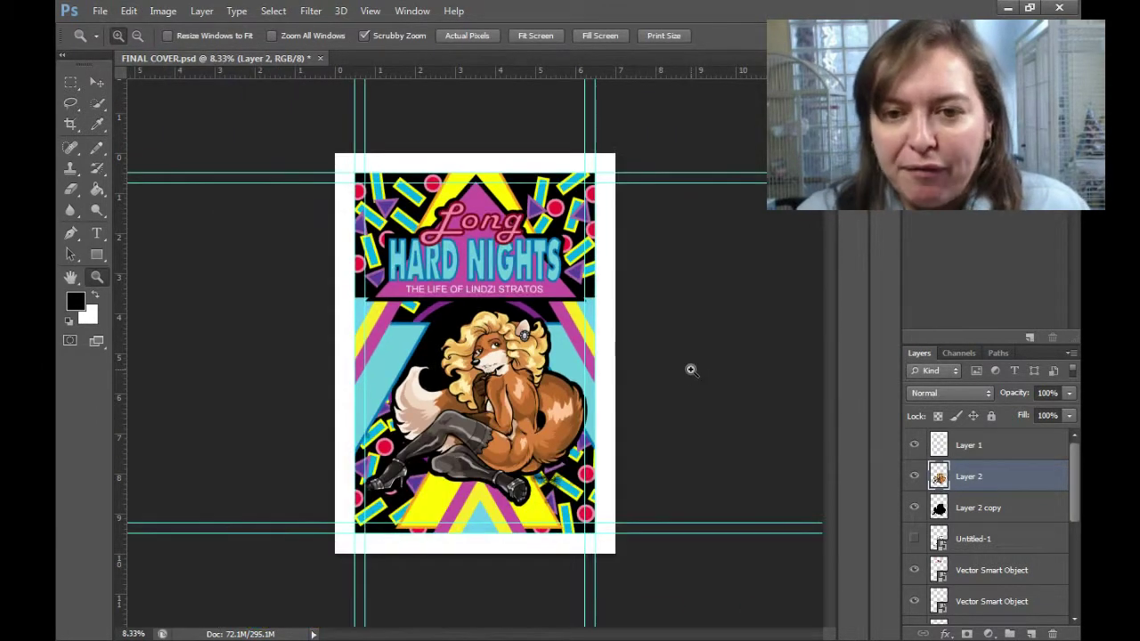
pyautogui.keyDown('alt'); pyautogui.click(688, 369); pyautogui.keyUp('alt')
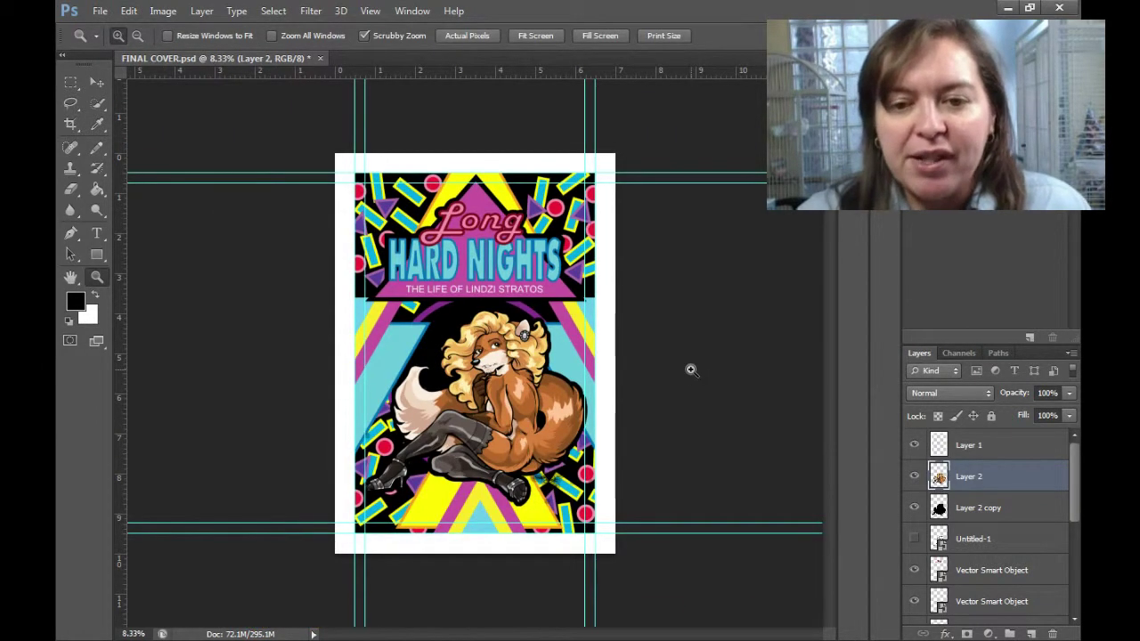
pyautogui.click(710, 353)
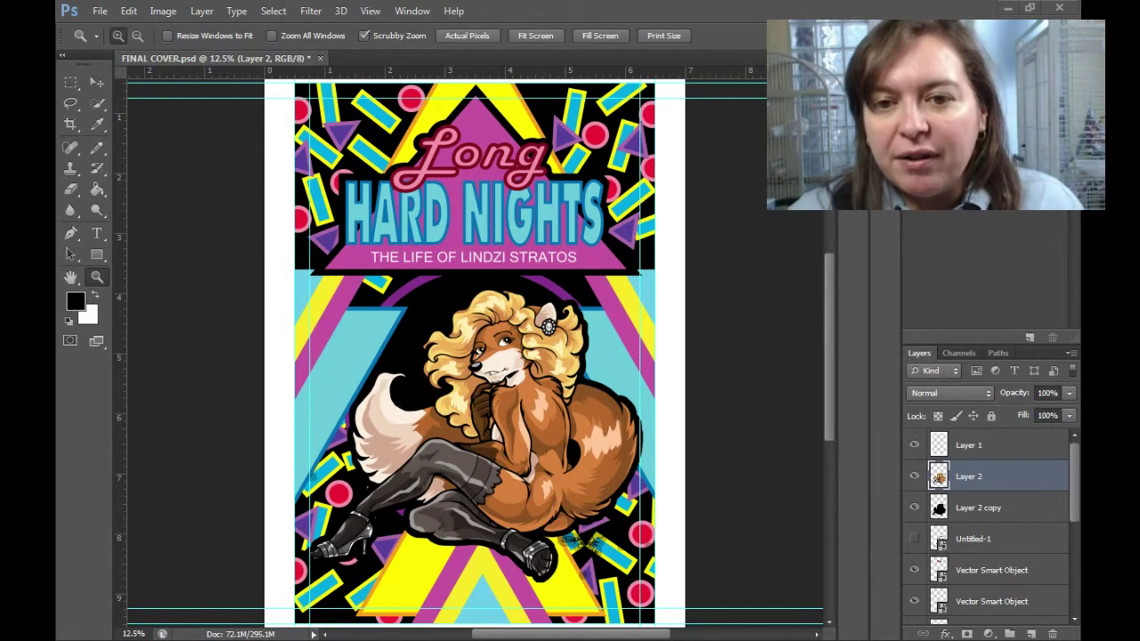
# Paste the author's name as text at the cover bottom and colour it white.
pyautogui.press('t')
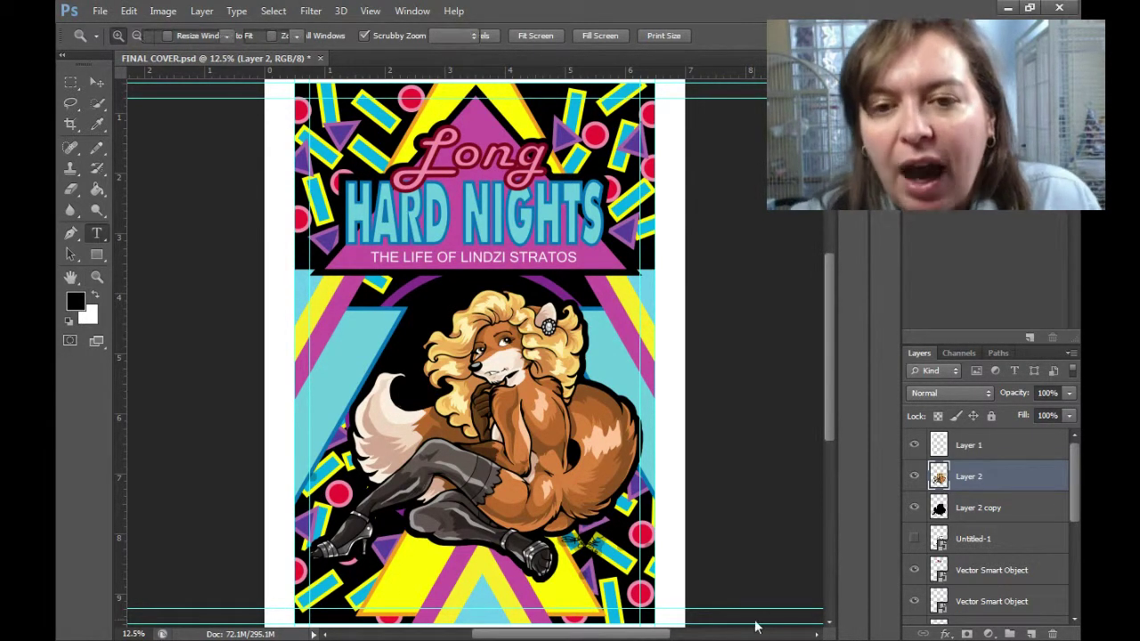
pyautogui.click(579, 595)
pyautogui.hotkey('ctrl', 'Return')
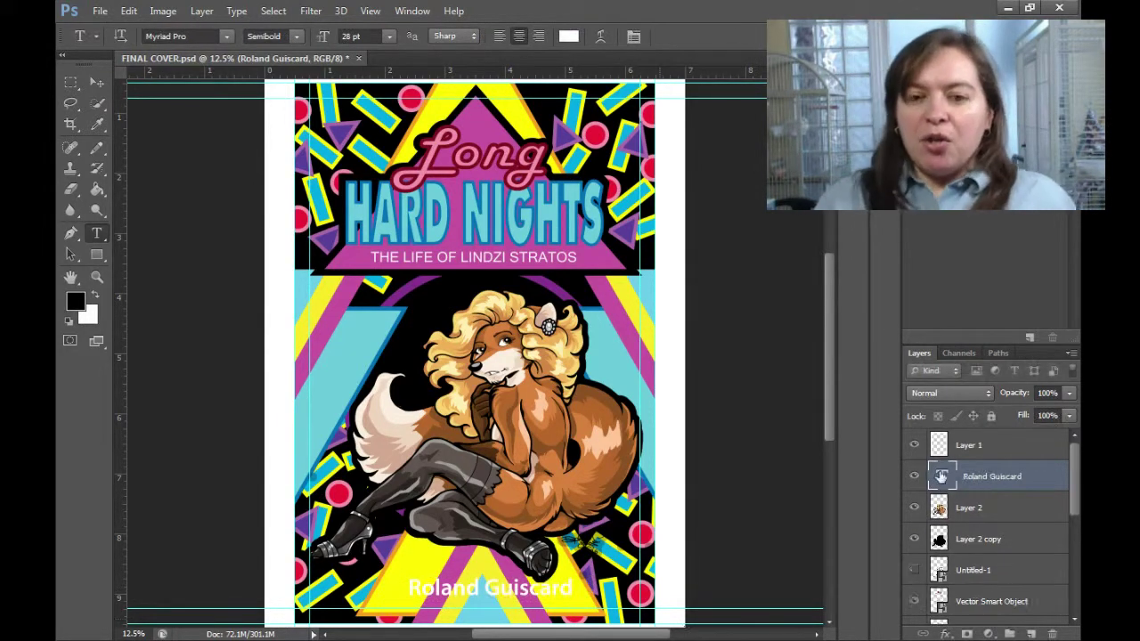
pyautogui.press('v')
pyautogui.click(94, 296)
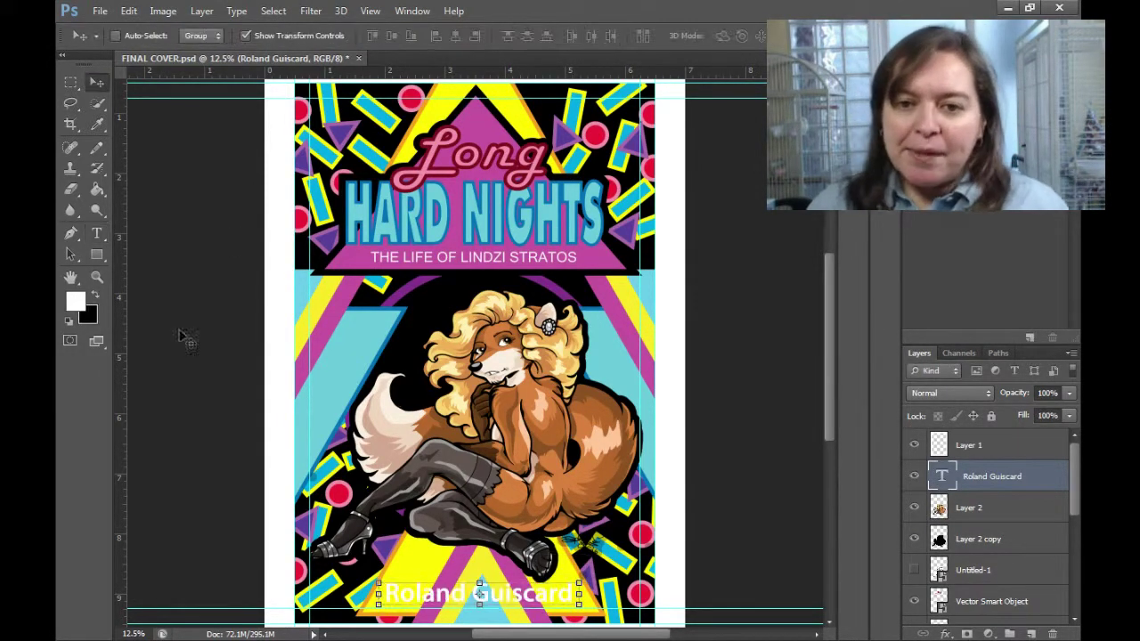
pyautogui.press('t')
pyautogui.click(568, 36)
pyautogui.moveTo(686, 446); pyautogui.dragTo(708, 534)
pyautogui.press('Return')
# Select both fox layers and nudge the fox figure slightly upward.
pyautogui.click(96, 82)
pyautogui.hotkey('alt', '[')
pyautogui.hotkey('shift', 'alt', '[')
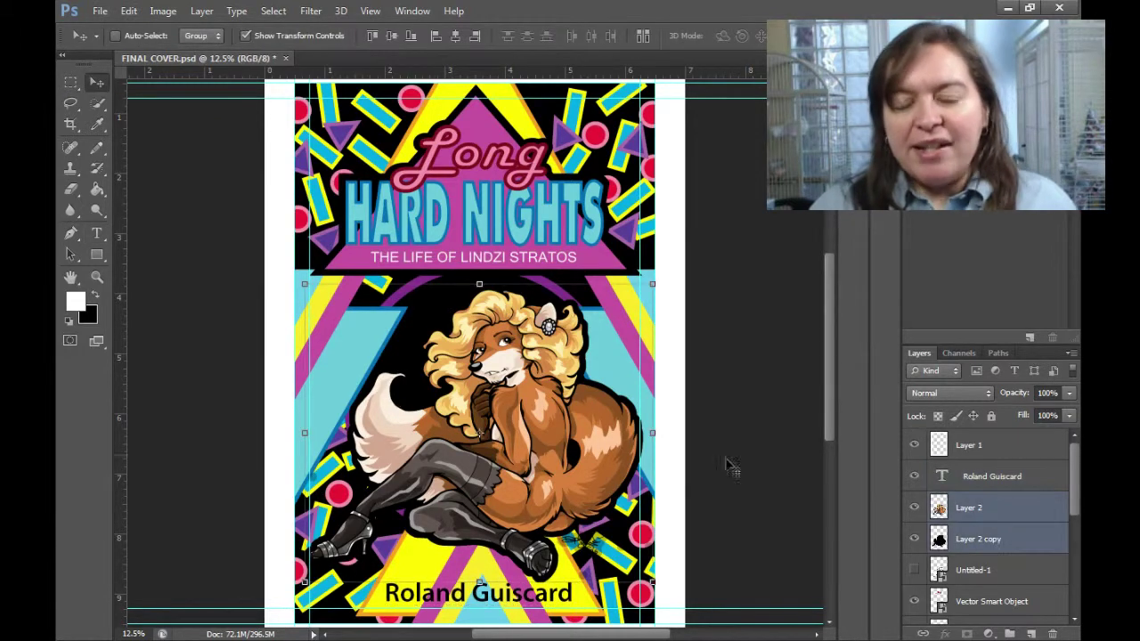
pyautogui.moveTo(730, 466); pyautogui.dragTo(756, 453)
# Make the author name Bold and rasterize its layer.
pyautogui.doubleClick(941, 476)
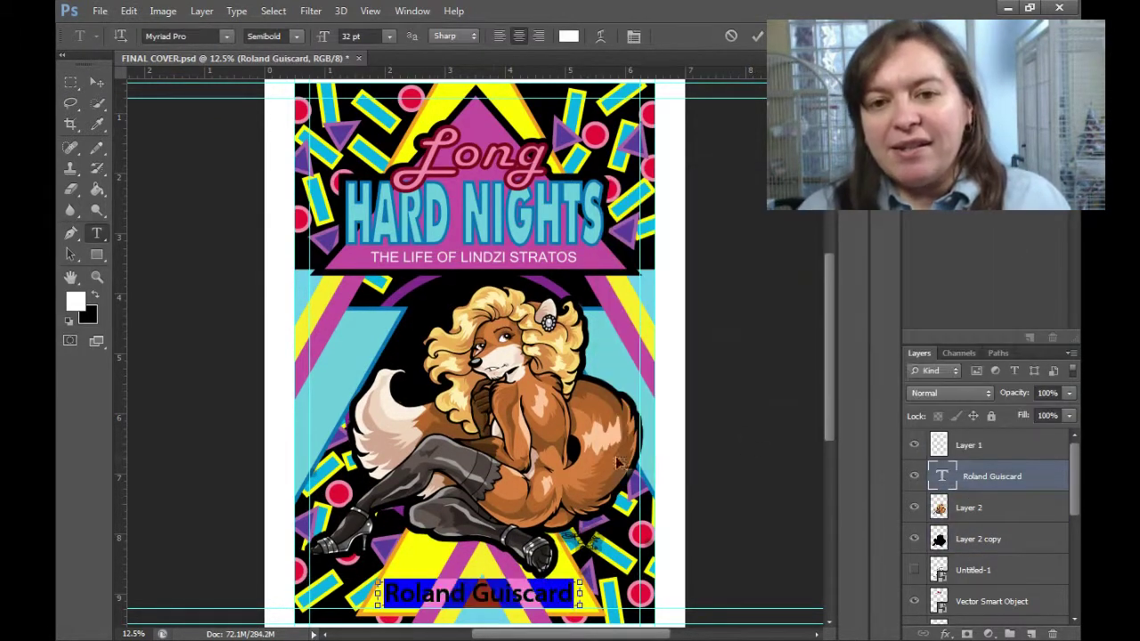
pyautogui.click(267, 36)
pyautogui.click(276, 258)
pyautogui.hotkey('ctrl', 'Return')
pyautogui.rightClick(1016, 477)
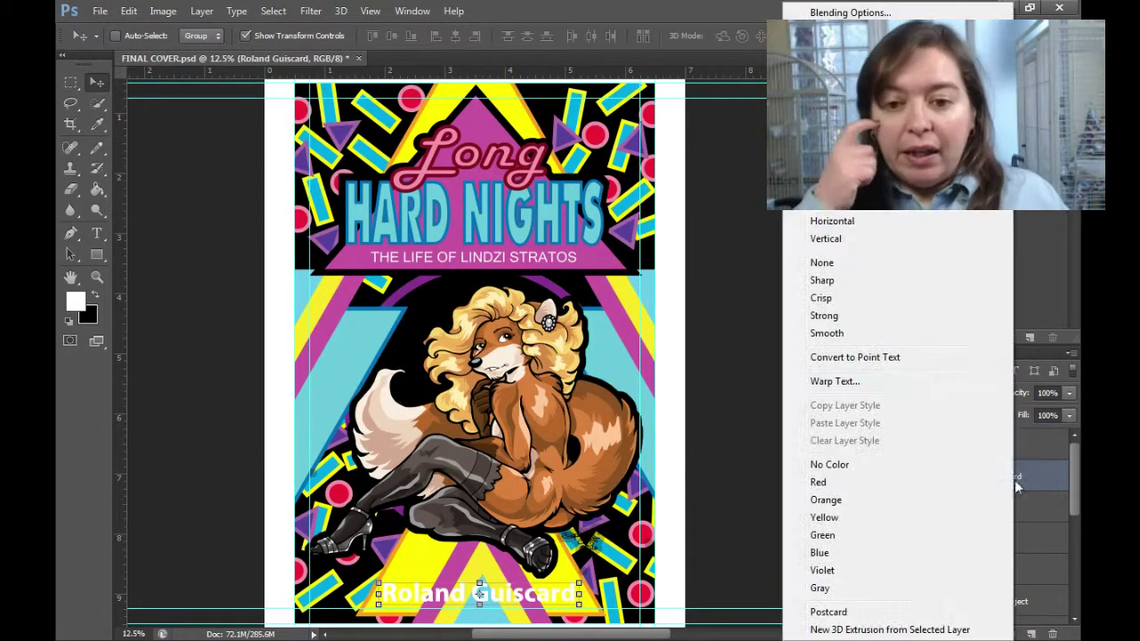
pyautogui.click(819, 174)
# Stroke the name with a 7 px black outline outside and delete the old silhouette layer.
pyautogui.press('d')
pyautogui.click(130, 10)
pyautogui.click(142, 242)
pyautogui.write('3')
pyautogui.press('Escape')
pyautogui.press('v')
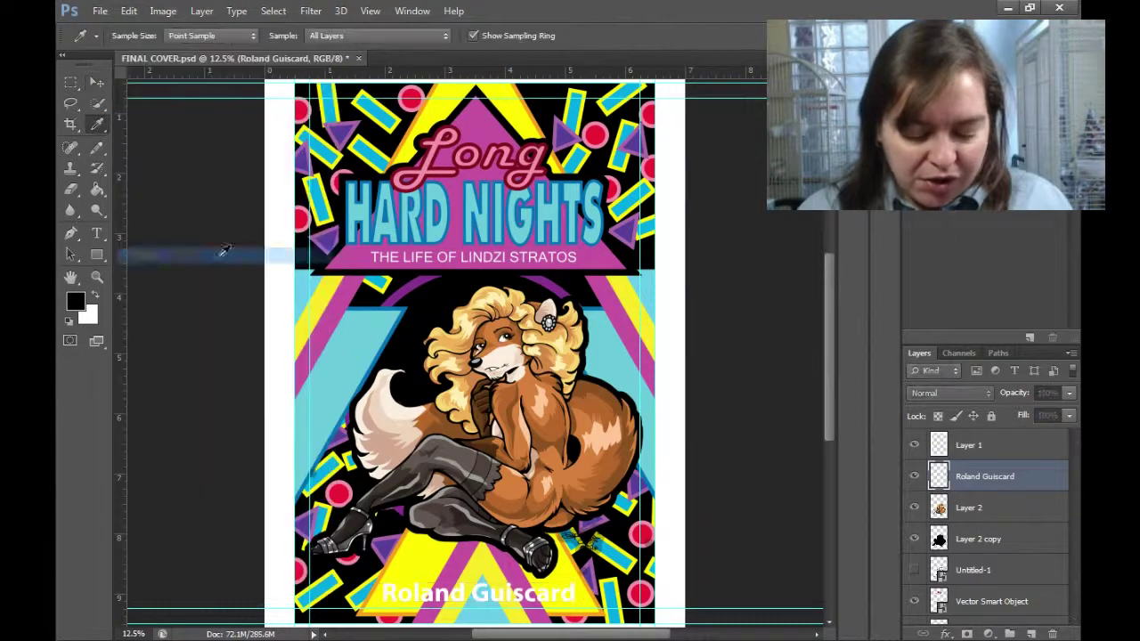
pyautogui.click(129, 10)
pyautogui.click(143, 241)
pyautogui.press('Return')
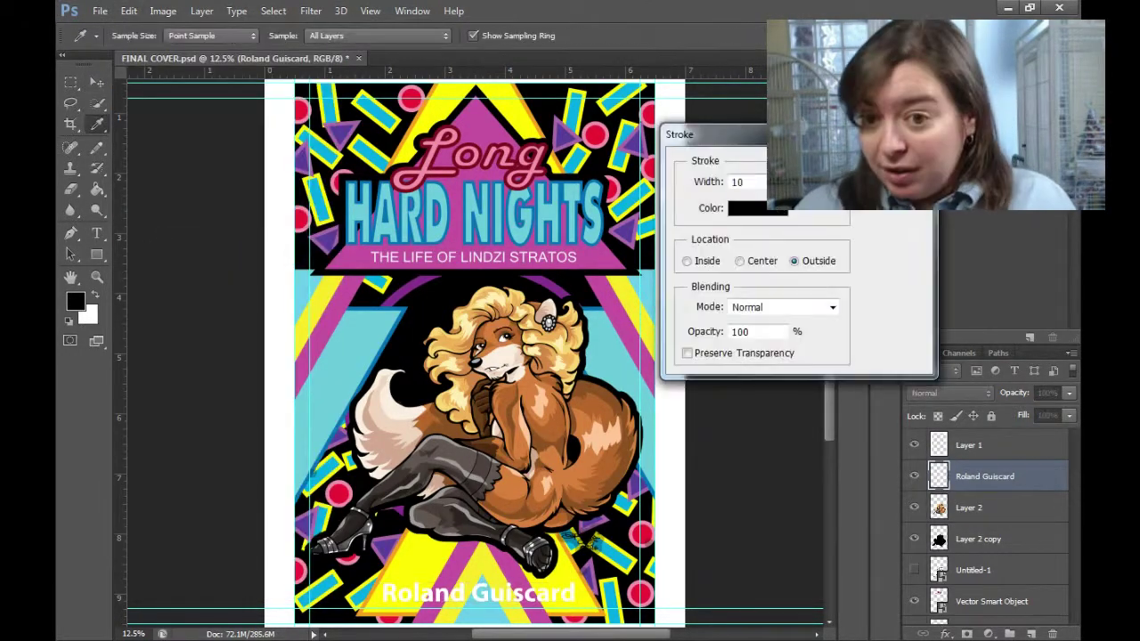
pyautogui.press('Return')
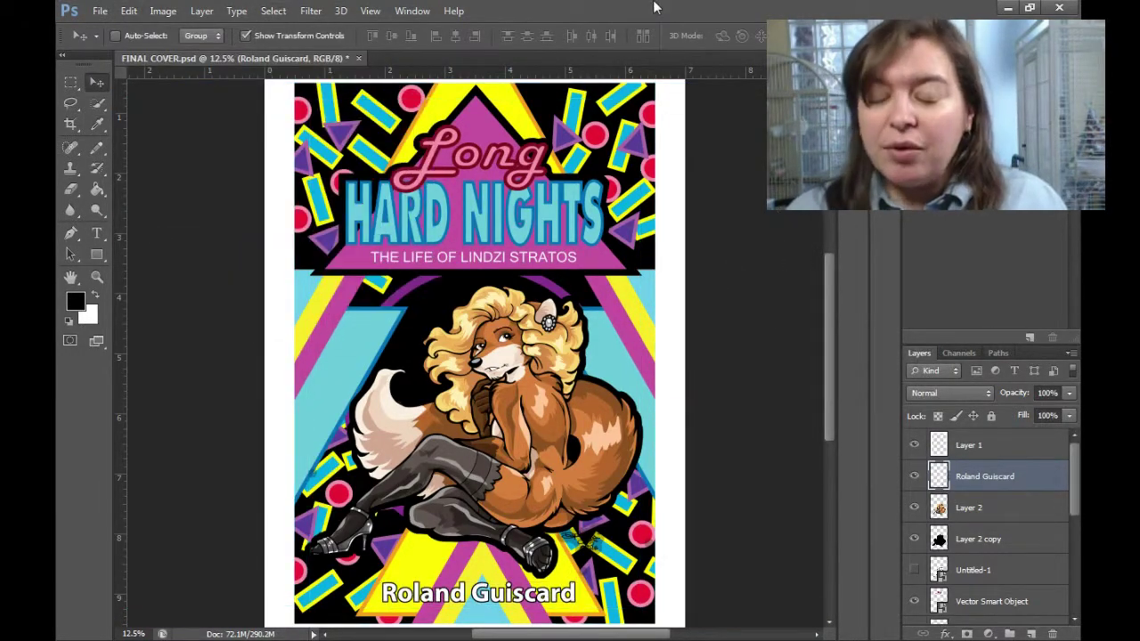
pyautogui.click(980, 539)
pyautogui.moveTo(996, 539); pyautogui.dragTo(1052, 634)
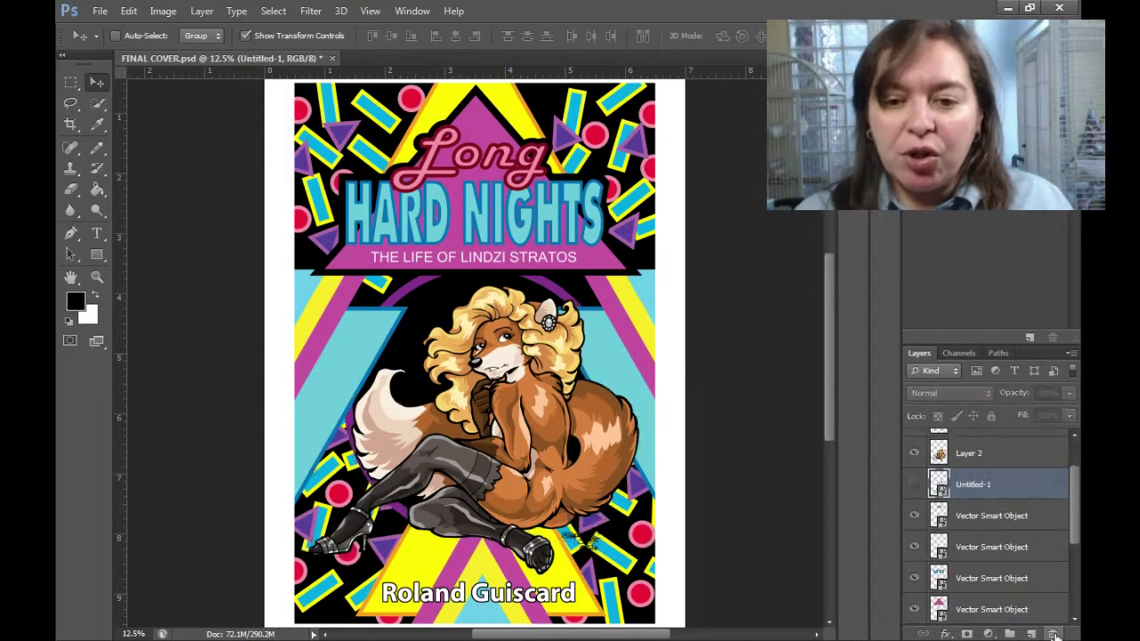
# Duplicate the fox layer beneath the original and fill its figure selection with black.
pyautogui.rightClick(988, 459)
pyautogui.press('Escape')
pyautogui.hotkey('ctrl', 'j')
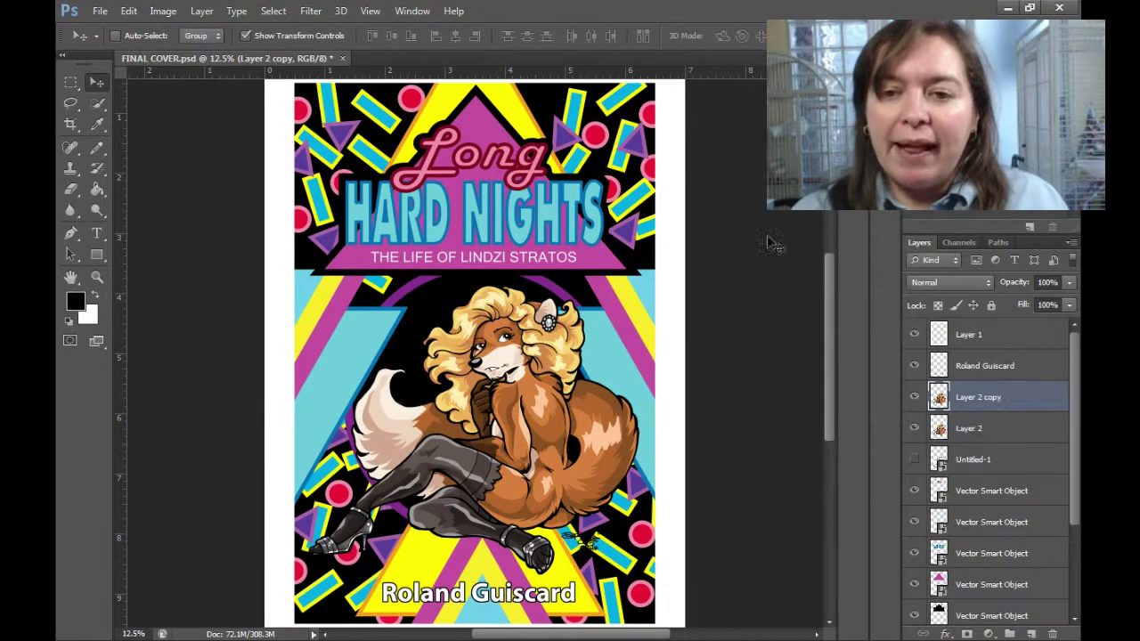
pyautogui.hotkey('ctrl', '[')
pyautogui.keyDown('ctrl'); pyautogui.click(940, 428); pyautogui.keyUp('ctrl')
pyautogui.press('i')
pyautogui.hotkey('alt', 'BackSpace')
# Deselect and apply an Edit > Stroke outline to the black silhouette.
pyautogui.click(274, 11)
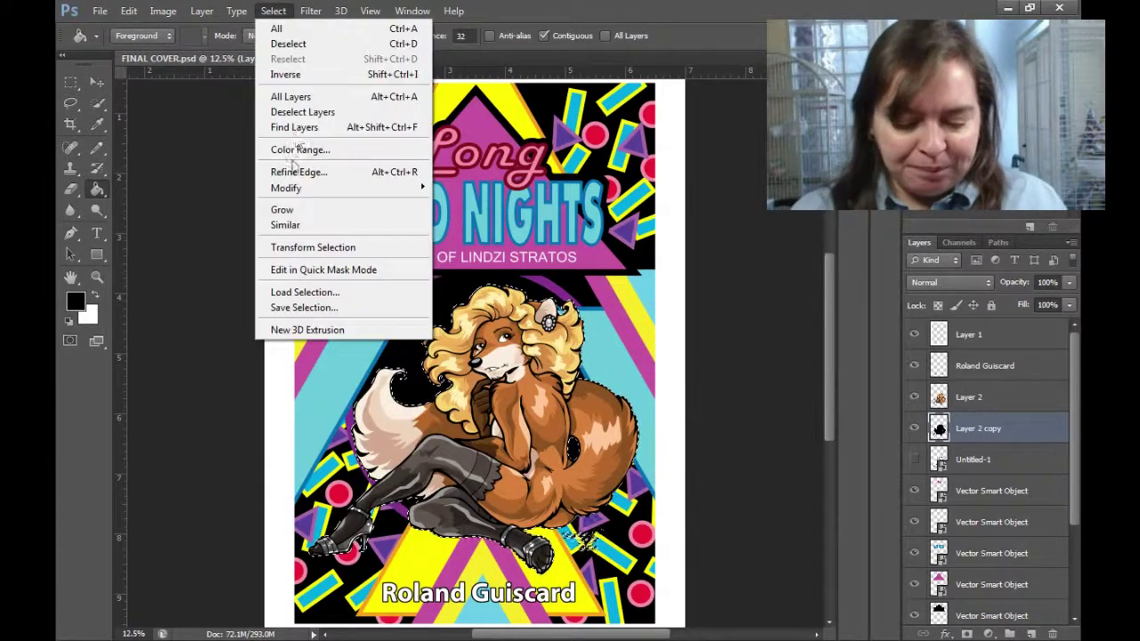
pyautogui.click(272, 41)
pyautogui.click(128, 10)
pyautogui.click(160, 217)
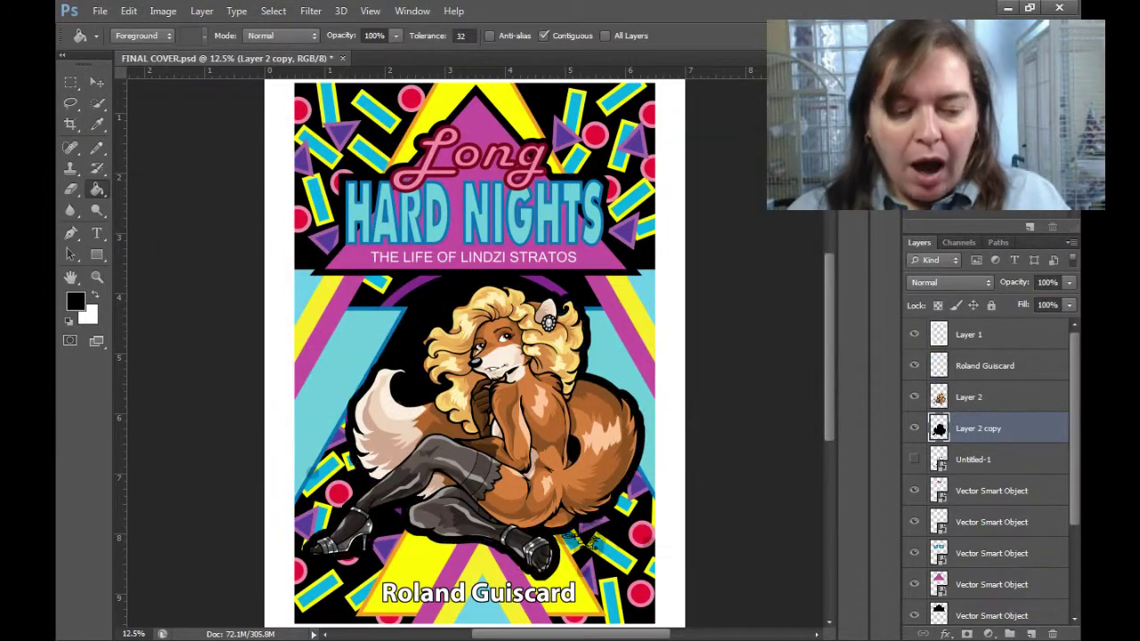
pyautogui.click(128, 11)
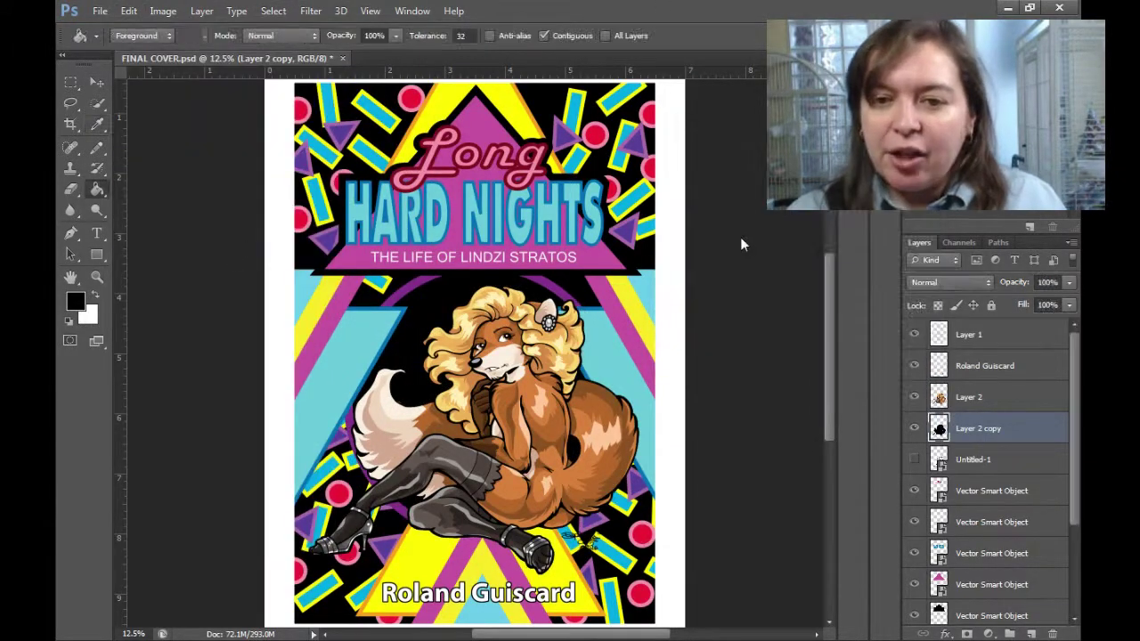
pyautogui.click(128, 11)
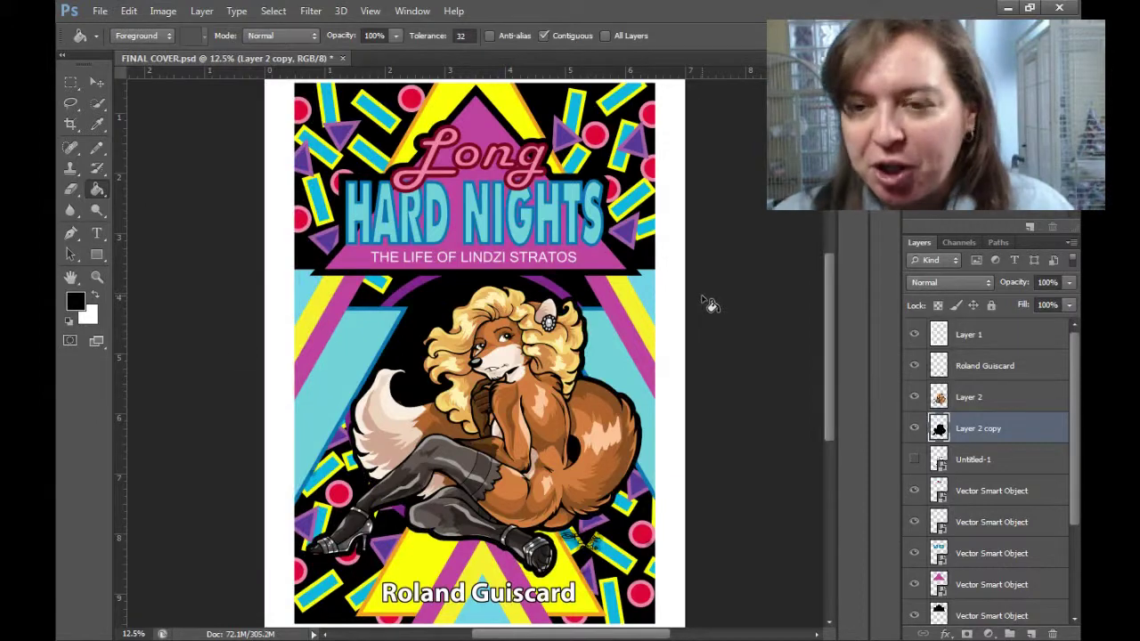
# Check the fox's face and subtitle up close, fit the cover, and show the white border layer.
pyautogui.press('z')
pyautogui.click(498, 343)
pyautogui.moveTo(802, 178); pyautogui.dragTo(639, 333)
pyautogui.hotkey('ctrl', '0')
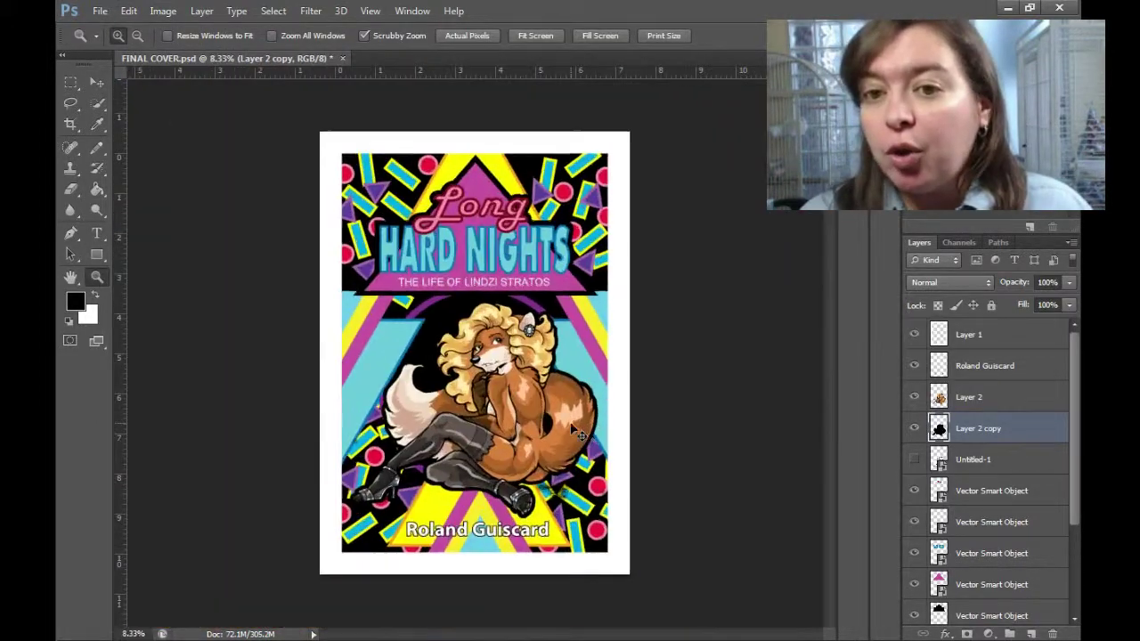
pyautogui.click(912, 336)
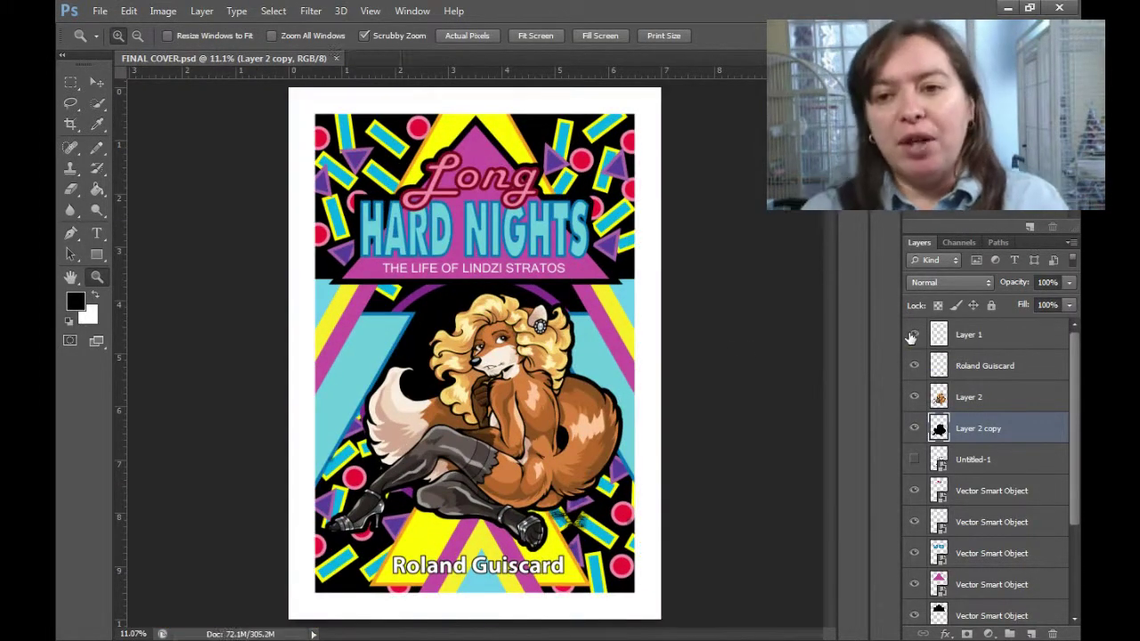